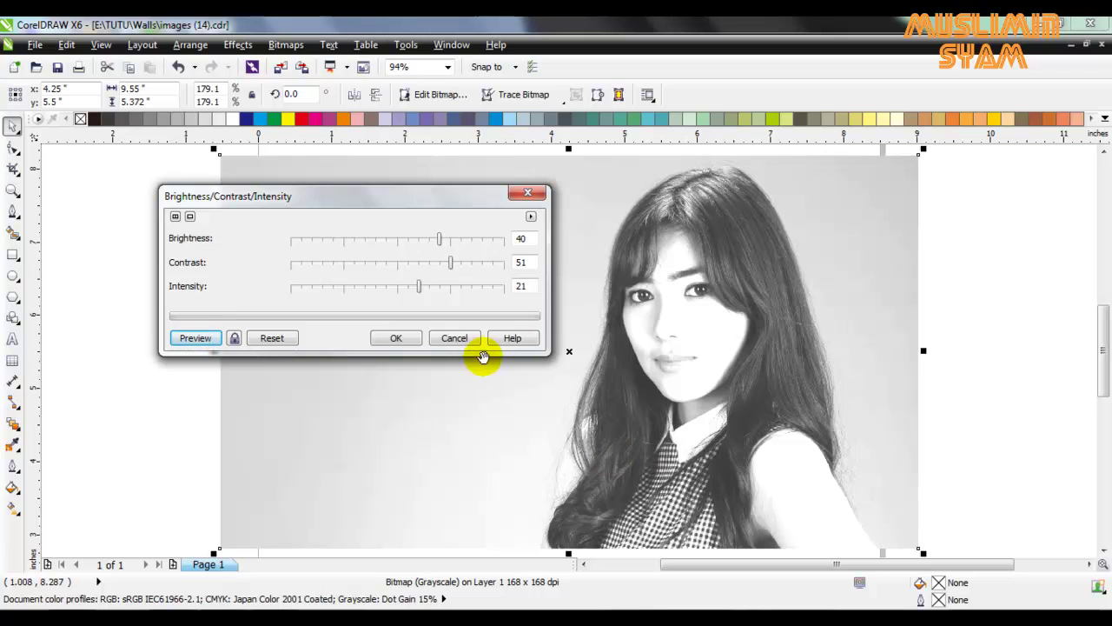
# Apply the portrait adjustment with brightness 40, contrast 51 and intensity 21, and lock the bitmap in place.
pyautogui.click(396, 341)
pyautogui.click(156, 256)
pyautogui.rightClick(319, 263)
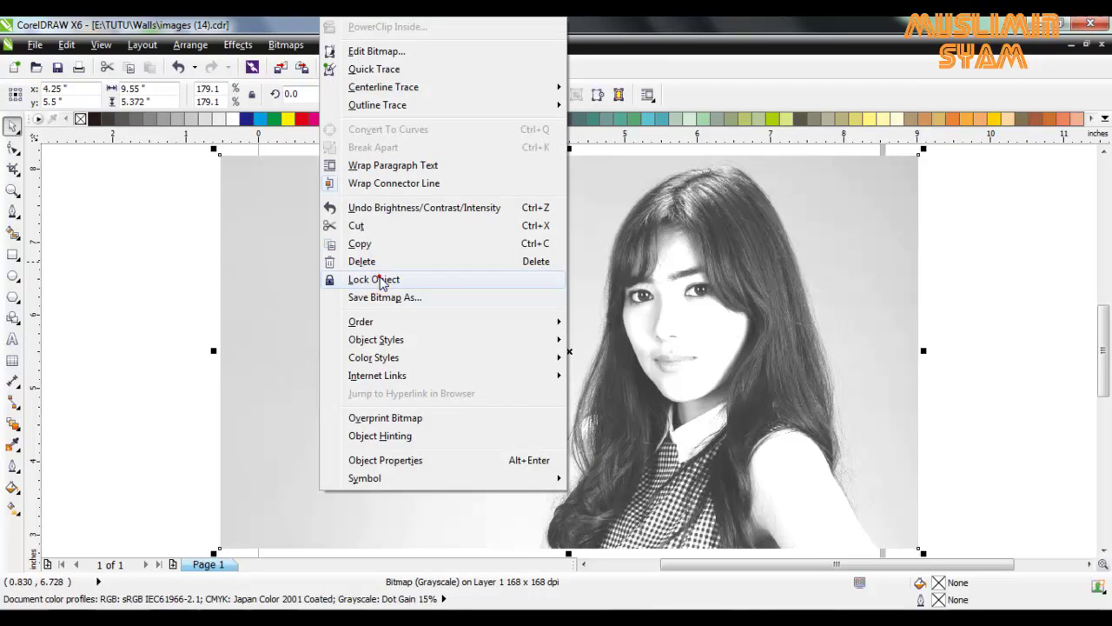
pyautogui.click(369, 279)
pyautogui.click(186, 268)
# Start a Pen outline at the top of the forehead and trace the fringe's edge down to the outer corner of the left-hand eye.
pyautogui.scroll(2, 760, 313)
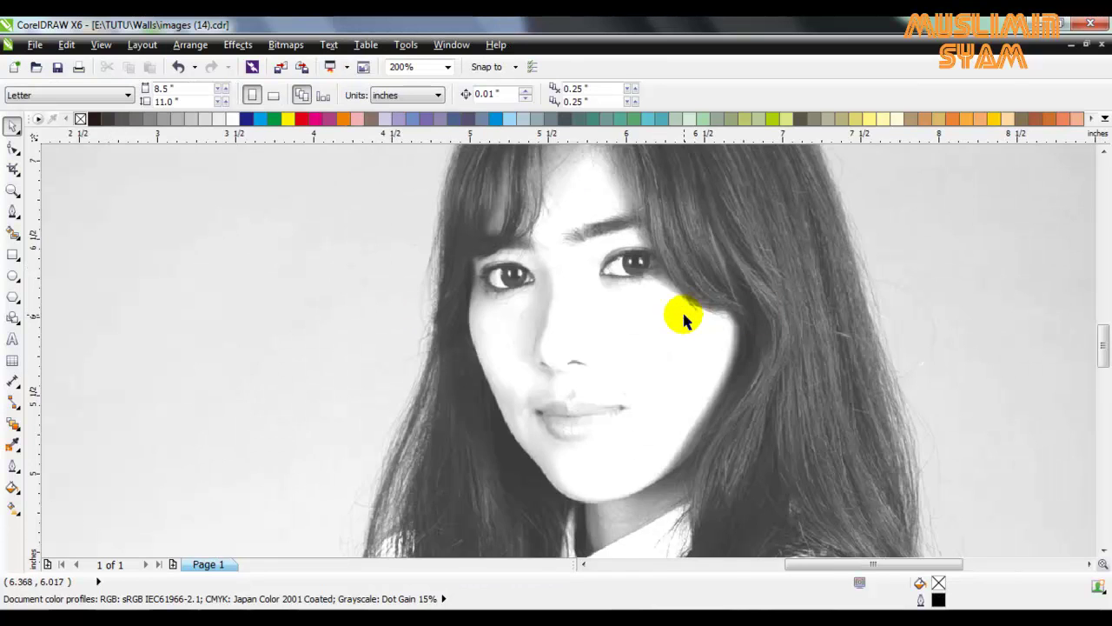
pyautogui.scroll(2, 660, 308)
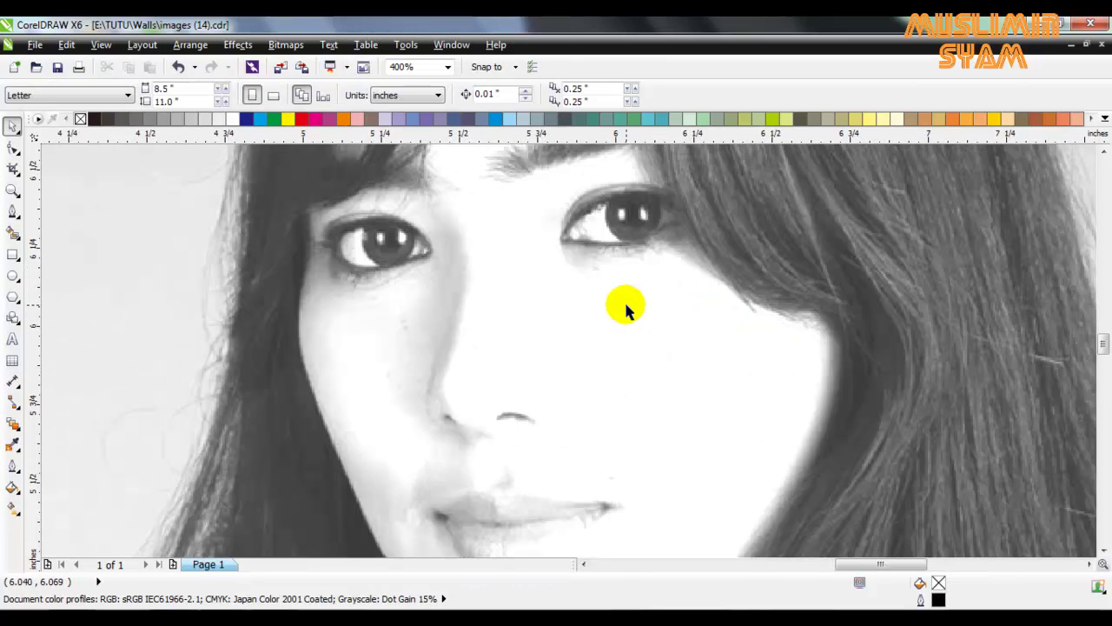
pyautogui.click(14, 211)
pyautogui.scroll(-3, 306, 271)
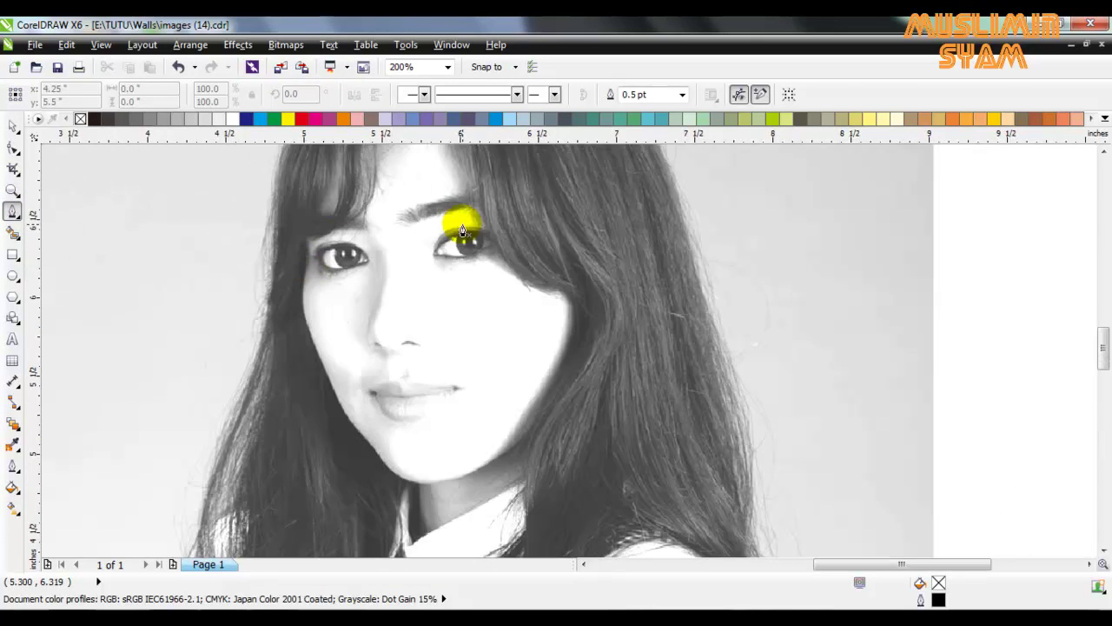
pyautogui.scroll(-1, 408, 161)
pyautogui.scroll(2, 404, 157)
pyautogui.scroll(1, 1104, 304)
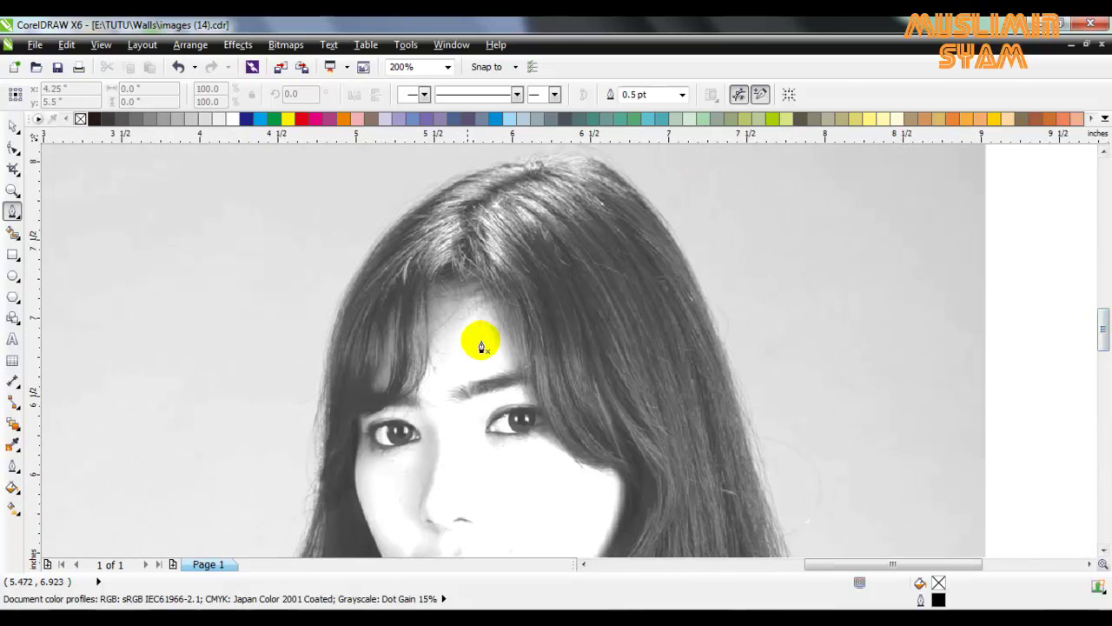
pyautogui.scroll(1, 463, 296)
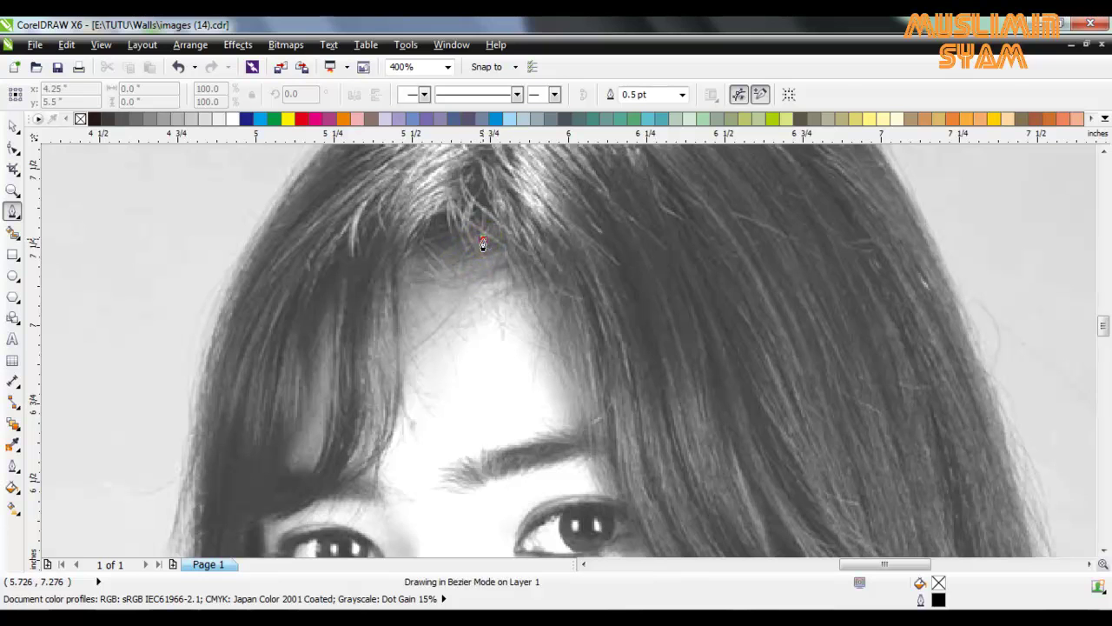
pyautogui.moveTo(410, 251); pyautogui.dragTo(397, 293)
pyautogui.moveTo(405, 402)
pyautogui.mouseDown()
pyautogui.moveTo(380, 460)
pyautogui.moveTo(293, 519)
pyautogui.mouseUp()
pyautogui.scroll(-2, 269, 521)
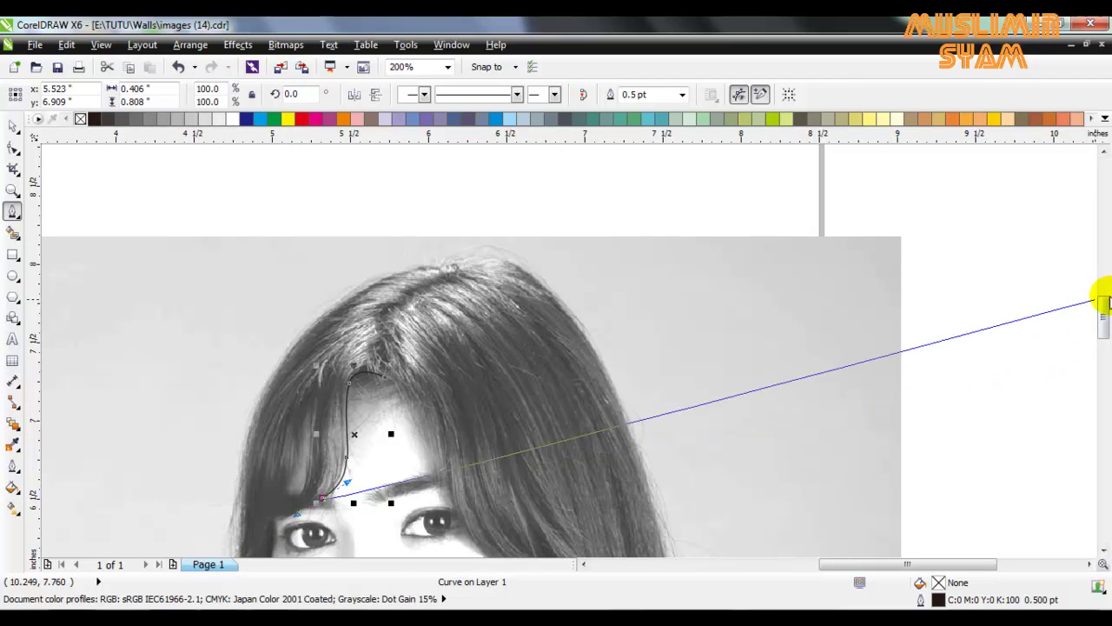
pyautogui.scroll(2, 280, 315)
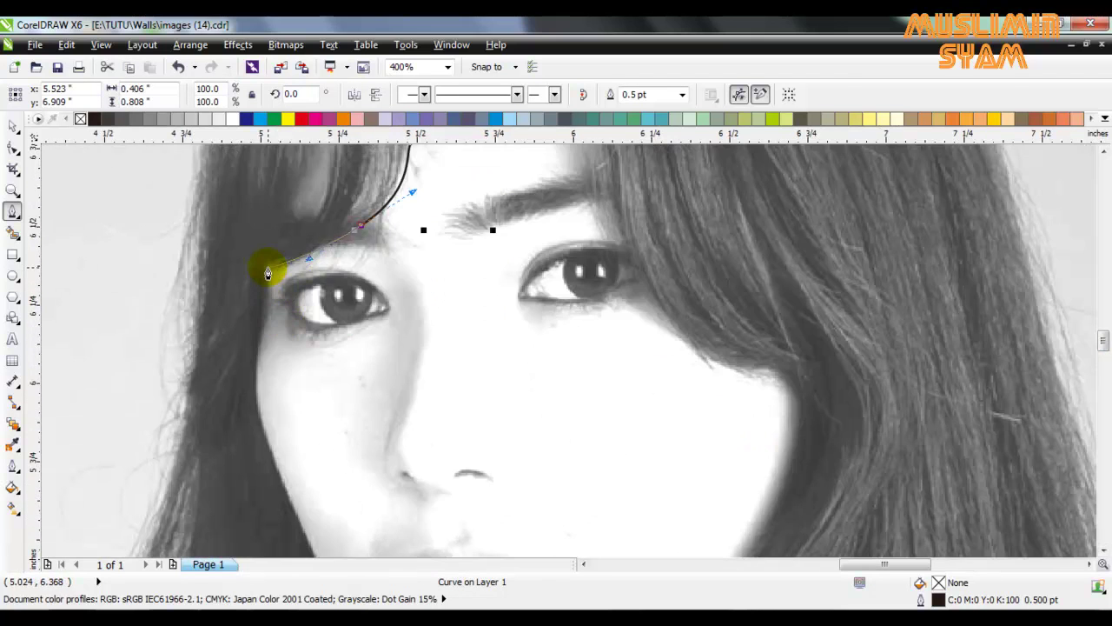
pyautogui.click(262, 277)
# Continue the face outline along the left-hand cheek, from beside the eye down past mouth level.
pyautogui.scroll(2, 261, 272)
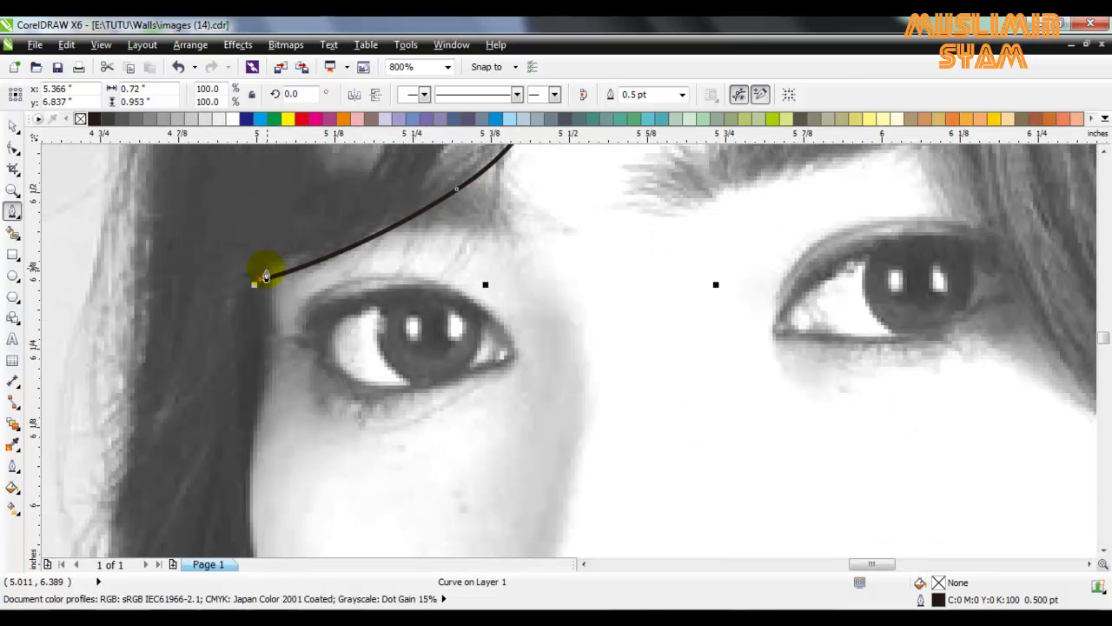
pyautogui.moveTo(259, 408); pyautogui.dragTo(242, 488)
pyautogui.moveTo(1105, 336); pyautogui.dragTo(1104, 342)
pyautogui.click(284, 518)
pyautogui.scroll(-1, 286, 514)
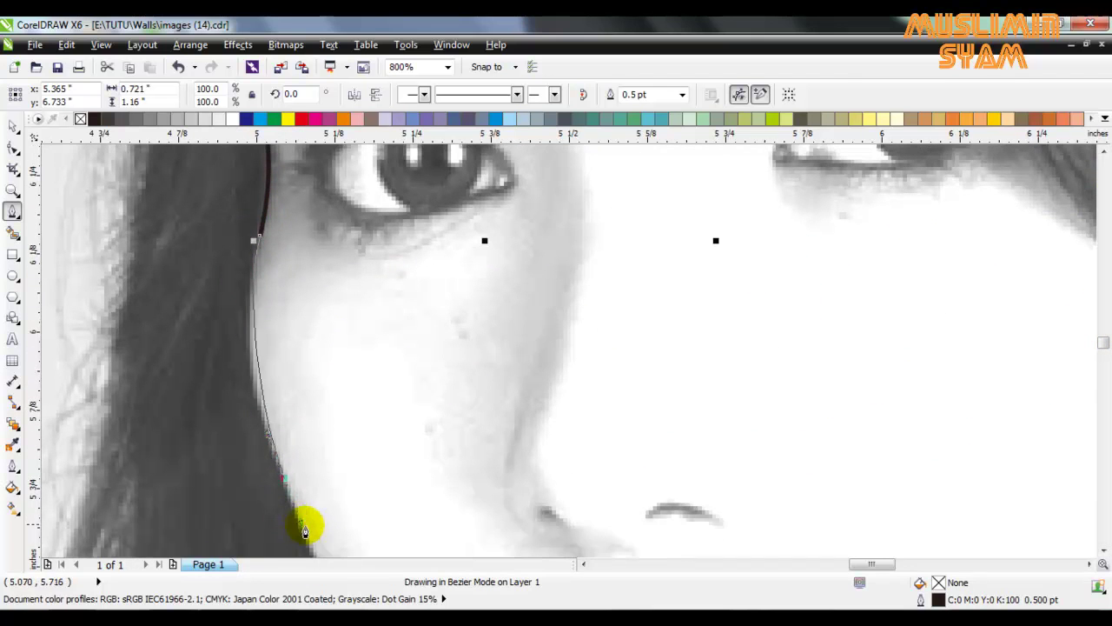
pyautogui.click(312, 541)
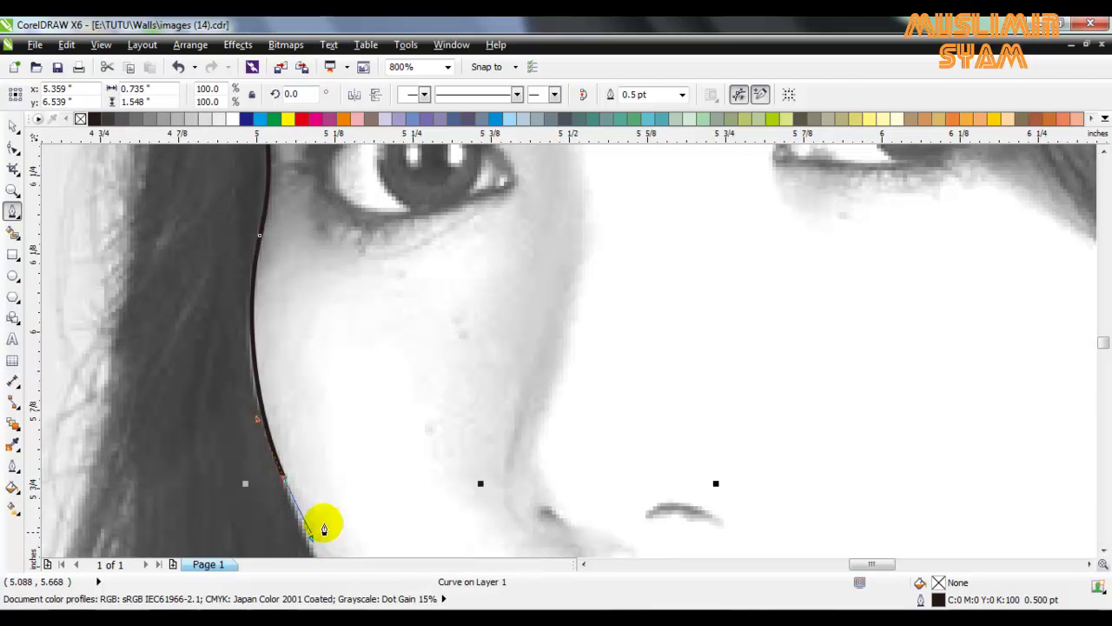
pyautogui.moveTo(1102, 344); pyautogui.dragTo(1102, 353)
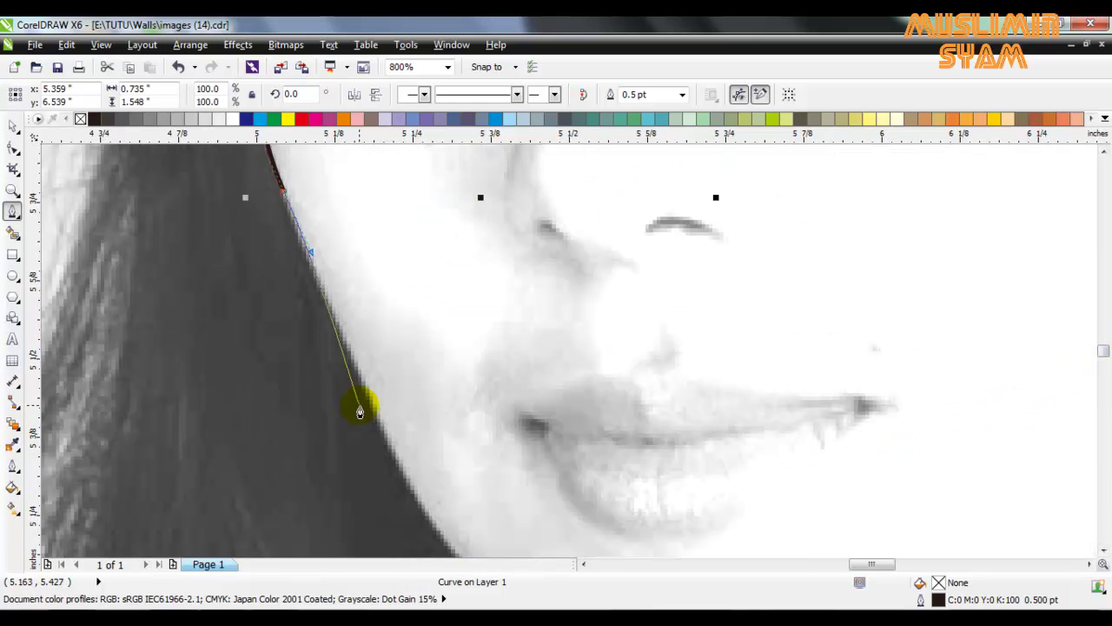
pyautogui.moveTo(348, 351); pyautogui.dragTo(358, 369)
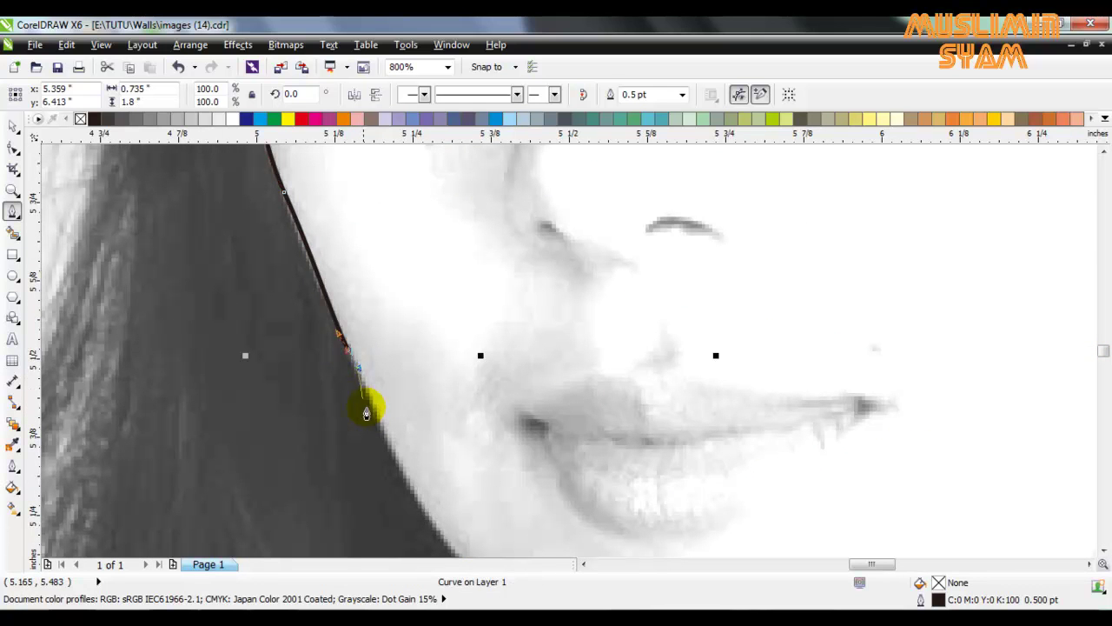
pyautogui.click(418, 512)
# Continue the face outline along the lower jaw and around the chin to the opposite side of the jaw.
pyautogui.moveTo(1102, 351)
pyautogui.mouseDown()
pyautogui.moveTo(1104, 365)
pyautogui.moveTo(1102, 355)
pyautogui.mouseUp()
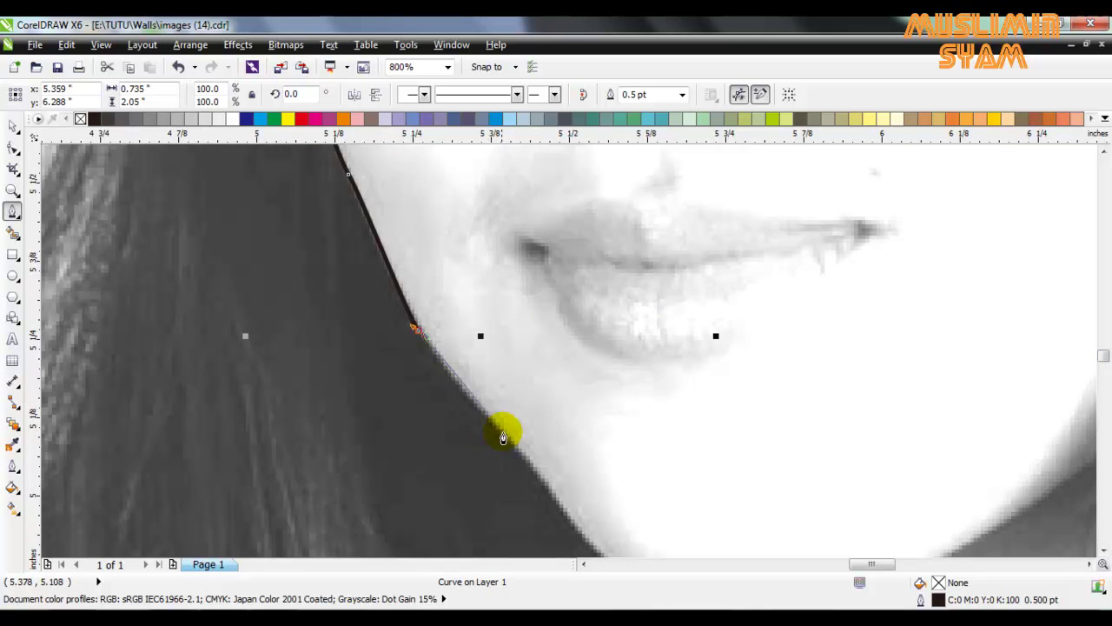
pyautogui.moveTo(515, 451); pyautogui.dragTo(538, 466)
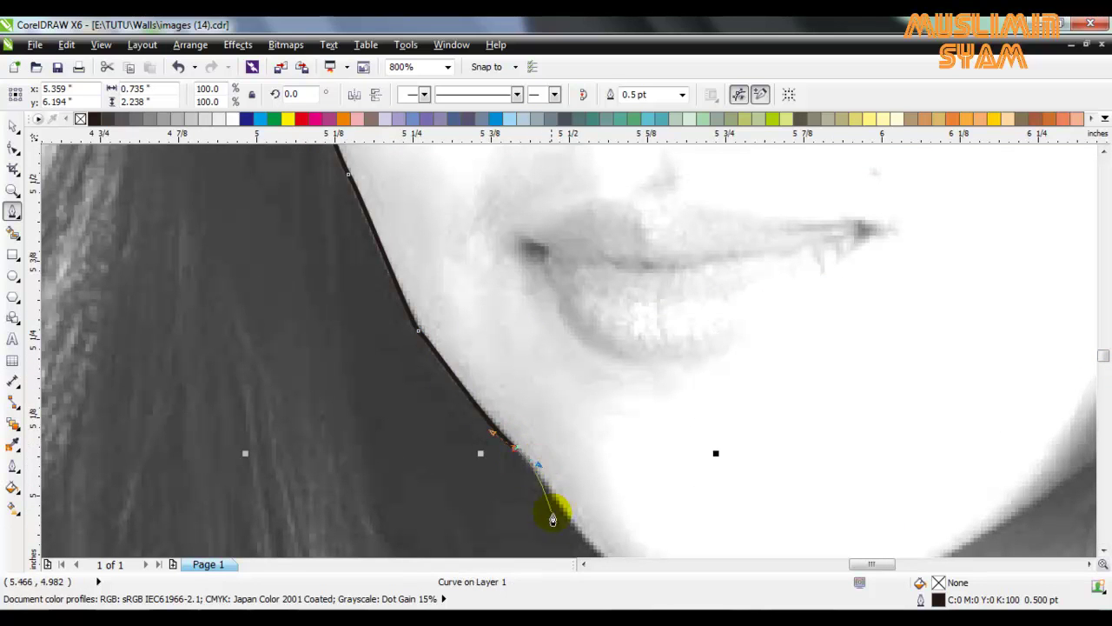
pyautogui.moveTo(1102, 356); pyautogui.dragTo(1103, 364)
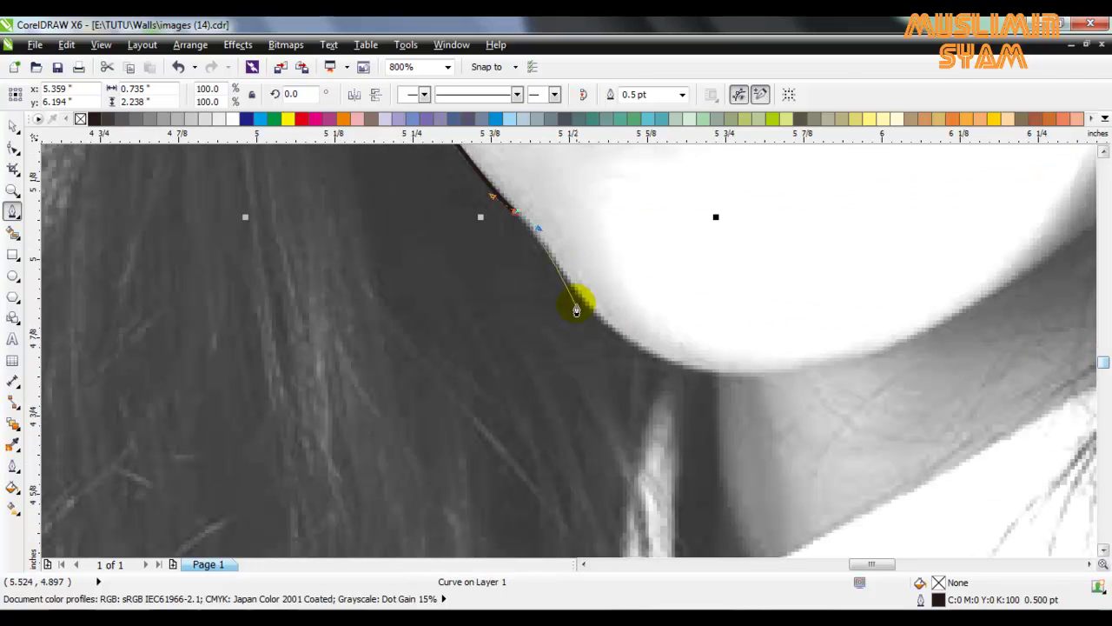
pyautogui.click(587, 310)
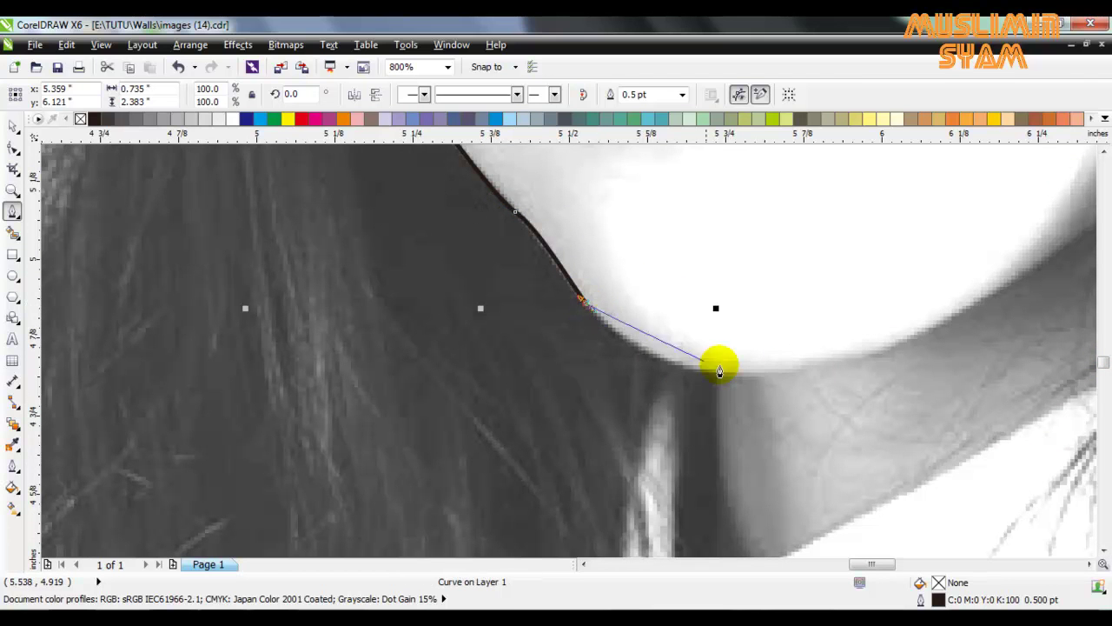
pyautogui.moveTo(743, 379); pyautogui.dragTo(1024, 278)
pyautogui.moveTo(872, 564); pyautogui.dragTo(891, 564)
pyautogui.moveTo(1104, 361); pyautogui.dragTo(1103, 355)
pyautogui.click(701, 385)
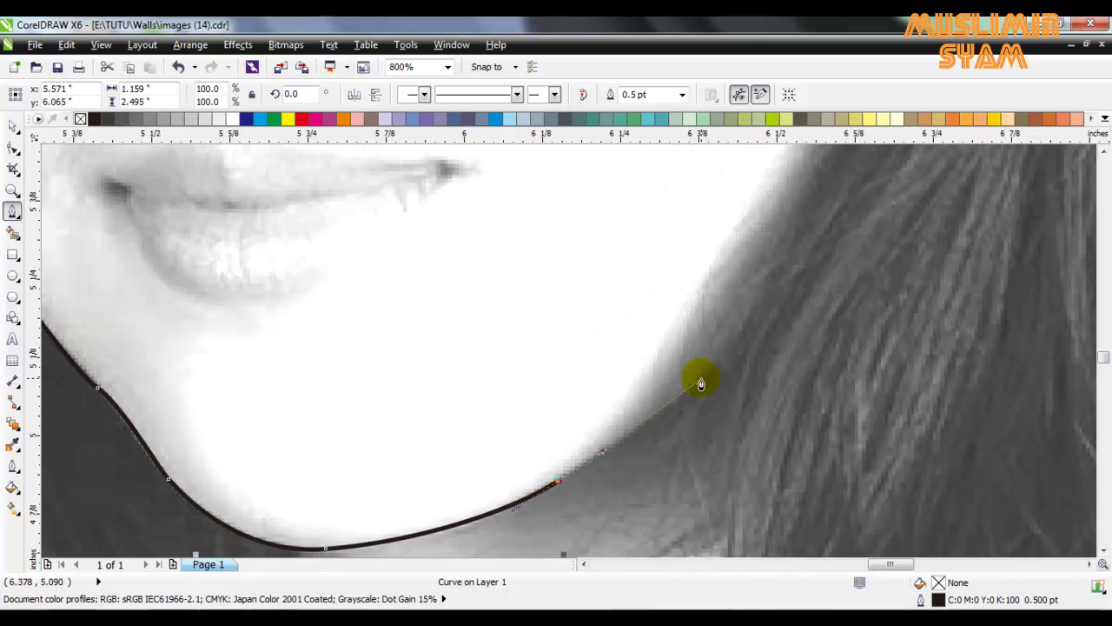
# Extend the face outline up the right-hand jaw and cheek, keeping slightly outside the bright skin over the hair shadow.
pyautogui.click(1104, 350)
pyautogui.moveTo(1109, 350); pyautogui.dragTo(1106, 356)
pyautogui.scroll(-1, 1046, 317)
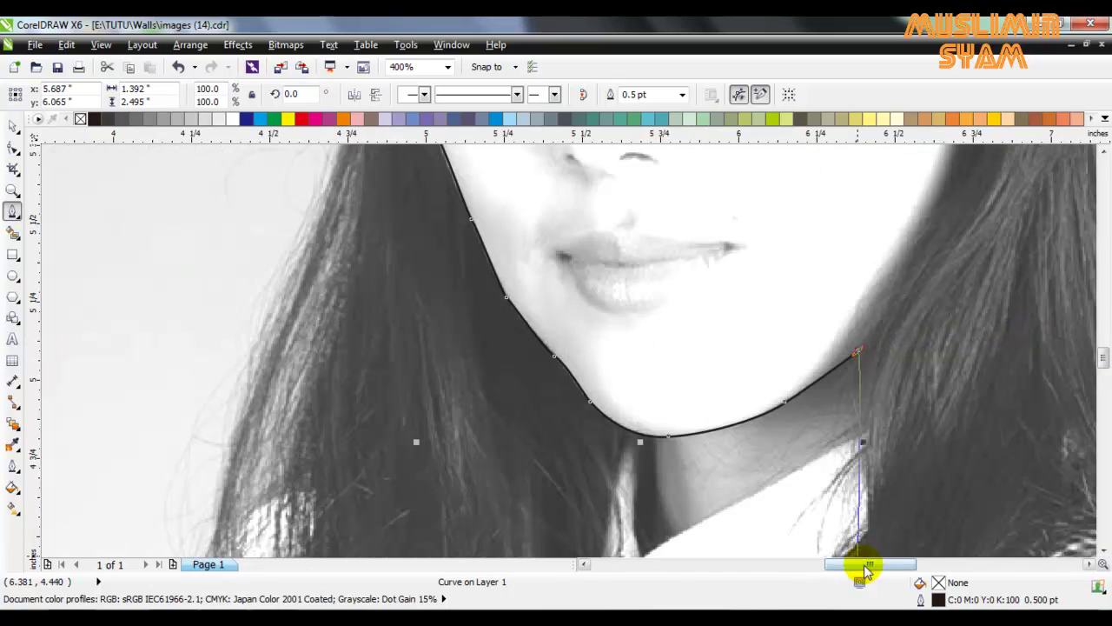
pyautogui.moveTo(869, 565); pyautogui.dragTo(894, 567)
pyautogui.moveTo(1104, 360); pyautogui.dragTo(1105, 353)
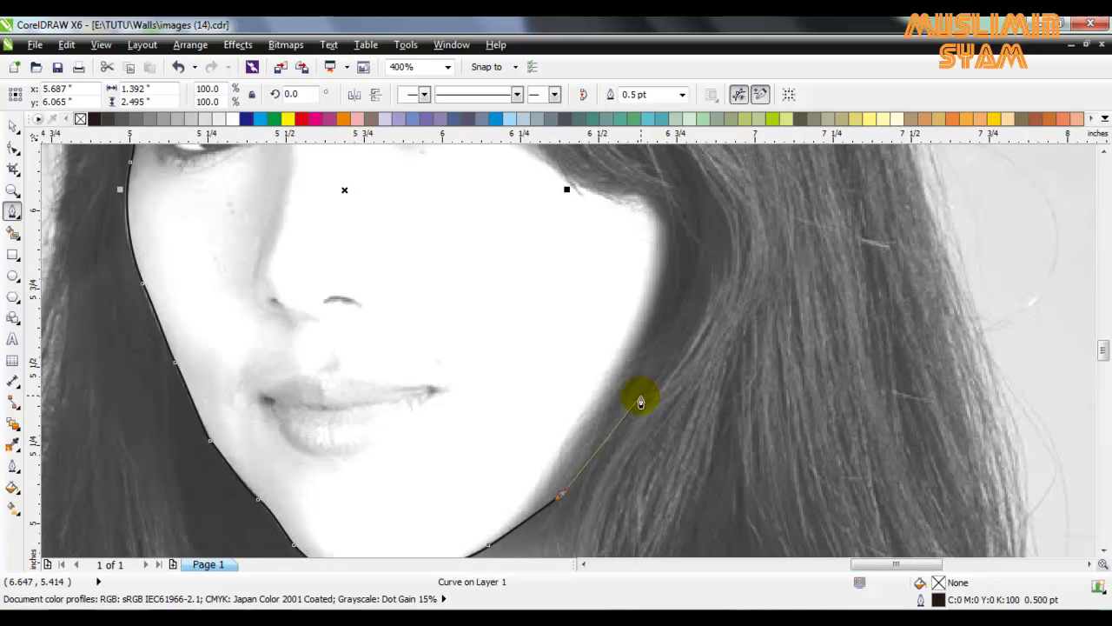
pyautogui.scroll(1, 580, 456)
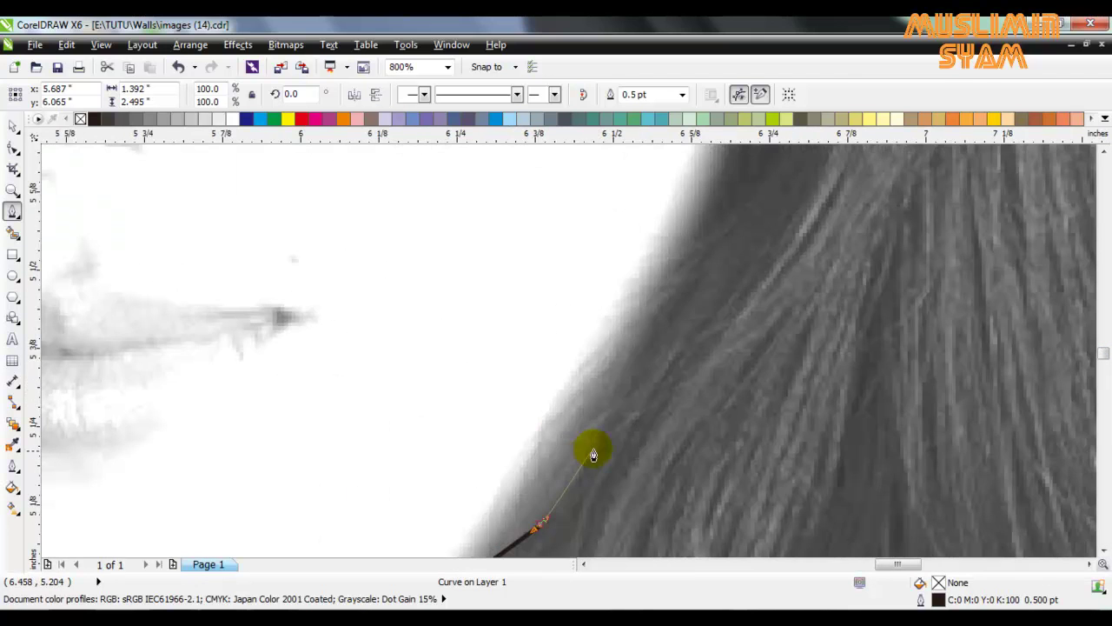
pyautogui.click(649, 356)
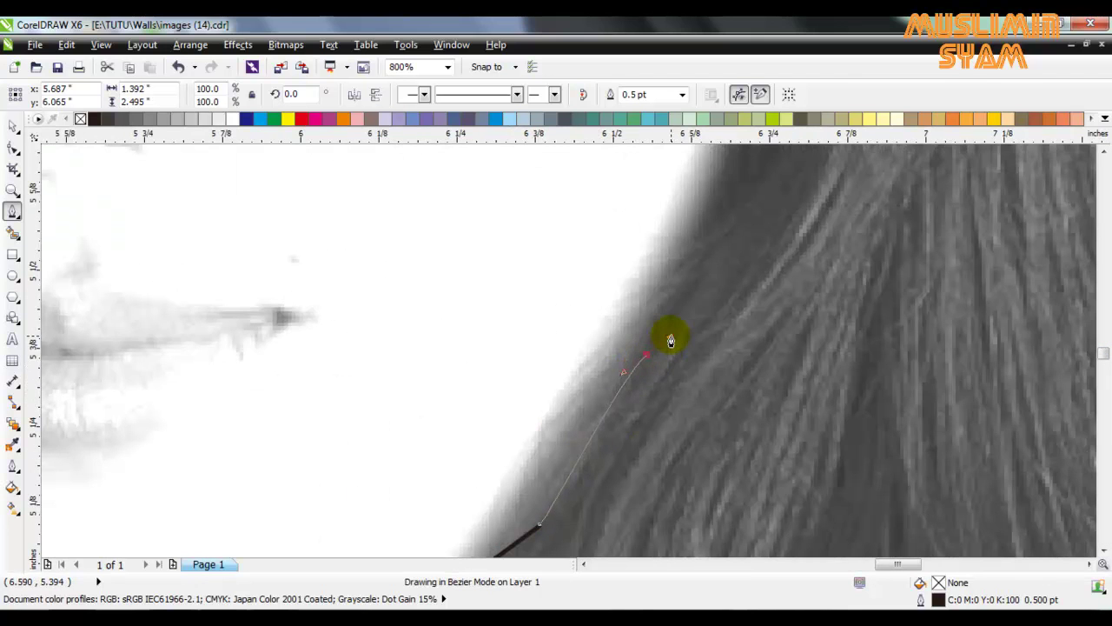
pyautogui.moveTo(1100, 356); pyautogui.dragTo(1103, 352)
pyautogui.click(774, 372)
pyautogui.scroll(-1, 944, 365)
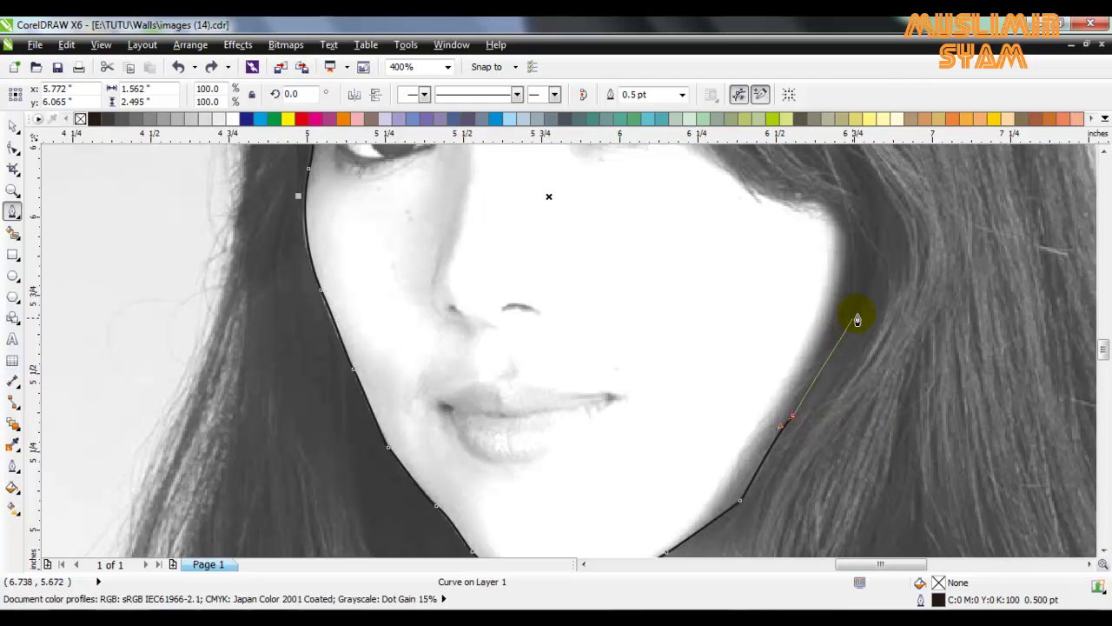
pyautogui.click(864, 289)
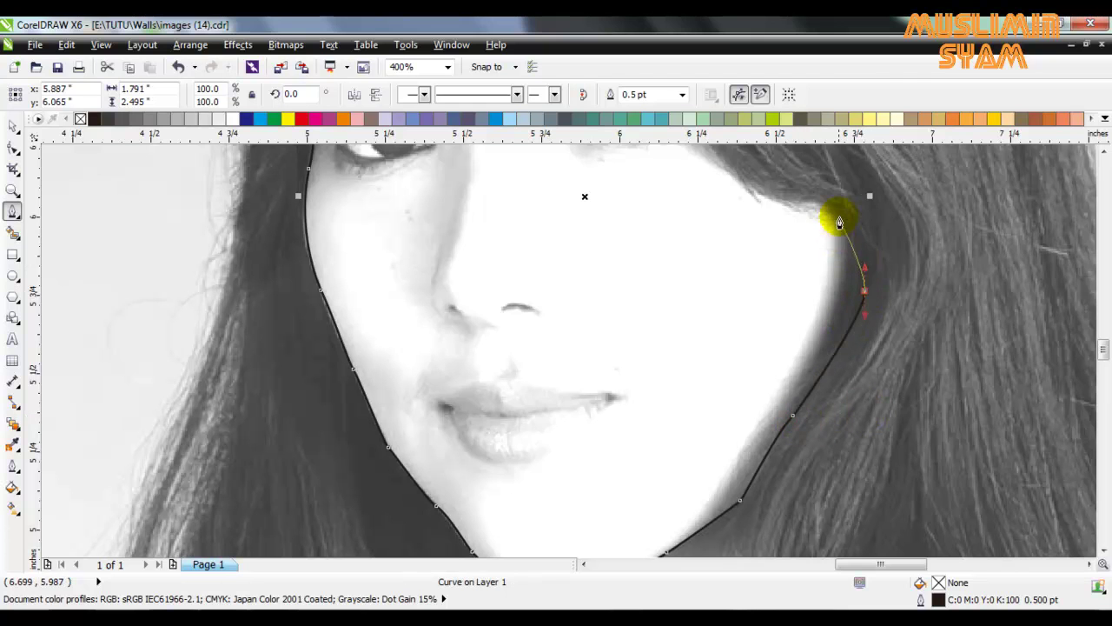
# Trace the hair edge from the right-hand cheek up past the eye and forehead, and close the face outline at its starting point.
pyautogui.moveTo(797, 200); pyautogui.dragTo(800, 199)
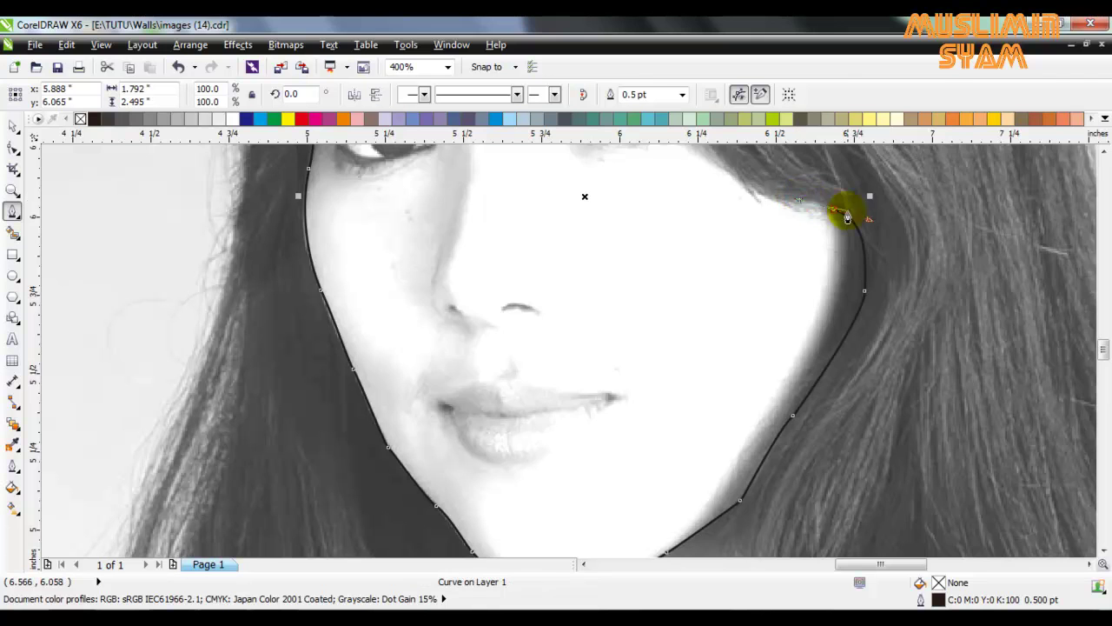
pyautogui.moveTo(1103, 348); pyautogui.dragTo(1103, 338)
pyautogui.click(702, 279)
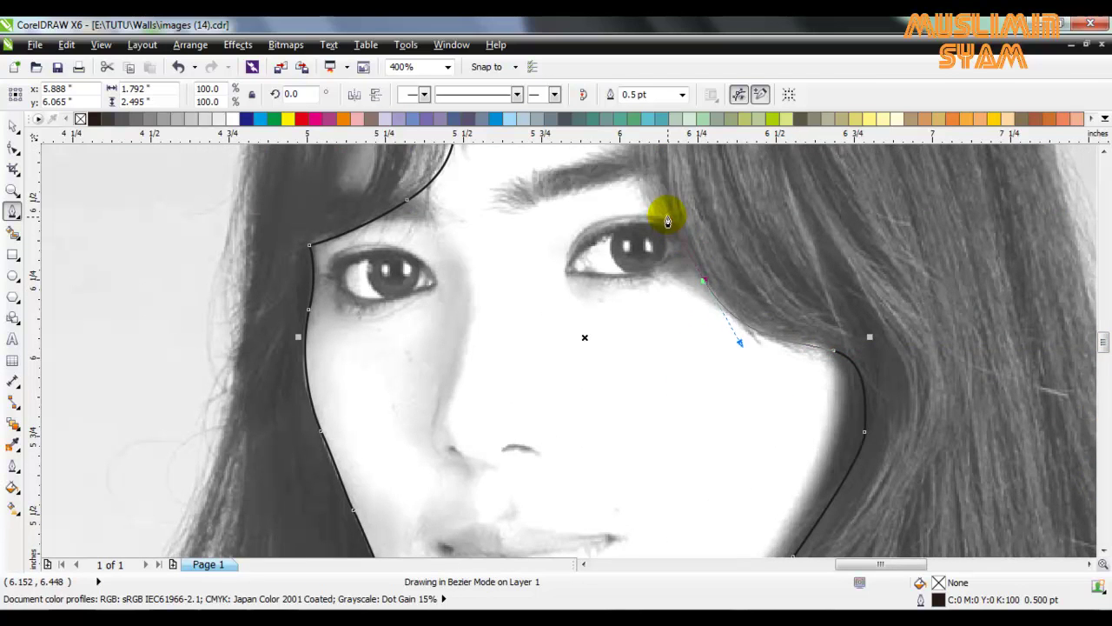
pyautogui.click(670, 219)
pyautogui.moveTo(1102, 339); pyautogui.dragTo(1101, 322)
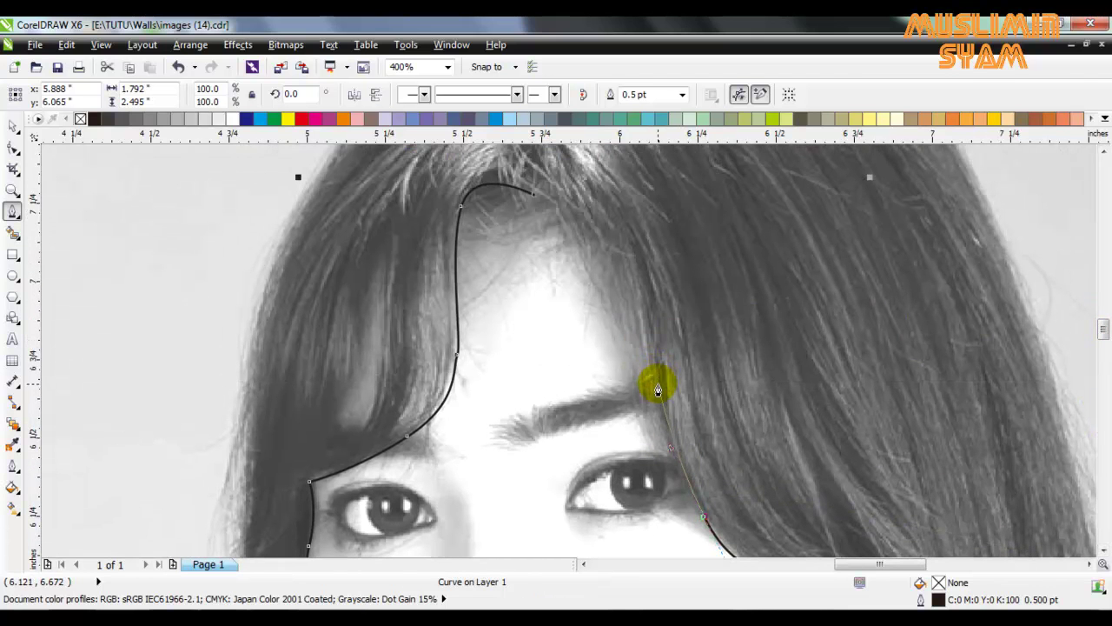
pyautogui.moveTo(654, 379); pyautogui.dragTo(637, 293)
pyautogui.click(705, 518)
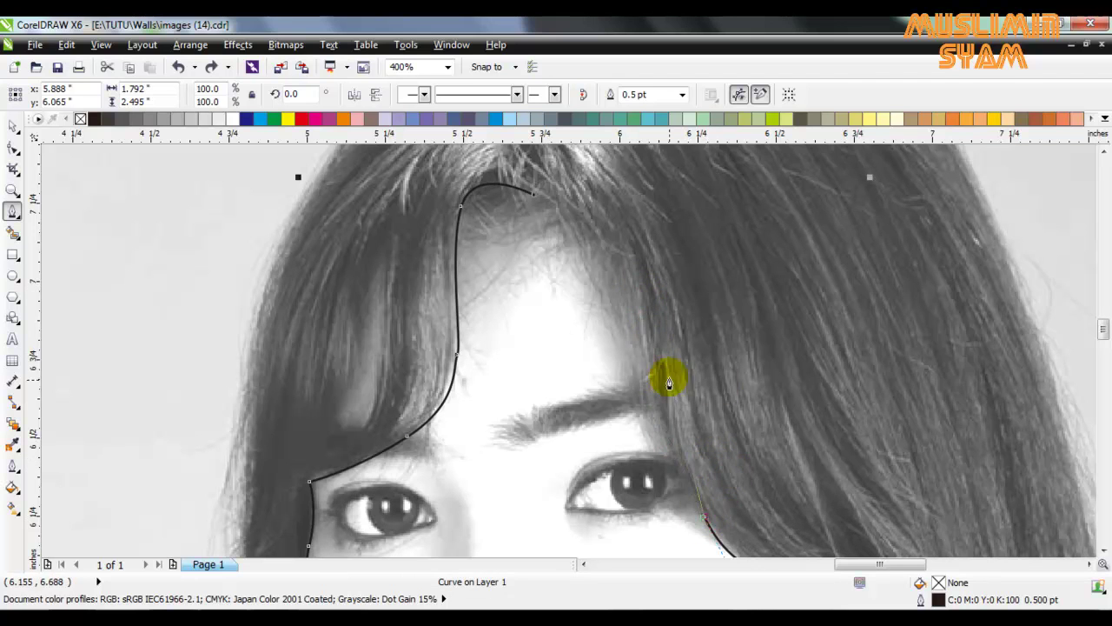
pyautogui.moveTo(660, 368); pyautogui.dragTo(646, 279)
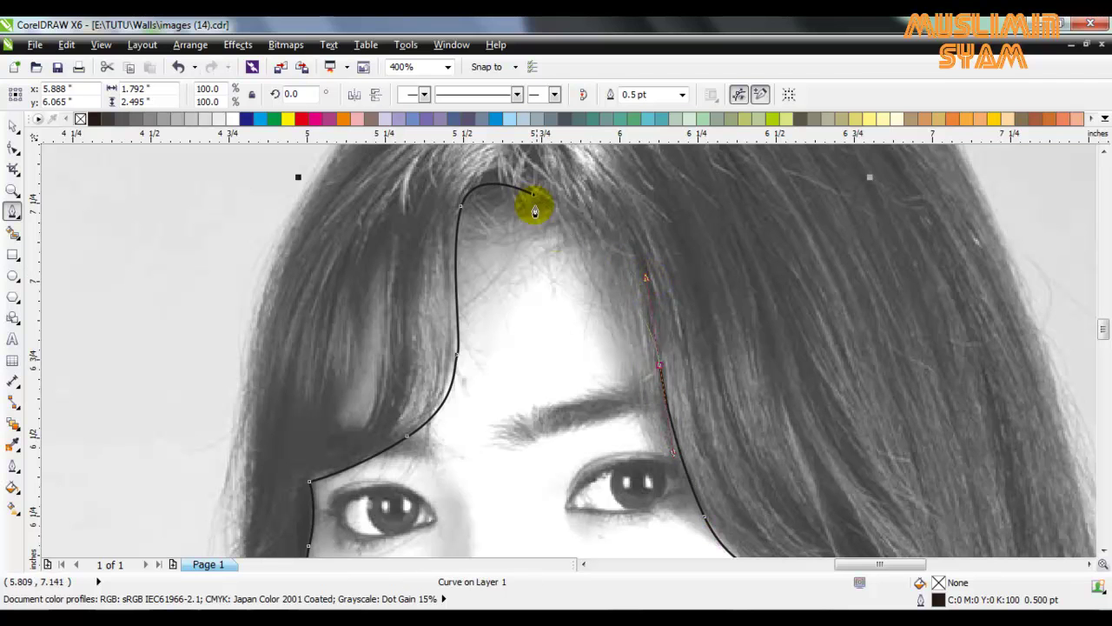
pyautogui.moveTo(534, 193); pyautogui.dragTo(657, 209)
# Colour the closed face contour's outline yellow and deselect it.
pyautogui.scroll(-2, 672, 271)
pyautogui.press('space')
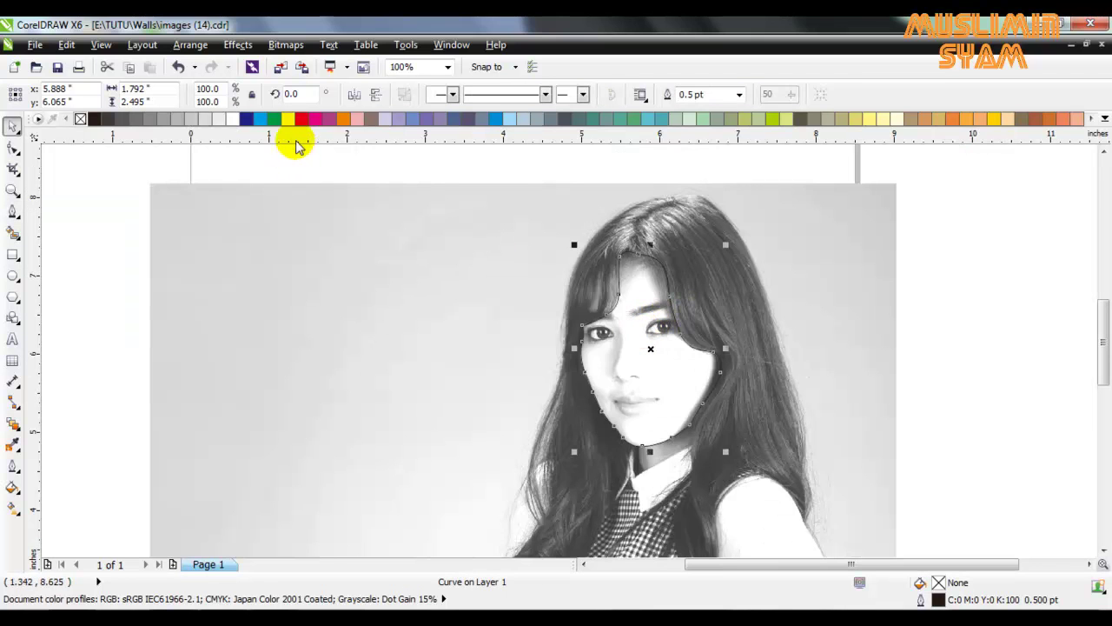
pyautogui.rightClick(287, 119)
pyautogui.press('Escape')
pyautogui.scroll(1, 720, 377)
pyautogui.scroll(-1, 696, 397)
pyautogui.scroll(2, 732, 425)
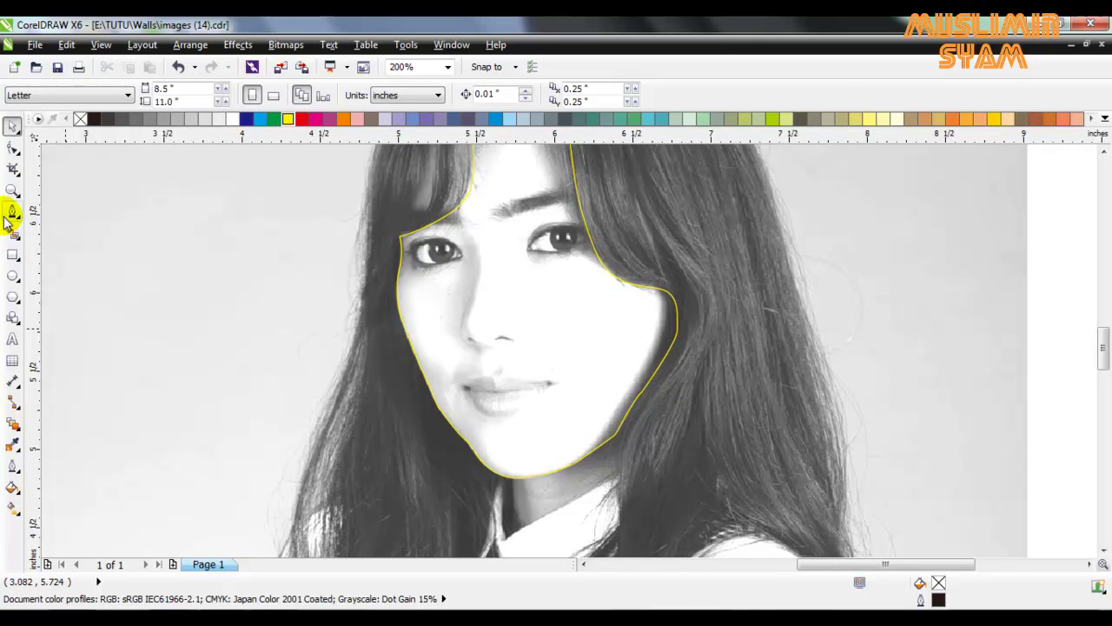
# Start a Pen curve along the lit edge of the right-hand cheek and carry it past the jaw to below the chin.
pyautogui.click(13, 211)
pyautogui.scroll(2, 774, 361)
pyautogui.click(576, 177)
pyautogui.moveTo(618, 257); pyautogui.dragTo(604, 315)
pyautogui.moveTo(541, 436); pyautogui.dragTo(500, 495)
pyautogui.moveTo(1102, 348); pyautogui.dragTo(1104, 357)
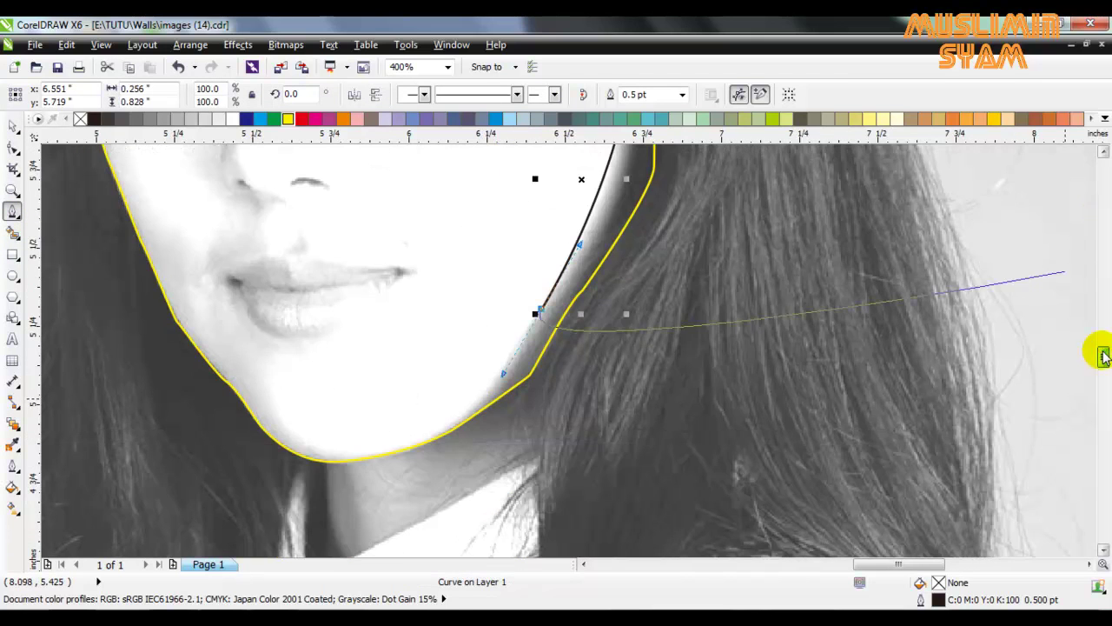
pyautogui.moveTo(385, 480); pyautogui.dragTo(159, 491)
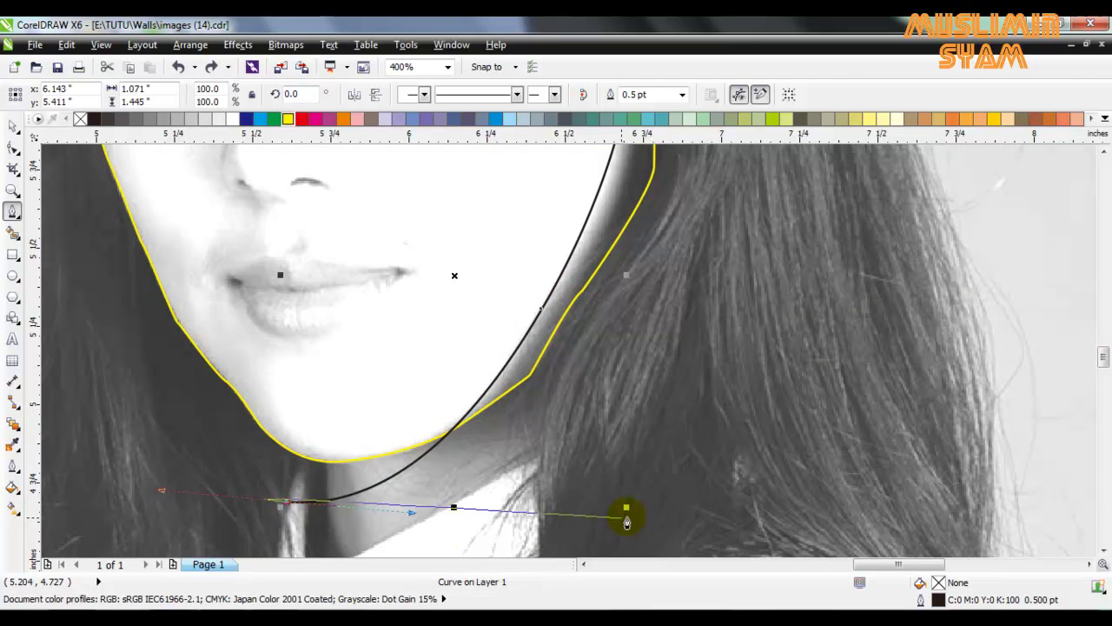
# Close the cheek shadow shape with straight segments running below the chin and across the right-hand hair to the curve's start.
pyautogui.scroll(-1, 386, 495)
pyautogui.click(330, 535)
pyautogui.click(654, 497)
pyautogui.click(593, 229)
pyautogui.click(480, 270)
# Intersect the cheek shadow shape with the yellow face outline, and delete the original oversized shape over the hair.
pyautogui.press('space')
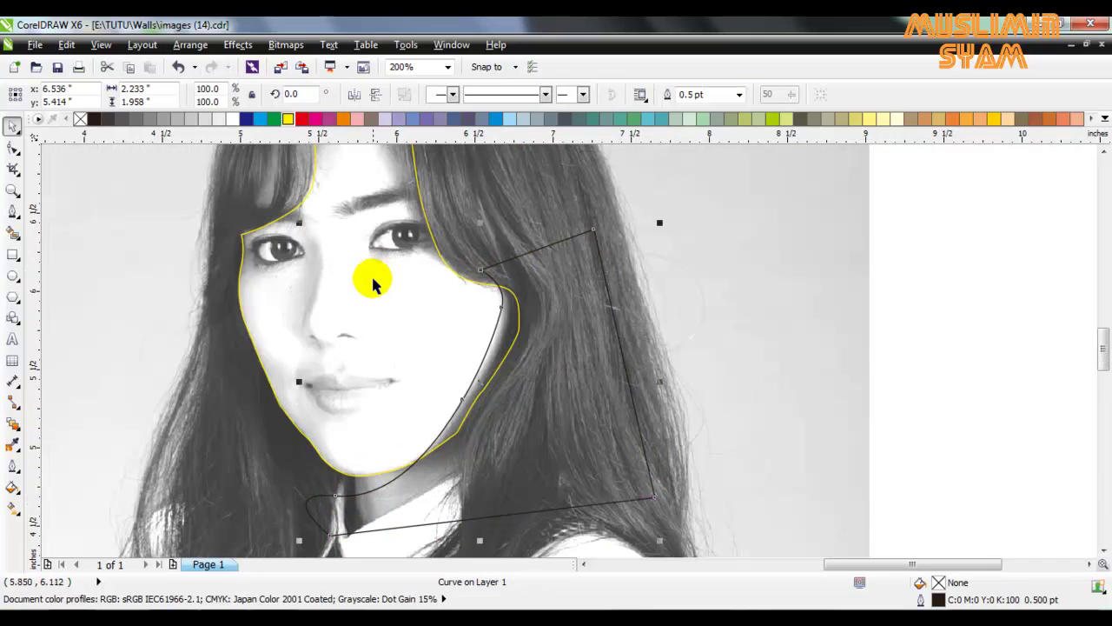
pyautogui.keyDown('shift'); pyautogui.click(376, 271); pyautogui.keyUp('shift')
pyautogui.click(545, 97)
pyautogui.click(693, 281)
pyautogui.click(576, 269)
pyautogui.press('Delete')
pyautogui.scroll(-1, 368, 327)
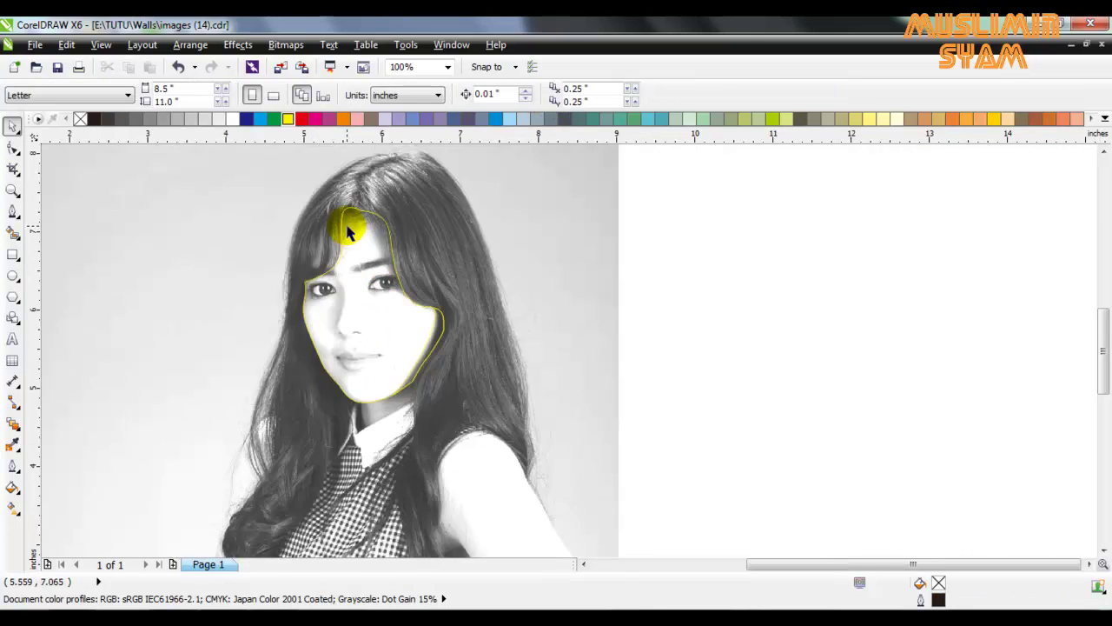
# Draw a closed Pen shape for the forehead shadow, curving across the forehead below the hairline and closing with straight segments over the hair.
pyautogui.scroll(2, 349, 234)
pyautogui.click(13, 211)
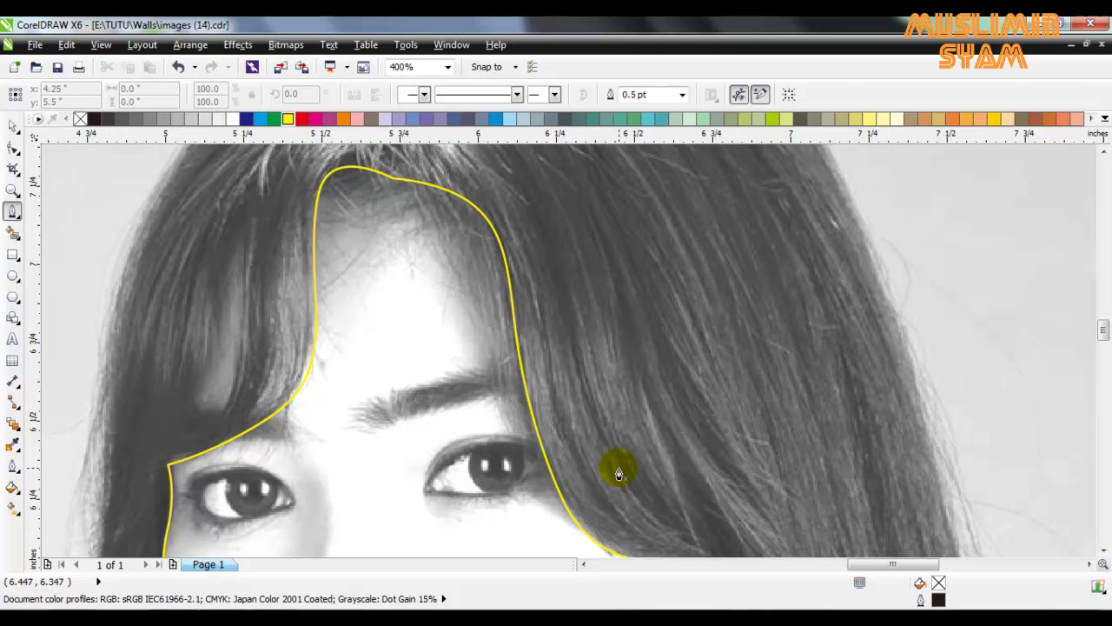
pyautogui.moveTo(474, 357); pyautogui.dragTo(367, 273)
pyautogui.moveTo(269, 387); pyautogui.dragTo(218, 382)
pyautogui.moveTo(241, 195); pyautogui.dragTo(316, 157)
pyautogui.click(619, 161)
pyautogui.click(702, 341)
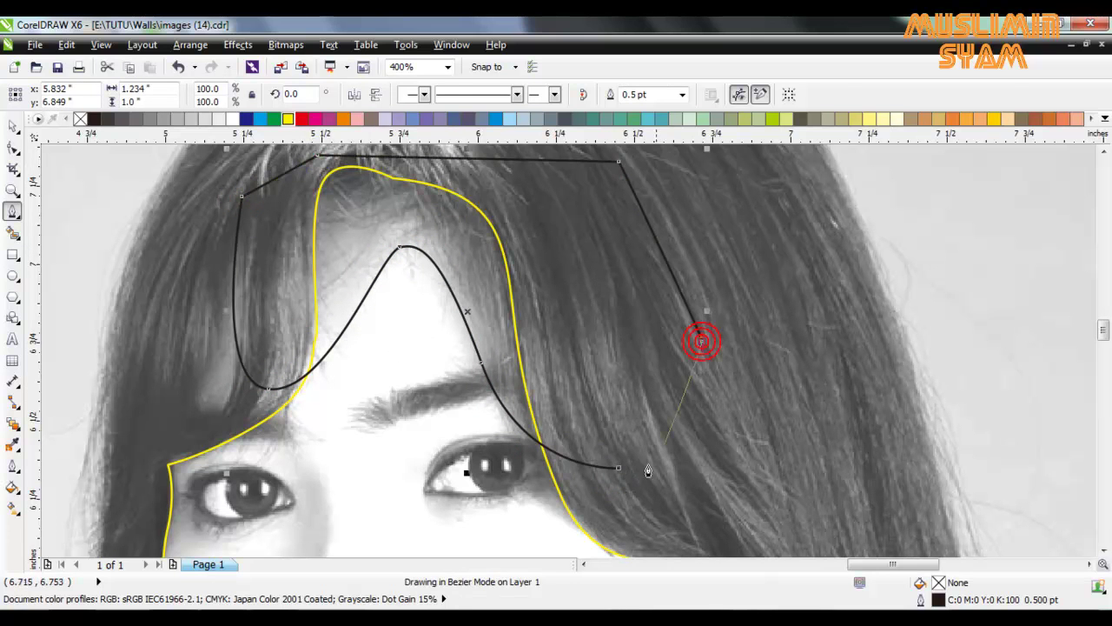
pyautogui.click(619, 468)
# Intersect the forehead shadow shape with the yellow face outline, and delete the original oversized shape over the hair.
pyautogui.press('space')
pyautogui.keyDown('shift'); pyautogui.click(376, 468); pyautogui.keyUp('shift')
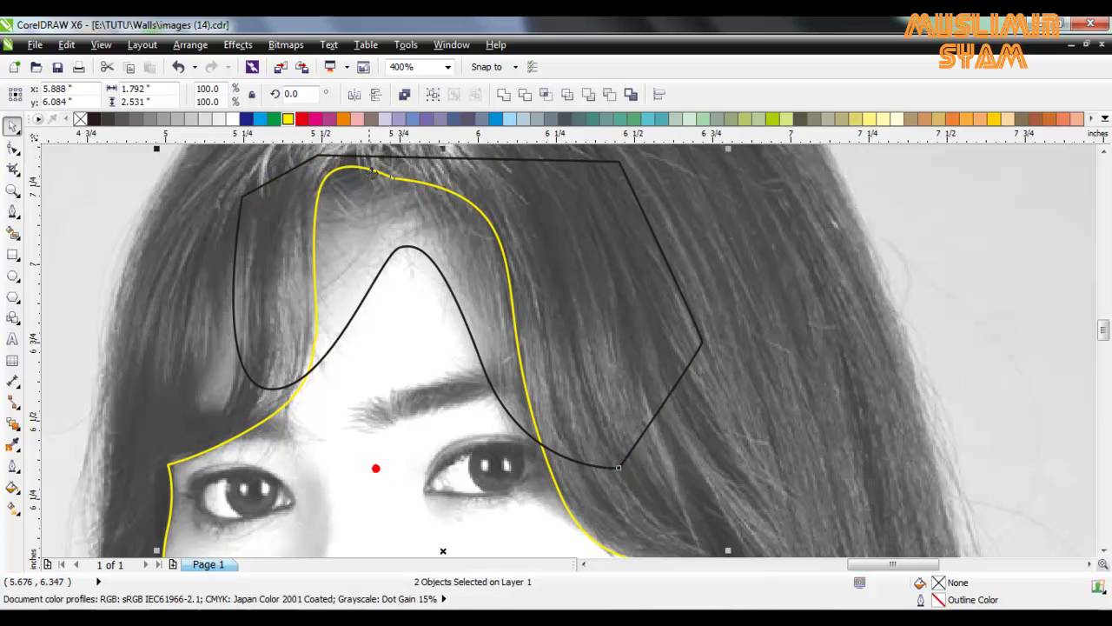
pyautogui.click(551, 95)
pyautogui.click(641, 268)
pyautogui.moveTo(641, 267); pyautogui.dragTo(882, 259)
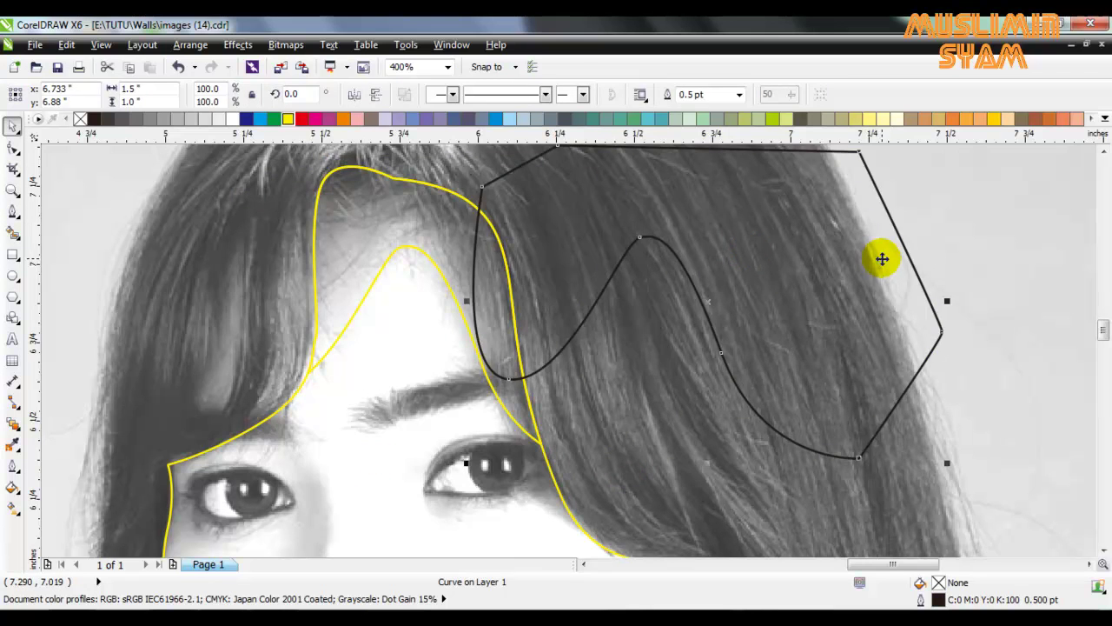
pyautogui.press('Delete')
# Start a Pen curve below the chin and trace the shadow edge around the chin and up to the left-hand corner of the mouth.
pyautogui.scroll(-1, 531, 313)
pyautogui.scroll(-1, 523, 351)
pyautogui.scroll(1, 486, 471)
pyautogui.scroll(1, 518, 445)
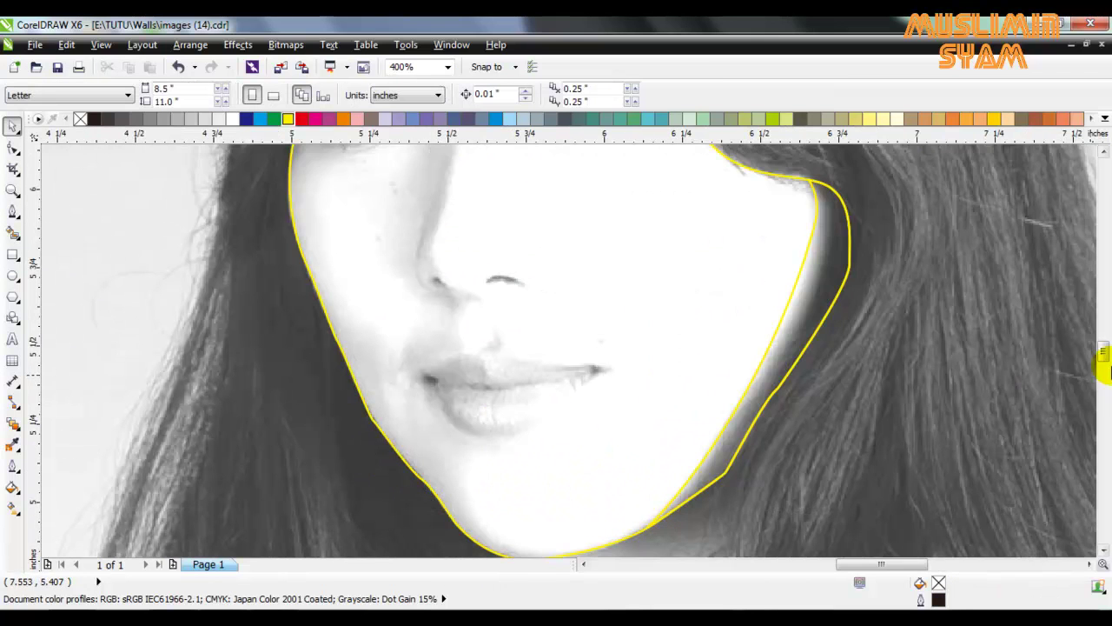
pyautogui.scroll(-2, 1104, 374)
pyautogui.click(13, 211)
pyautogui.click(670, 474)
pyautogui.click(561, 472)
pyautogui.moveTo(472, 433); pyautogui.dragTo(423, 307)
pyautogui.click(413, 291)
# Continue the shadow curve from the mouth corner up the left-hand cheek to just beneath the left-hand eye.
pyautogui.scroll(-1, 417, 268)
pyautogui.scroll(1, 405, 269)
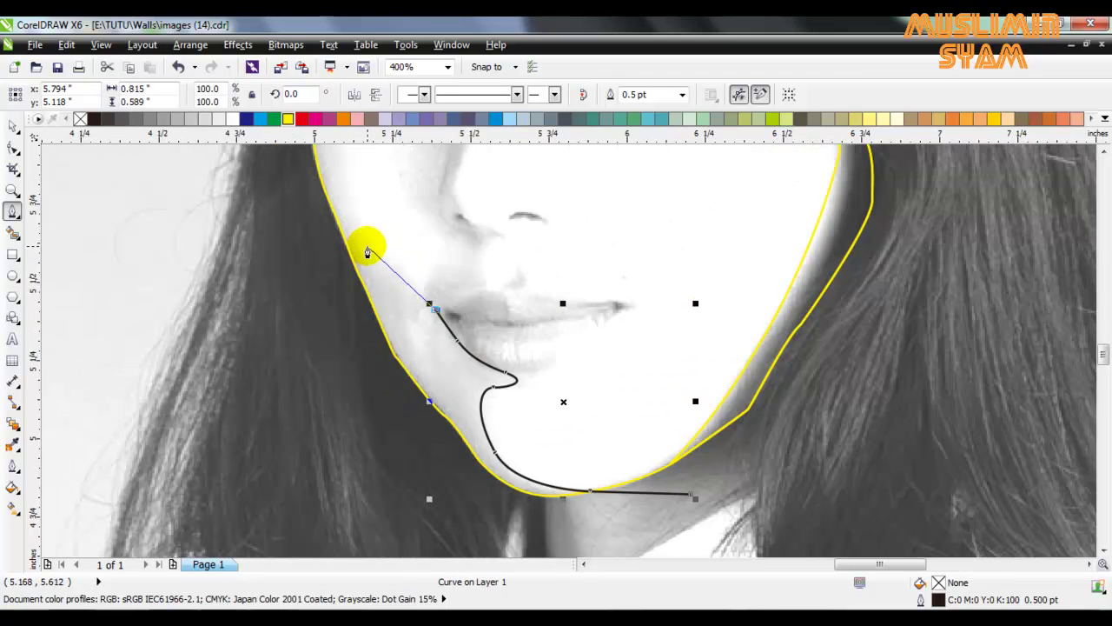
pyautogui.click(389, 260)
pyautogui.moveTo(1102, 353); pyautogui.dragTo(1102, 349)
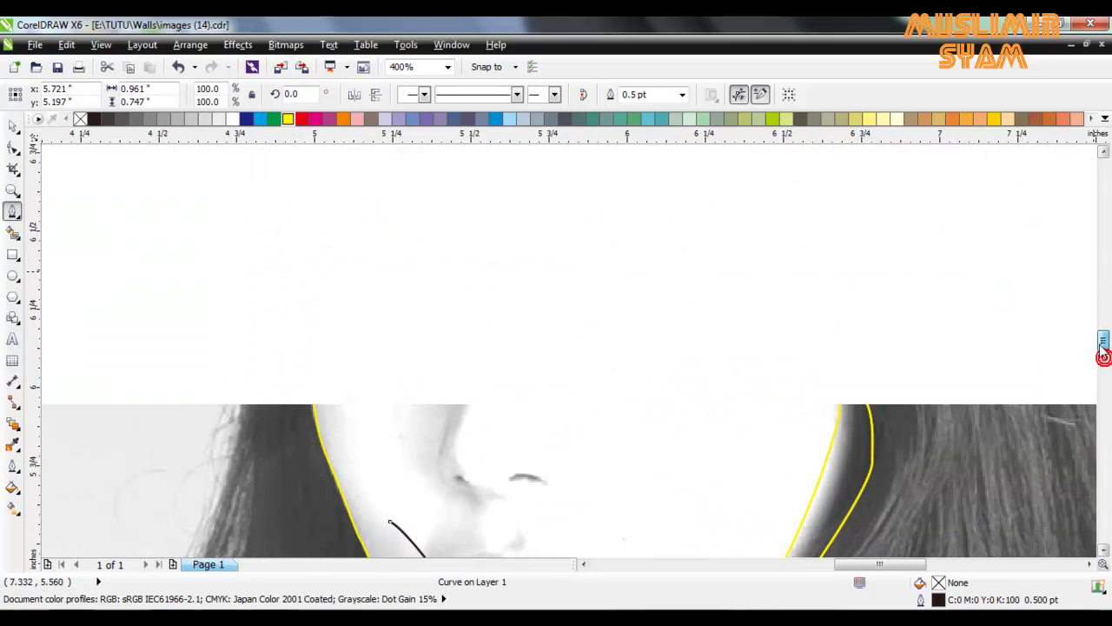
pyautogui.moveTo(343, 361); pyautogui.dragTo(357, 265)
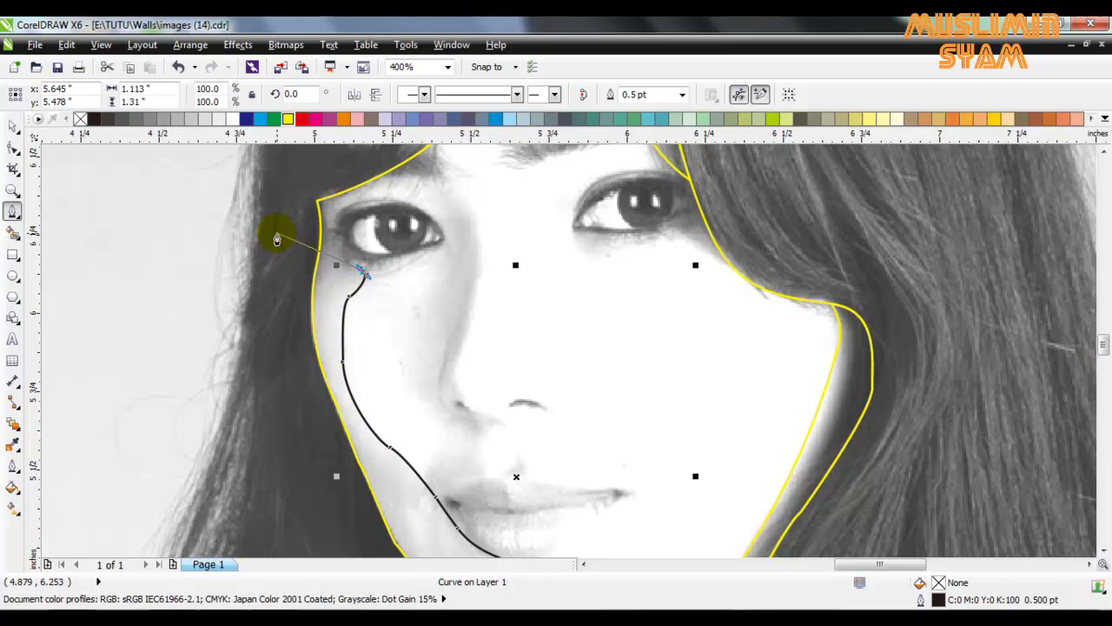
# Curve the shadow past the outer eye corner into the hair and close it with straight segments down to its start below the chin.
pyautogui.scroll(-2, 277, 241)
pyautogui.scroll(4, 298, 256)
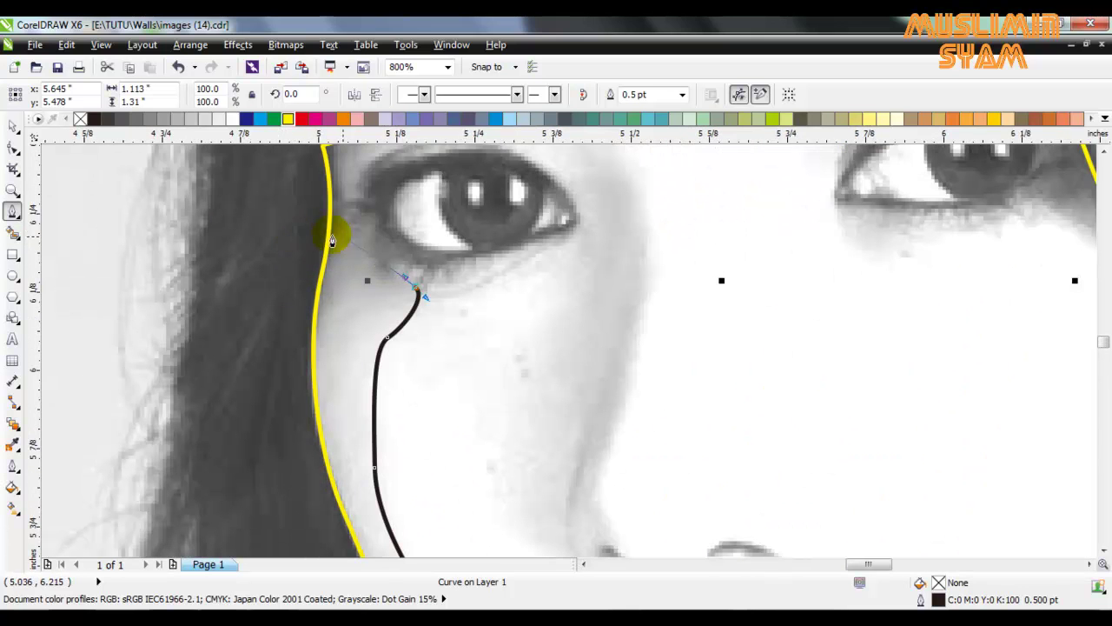
pyautogui.moveTo(248, 329); pyautogui.dragTo(241, 345)
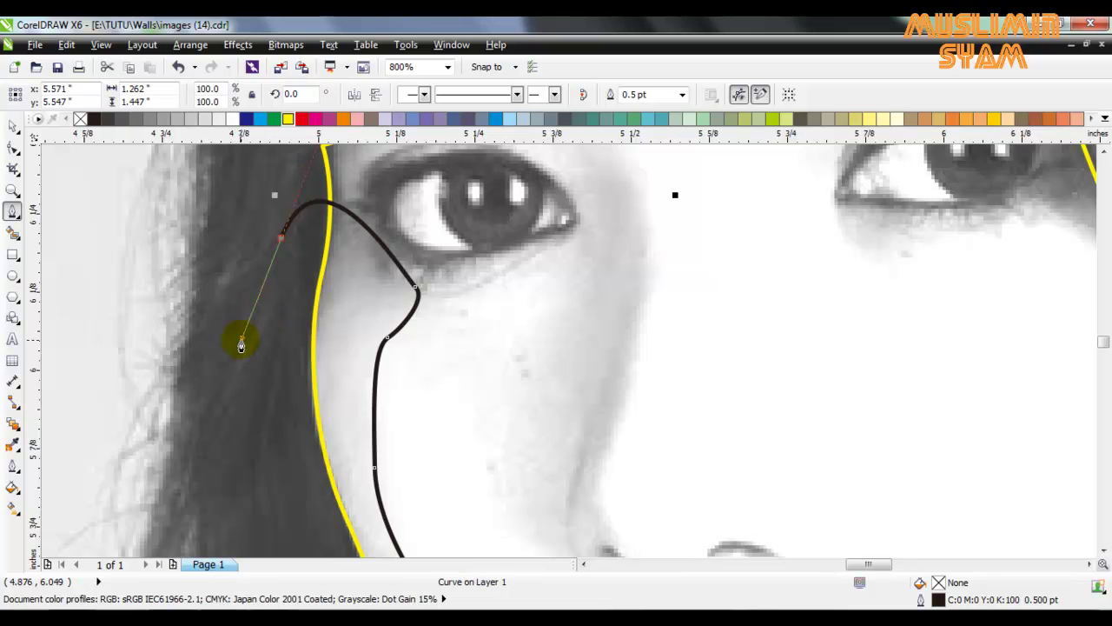
pyautogui.scroll(-2, 241, 340)
pyautogui.click(198, 402)
pyautogui.click(276, 516)
pyautogui.click(374, 551)
pyautogui.click(433, 545)
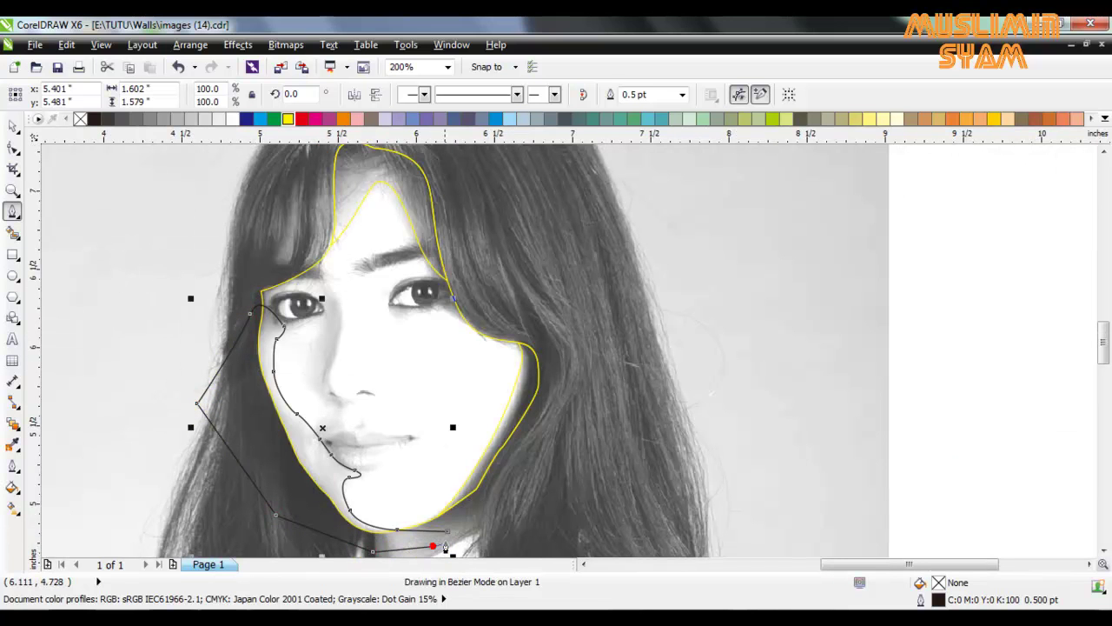
pyautogui.click(448, 531)
# Intersect the left-hand cheek shadow shape with the yellow face outline, and delete the original oversized shape.
pyautogui.press('space')
pyautogui.keyDown('shift'); pyautogui.click(424, 394); pyautogui.keyUp('shift')
pyautogui.click(545, 95)
pyautogui.click(178, 282)
pyautogui.moveTo(226, 401); pyautogui.dragTo(140, 349)
pyautogui.press('Delete')
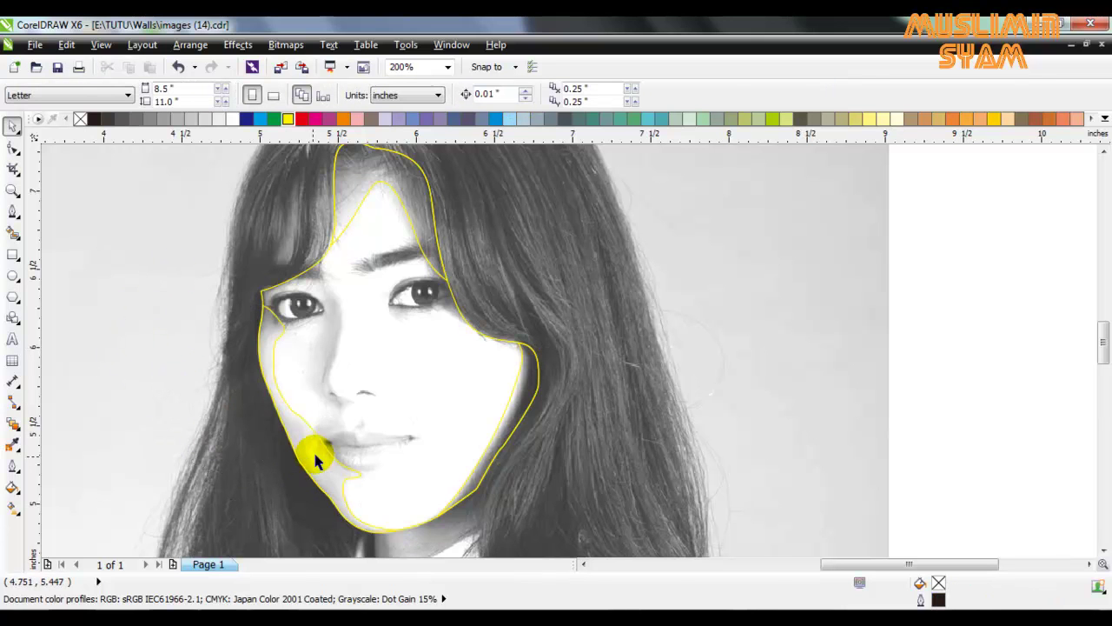
# Start a Pen curve at the inner corner of the left-hand eye and trace it over the upper lid to the outer end.
pyautogui.scroll(-1, 302, 462)
pyautogui.scroll(1, 313, 426)
pyautogui.scroll(1, 310, 462)
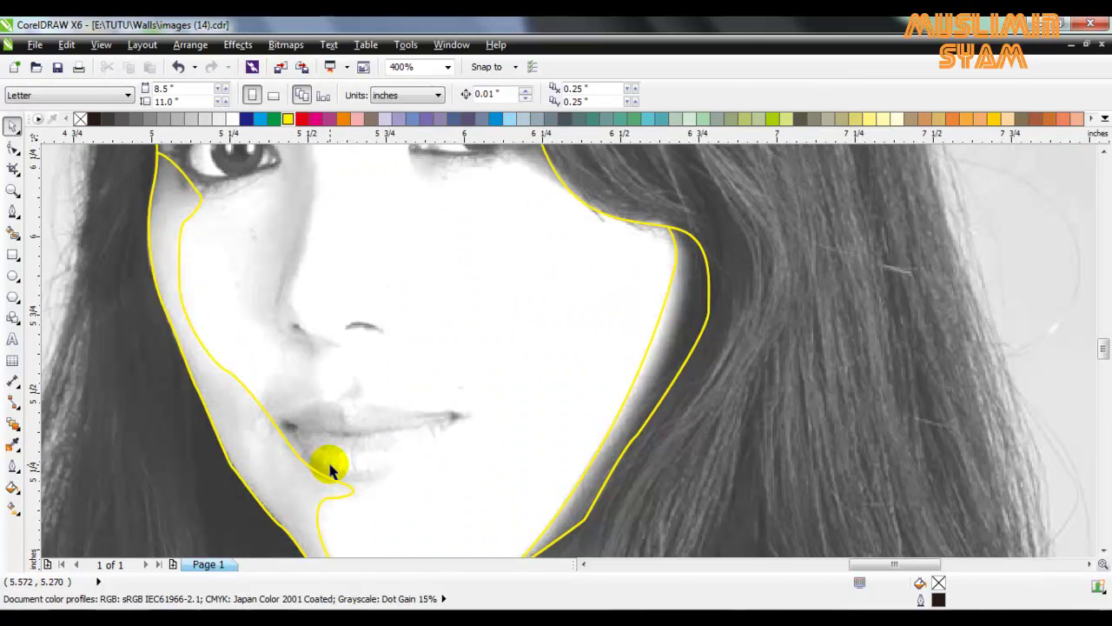
pyautogui.scroll(-1, 328, 470)
pyautogui.scroll(2, 254, 306)
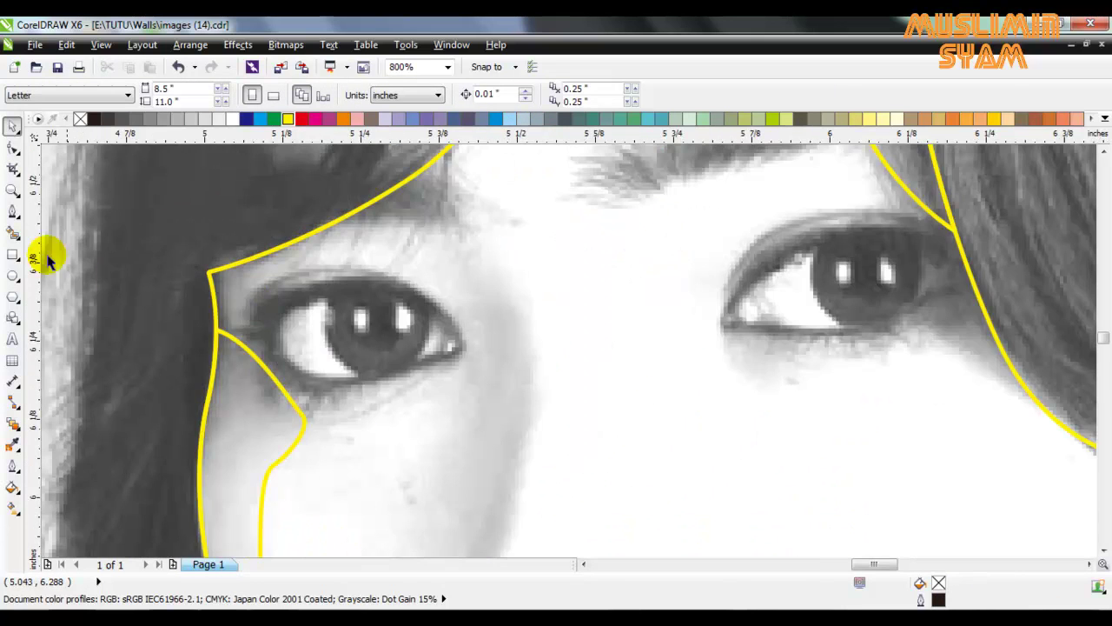
pyautogui.click(13, 213)
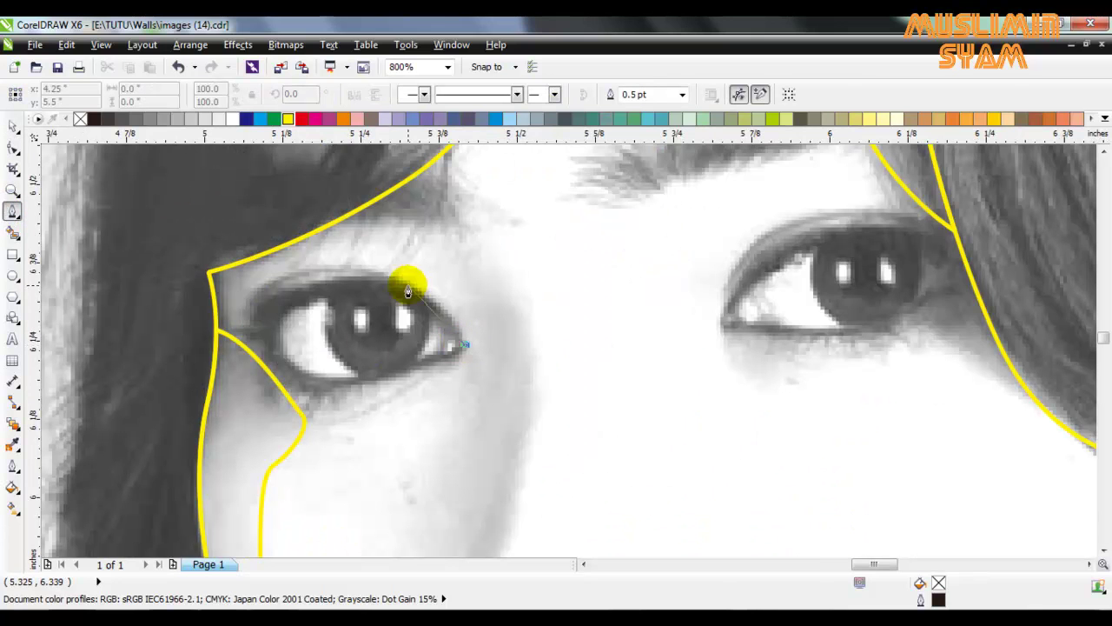
pyautogui.scroll(-1, 280, 306)
pyautogui.scroll(1, 221, 305)
pyautogui.moveTo(386, 261); pyautogui.dragTo(279, 259)
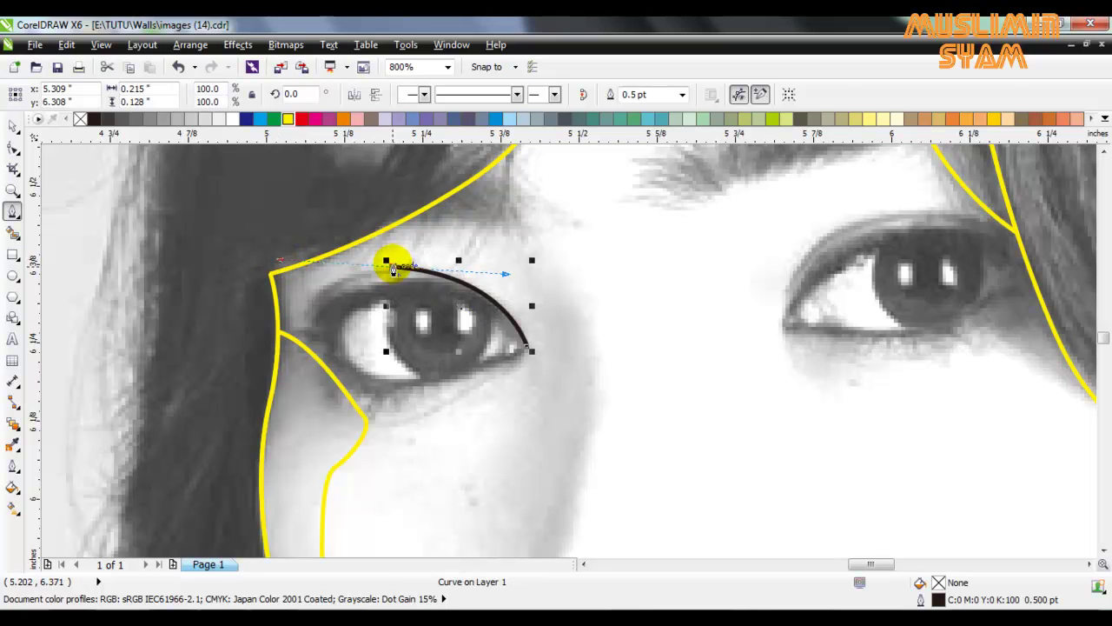
pyautogui.scroll(1, 314, 293)
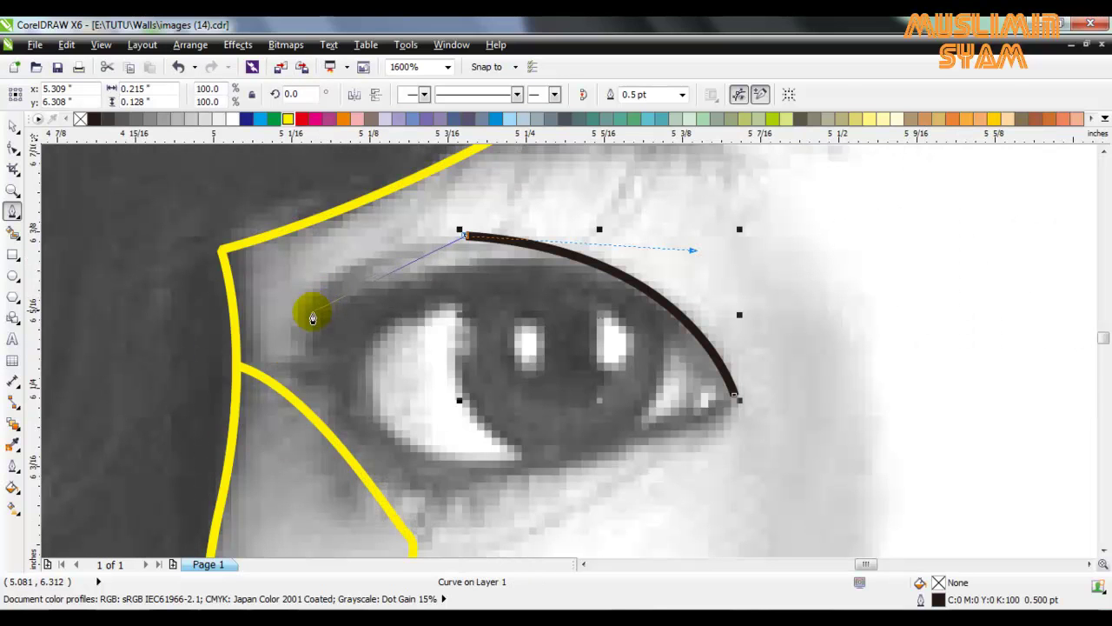
pyautogui.moveTo(296, 329); pyautogui.dragTo(257, 392)
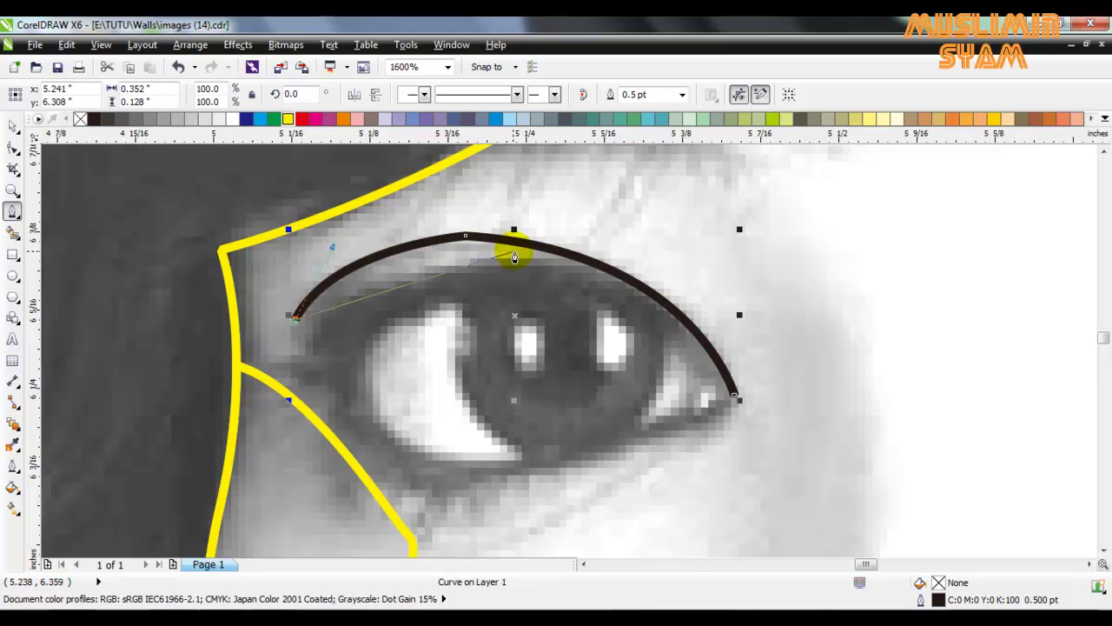
# Double the curve back along the eyelid crease, trace the outer corner and lower lid, and close the eye outline at the inner corner.
pyautogui.moveTo(518, 257); pyautogui.dragTo(651, 271)
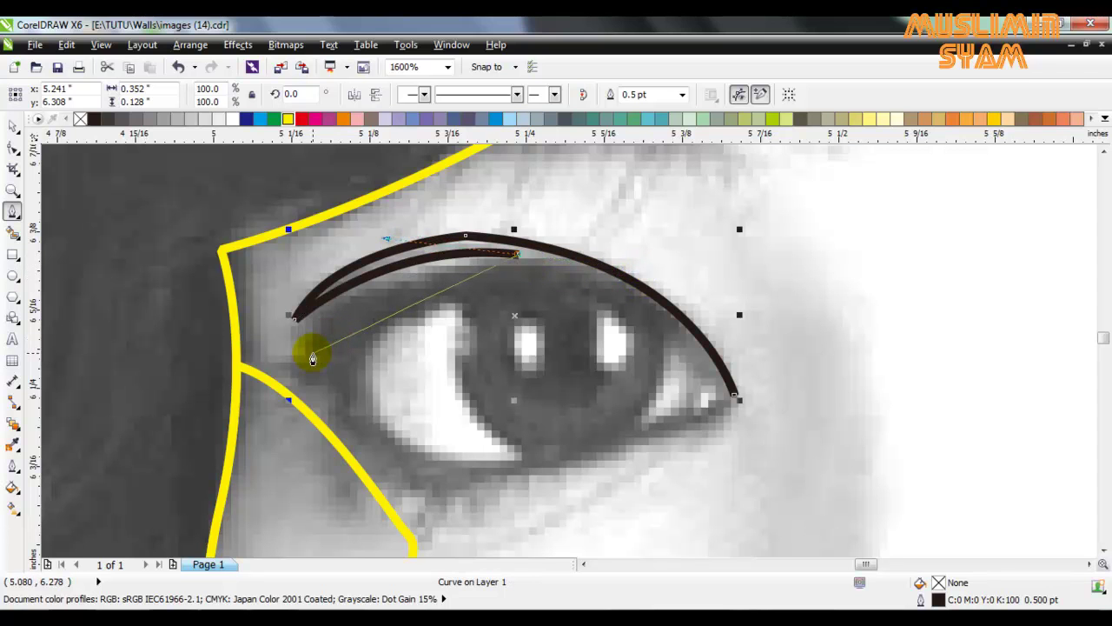
pyautogui.moveTo(309, 356); pyautogui.dragTo(266, 444)
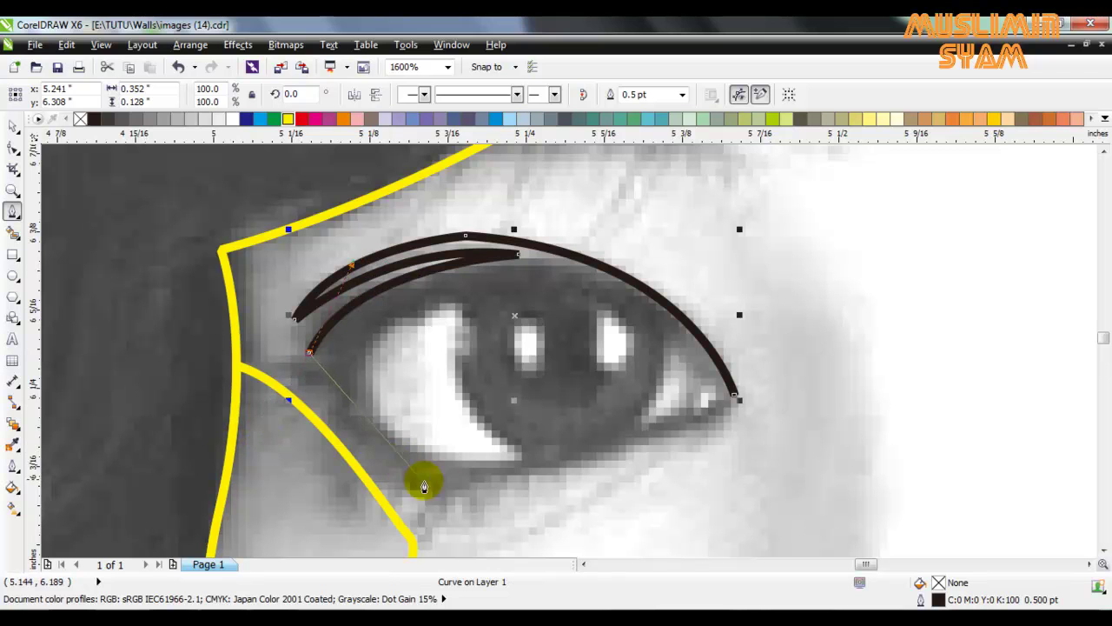
pyautogui.moveTo(461, 492); pyautogui.dragTo(584, 480)
pyautogui.keyDown('alt'); pyautogui.click(462, 492); pyautogui.keyUp('alt')
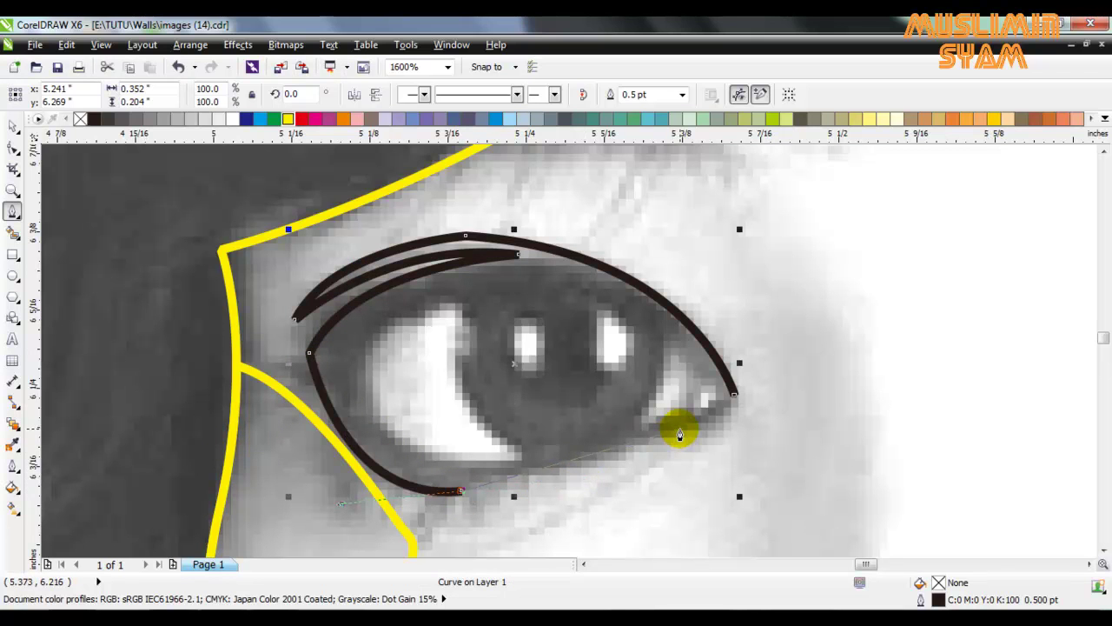
pyautogui.moveTo(733, 397); pyautogui.dragTo(686, 434)
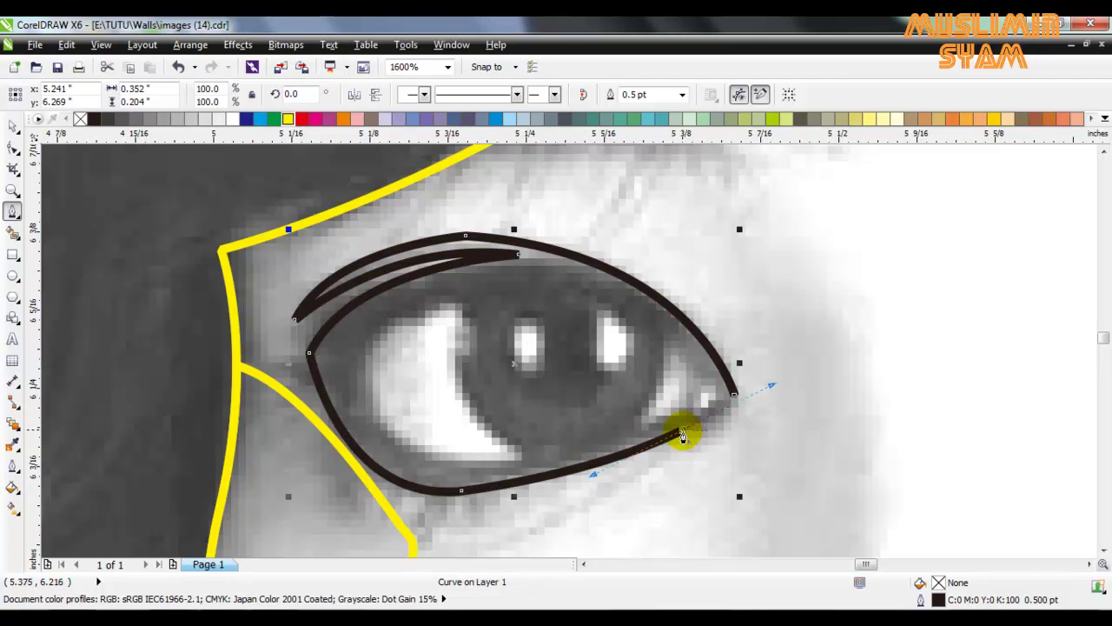
pyautogui.moveTo(735, 399); pyautogui.dragTo(738, 425)
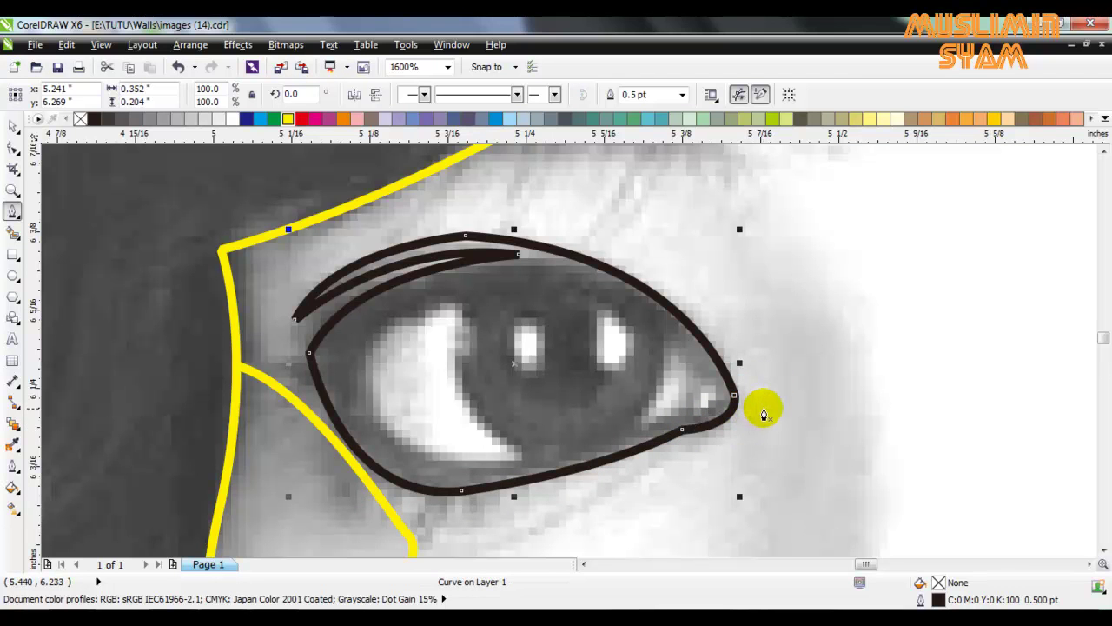
# Draw a closed Pen contour around the visible eyeball inside the left-hand eye outline, following both lids and the inner corner.
pyautogui.click(355, 358)
pyautogui.moveTo(471, 301); pyautogui.dragTo(653, 306)
pyautogui.hotkey('ctrl', 'z')
pyautogui.moveTo(713, 389); pyautogui.dragTo(823, 502)
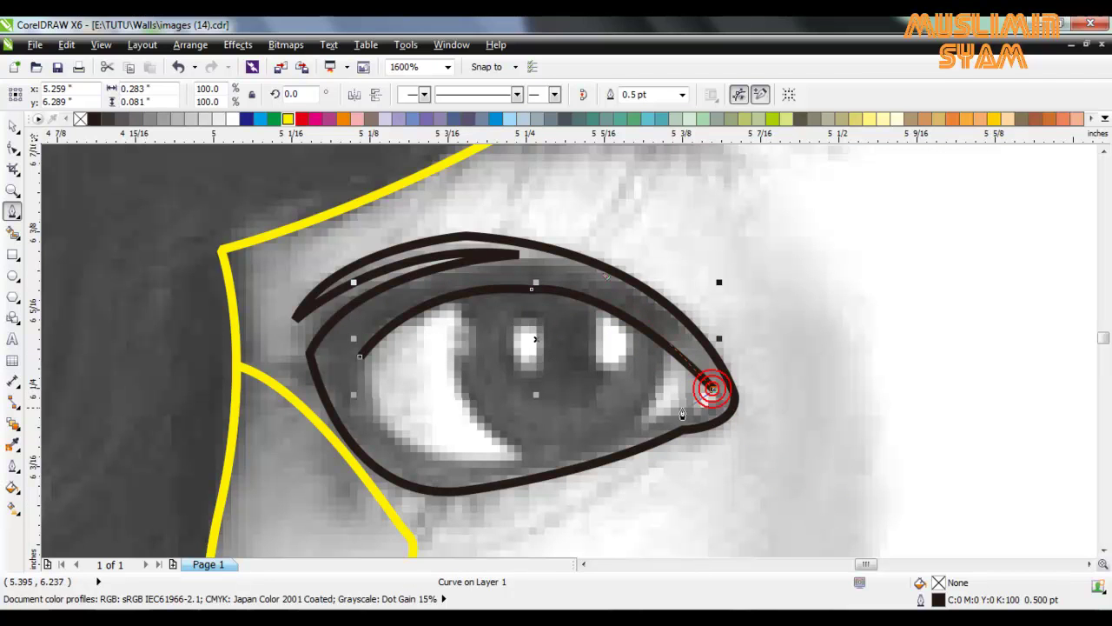
pyautogui.moveTo(682, 415)
pyautogui.mouseDown()
pyautogui.moveTo(665, 409)
pyautogui.moveTo(665, 426)
pyautogui.mouseUp()
pyautogui.moveTo(449, 460); pyautogui.dragTo(360, 444)
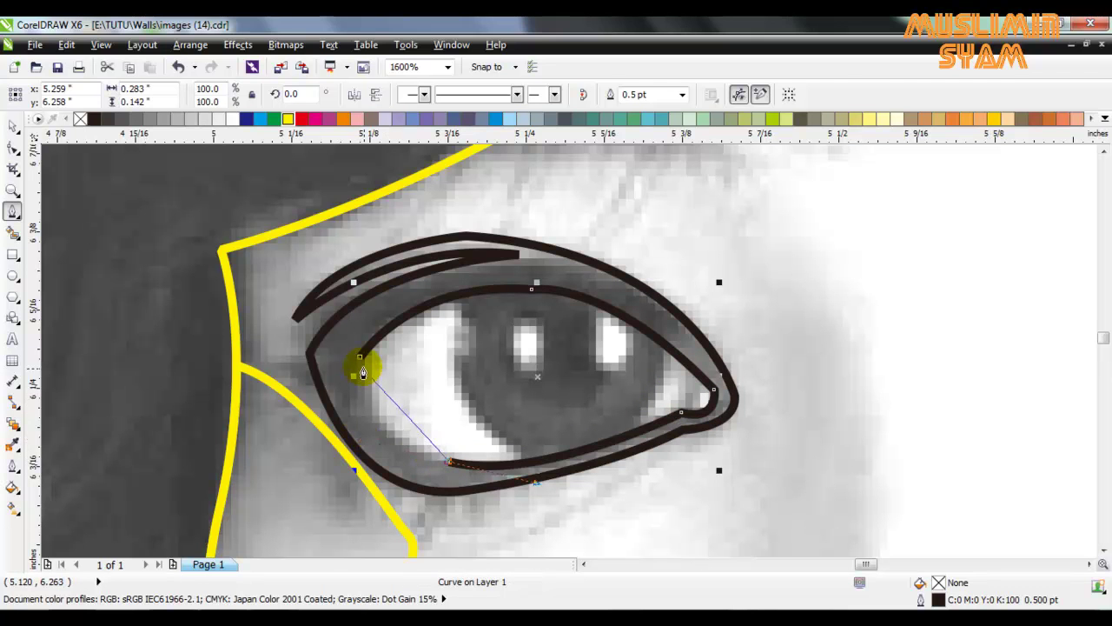
pyautogui.moveTo(359, 361); pyautogui.dragTo(344, 404)
pyautogui.moveTo(333, 446); pyautogui.dragTo(333, 447)
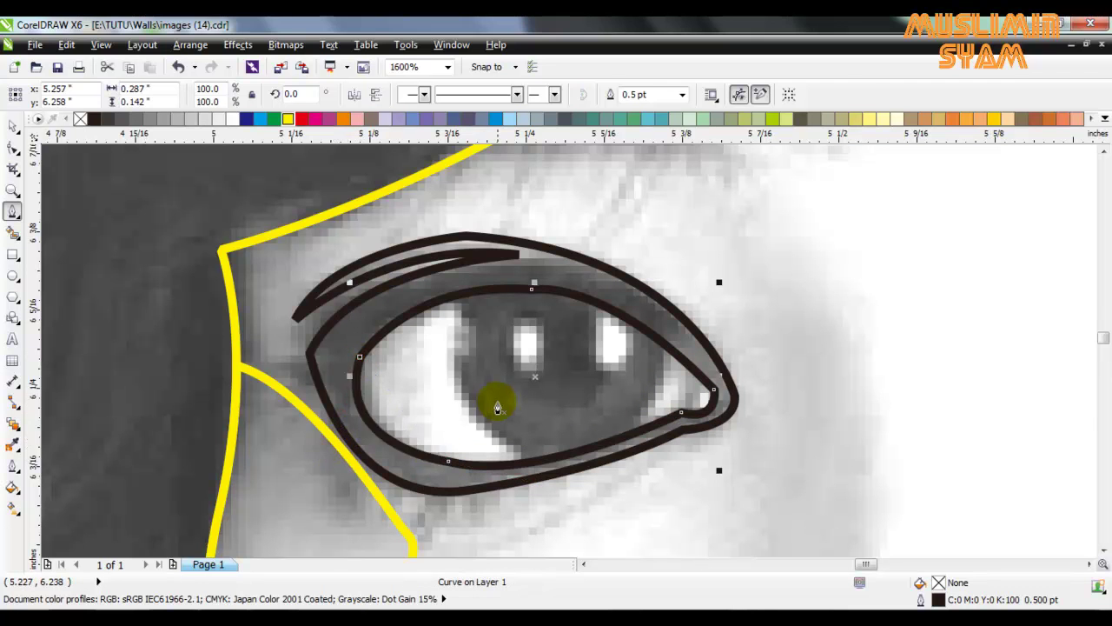
# Draw an ellipse about 0.17 by 0.19 inches over the iris of the left-hand eye and fit it to the iris edge.
pyautogui.scroll(-1, 496, 405)
pyautogui.scroll(1, 505, 398)
pyautogui.press('space')
pyautogui.click(12, 276)
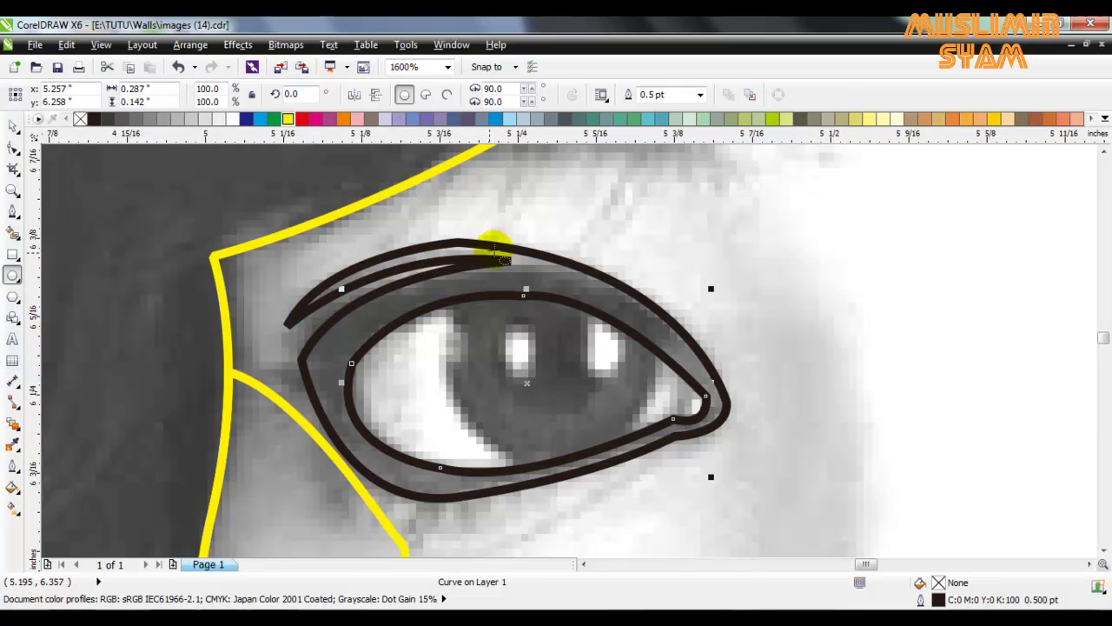
pyautogui.moveTo(439, 205); pyautogui.dragTo(664, 458)
pyautogui.moveTo(437, 204); pyautogui.dragTo(439, 210)
# Intersect the iris ellipse with the inner eye contour.
pyautogui.press('space')
pyautogui.keyDown('shift'); pyautogui.click(392, 387); pyautogui.keyUp('shift')
pyautogui.click(546, 98)
# Shrink the original iris ellipse to about 0.11 by 0.12 inches, position it as the pupil, and intersect it with the iris shape.
pyautogui.click(645, 214)
pyautogui.click(599, 236)
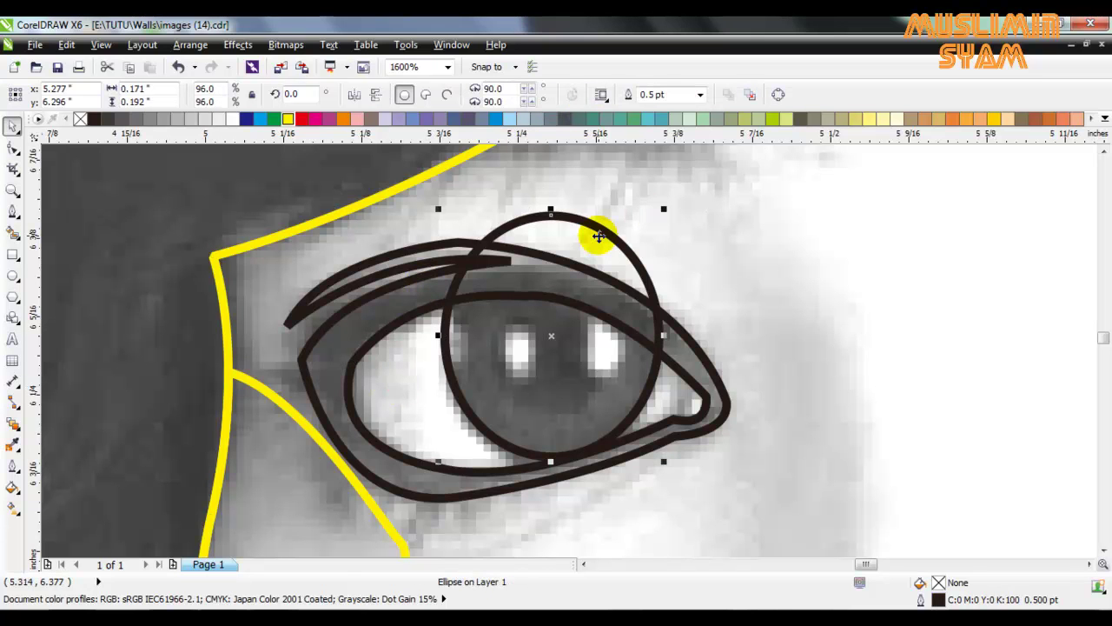
pyautogui.moveTo(438, 208); pyautogui.dragTo(513, 292)
pyautogui.moveTo(573, 331); pyautogui.dragTo(531, 282)
pyautogui.moveTo(477, 248); pyautogui.dragTo(484, 255)
pyautogui.moveTo(527, 310); pyautogui.dragTo(532, 313)
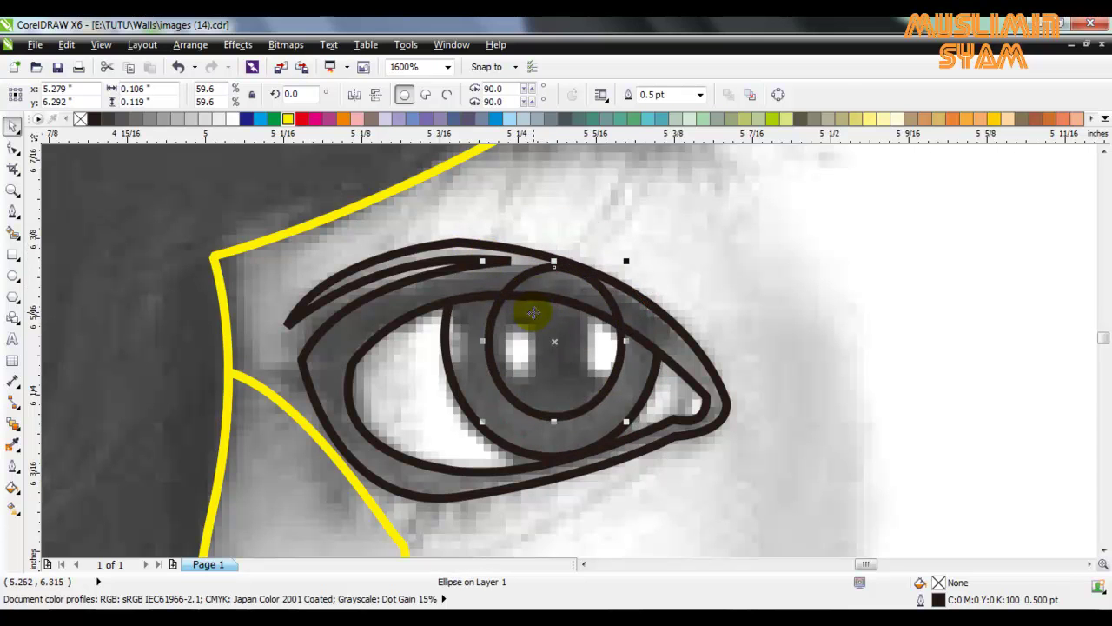
pyautogui.keyDown('shift'); pyautogui.click(472, 331); pyautogui.keyUp('shift')
pyautogui.click(547, 99)
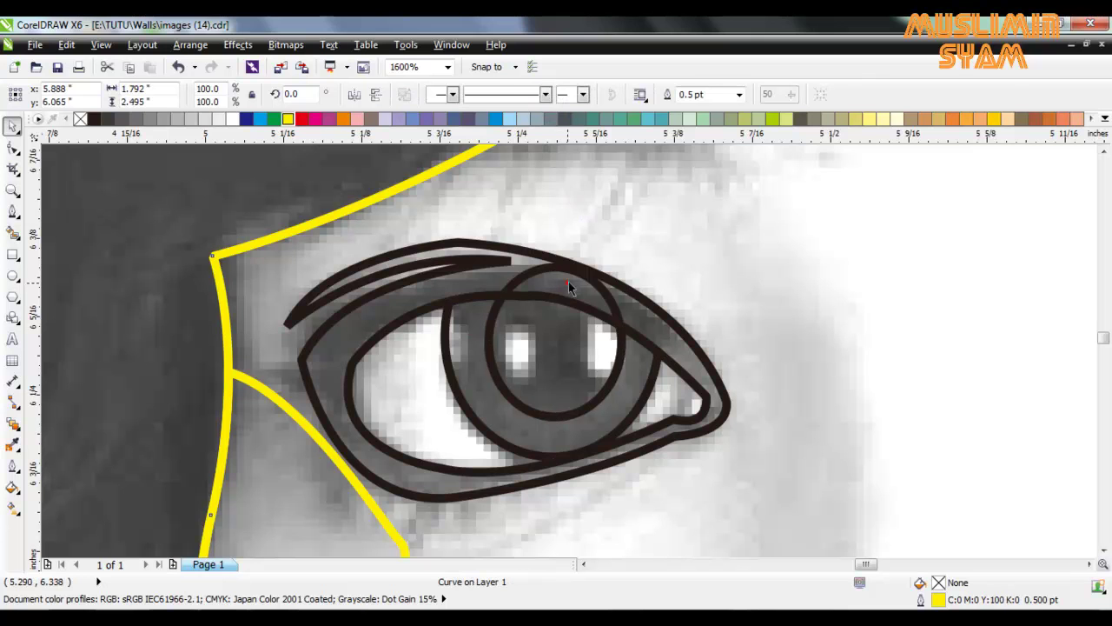
# Draw a small oval about 0.03 by 0.04 inches on one reflection in the pupil and duplicate it onto the other reflection.
pyautogui.press('F7')
pyautogui.moveTo(782, 378)
pyautogui.mouseDown()
pyautogui.moveTo(638, 218)
pyautogui.moveTo(748, 349)
pyautogui.mouseUp()
pyautogui.scroll(1, 525, 349)
pyautogui.moveTo(524, 350); pyautogui.dragTo(559, 347)
pyautogui.moveTo(526, 348); pyautogui.dragTo(684, 342)
pyautogui.scroll(-4, 684, 342)
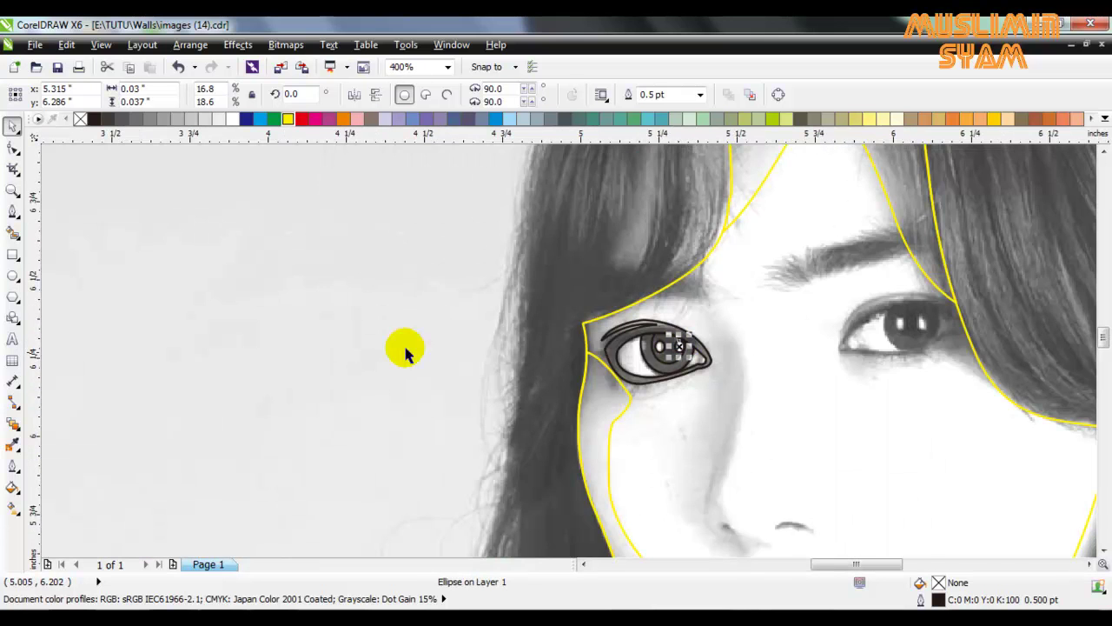
pyautogui.press('Escape')
# Trace the upper lid edge of the right-hand eye with a curve from the inner corner to the outer corner.
pyautogui.scroll(1, 874, 374)
pyautogui.scroll(1, 863, 334)
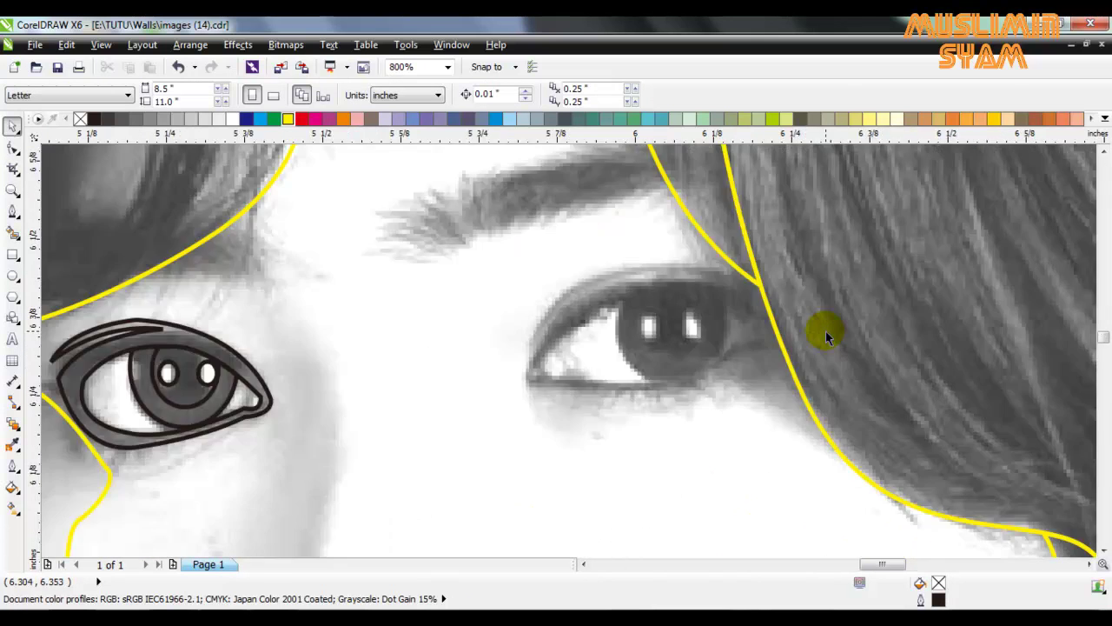
pyautogui.scroll(-1, 819, 335)
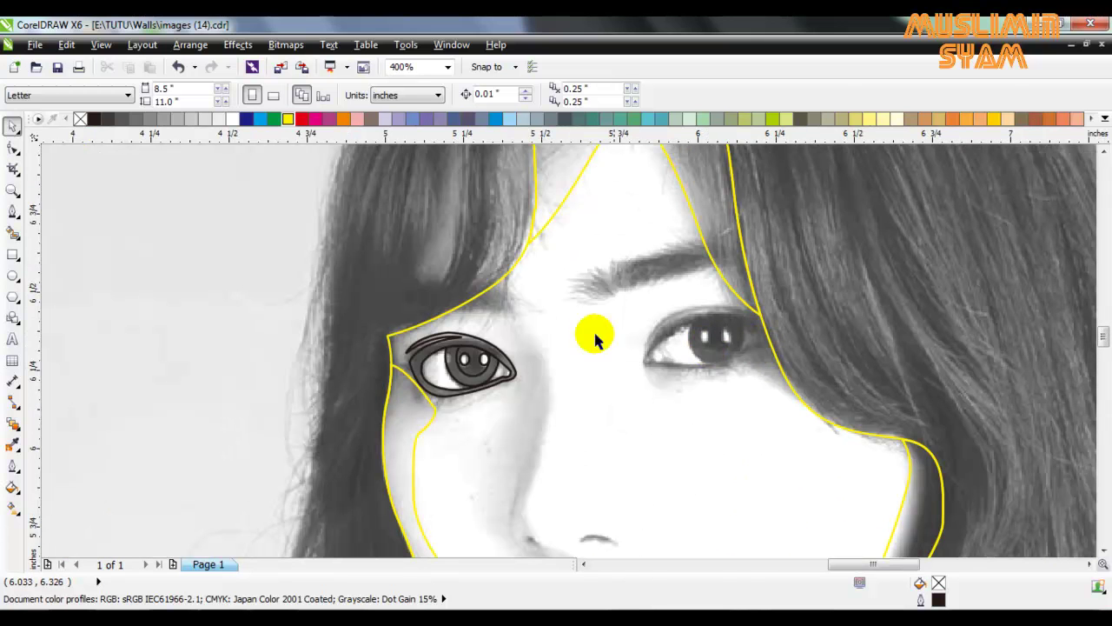
pyautogui.click(12, 211)
pyautogui.scroll(2, 777, 348)
pyautogui.scroll(-1, 735, 365)
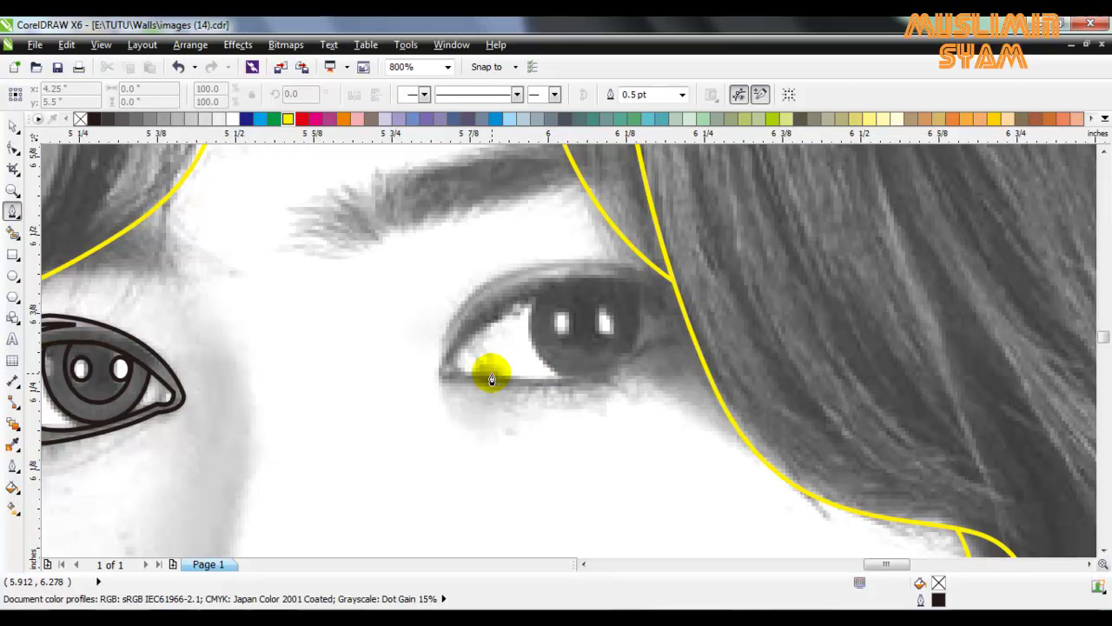
pyautogui.scroll(-1, 492, 378)
pyautogui.scroll(1, 570, 374)
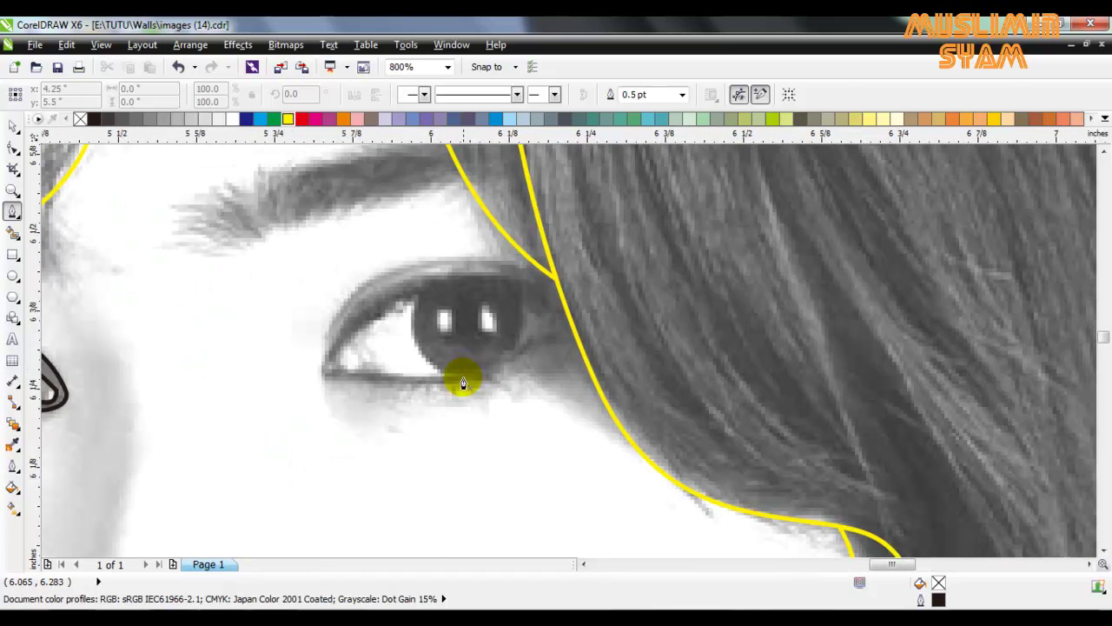
pyautogui.click(322, 370)
pyautogui.scroll(1, 323, 370)
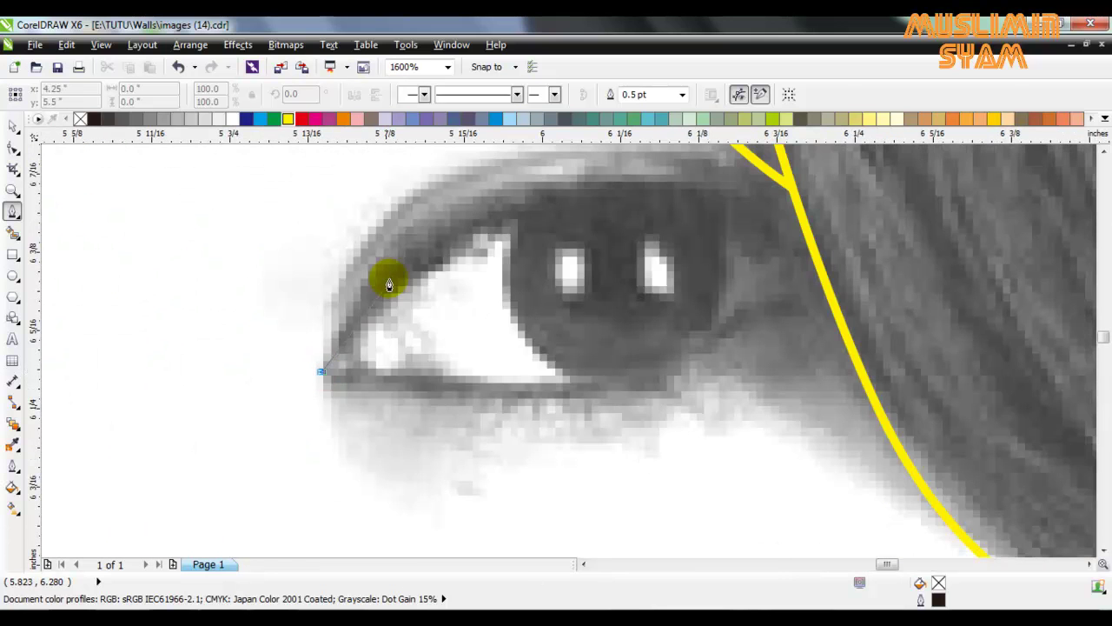
pyautogui.moveTo(444, 226); pyautogui.dragTo(557, 177)
pyautogui.hotkey('ctrl', 'z')
pyautogui.click(322, 368)
pyautogui.moveTo(784, 247); pyautogui.dragTo(842, 335)
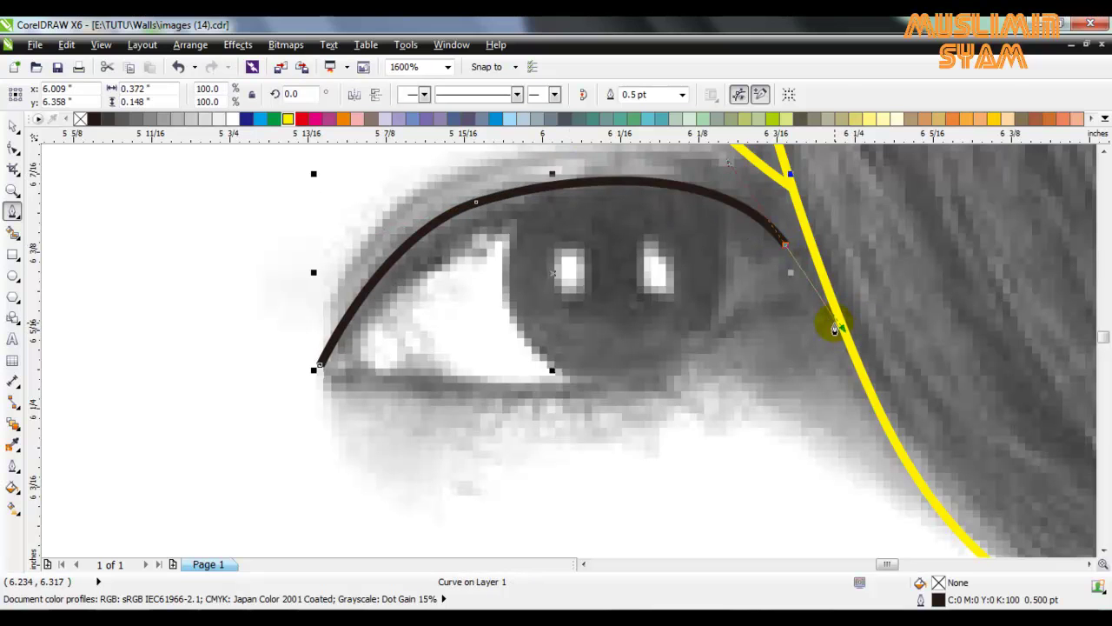
# Trace the lower lid edge back to the inner corner and close the outer eye contour, about 0.37 by 0.18 inches.
pyautogui.moveTo(662, 383); pyautogui.dragTo(522, 447)
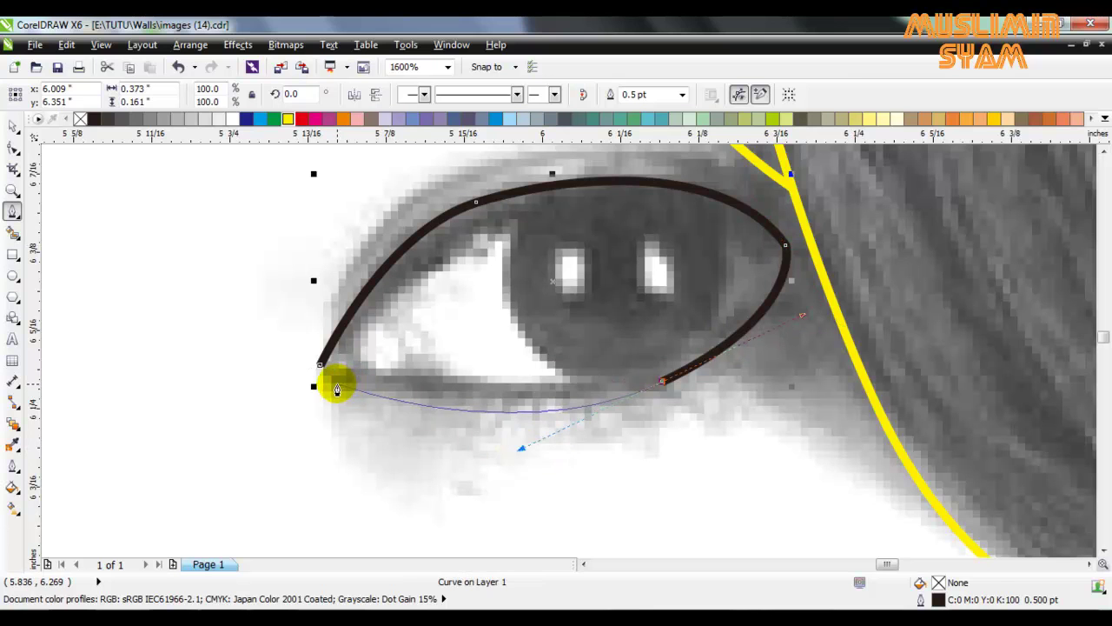
pyautogui.moveTo(335, 386); pyautogui.dragTo(119, 356)
pyautogui.keyDown('alt'); pyautogui.click(337, 387); pyautogui.keyUp('alt')
pyautogui.moveTo(319, 365); pyautogui.dragTo(313, 379)
pyautogui.click(319, 366)
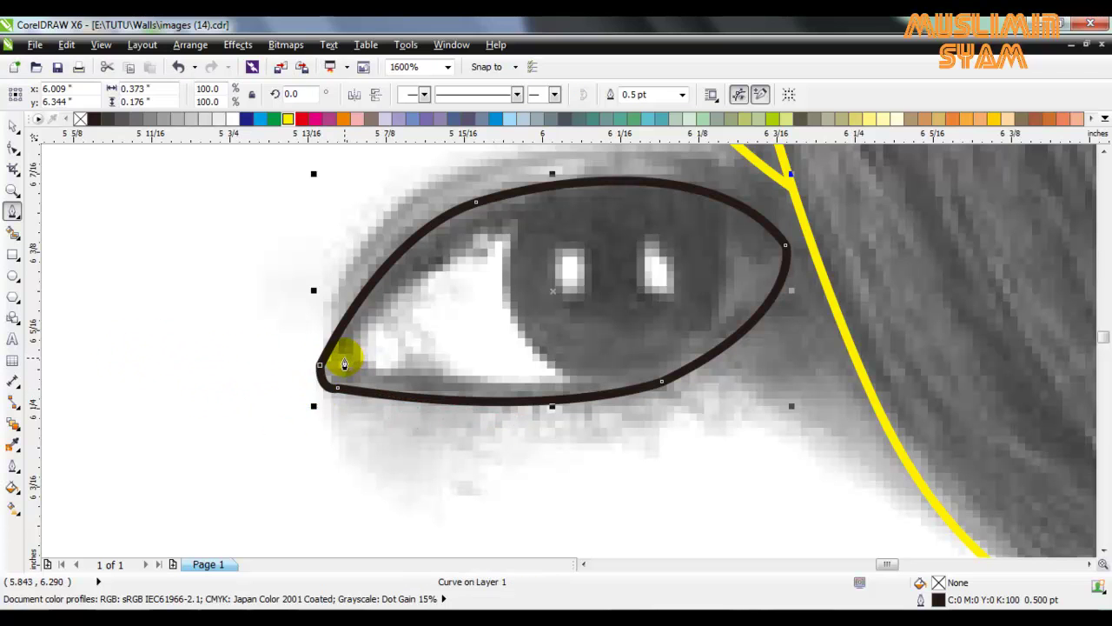
# Draw the closed inner contour of the right-hand eye inside the outer one, about 0.33 by 0.14 inches.
pyautogui.click(344, 364)
pyautogui.click(458, 247)
pyautogui.moveTo(536, 213); pyautogui.dragTo(538, 210)
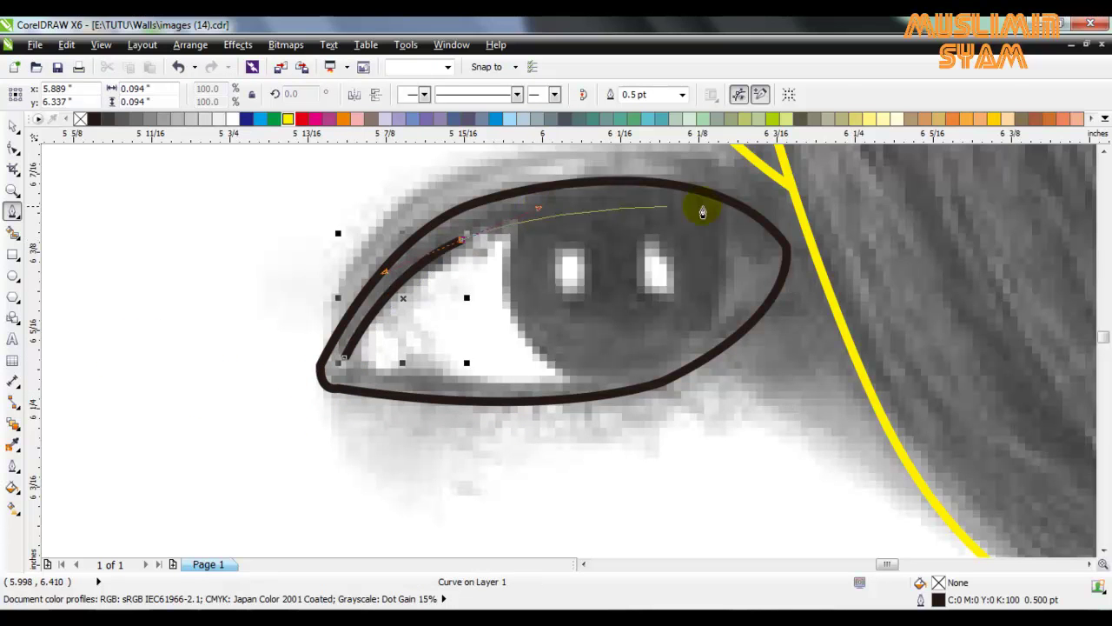
pyautogui.moveTo(751, 258); pyautogui.dragTo(824, 319)
pyautogui.moveTo(611, 379); pyautogui.dragTo(459, 407)
pyautogui.moveTo(342, 360)
pyautogui.mouseDown()
pyautogui.moveTo(339, 377)
pyautogui.moveTo(379, 404)
pyautogui.moveTo(427, 397)
pyautogui.moveTo(440, 415)
pyautogui.mouseUp()
pyautogui.press('space')
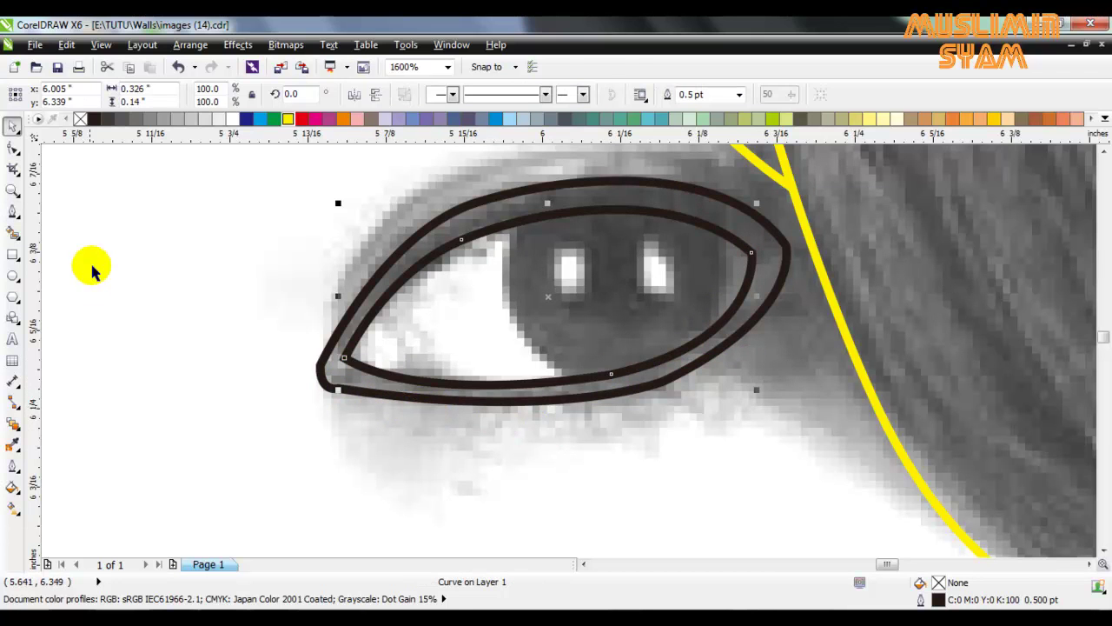
# Draw an ellipse about 0.17 inches across over the iris of the right-hand eye and fit it to the iris edge.
pyautogui.click(15, 278)
pyautogui.moveTo(506, 151); pyautogui.dragTo(727, 375)
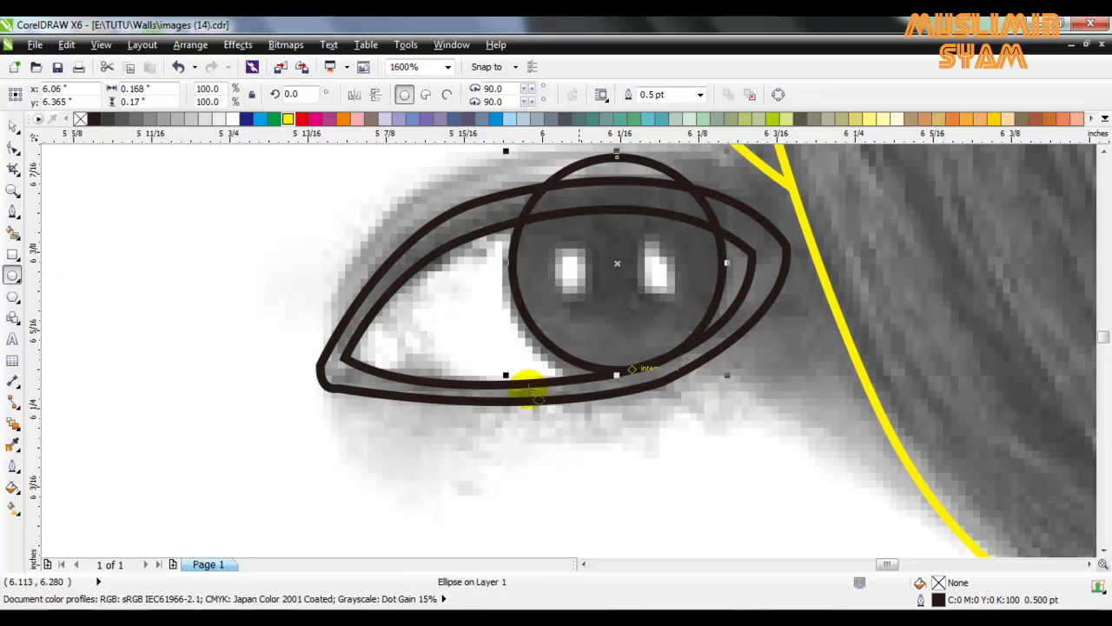
pyautogui.moveTo(506, 376); pyautogui.dragTo(496, 383)
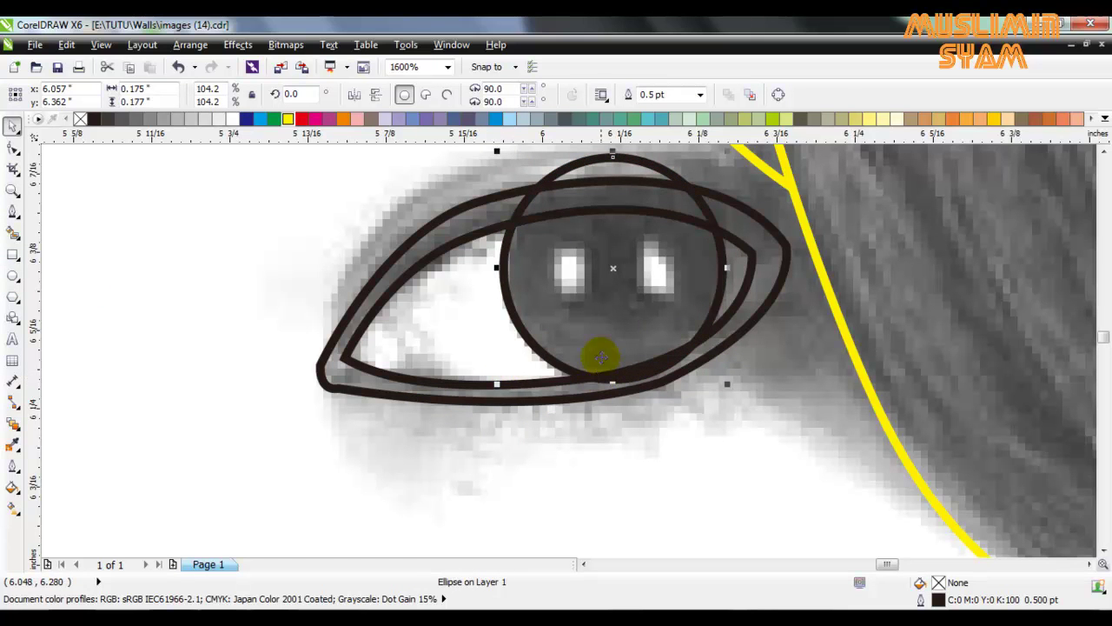
pyautogui.moveTo(614, 302); pyautogui.dragTo(611, 298)
pyautogui.moveTo(495, 148); pyautogui.dragTo(501, 194)
# Intersect the right-hand iris ellipse with the inner eye contour.
pyautogui.keyDown('shift'); pyautogui.click(499, 292); pyautogui.keyUp('shift')
pyautogui.click(546, 95)
pyautogui.click(496, 168)
# Shrink the original iris ellipse to about 0.115 by 0.116 inches as the pupil and intersect it with the iris shape.
pyautogui.click(565, 235)
pyautogui.moveTo(499, 219); pyautogui.dragTo(534, 242)
pyautogui.keyDown('shift'); pyautogui.click(716, 324); pyautogui.keyUp('shift')
pyautogui.click(547, 95)
pyautogui.click(599, 189)
# Shrink the remaining ellipse to fit one pupil reflection and copy it onto the other, sized about 0.032 by 0.04 inches.
pyautogui.click(615, 261)
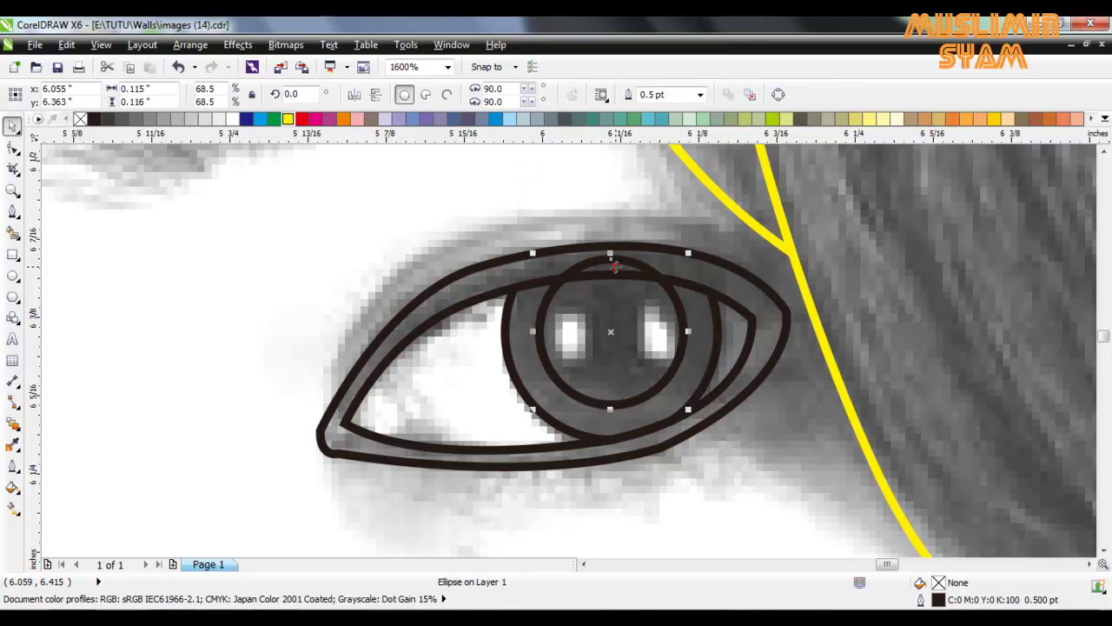
pyautogui.moveTo(532, 254); pyautogui.dragTo(602, 321)
pyautogui.moveTo(662, 350); pyautogui.dragTo(598, 330)
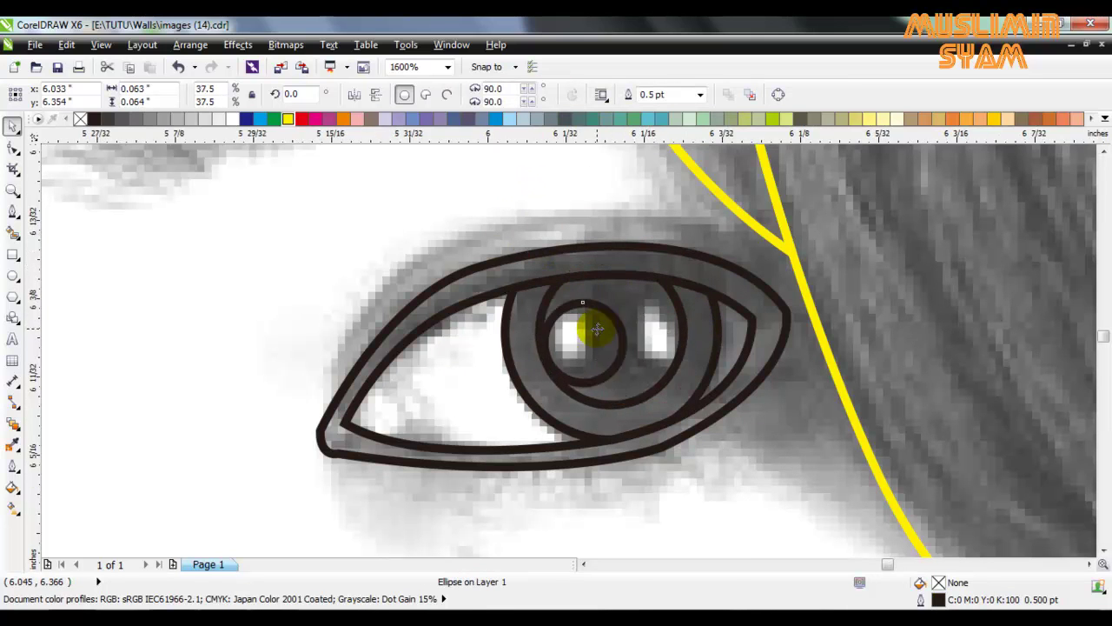
pyautogui.scroll(1, 596, 334)
pyautogui.moveTo(658, 435); pyautogui.dragTo(584, 385)
pyautogui.moveTo(601, 337); pyautogui.dragTo(721, 318)
pyautogui.rightClick(720, 318)
pyautogui.moveTo(746, 380); pyautogui.dragTo(756, 391)
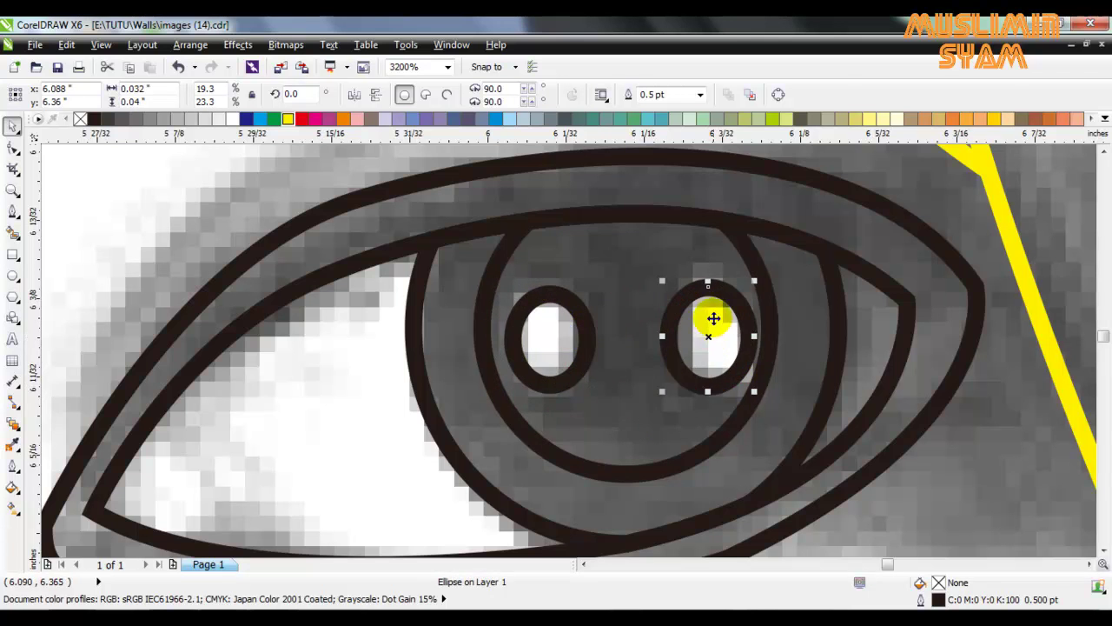
# Draw a thin closed eyelid crease shape above the right-hand eye, about 0.32 by 0.13 inches.
pyautogui.scroll(-2, 671, 310)
pyautogui.click(39, 218)
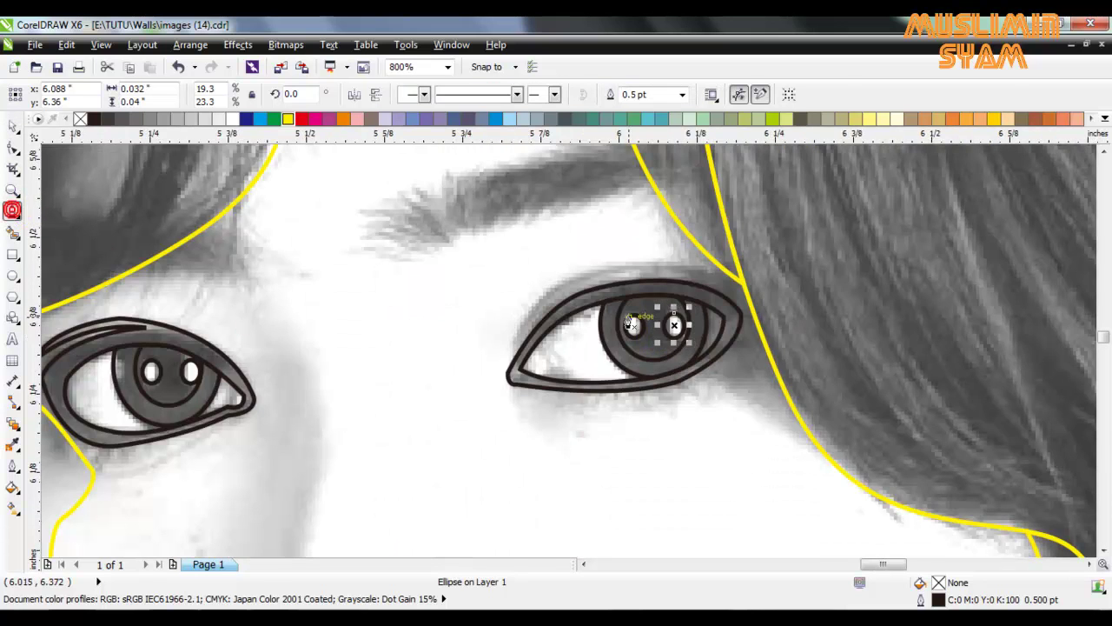
pyautogui.scroll(1, 612, 311)
pyautogui.click(411, 375)
pyautogui.moveTo(815, 238); pyautogui.dragTo(1026, 330)
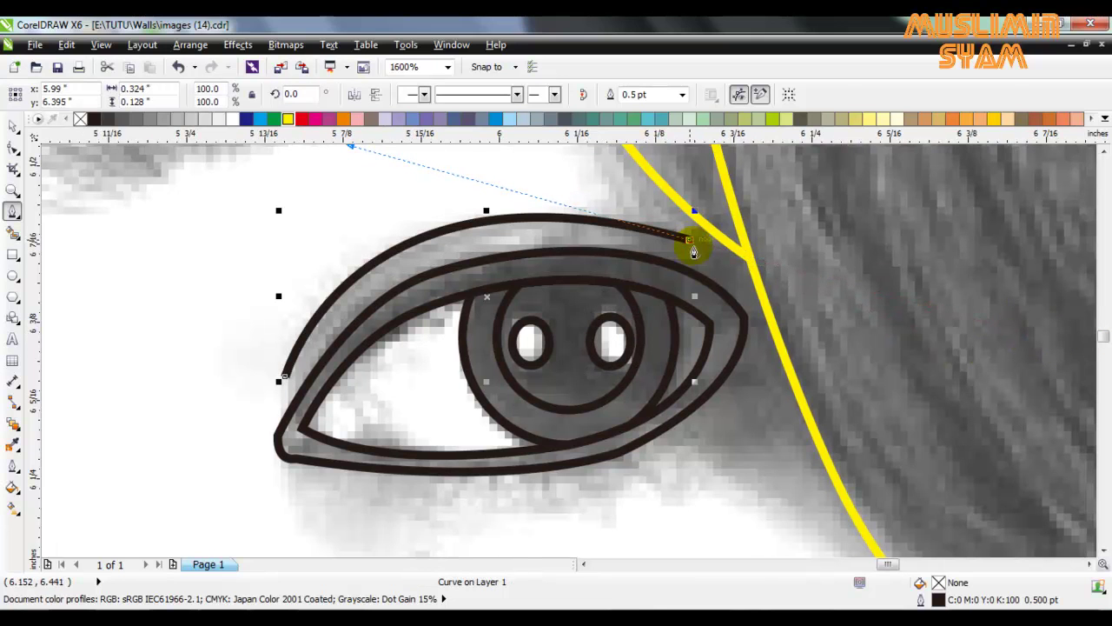
pyautogui.moveTo(286, 376); pyautogui.dragTo(397, 174)
# Draw a thin hair sliver below the inner end of the right-hand eyebrow.
pyautogui.scroll(-3, 469, 243)
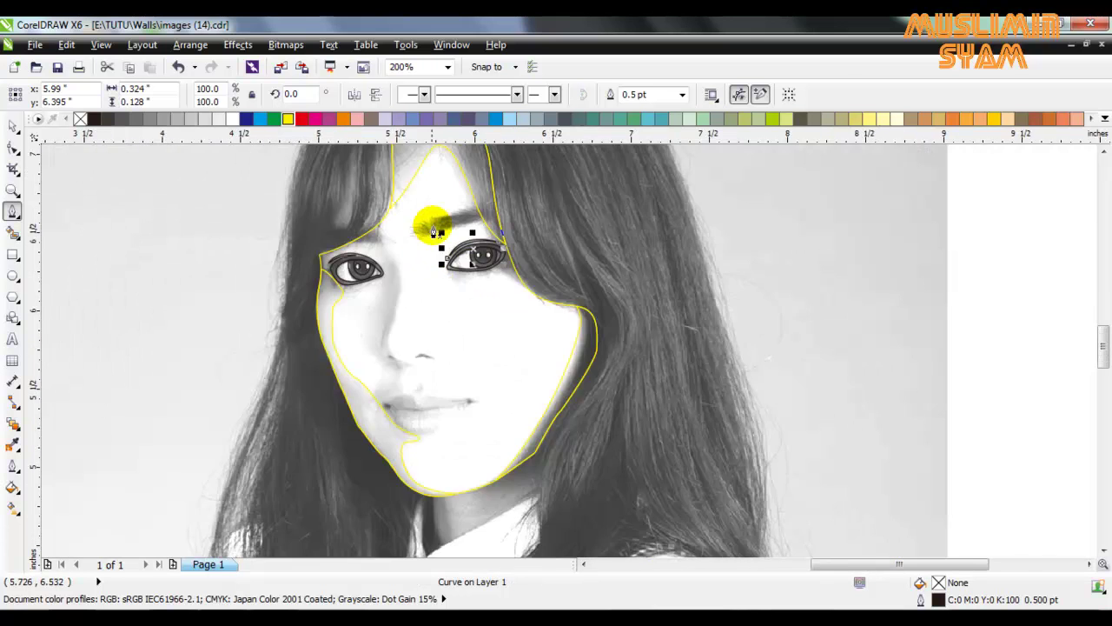
pyautogui.scroll(2, 424, 222)
pyautogui.click(398, 287)
pyautogui.moveTo(328, 279); pyautogui.dragTo(361, 260)
pyautogui.press('Escape')
# Start the right-hand eyebrow outline and trace the jagged hair tips around its inner end.
pyautogui.click(426, 268)
pyautogui.scroll(1, 345, 246)
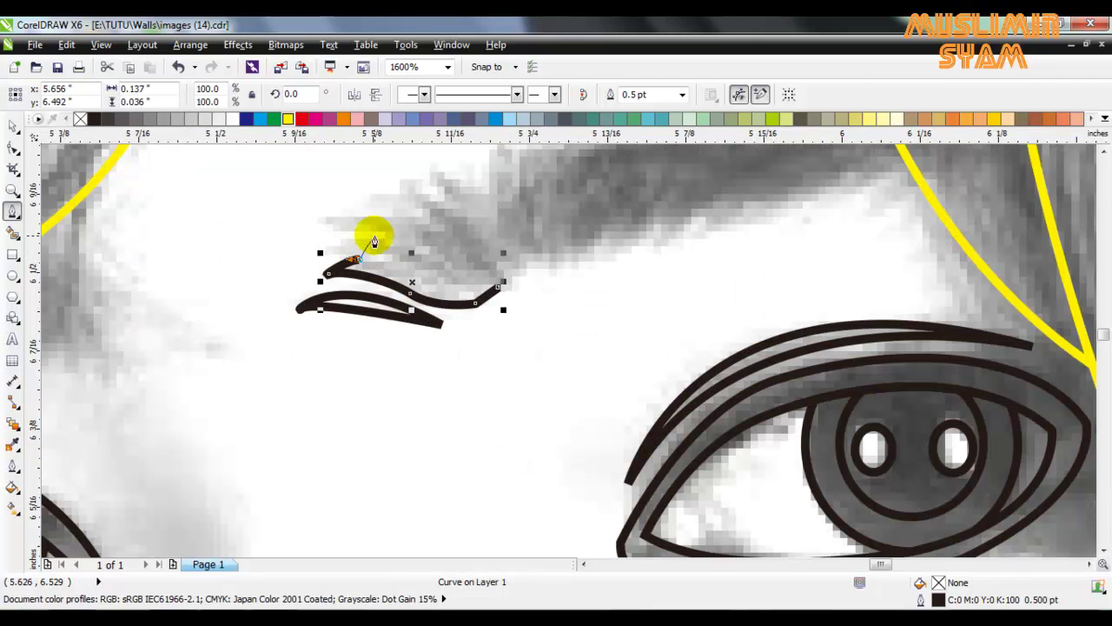
pyautogui.click(313, 251)
pyautogui.click(391, 242)
pyautogui.click(313, 221)
pyautogui.click(387, 213)
pyautogui.scroll(-1, 388, 215)
pyautogui.scroll(1, 504, 196)
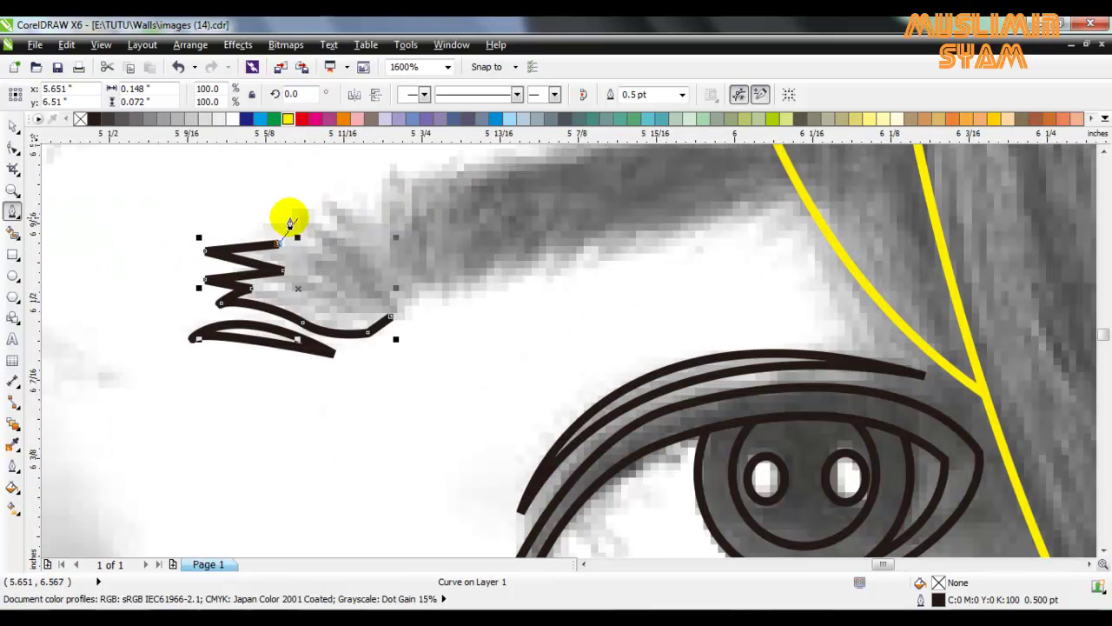
pyautogui.click(342, 224)
pyautogui.moveTo(324, 199); pyautogui.dragTo(370, 218)
pyautogui.click(374, 210)
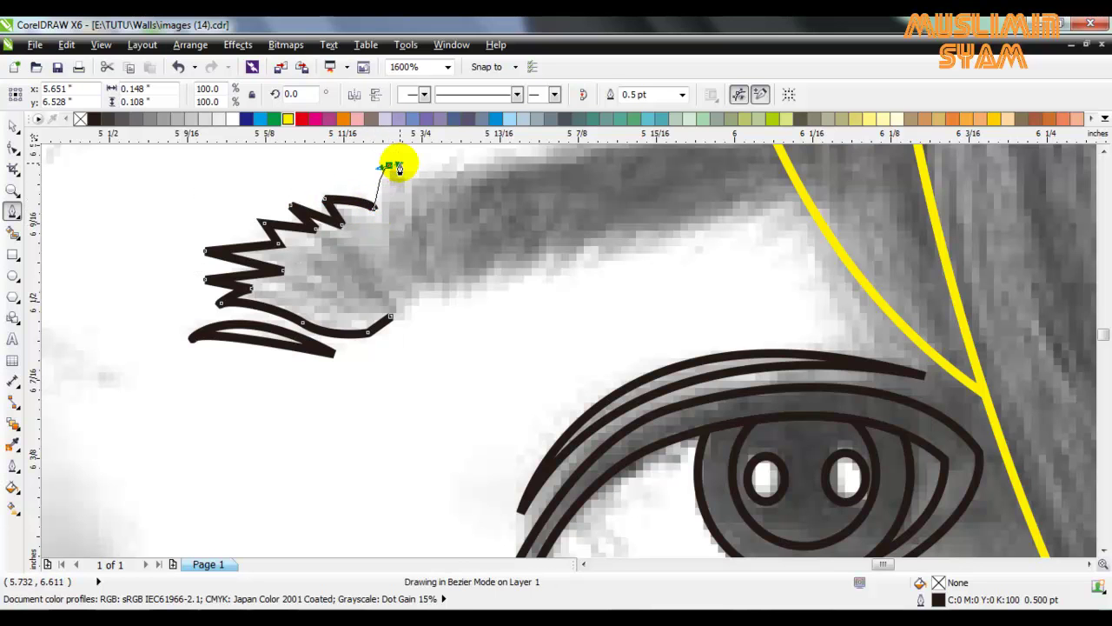
# Continue the eyebrow outline along the upper edge to about the middle of the brow, with small peaks for hair tips.
pyautogui.scroll(-1, 400, 171)
pyautogui.scroll(3, 1102, 332)
pyautogui.scroll(-2, 1102, 333)
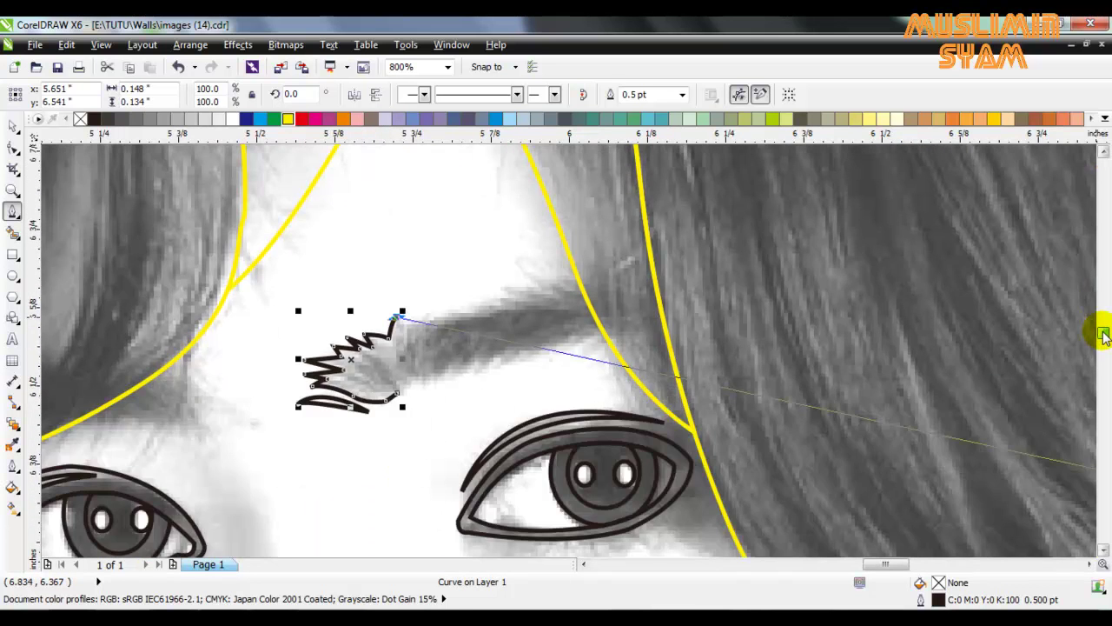
pyautogui.scroll(1, 392, 299)
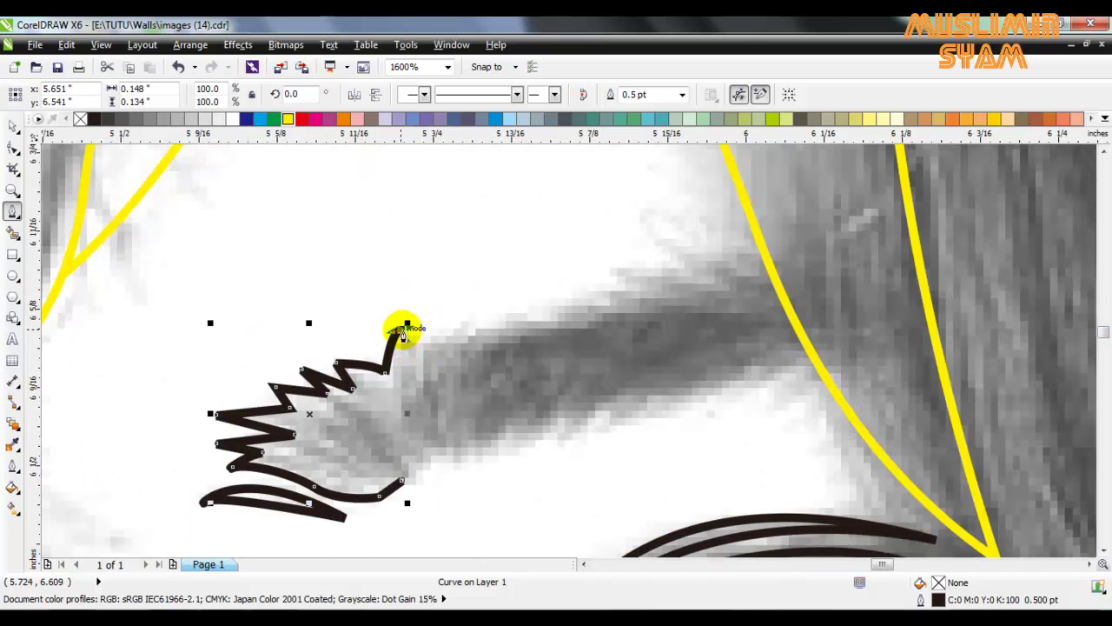
pyautogui.moveTo(463, 321)
pyautogui.mouseDown()
pyautogui.moveTo(479, 305)
pyautogui.moveTo(461, 325)
pyautogui.mouseUp()
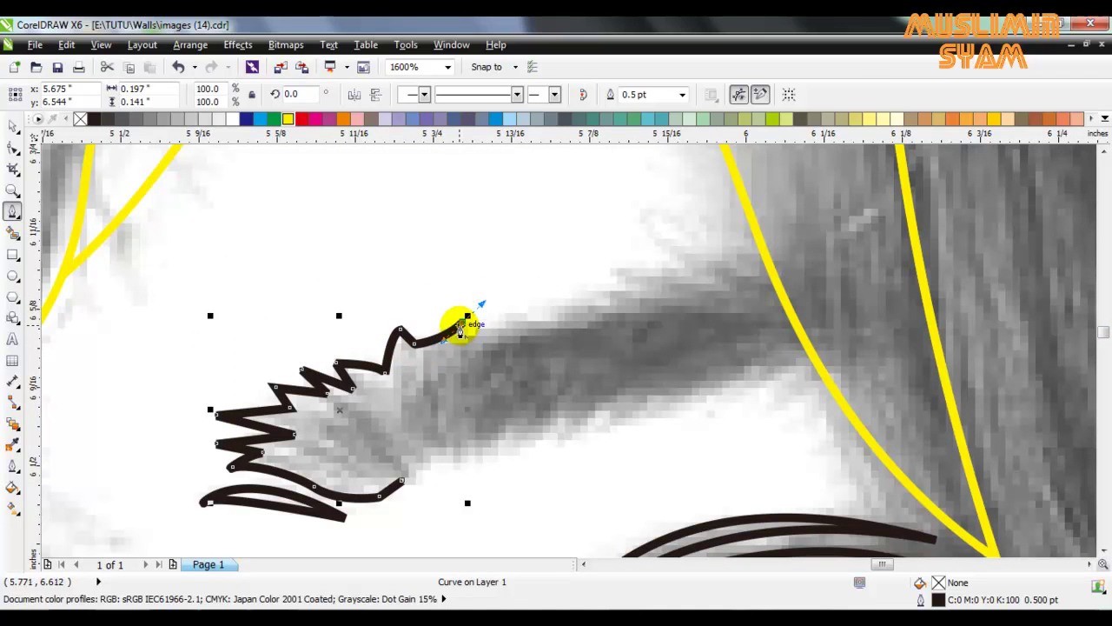
pyautogui.moveTo(565, 315); pyautogui.dragTo(617, 312)
pyautogui.scroll(-1, 620, 313)
pyautogui.scroll(1, 620, 313)
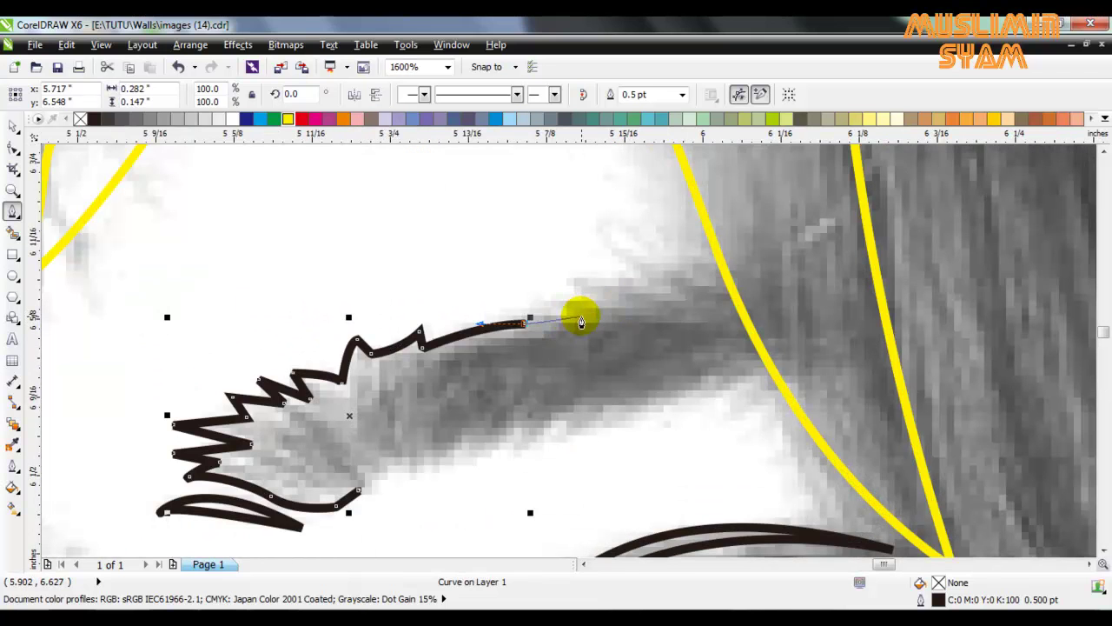
# Zigzag the eyebrow outline along the outer part of its upper edge and follow the yellow hairline curve down across its end.
pyautogui.click(582, 316)
pyautogui.click(537, 304)
pyautogui.click(599, 299)
pyautogui.click(568, 281)
pyautogui.click(568, 281)
pyautogui.doubleClick(626, 280)
pyautogui.click(617, 260)
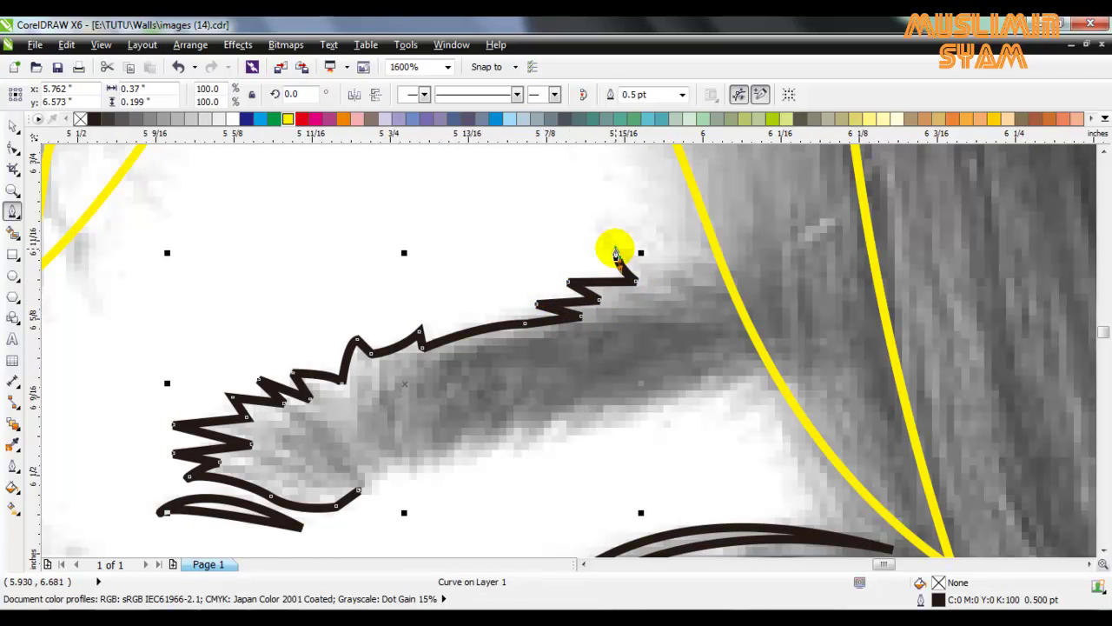
pyautogui.click(695, 284)
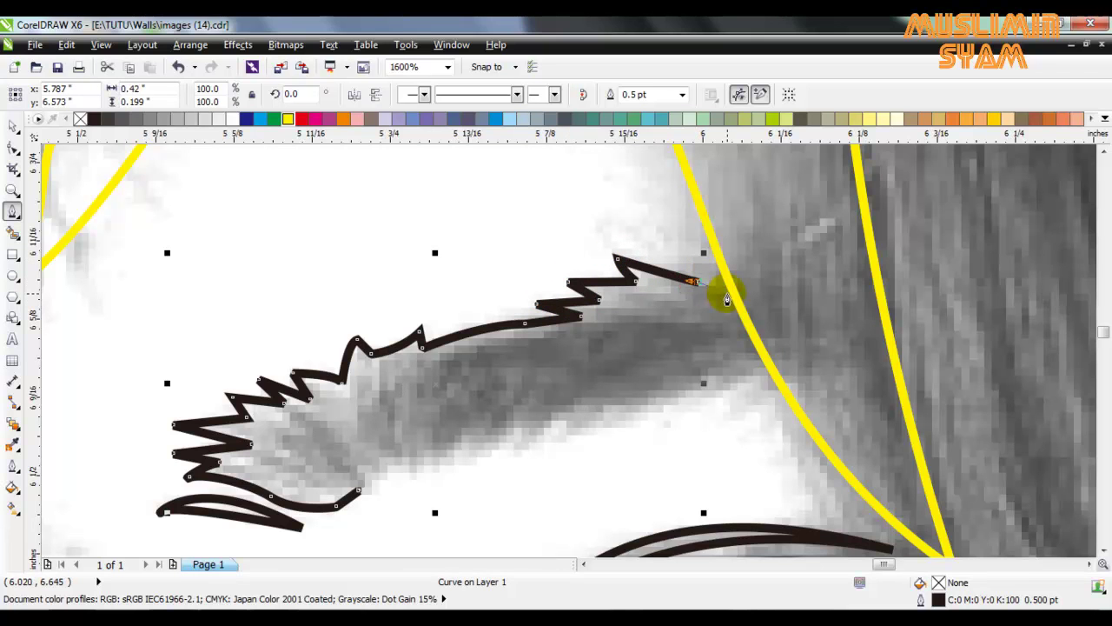
pyautogui.click(732, 292)
pyautogui.click(764, 366)
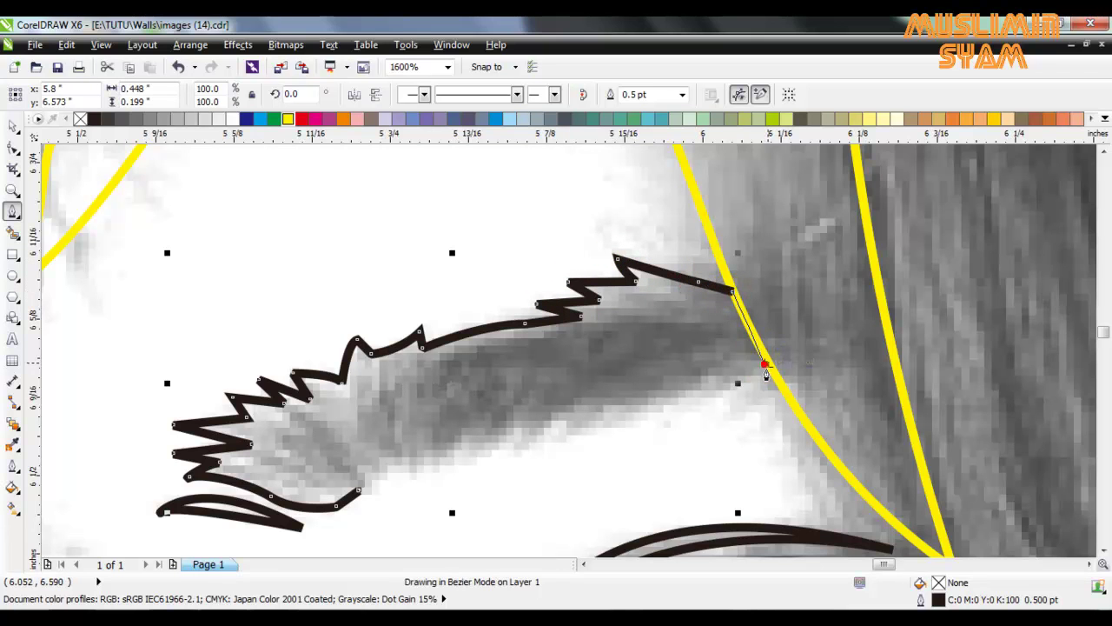
# Trace spiky hair tips along the outer half of the eyebrow's lower edge.
pyautogui.click(706, 402)
pyautogui.click(717, 373)
pyautogui.click(622, 424)
pyautogui.click(563, 436)
pyautogui.click(570, 412)
pyautogui.click(522, 446)
pyautogui.click(526, 425)
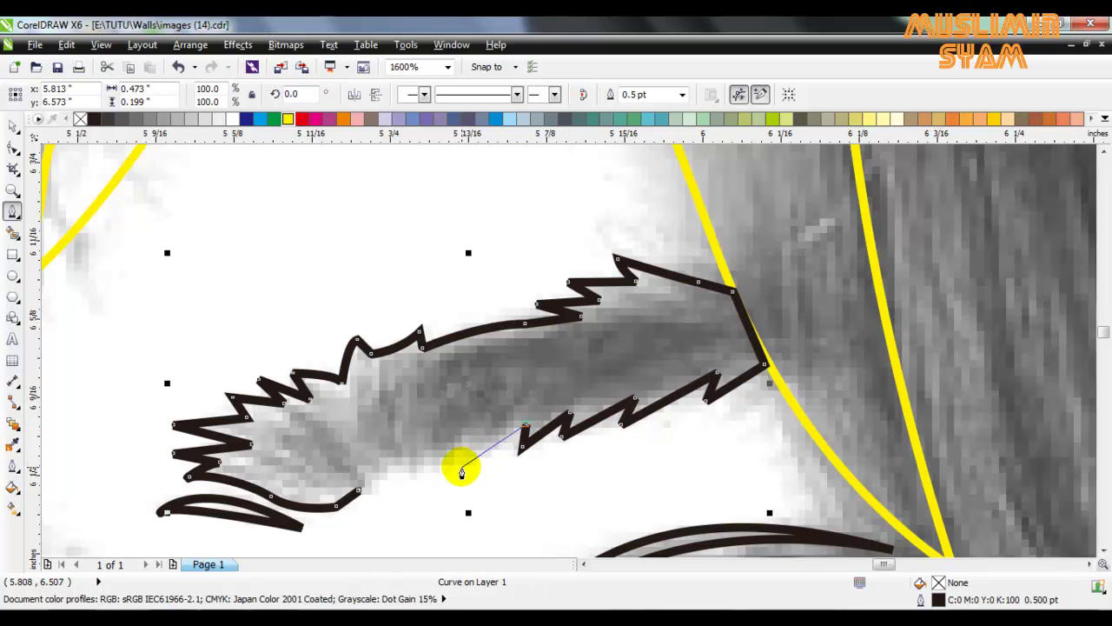
# Trace the rest of the lower edge to the starting node, closing the eyebrow outline at about 0.47 by 0.20 inches.
pyautogui.click(465, 432)
pyautogui.click(460, 467)
pyautogui.click(415, 471)
pyautogui.click(392, 466)
pyautogui.click(386, 474)
pyautogui.click(373, 477)
pyautogui.click(358, 491)
# Trace the upper edge of the left-hand eyebrow from its inner tip to a point beneath the hair.
pyautogui.scroll(-5, 388, 463)
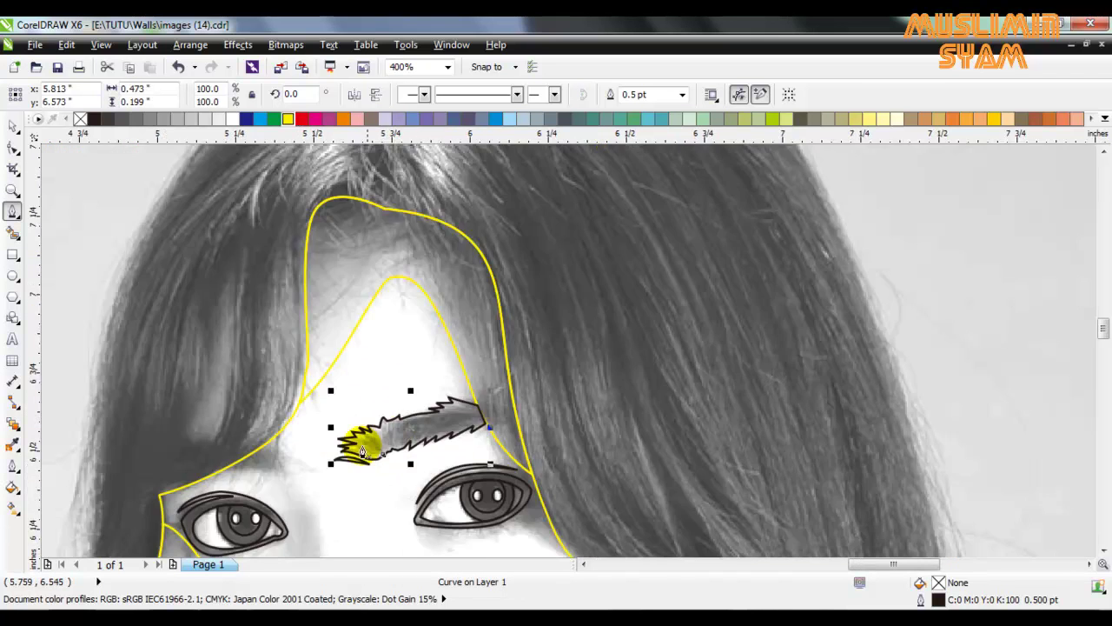
pyautogui.scroll(1, 276, 472)
pyautogui.scroll(-1, 280, 455)
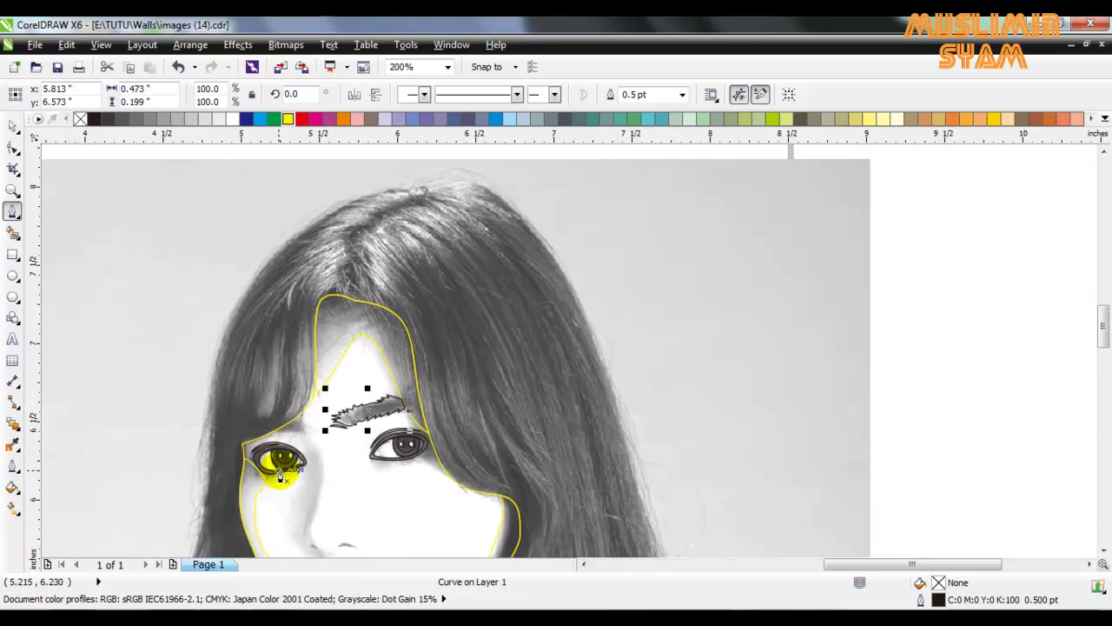
pyautogui.scroll(2, 263, 459)
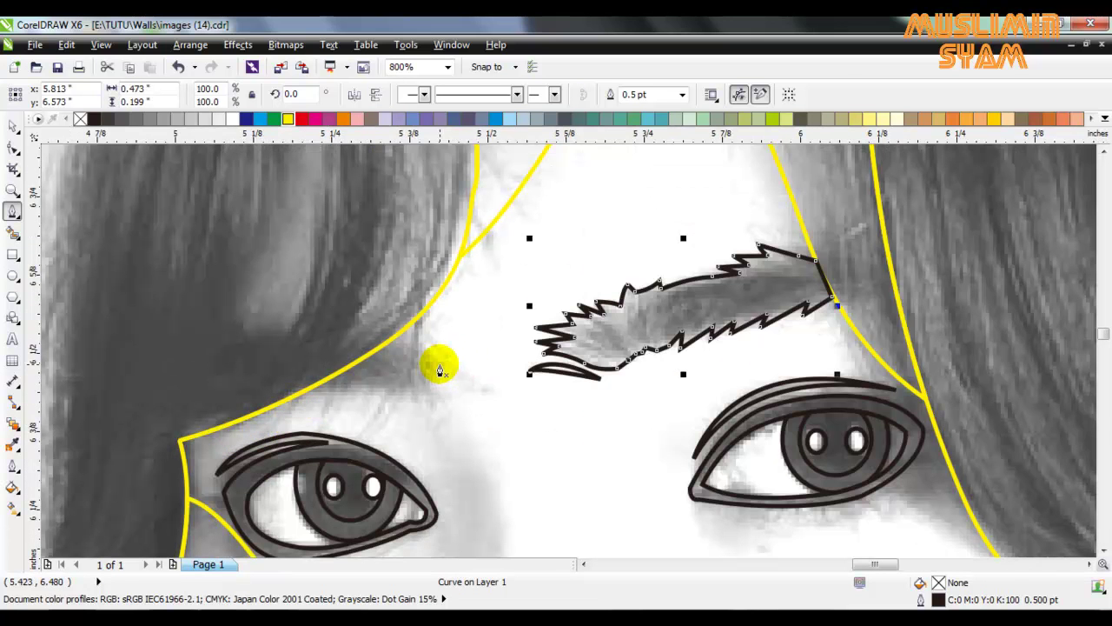
pyautogui.scroll(1, 445, 358)
pyautogui.moveTo(458, 340); pyautogui.dragTo(380, 310)
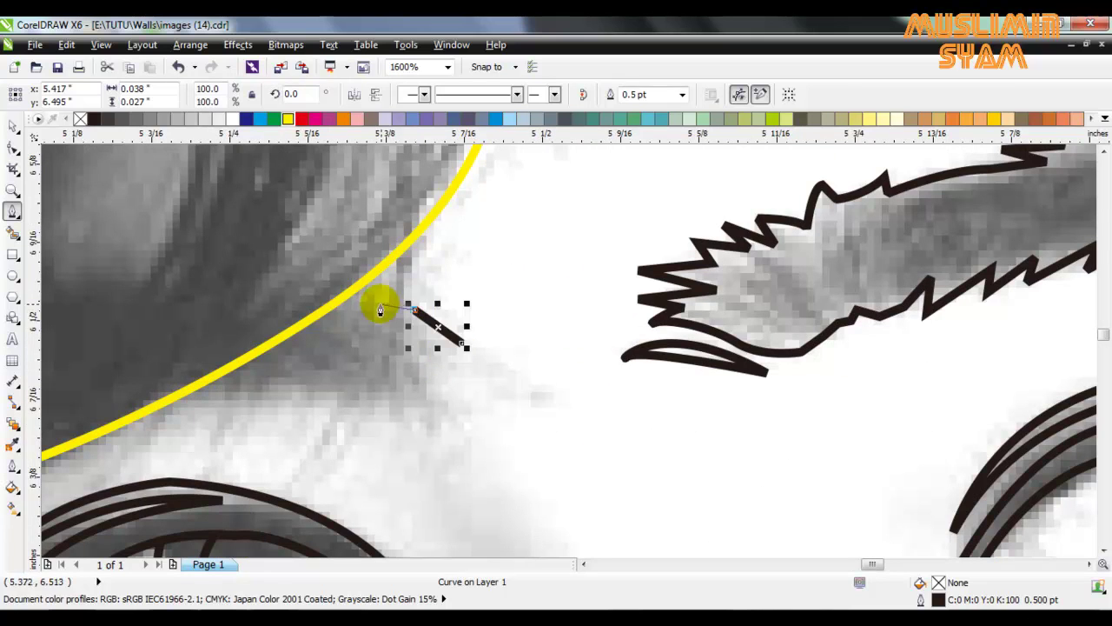
pyautogui.click(379, 306)
pyautogui.click(317, 293)
pyautogui.click(130, 347)
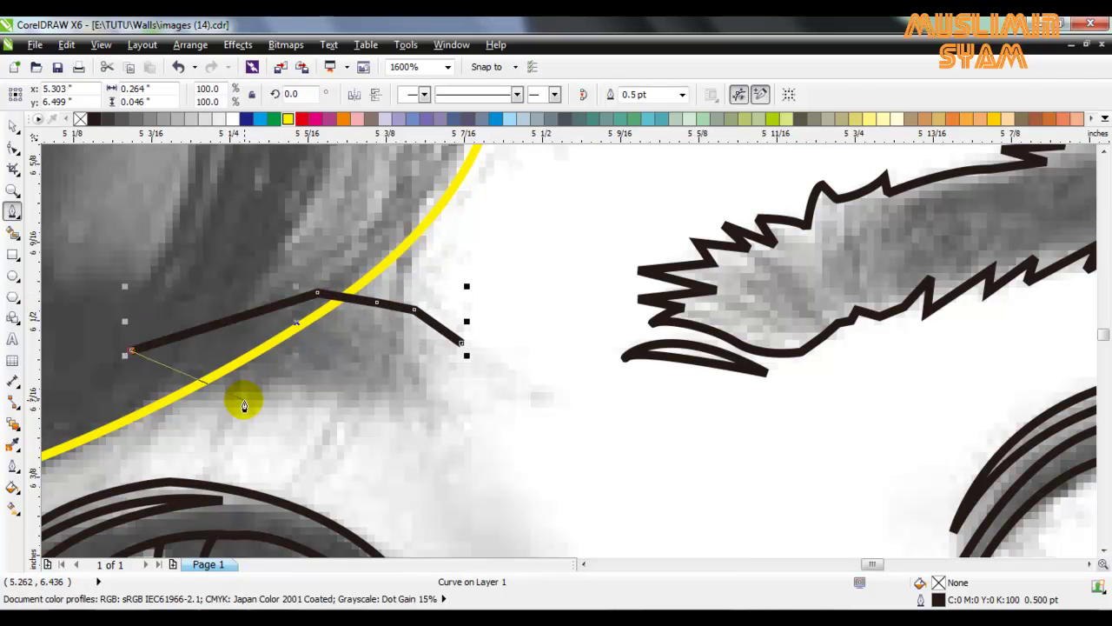
# Trace the left-hand eyebrow's lower edge and jagged inner end back to the starting node, closing the outline at about 0.29 by 0.10 inches.
pyautogui.moveTo(244, 397); pyautogui.dragTo(284, 396)
pyautogui.click(293, 378)
pyautogui.click(356, 398)
pyautogui.click(412, 406)
pyautogui.click(450, 416)
pyautogui.moveTo(498, 415); pyautogui.dragTo(484, 389)
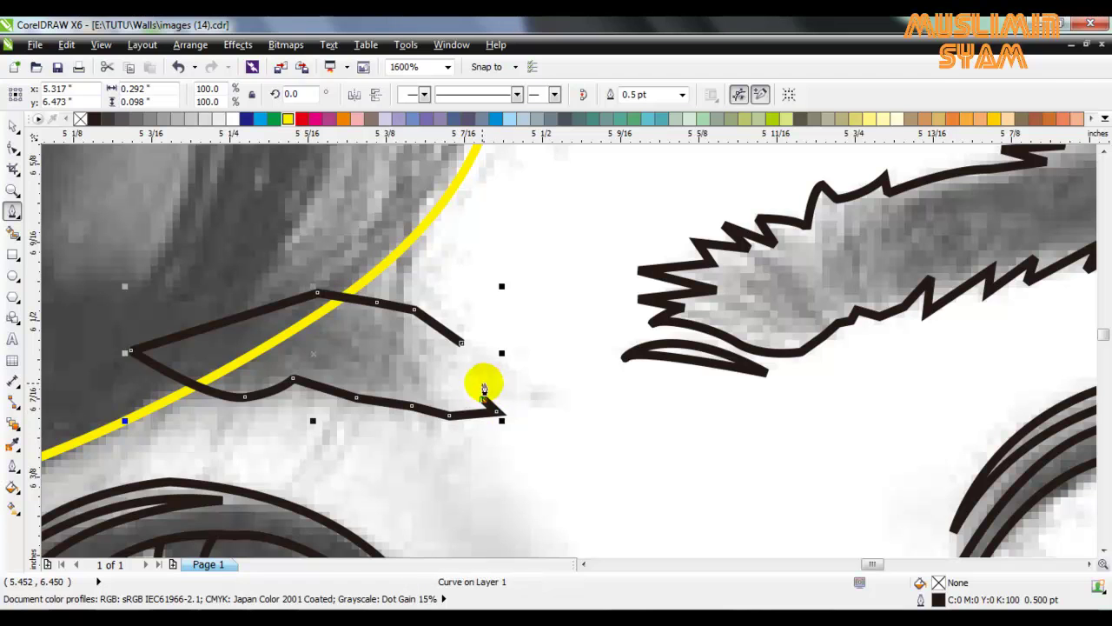
pyautogui.click(461, 345)
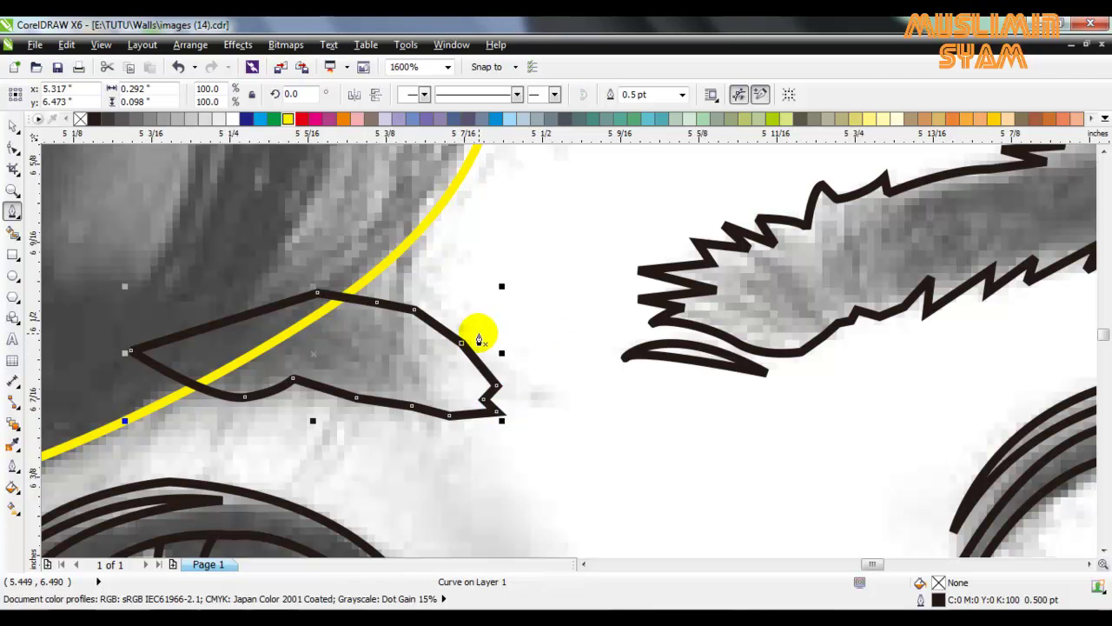
# Intersect the closed eyebrow shape with the face outline, and delete both the original eyebrow and the intersected piece.
pyautogui.press('space')
pyautogui.keyDown('shift'); pyautogui.click(520, 303); pyautogui.keyUp('shift')
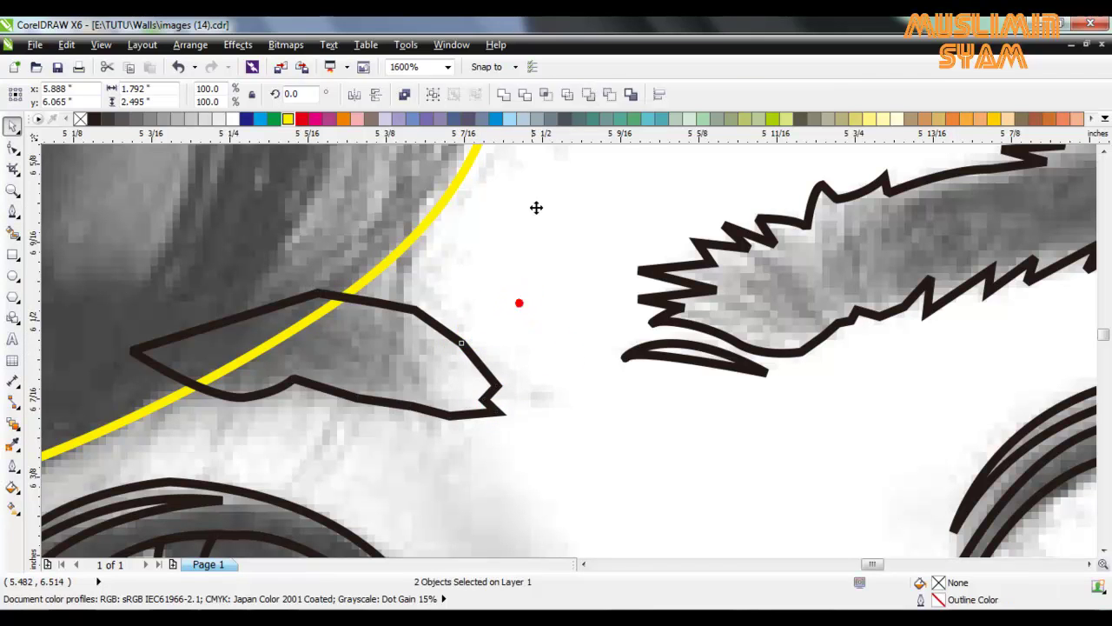
pyautogui.click(543, 97)
pyautogui.click(365, 173)
pyautogui.moveTo(252, 323); pyautogui.dragTo(452, 278)
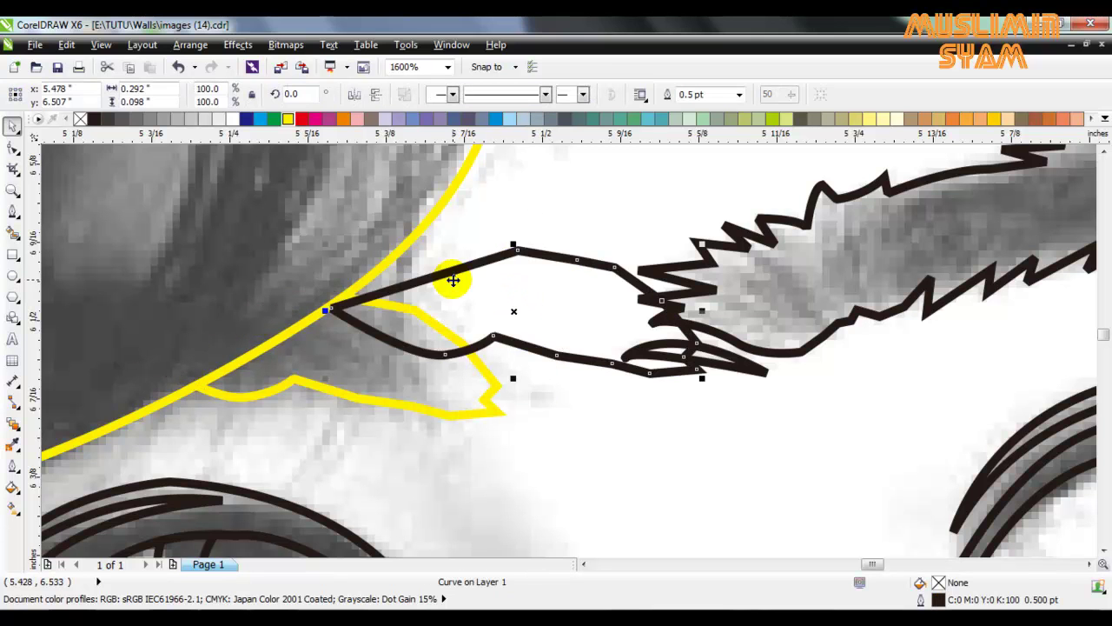
pyautogui.press('Delete')
pyautogui.click(347, 330)
pyautogui.press('Delete')
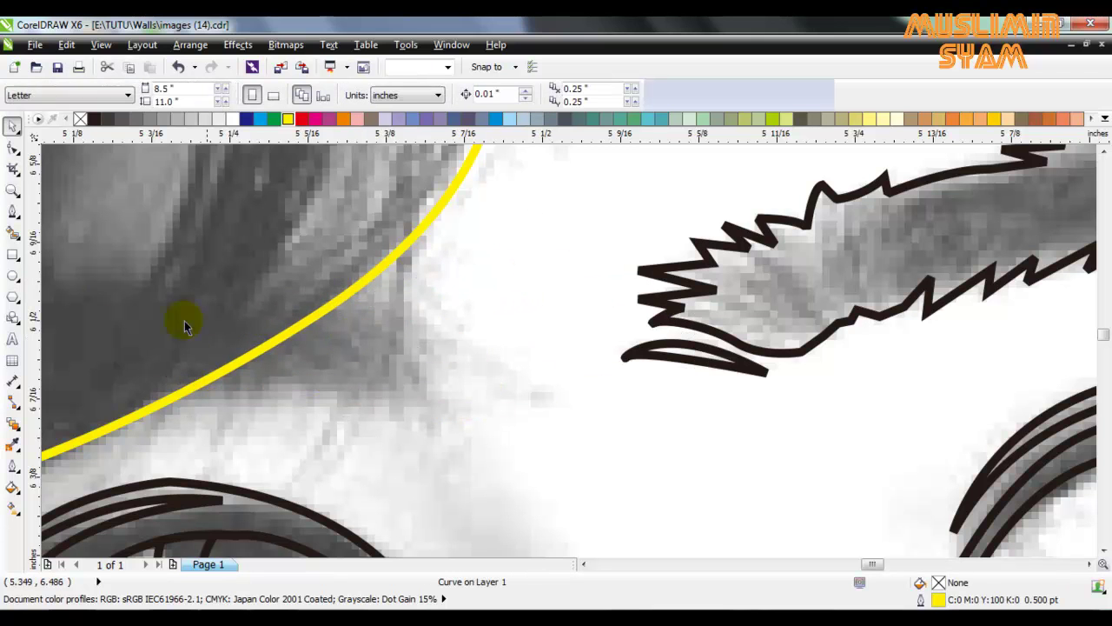
# Retrace the left-hand eyebrow with smoother curves, from its inner tip along the upper edge, beneath the hair and back along the lower edge.
pyautogui.click(14, 212)
pyautogui.moveTo(433, 330); pyautogui.dragTo(390, 310)
pyautogui.click(292, 302)
pyautogui.click(152, 350)
pyautogui.click(193, 386)
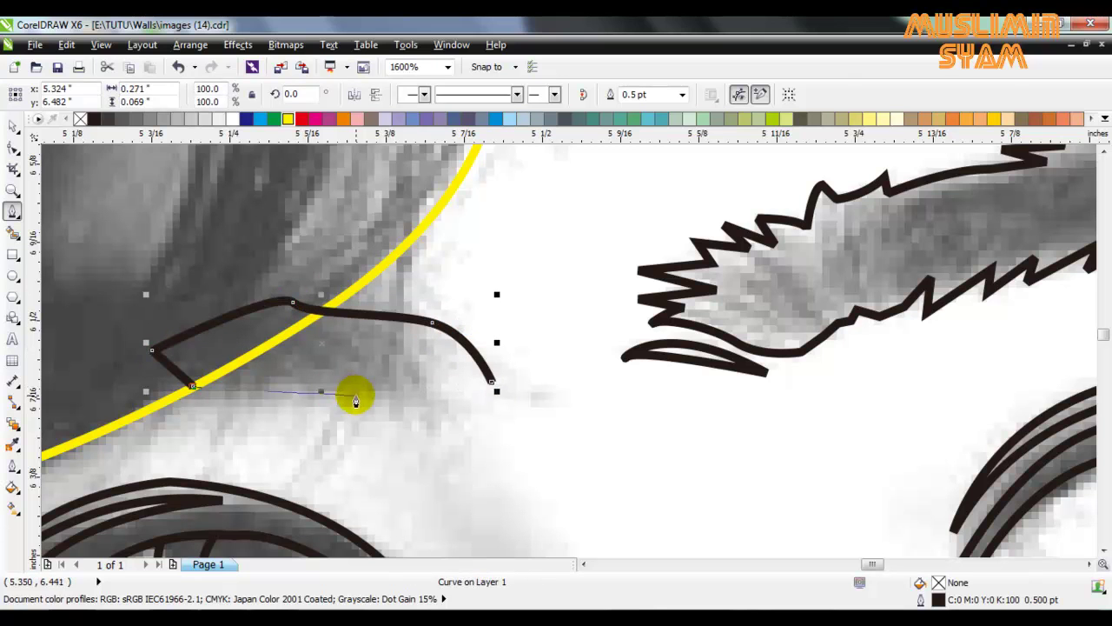
pyautogui.click(356, 395)
pyautogui.click(428, 412)
# Close the eyebrow outline and draw a small curved hair tuft about 0.03 by 0.04 inches at its inner tip.
pyautogui.moveTo(492, 383); pyautogui.dragTo(439, 426)
pyautogui.click(507, 378)
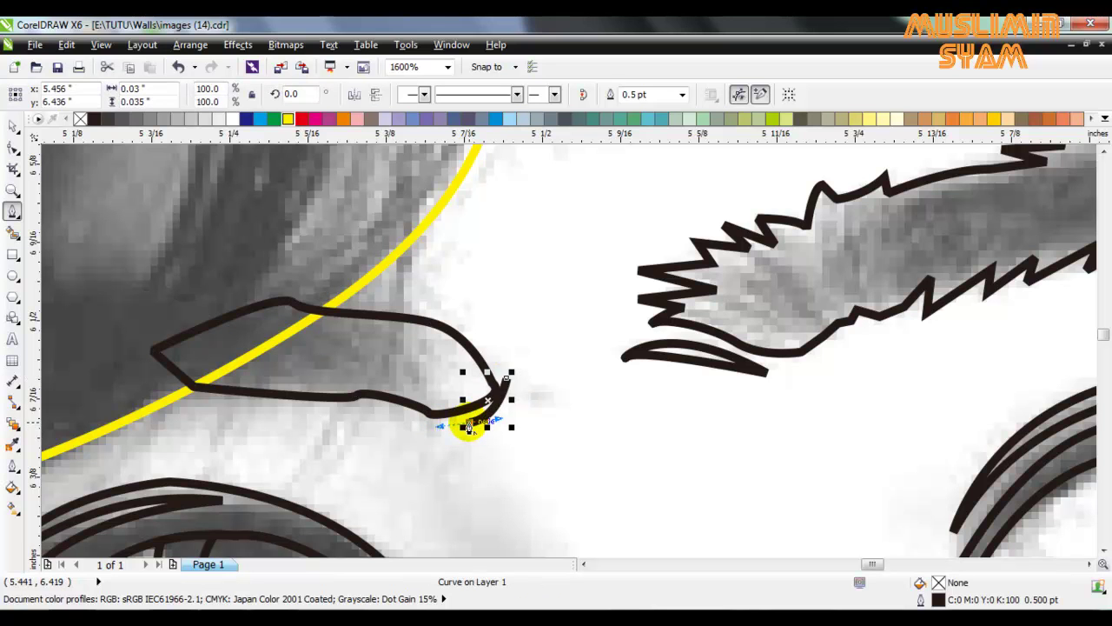
pyautogui.press('space')
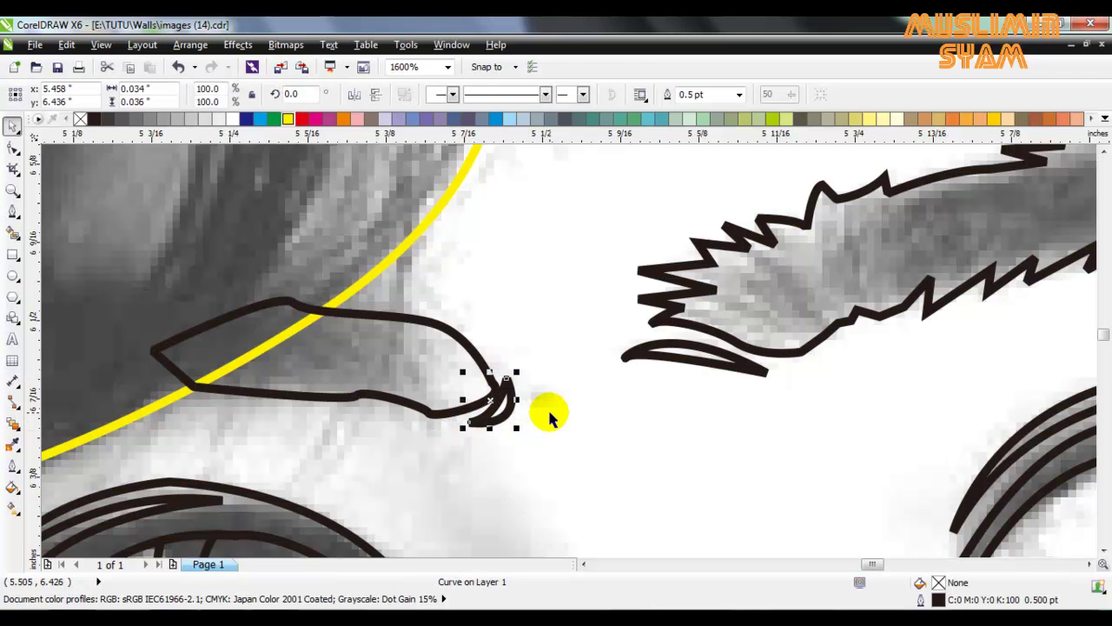
# Clip the left-hand eyebrow to the yellow face outline by intersecting the two shapes, and remove the original black eyebrow.
pyautogui.scroll(-2, 528, 403)
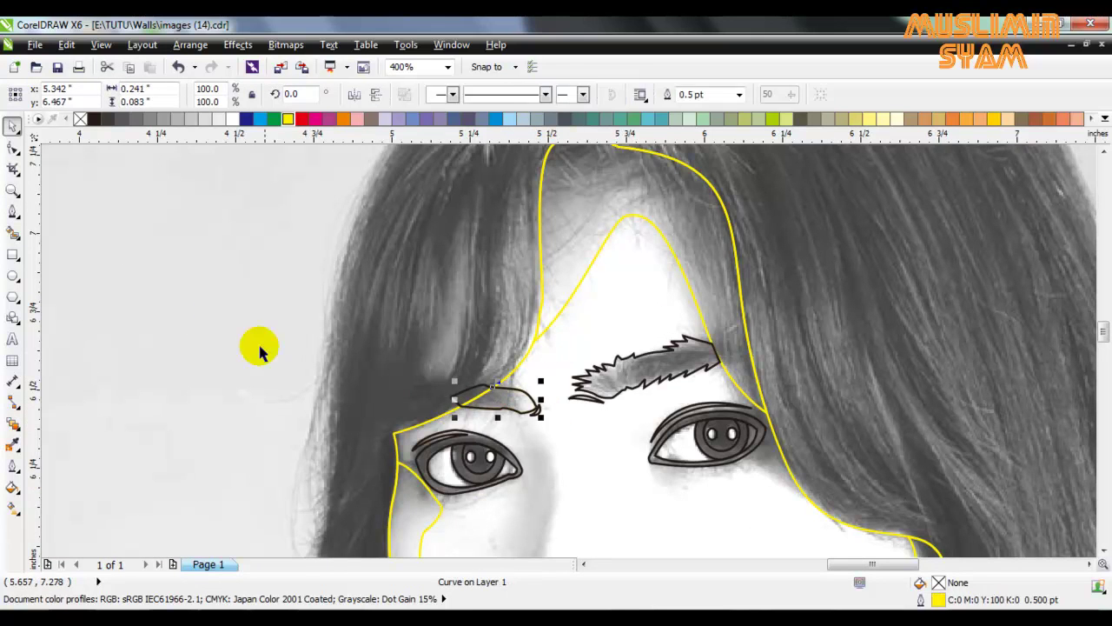
pyautogui.moveTo(460, 390); pyautogui.dragTo(381, 357)
pyautogui.press('Escape')
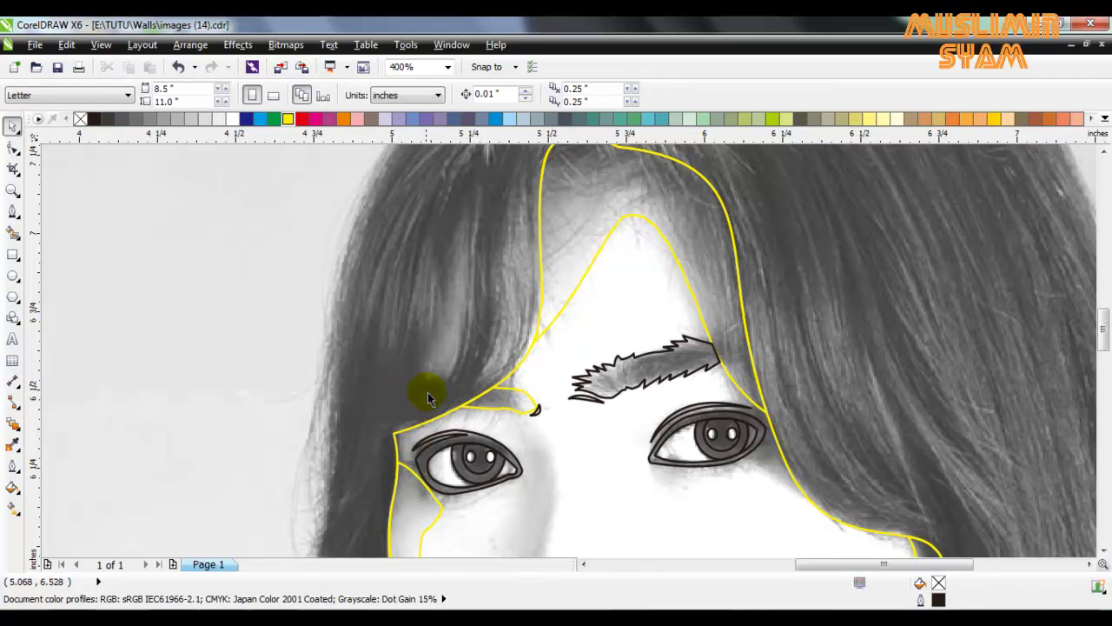
# Draw a closed shadow shape from beneath the right-hand eye's outer corner, extending past the face outline into the hair.
pyautogui.scroll(-2, 521, 461)
pyautogui.scroll(1, 528, 469)
pyautogui.scroll(1, 539, 389)
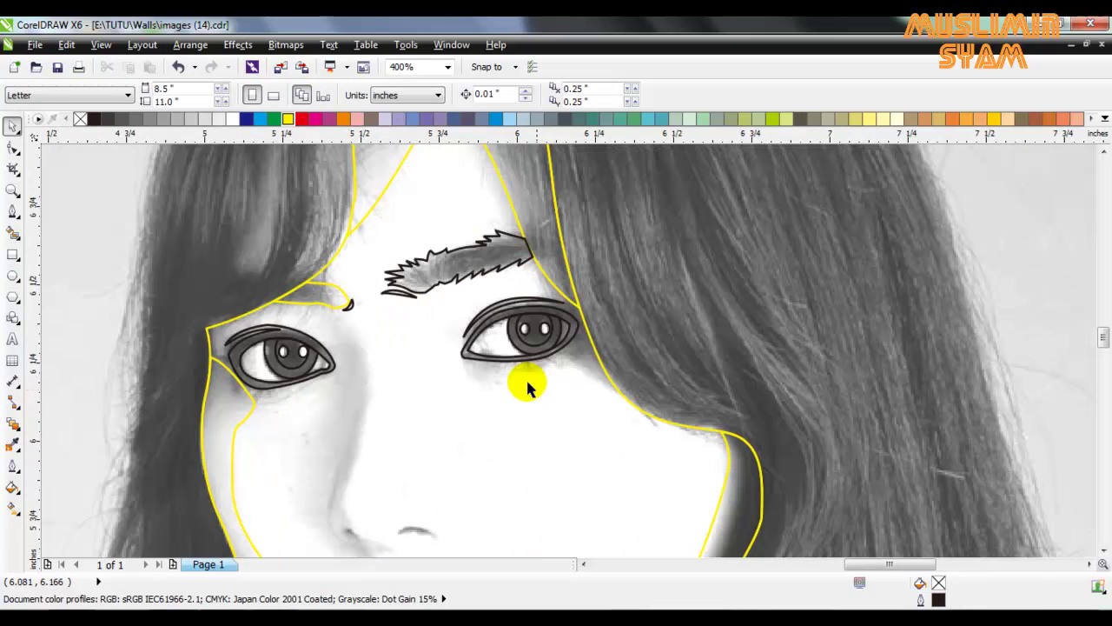
pyautogui.click(14, 213)
pyautogui.scroll(1, 616, 356)
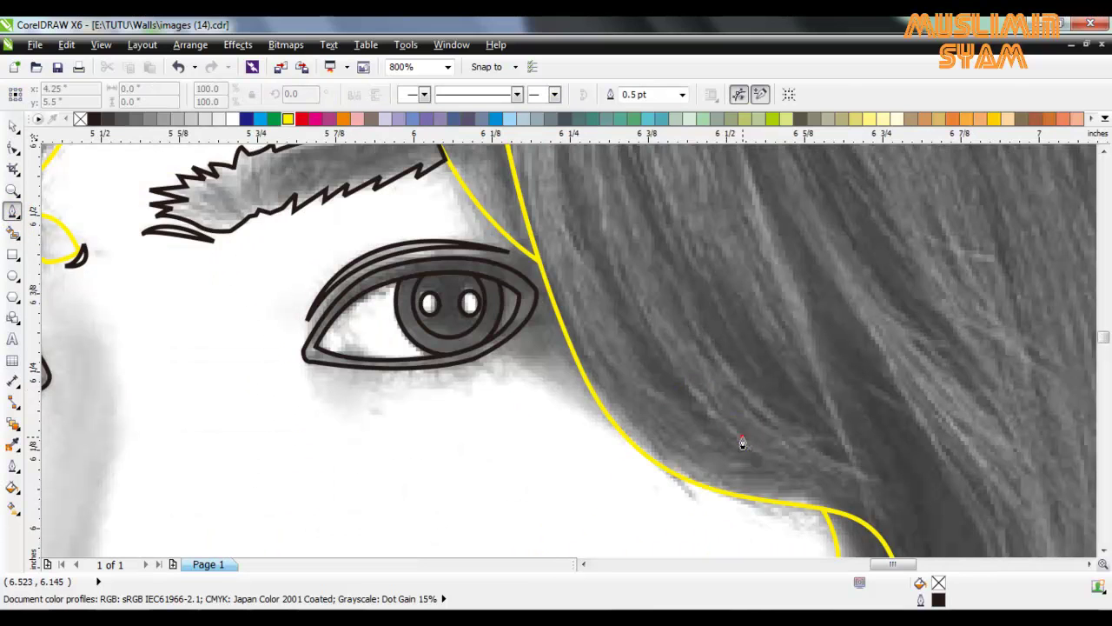
pyautogui.click(613, 428)
pyautogui.moveTo(499, 351); pyautogui.dragTo(487, 338)
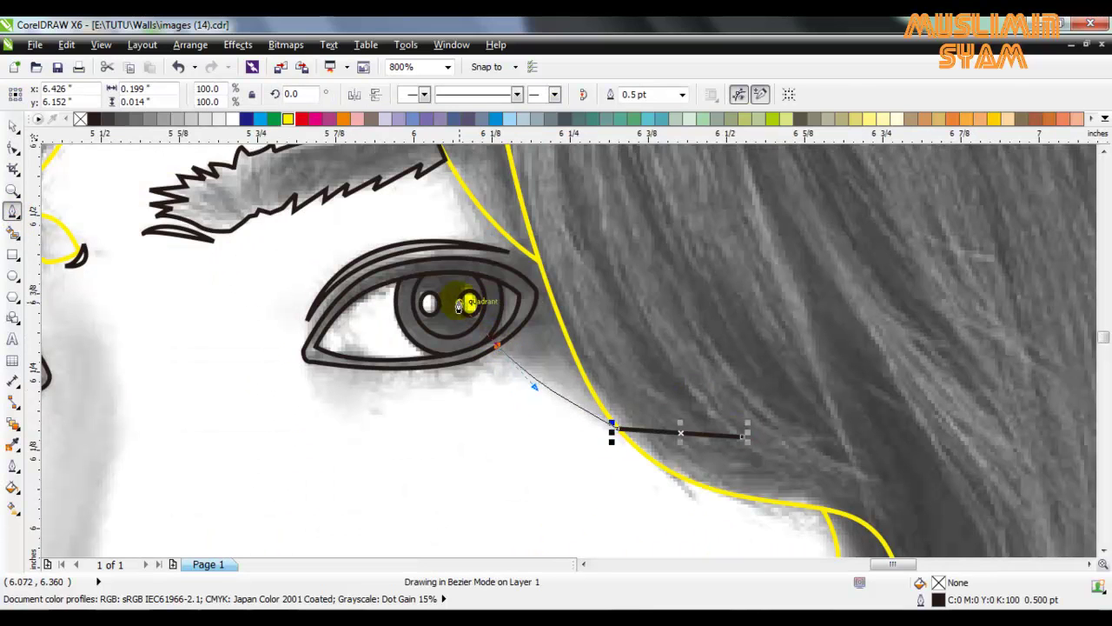
pyautogui.moveTo(458, 301); pyautogui.dragTo(504, 351)
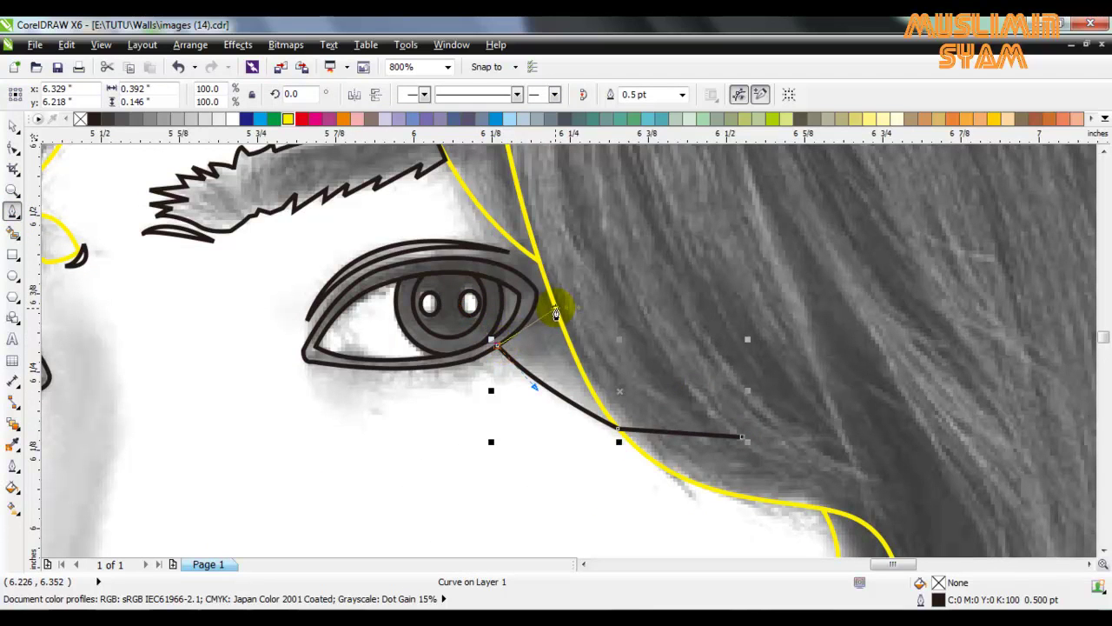
pyautogui.moveTo(724, 304); pyautogui.dragTo(740, 436)
pyautogui.click(743, 437)
# Intersect the eye-corner shadow shape with the face outline and delete the original shape lying over the hair.
pyautogui.press('space')
pyautogui.keyDown('shift'); pyautogui.click(560, 493); pyautogui.keyUp('shift')
pyautogui.click(539, 96)
pyautogui.press('Escape')
pyautogui.moveTo(698, 352); pyautogui.dragTo(867, 300)
pyautogui.press('Delete')
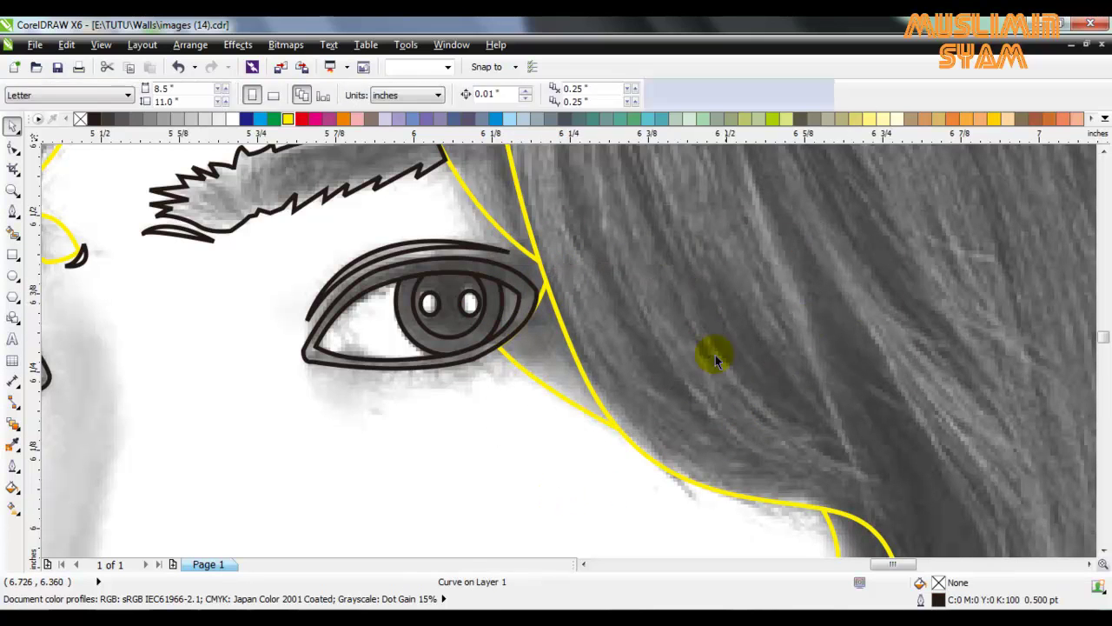
# Trace the nose shadow's edge from beside the left-hand eye down the bridge, around the nostril and to a point under the nose.
pyautogui.scroll(-2, 624, 369)
pyautogui.scroll(-2, 1094, 330)
pyautogui.scroll(1, 536, 385)
pyautogui.scroll(-1, 522, 431)
pyautogui.scroll(1, 522, 430)
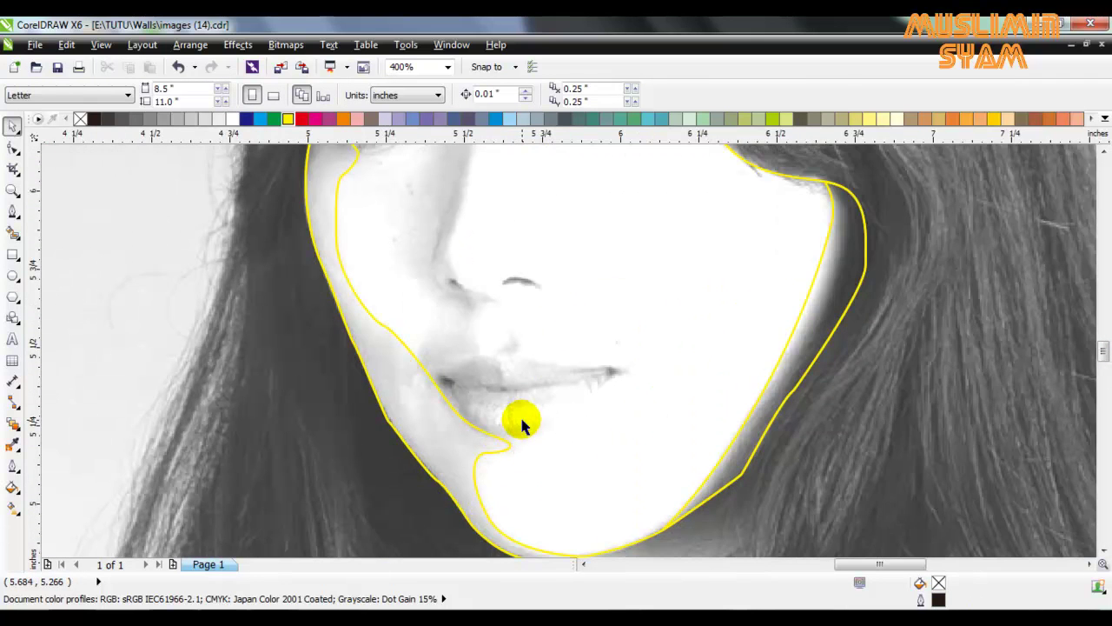
pyautogui.scroll(-1, 522, 424)
pyautogui.scroll(1, 493, 323)
pyautogui.click(13, 212)
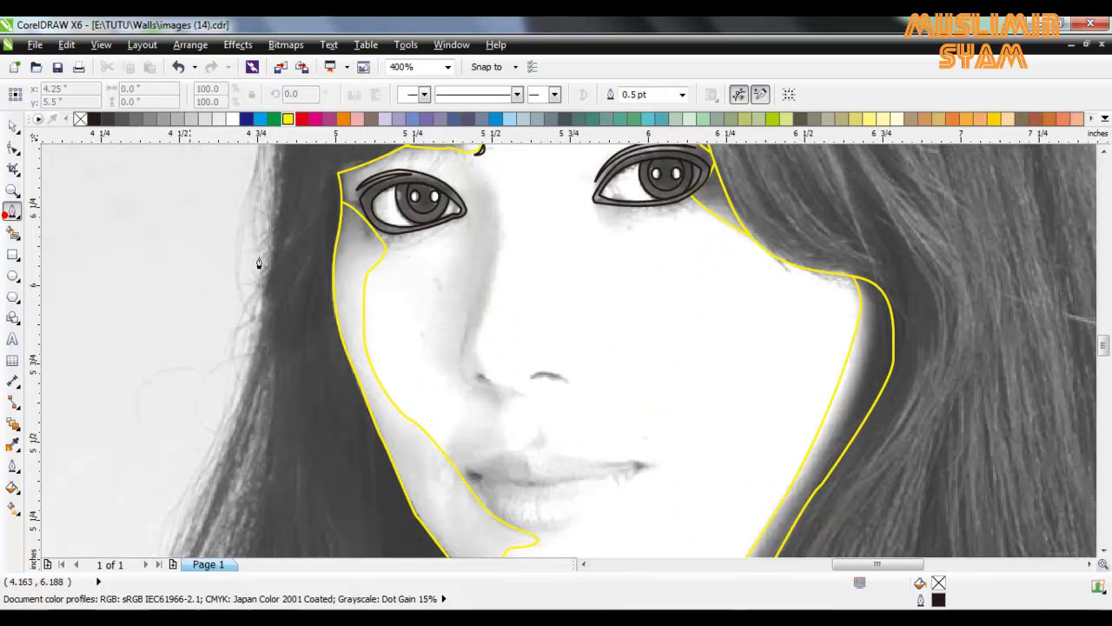
pyautogui.scroll(1, 510, 235)
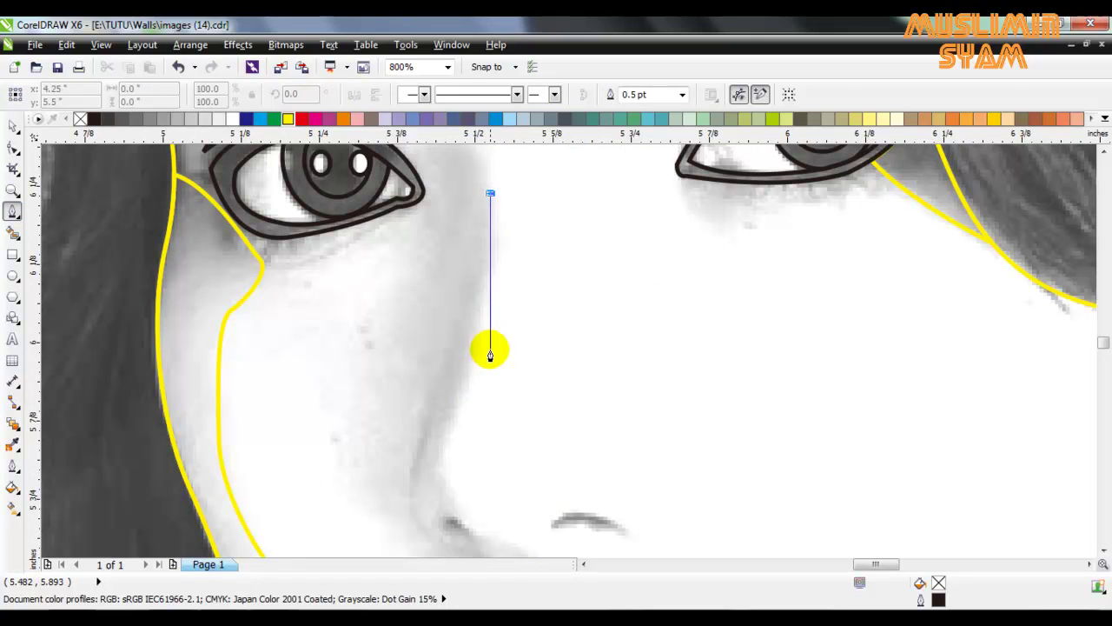
pyautogui.moveTo(458, 402); pyautogui.dragTo(432, 469)
pyautogui.moveTo(1103, 346); pyautogui.dragTo(1102, 356)
pyautogui.click(458, 364)
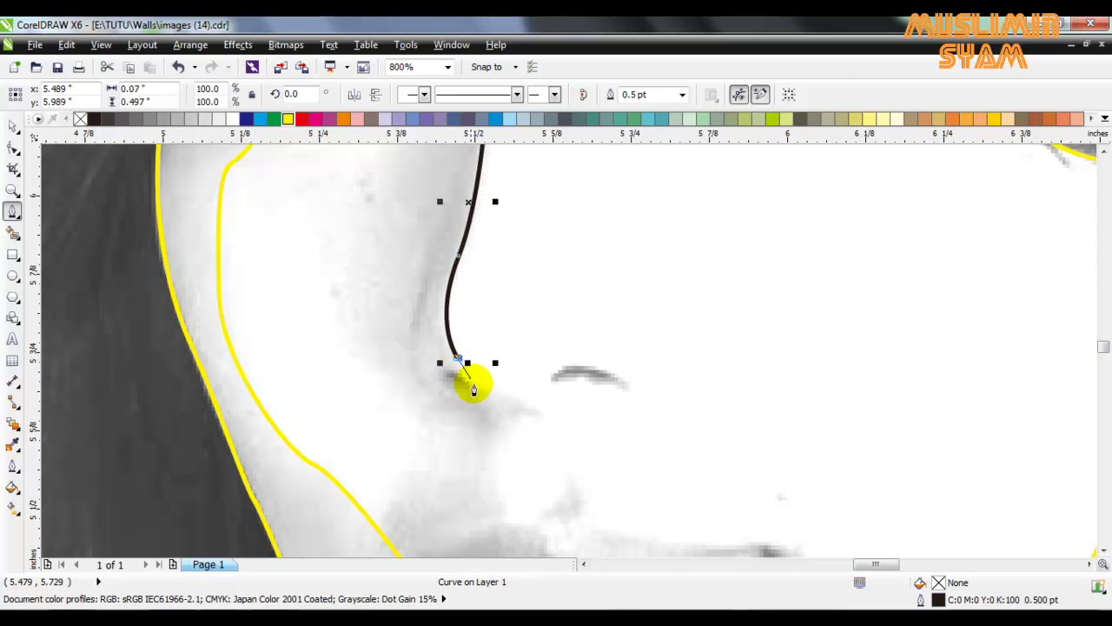
pyautogui.moveTo(504, 393); pyautogui.dragTo(546, 409)
pyautogui.click(528, 417)
pyautogui.scroll(-1, 508, 445)
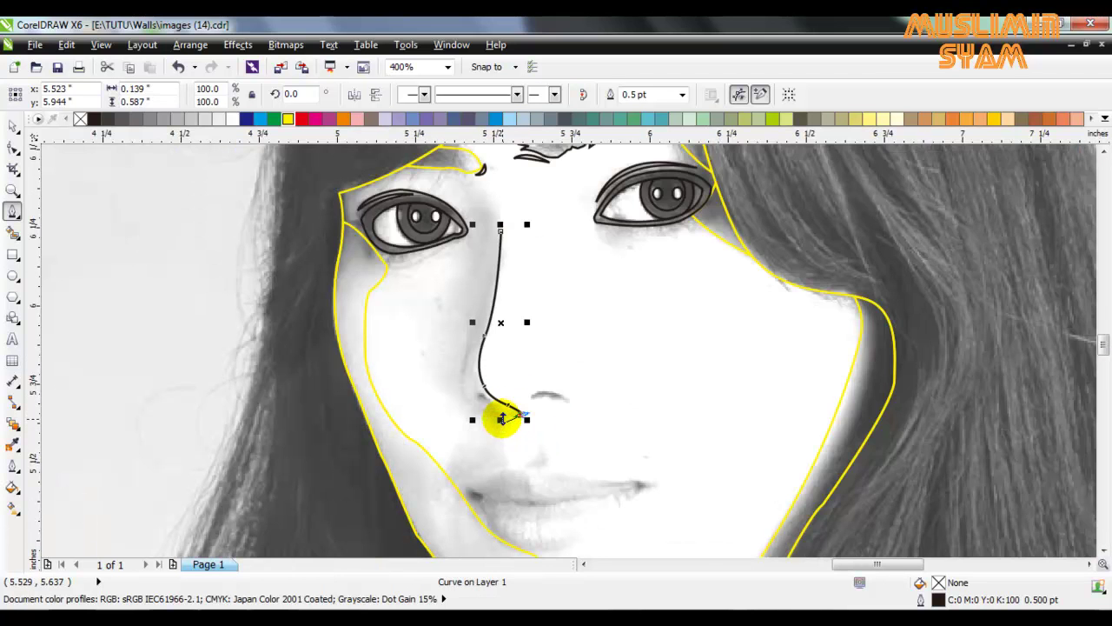
# Trace the shadow's outer edge around the nostril and back up the bridge, closing the nose outline at about 0.19 by 0.61 inches.
pyautogui.scroll(1, 501, 420)
pyautogui.moveTo(477, 408); pyautogui.dragTo(471, 400)
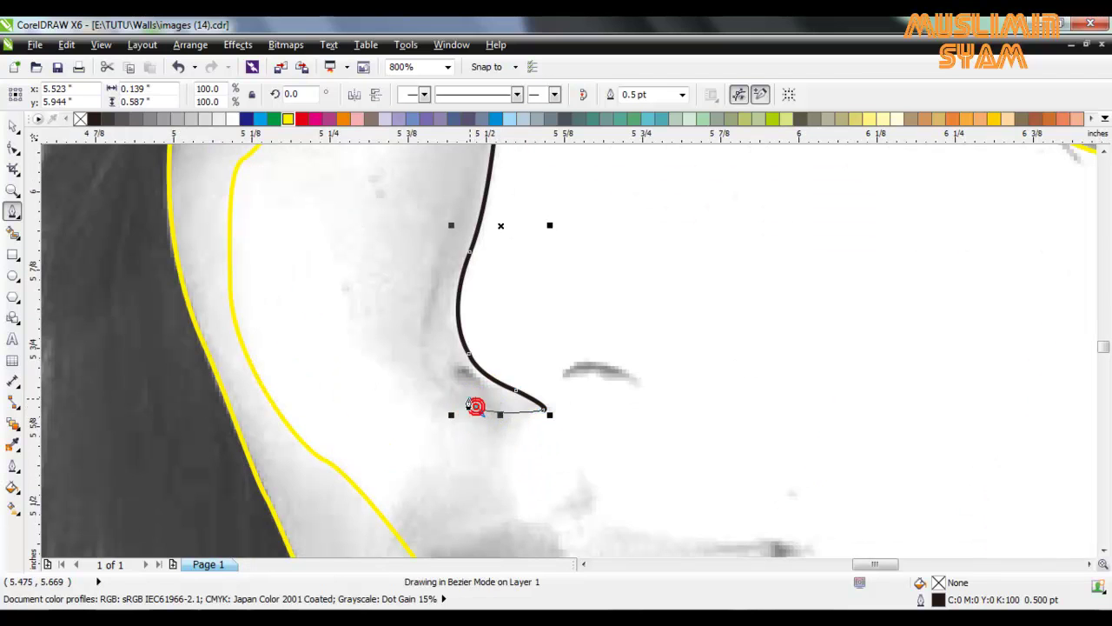
pyautogui.moveTo(422, 322)
pyautogui.mouseDown()
pyautogui.moveTo(437, 269)
pyautogui.moveTo(472, 293)
pyautogui.moveTo(481, 239)
pyautogui.mouseUp()
pyautogui.scroll(3, 1104, 348)
pyautogui.click(497, 174)
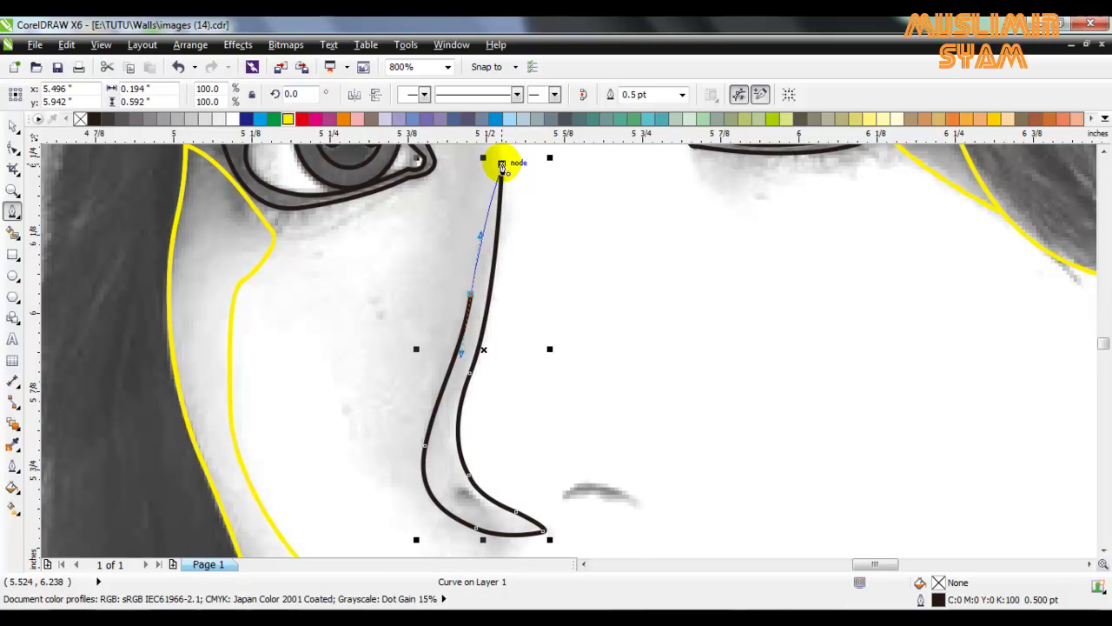
pyautogui.scroll(1, 501, 169)
pyautogui.click(493, 186)
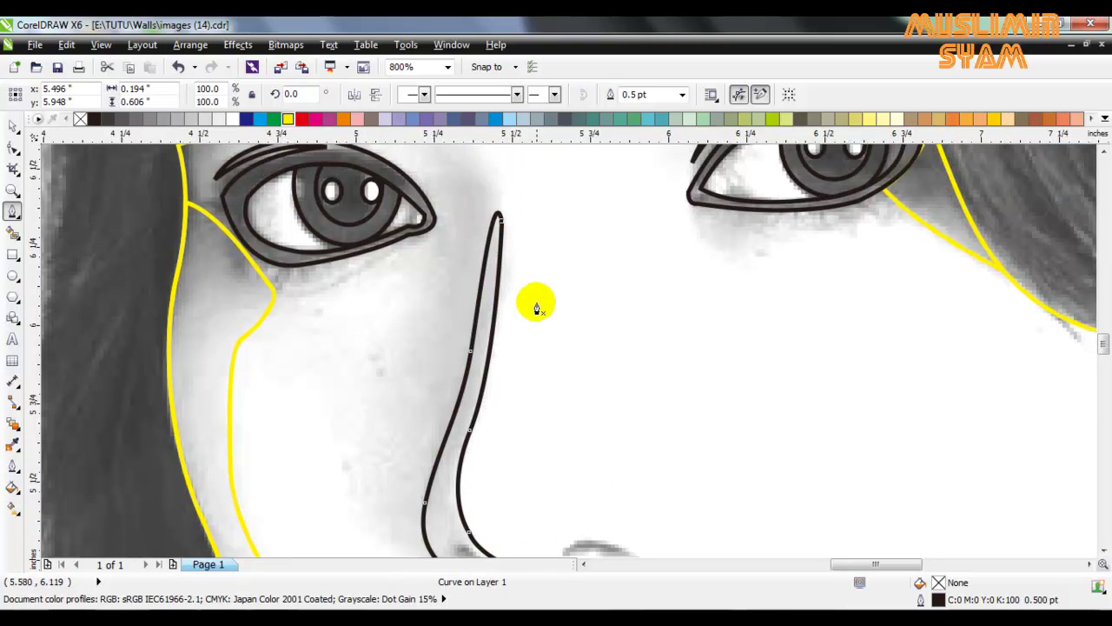
# Draw a small closed teardrop around the dark nostril inside the nose shadow outline.
pyautogui.scroll(-3, 551, 385)
pyautogui.scroll(3, 526, 348)
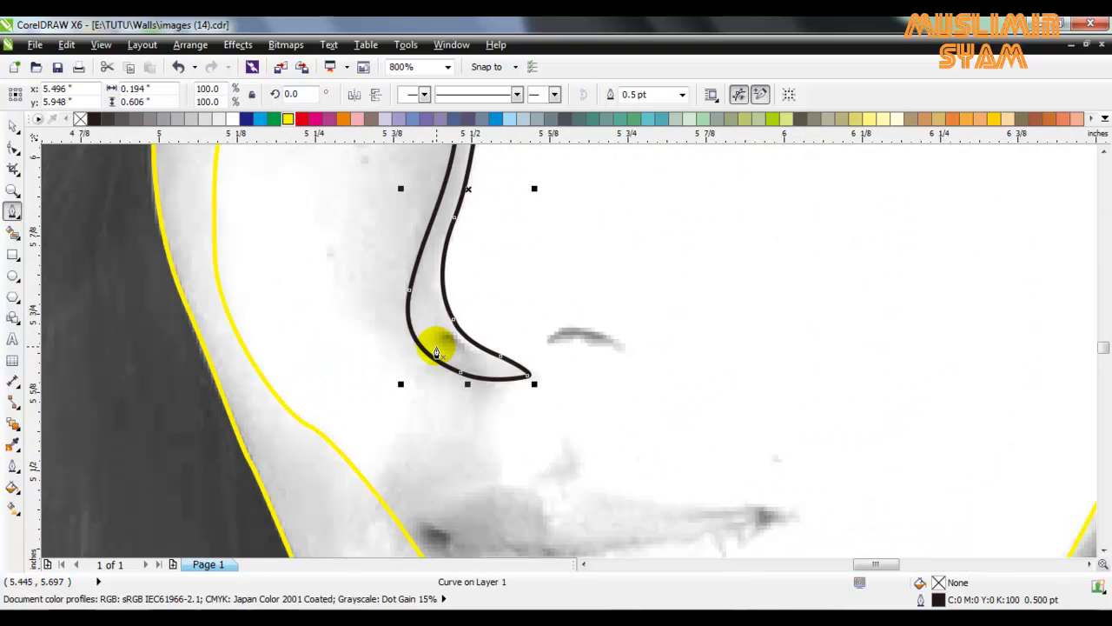
pyautogui.scroll(1, 436, 352)
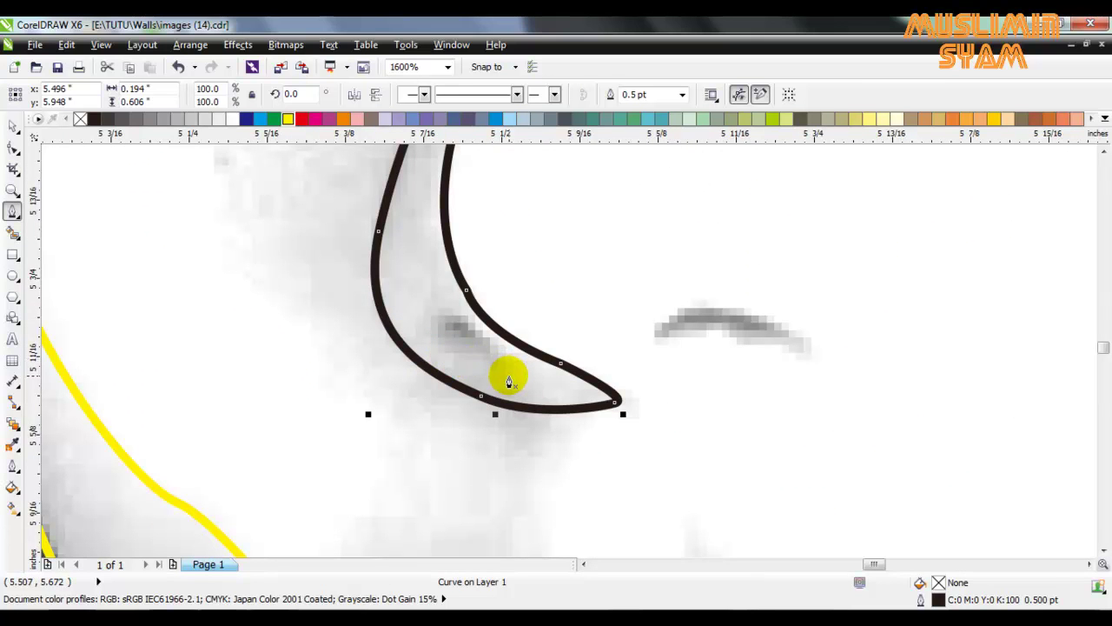
pyautogui.click(503, 372)
pyautogui.moveTo(437, 340); pyautogui.dragTo(455, 318)
pyautogui.click(505, 372)
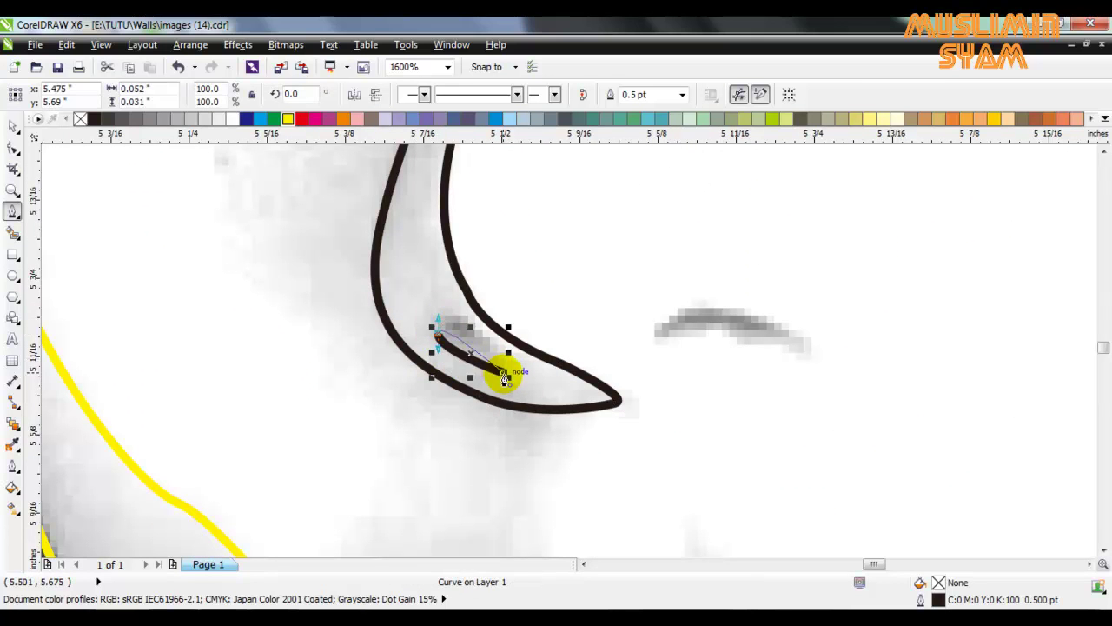
pyautogui.click(655, 331)
pyautogui.click(734, 305)
pyautogui.press('Delete')
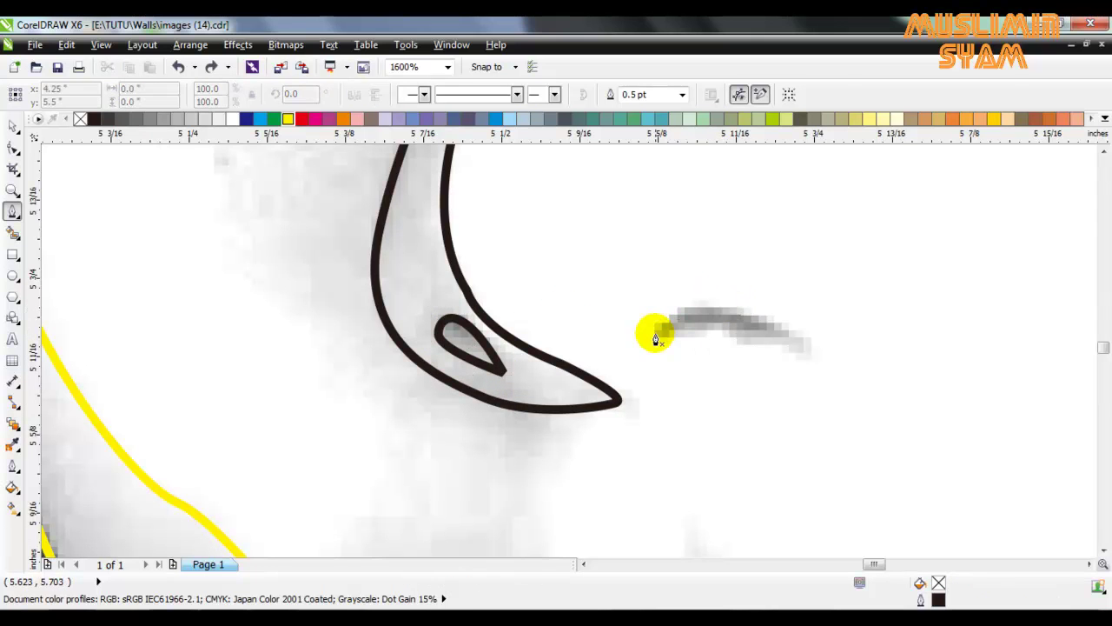
# Trace the right-hand nostril as a closed arched shape about 0.12 inches wide.
pyautogui.moveTo(717, 311); pyautogui.dragTo(830, 369)
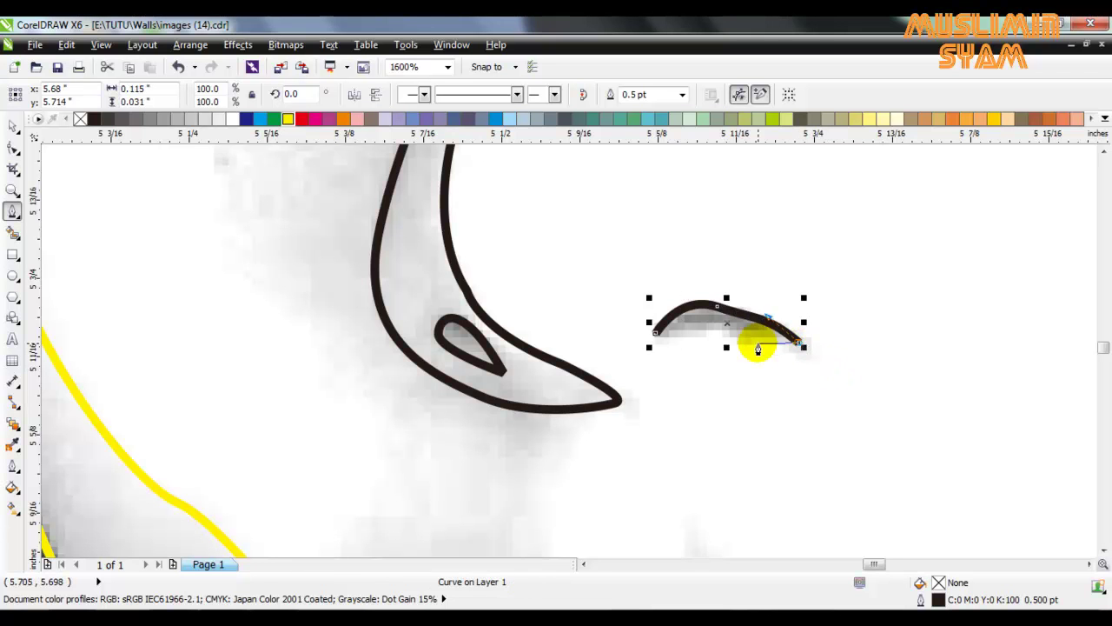
pyautogui.moveTo(746, 340); pyautogui.dragTo(736, 341)
pyautogui.moveTo(656, 333)
pyautogui.mouseDown()
pyautogui.moveTo(676, 345)
pyautogui.moveTo(665, 342)
pyautogui.mouseUp()
pyautogui.scroll(-5, 646, 338)
pyautogui.press('space')
pyautogui.click(412, 310)
# Trace the upper lip's top edge from the right-hand to the left-hand mouth corner, about 0.61 inches wide.
pyautogui.scroll(-1, 665, 356)
pyautogui.scroll(3, 664, 377)
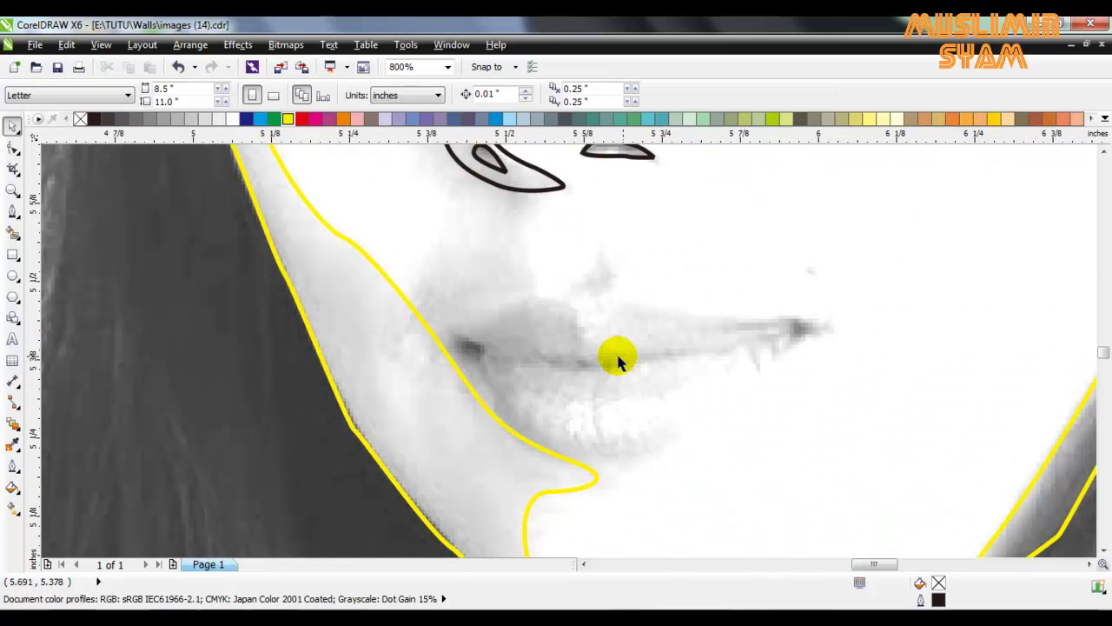
pyautogui.click(12, 214)
pyautogui.click(830, 318)
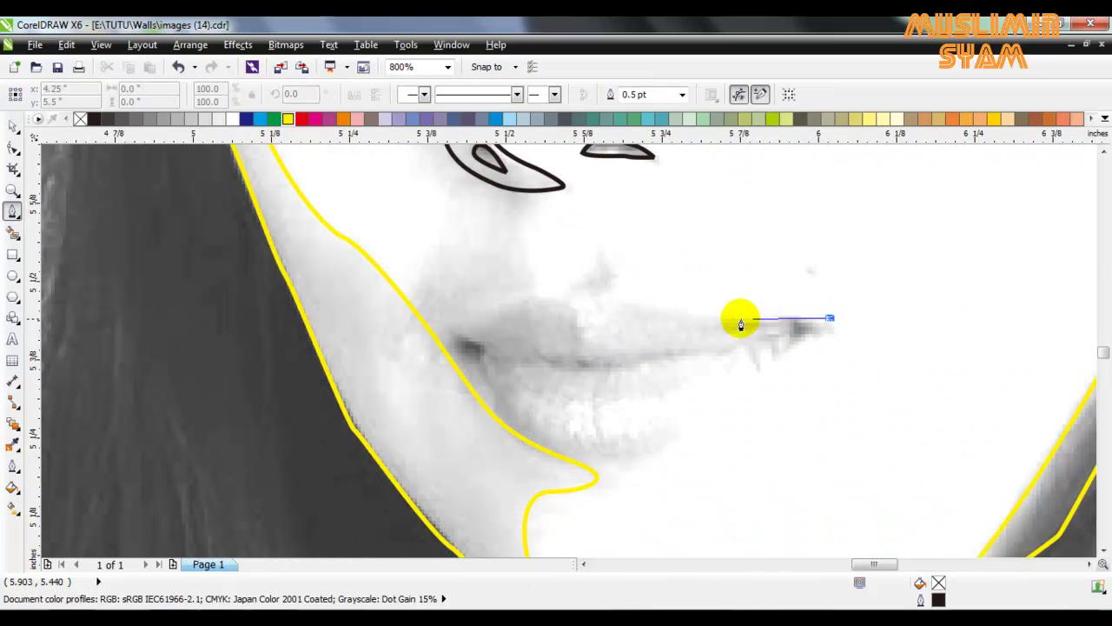
pyautogui.moveTo(657, 310); pyautogui.dragTo(466, 352)
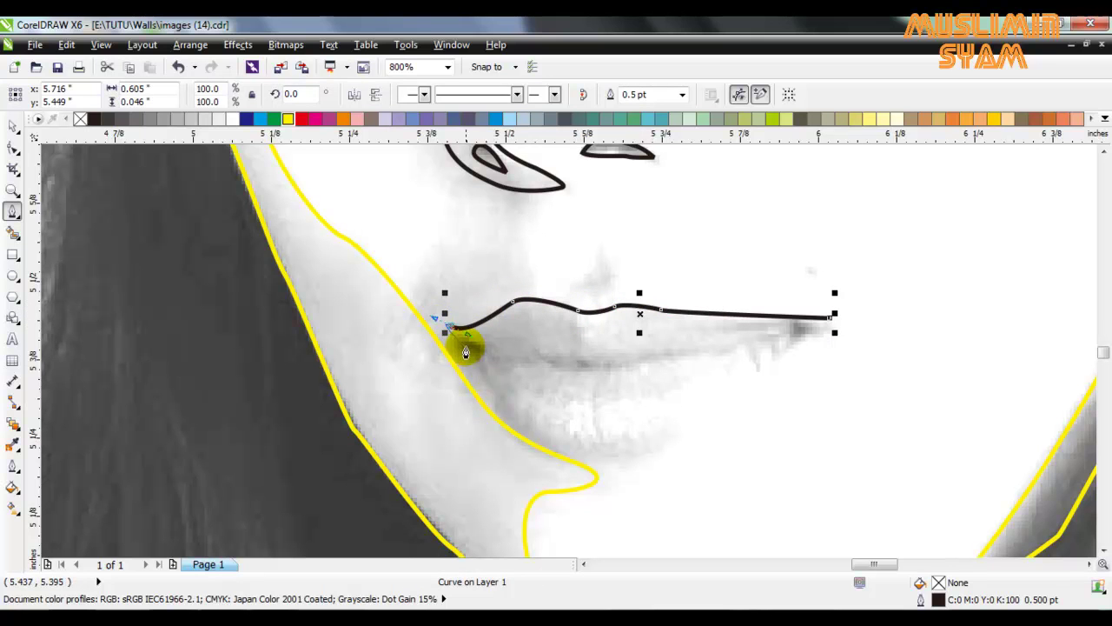
# Trace the upper lip's lower edge from the left-hand mouth corner past the middle of the mouth.
pyautogui.scroll(1, 465, 363)
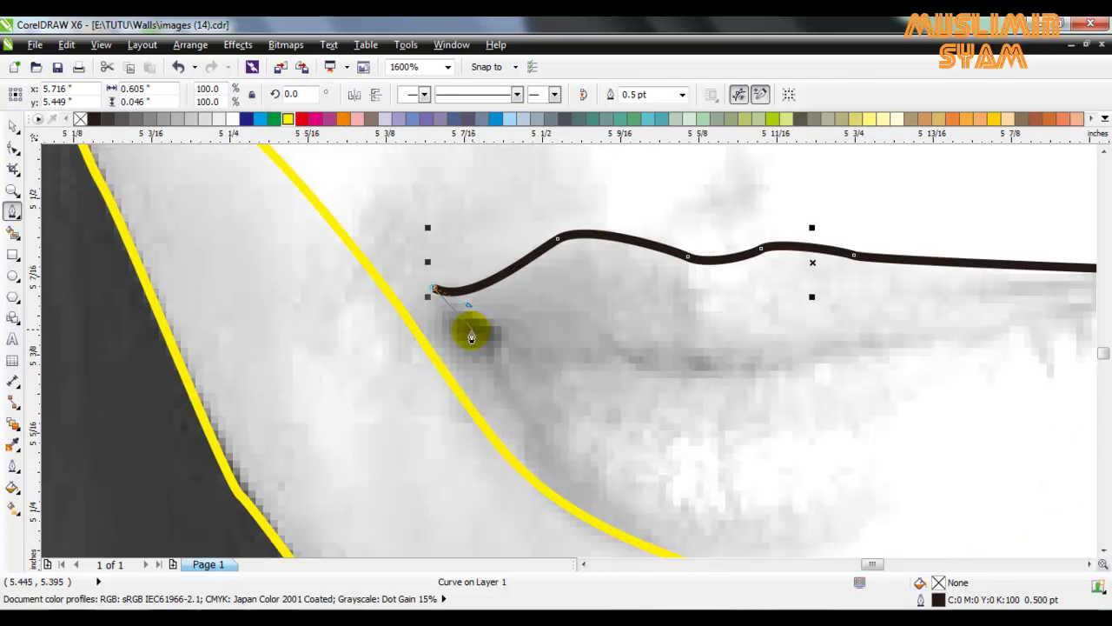
pyautogui.scroll(-1, 501, 347)
pyautogui.scroll(-2, 496, 355)
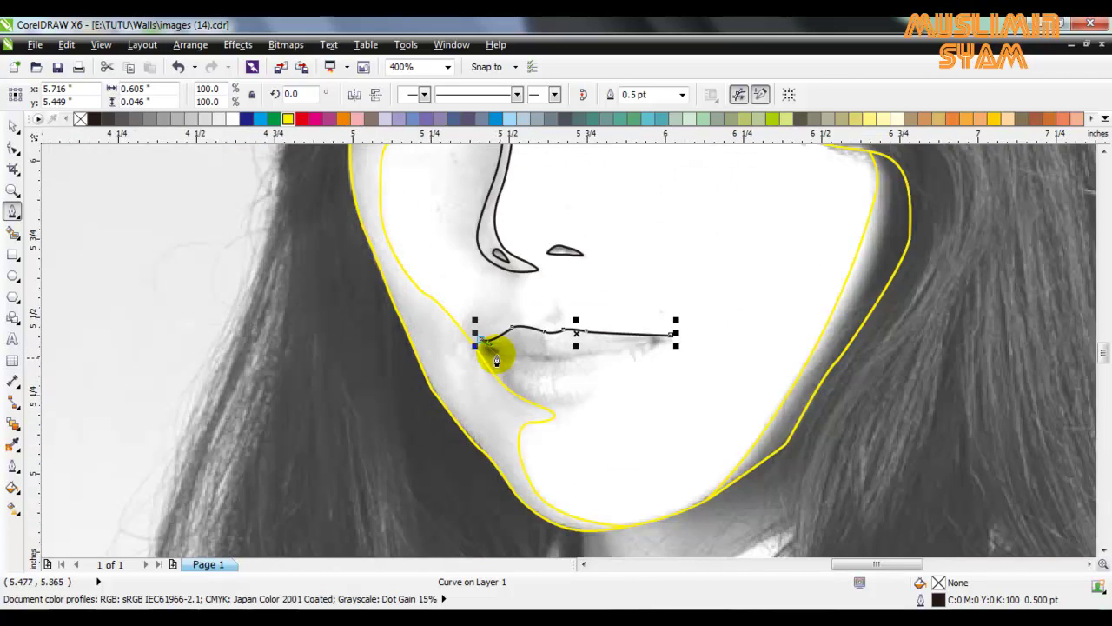
pyautogui.scroll(4, 490, 356)
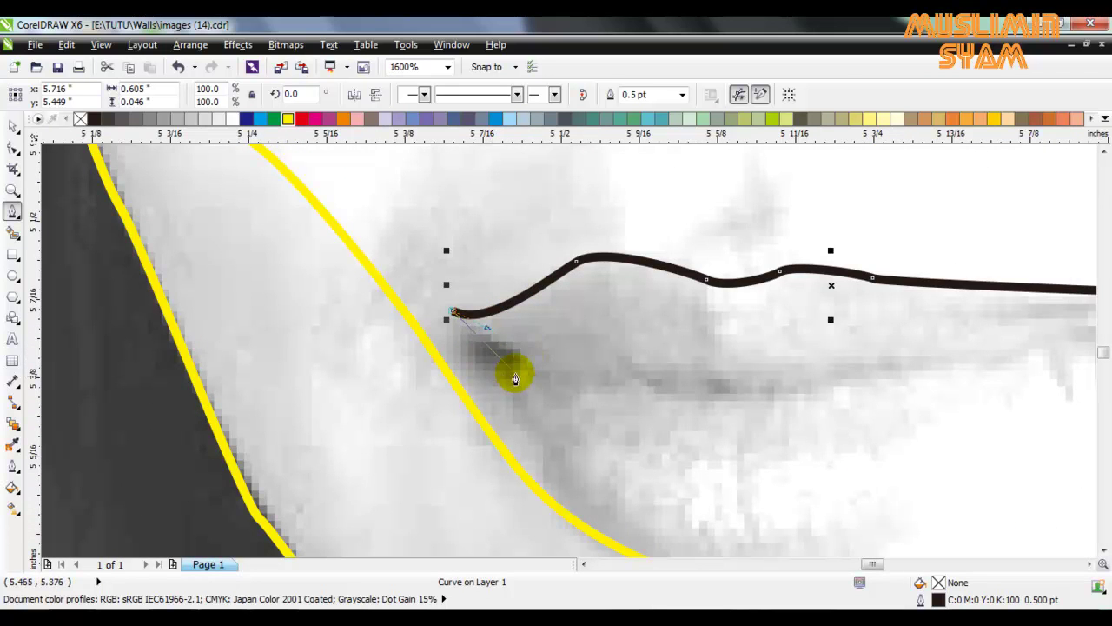
pyautogui.click(1103, 360)
pyautogui.scroll(-2, 963, 360)
pyautogui.scroll(-2, 1055, 298)
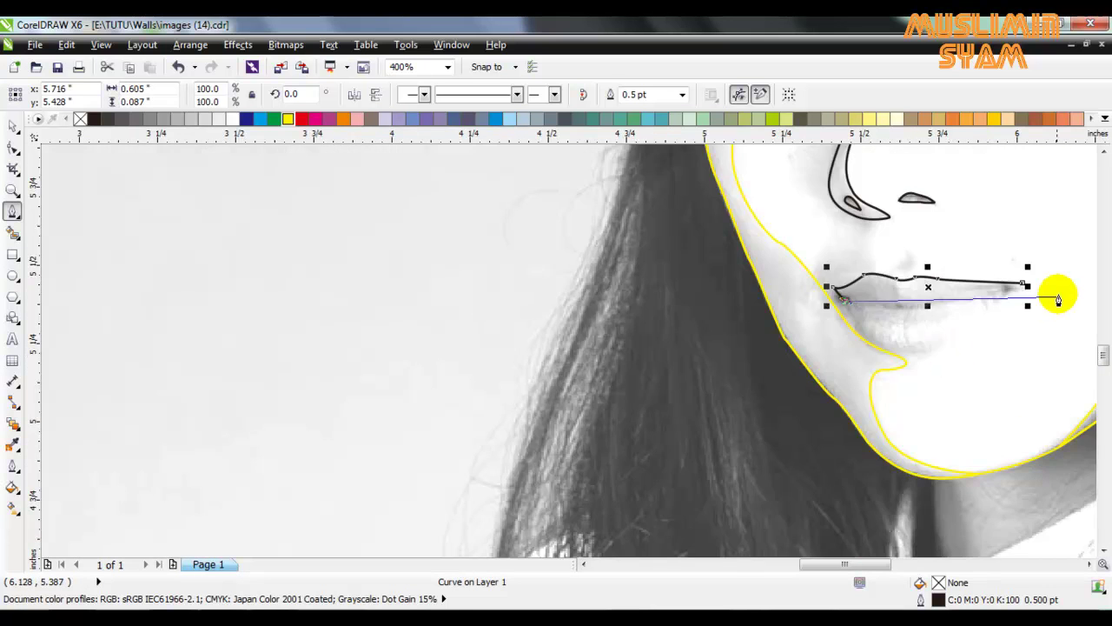
pyautogui.scroll(2, 807, 356)
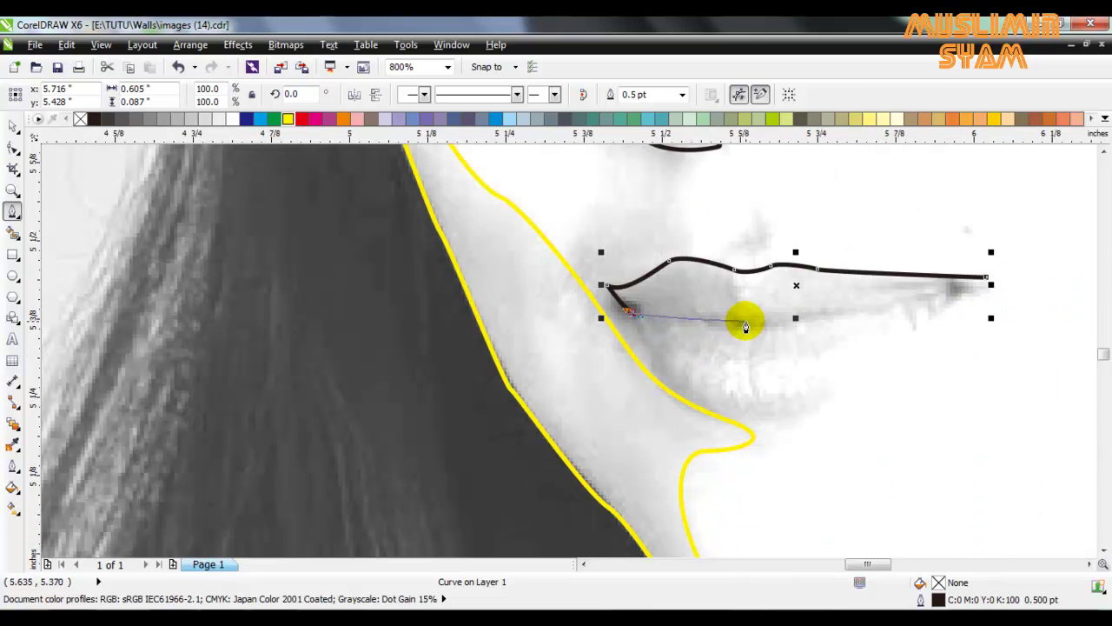
pyautogui.scroll(2, 731, 331)
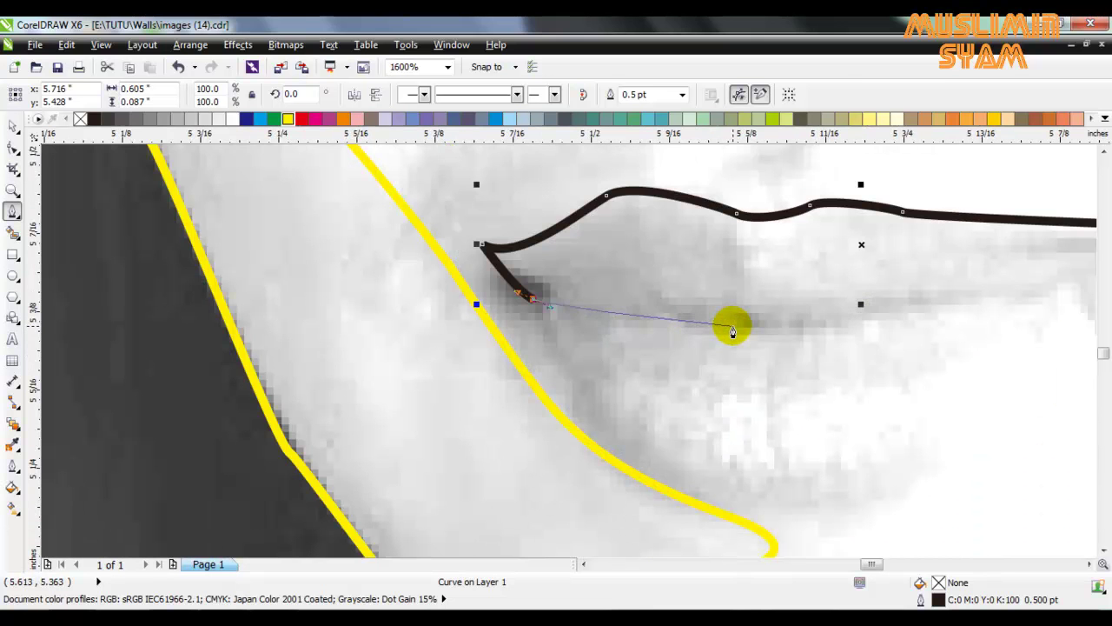
pyautogui.scroll(-2, 577, 400)
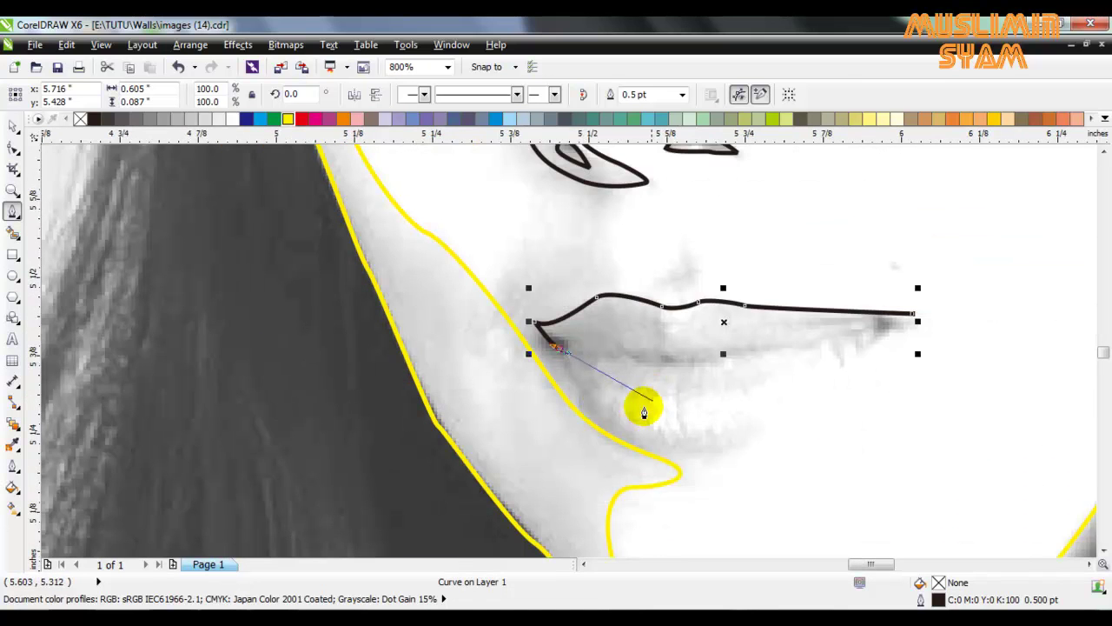
pyautogui.scroll(2, 580, 364)
pyautogui.scroll(-2, 576, 362)
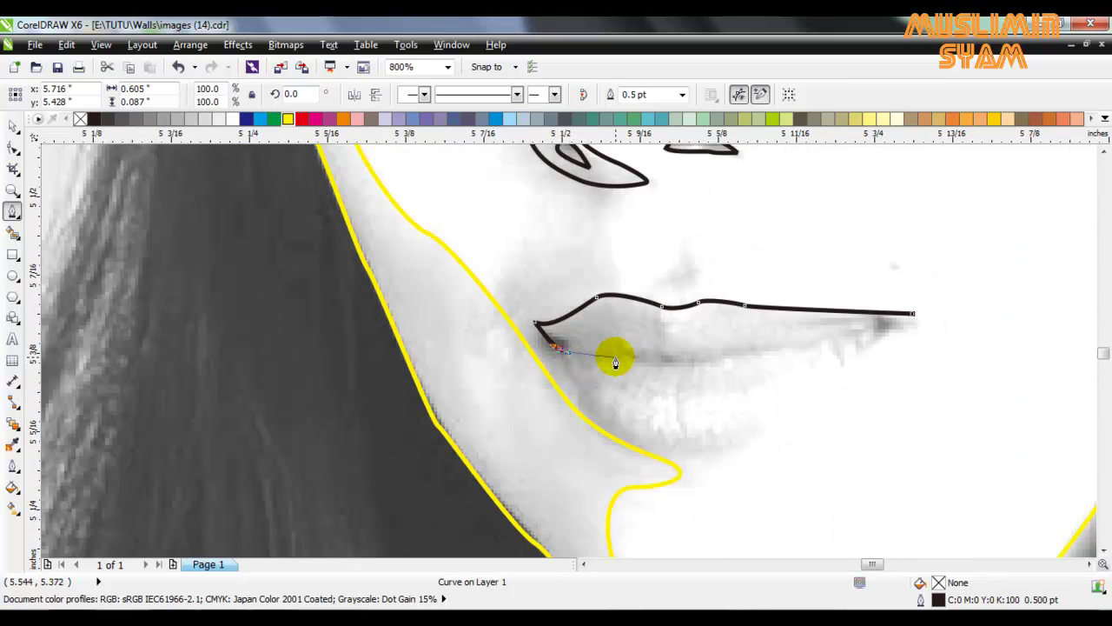
pyautogui.scroll(2, 614, 362)
pyautogui.click(636, 359)
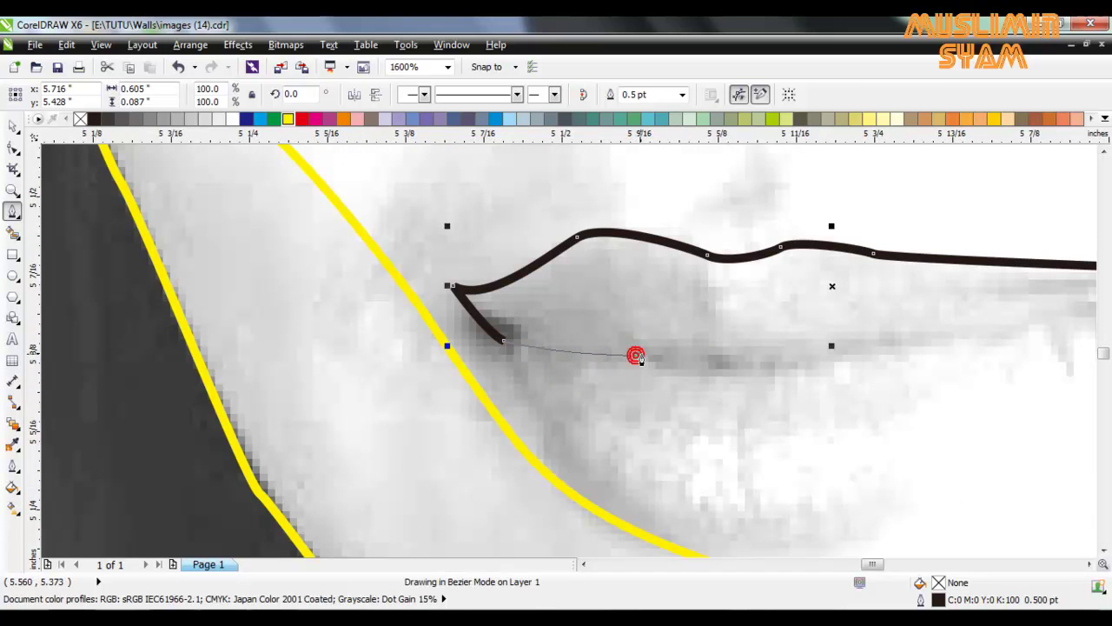
pyautogui.moveTo(731, 358); pyautogui.dragTo(816, 358)
pyautogui.click(845, 346)
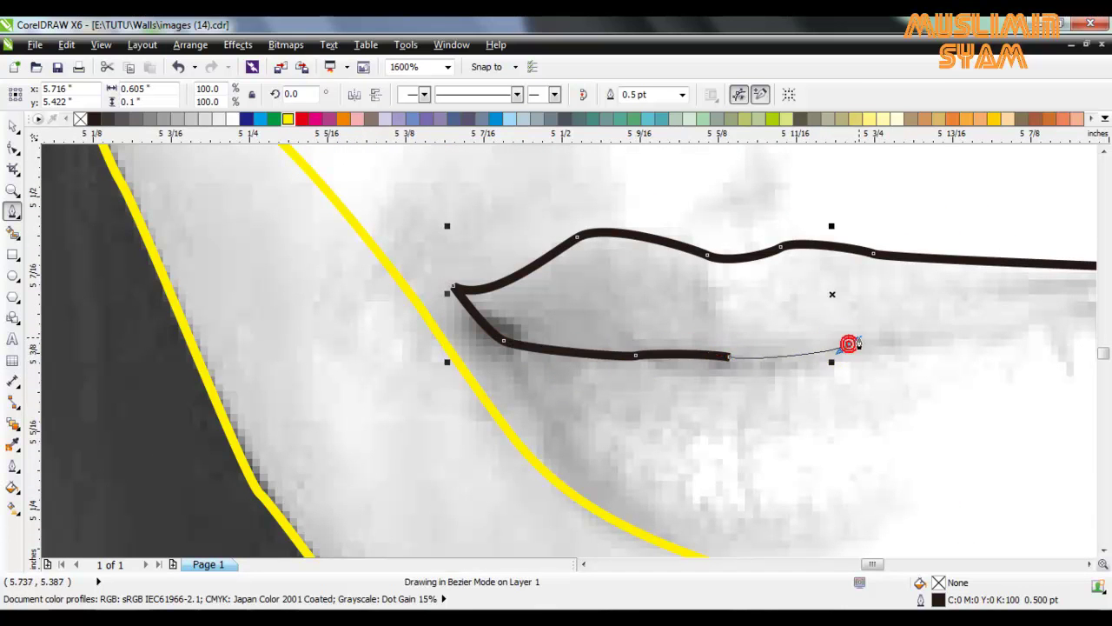
# Continue the upper lip's lower edge to the right-hand mouth corner and close the shape at about 0.61 by 0.10 inches.
pyautogui.moveTo(857, 561); pyautogui.dragTo(870, 561)
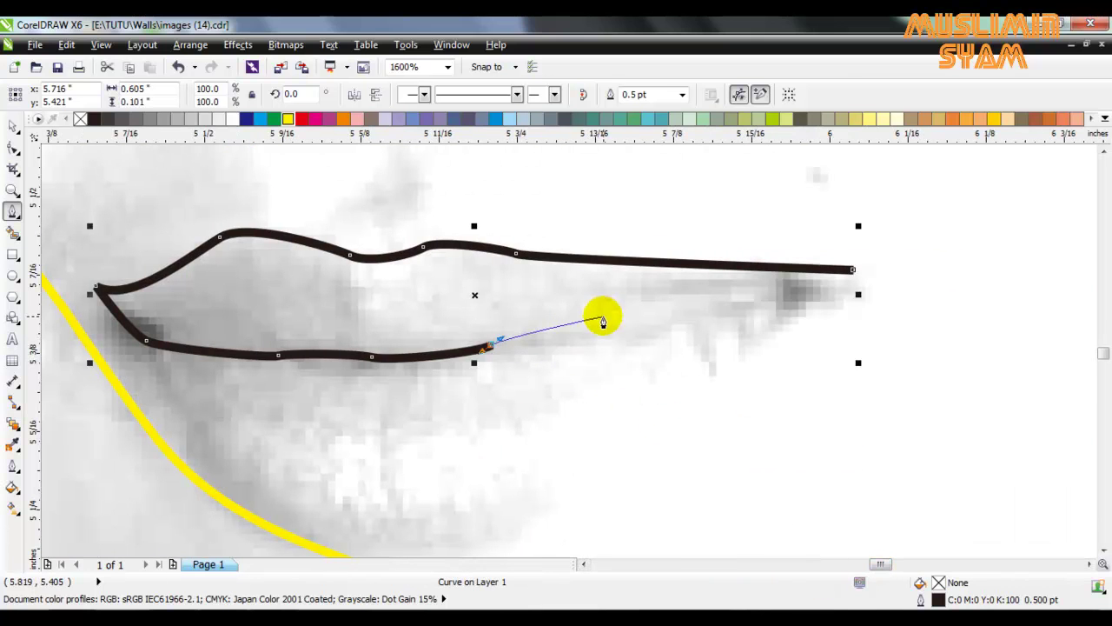
pyautogui.moveTo(613, 326); pyautogui.dragTo(651, 323)
pyautogui.moveTo(700, 314); pyautogui.dragTo(713, 312)
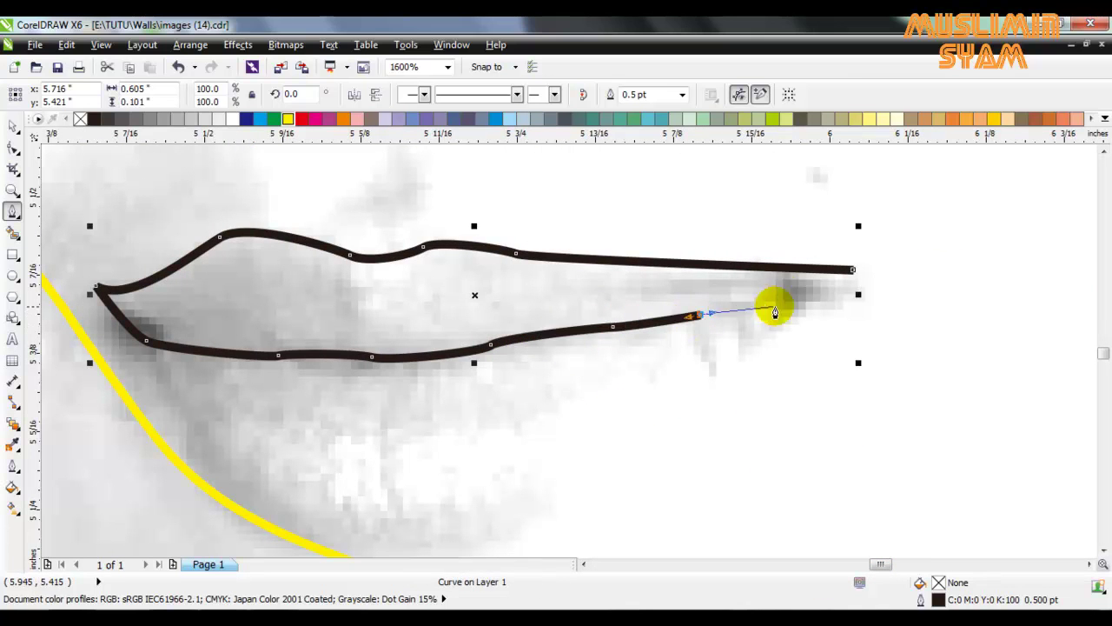
pyautogui.click(783, 301)
pyautogui.moveTo(794, 311); pyautogui.dragTo(800, 323)
pyautogui.moveTo(854, 277); pyautogui.dragTo(864, 299)
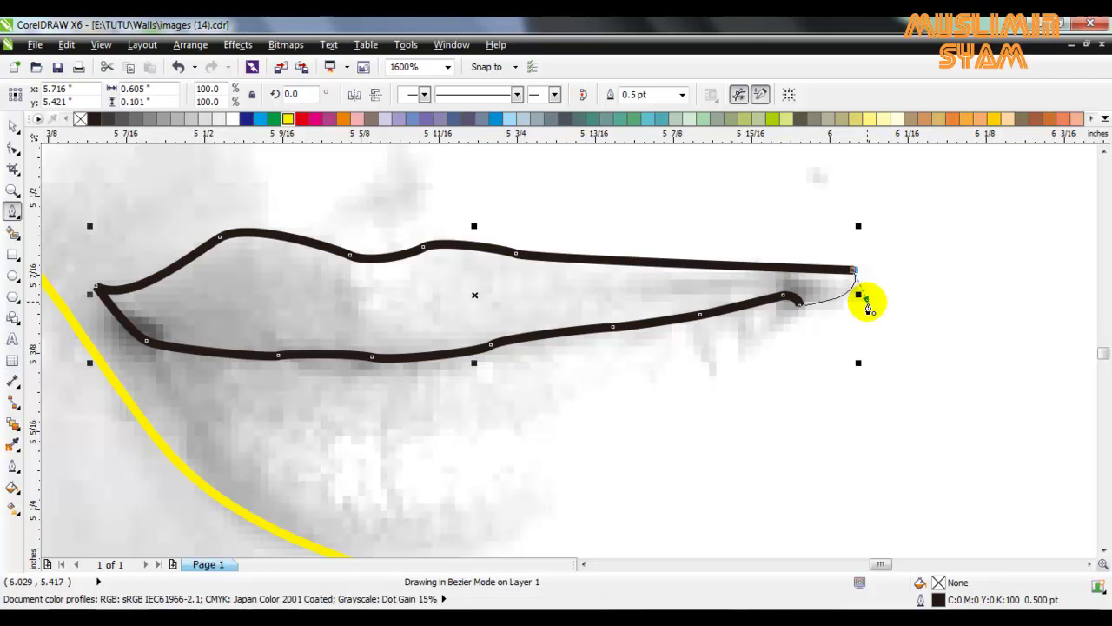
# Trace the lower lip's bottom edge as a deep curve from the left-hand to the right-hand corner, about 0.52 inches wide.
pyautogui.scroll(-2, 380, 403)
pyautogui.scroll(2, 449, 411)
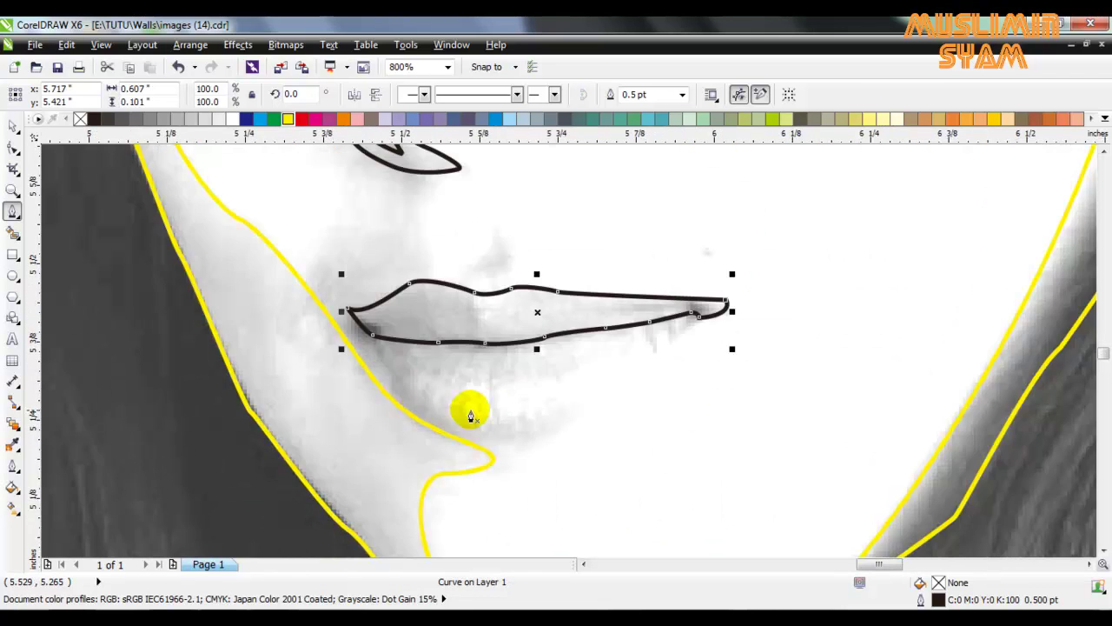
pyautogui.click(276, 293)
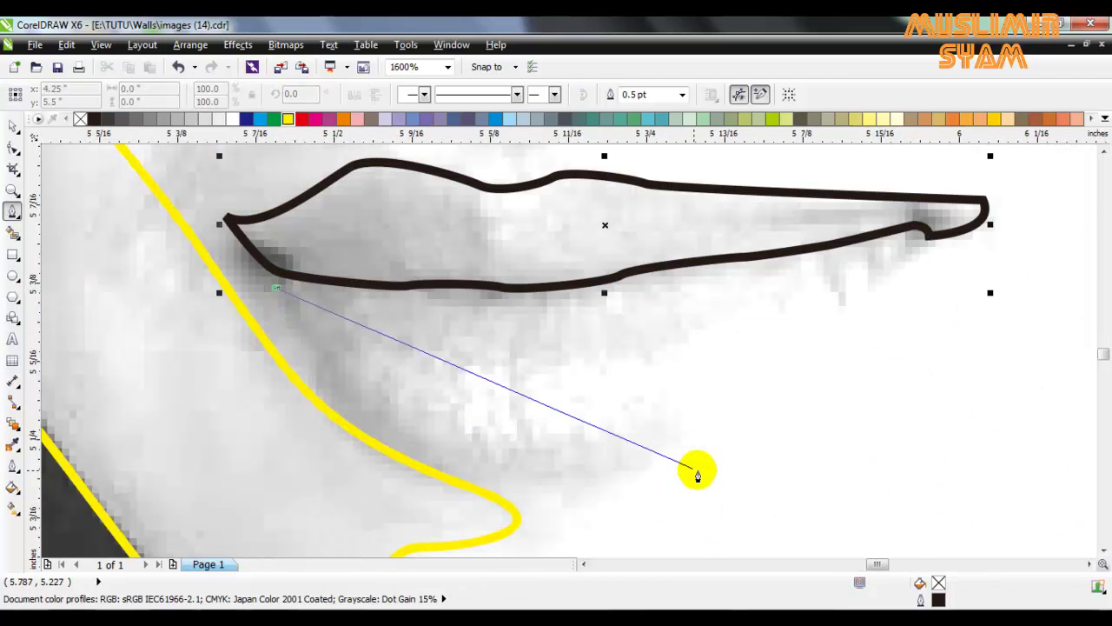
pyautogui.moveTo(677, 435); pyautogui.dragTo(944, 304)
pyautogui.press('Escape')
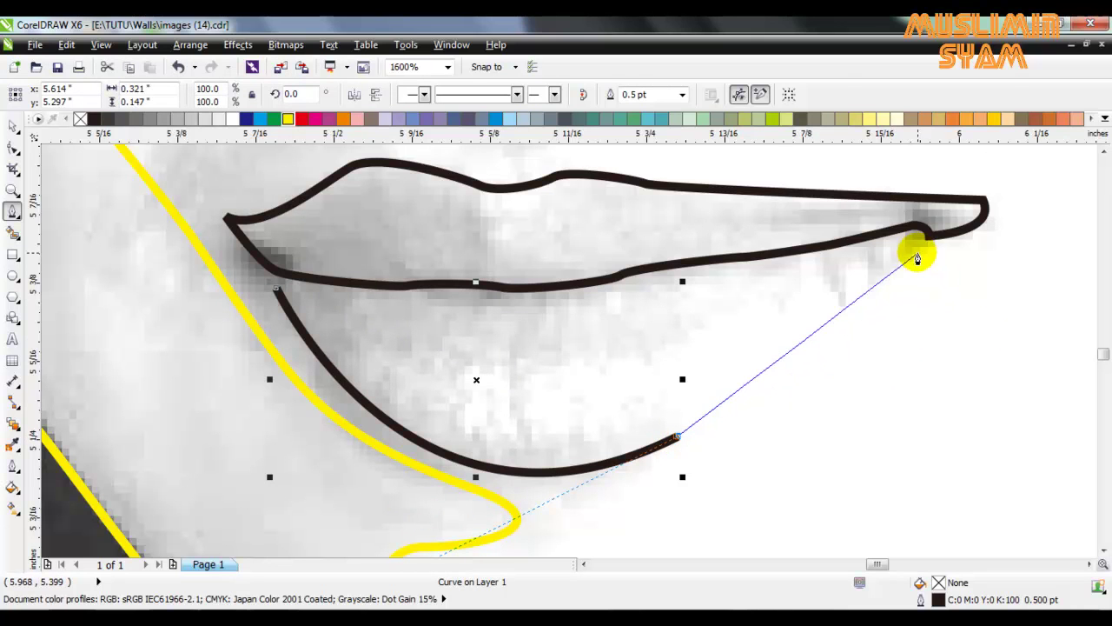
pyautogui.moveTo(925, 248); pyautogui.dragTo(936, 223)
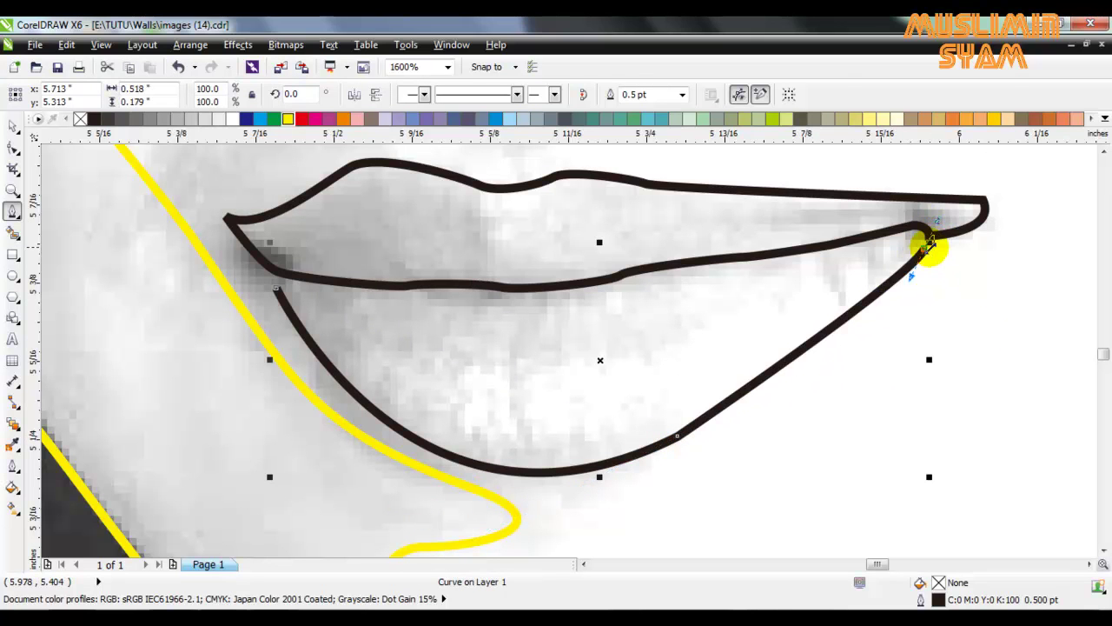
# Trace the lower lip's top edge back just below the upper lip, closing the shape at about 0.52 by 0.19 inches.
pyautogui.moveTo(889, 252); pyautogui.dragTo(675, 288)
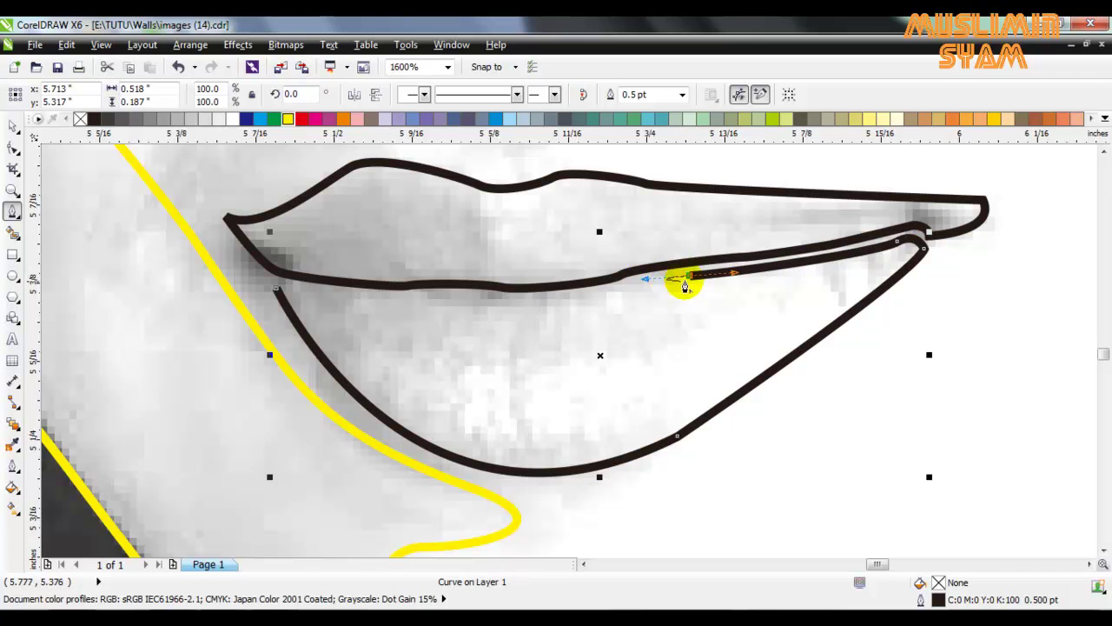
pyautogui.moveTo(605, 297); pyautogui.dragTo(489, 310)
pyautogui.moveTo(404, 303); pyautogui.dragTo(376, 310)
pyautogui.moveTo(279, 297); pyautogui.dragTo(278, 291)
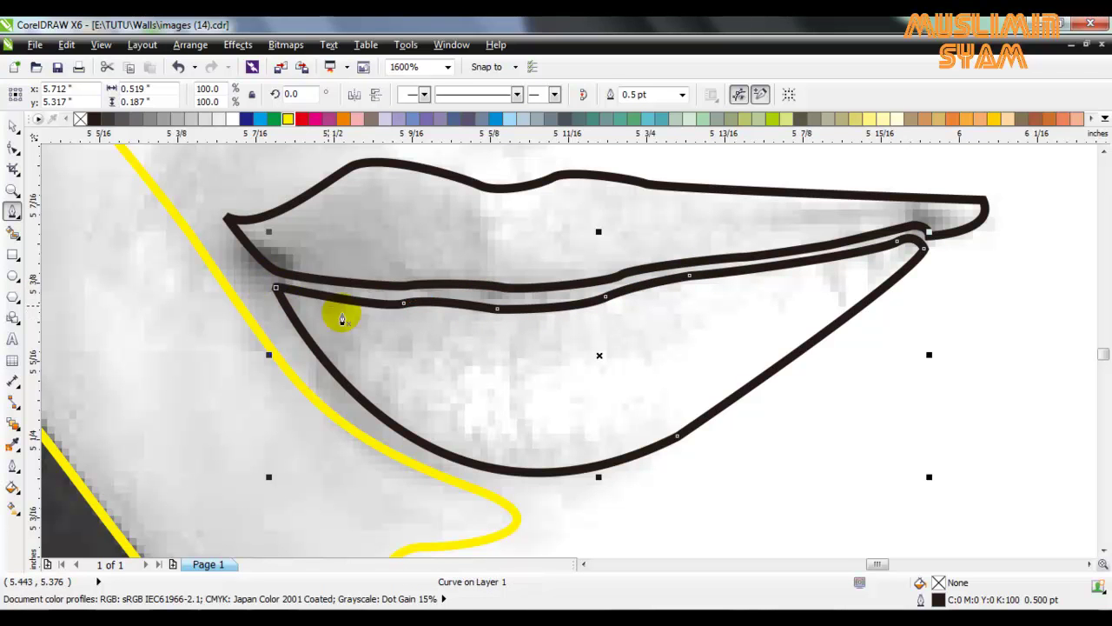
# Draw a thin closed vertical sliver in the middle of the lower lip, about 0.01 by 0.09 inches.
pyautogui.scroll(-2, 486, 361)
pyautogui.scroll(2, 501, 372)
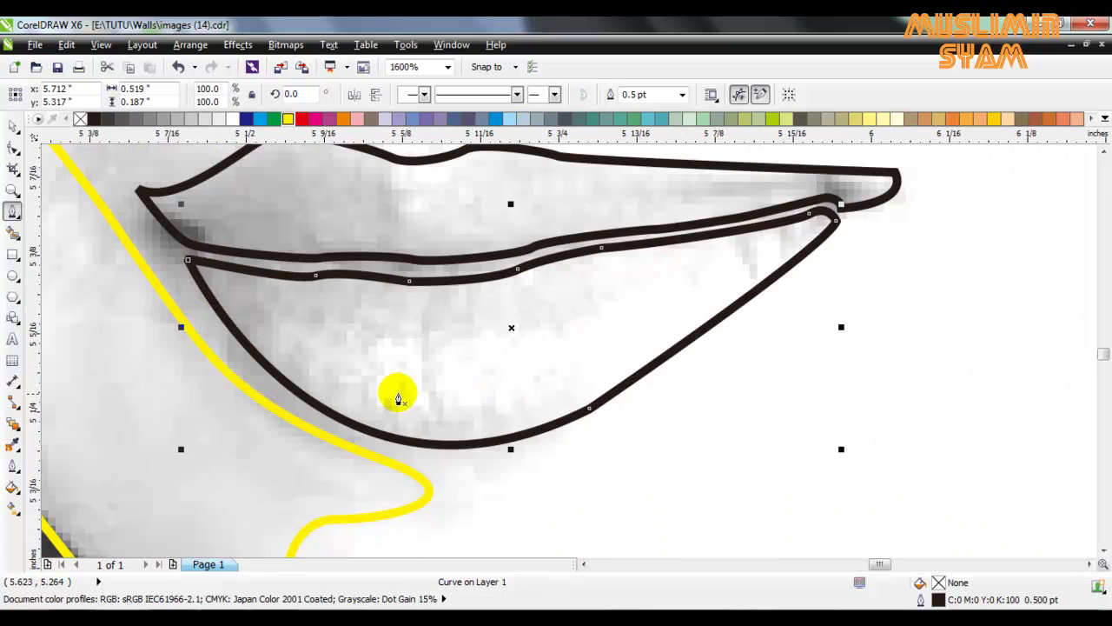
pyautogui.moveTo(435, 418); pyautogui.dragTo(452, 432)
pyautogui.click(436, 418)
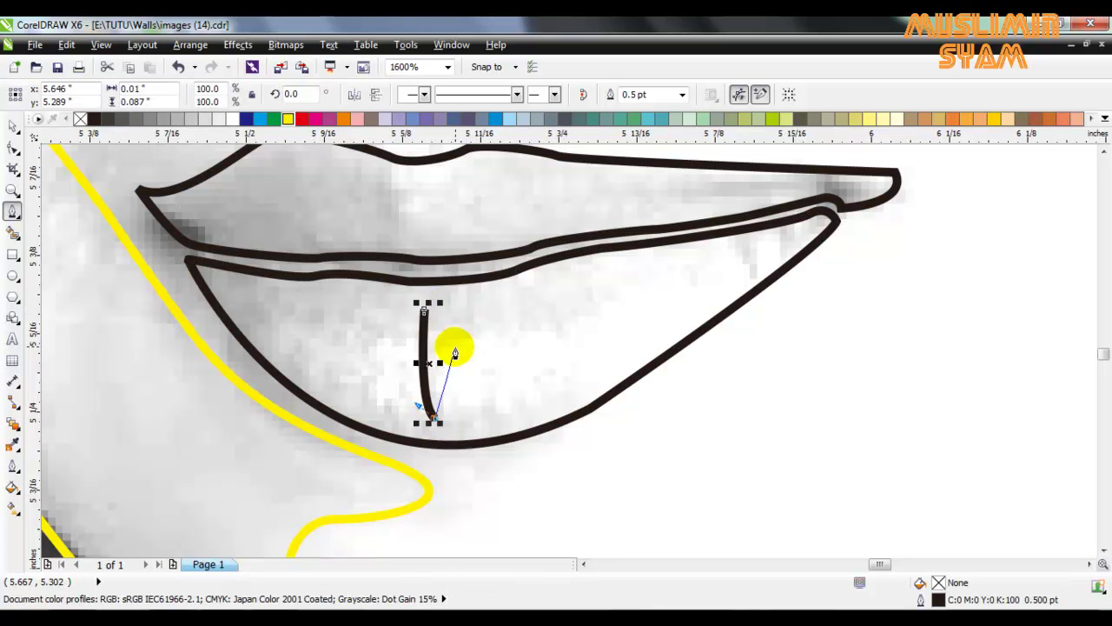
pyautogui.click(424, 308)
pyautogui.moveTo(437, 320); pyautogui.dragTo(439, 322)
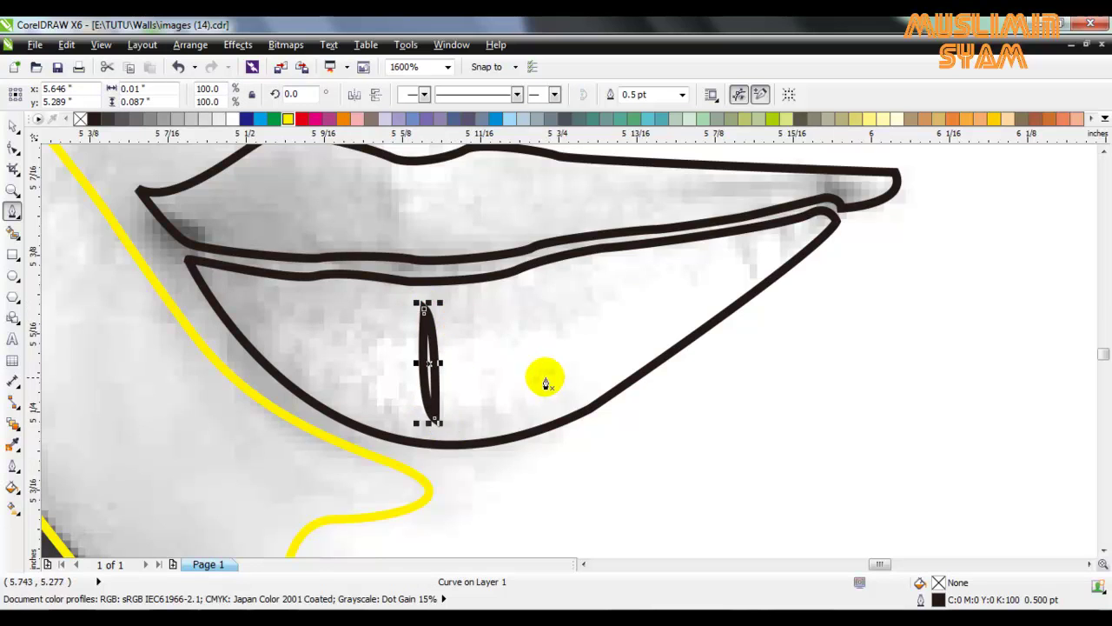
# Draw a second thin closed sliver just right of the first on the lower lip, about 0.015 by 0.07 inches.
pyautogui.scroll(-1, 529, 359)
pyautogui.scroll(1, 531, 372)
pyautogui.click(471, 298)
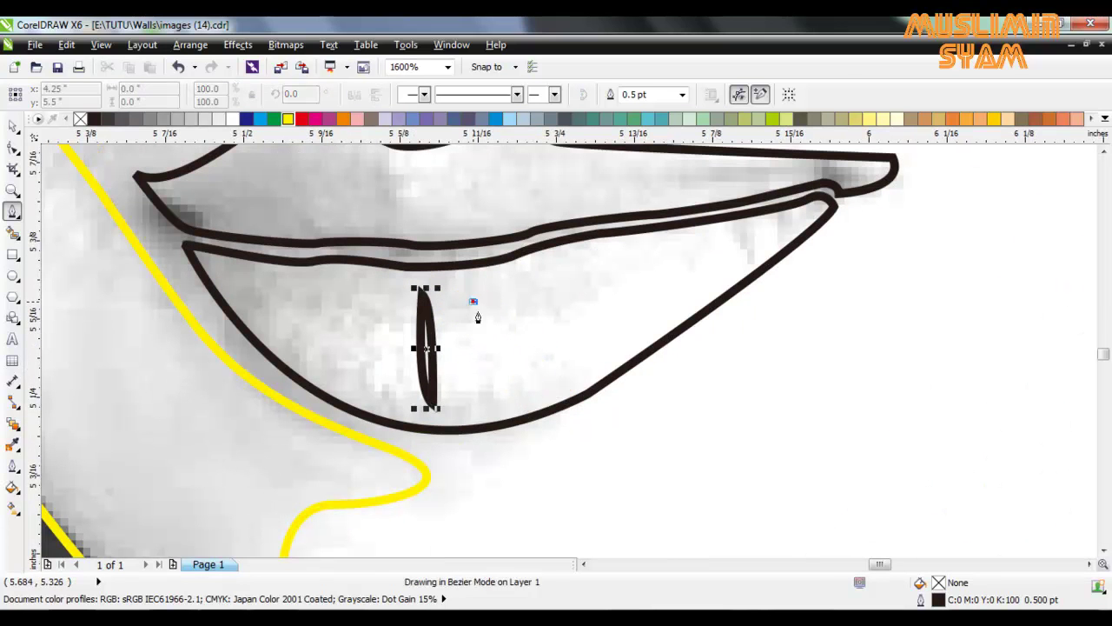
pyautogui.click(491, 396)
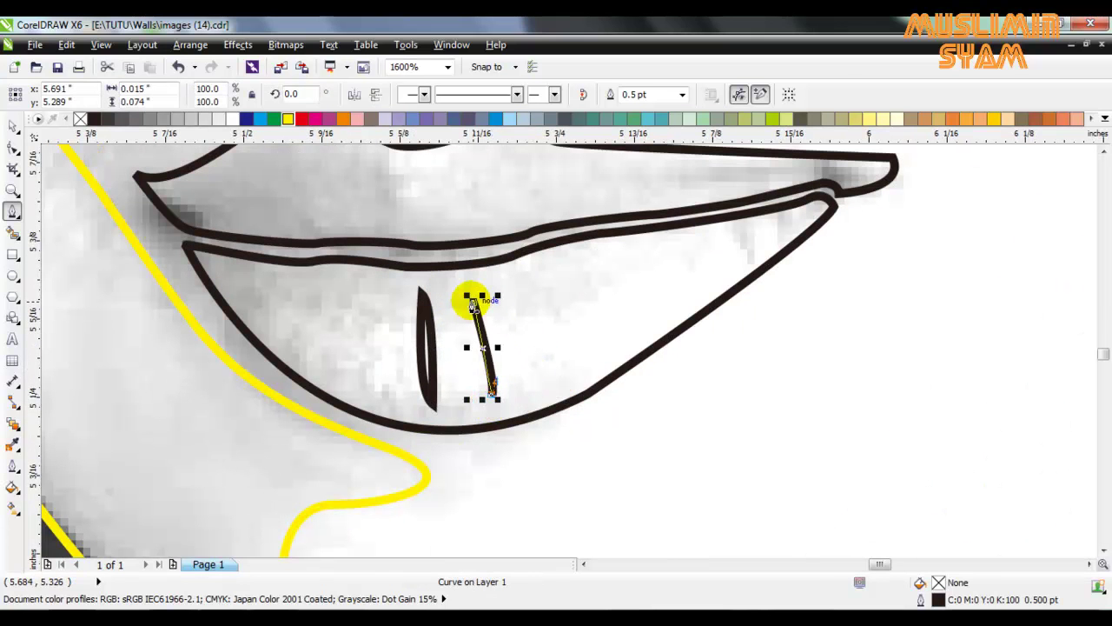
pyautogui.click(473, 301)
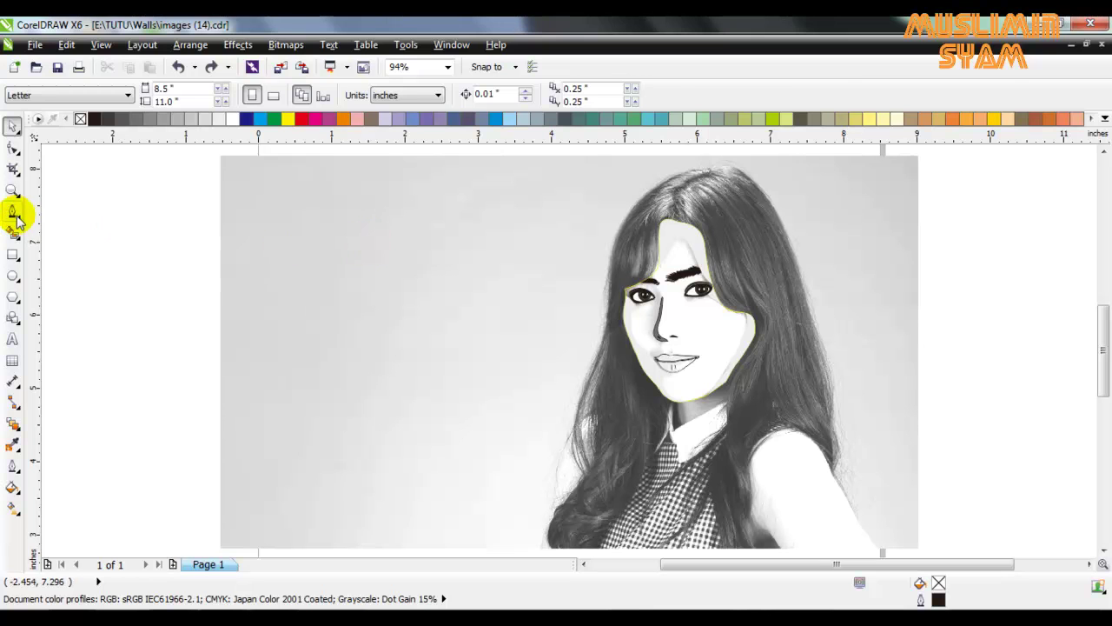
# Start the hair outline with the Pen tool, curving from the crown down the head's upper left, about 0.71 inches wide.
pyautogui.click(14, 213)
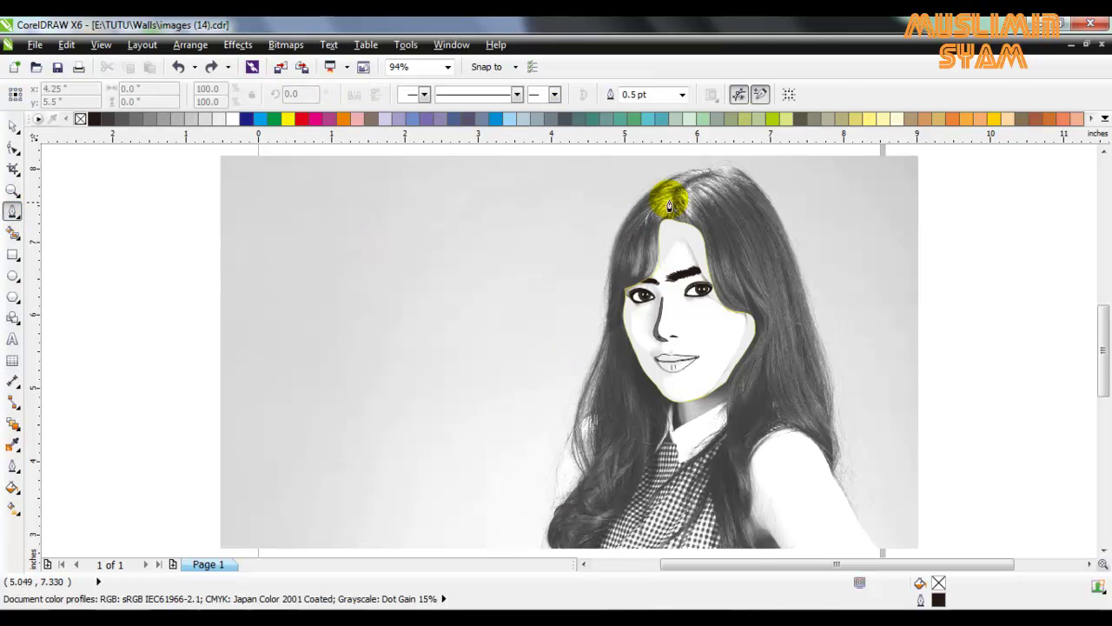
pyautogui.scroll(4, 672, 189)
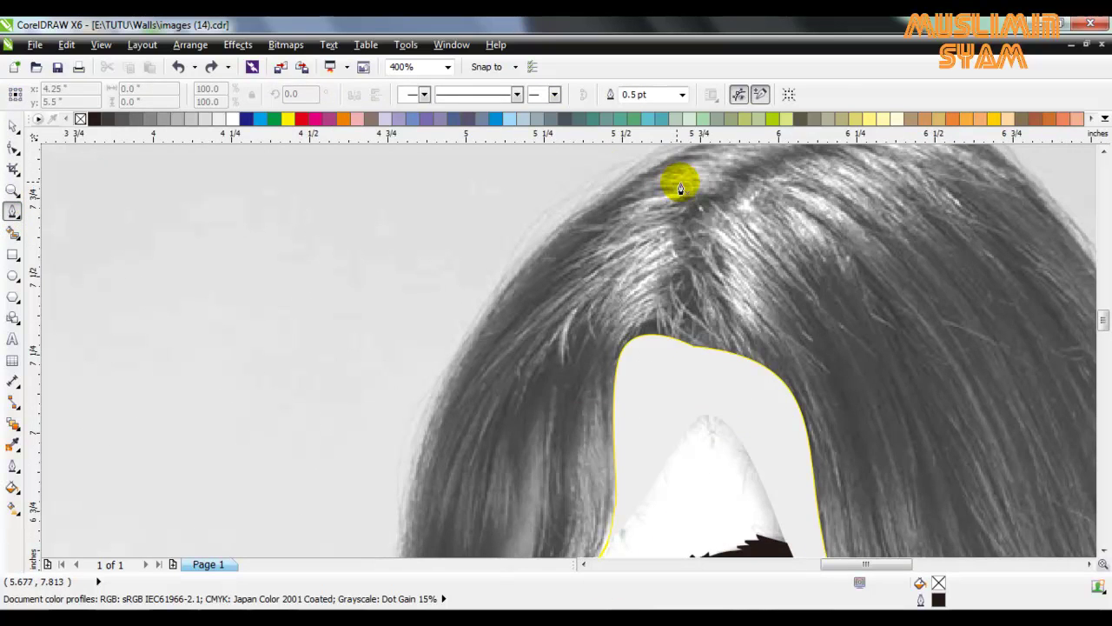
pyautogui.scroll(-2, 746, 233)
pyautogui.moveTo(1106, 345); pyautogui.dragTo(1101, 332)
pyautogui.scroll(1, 771, 243)
pyautogui.scroll(1, 772, 248)
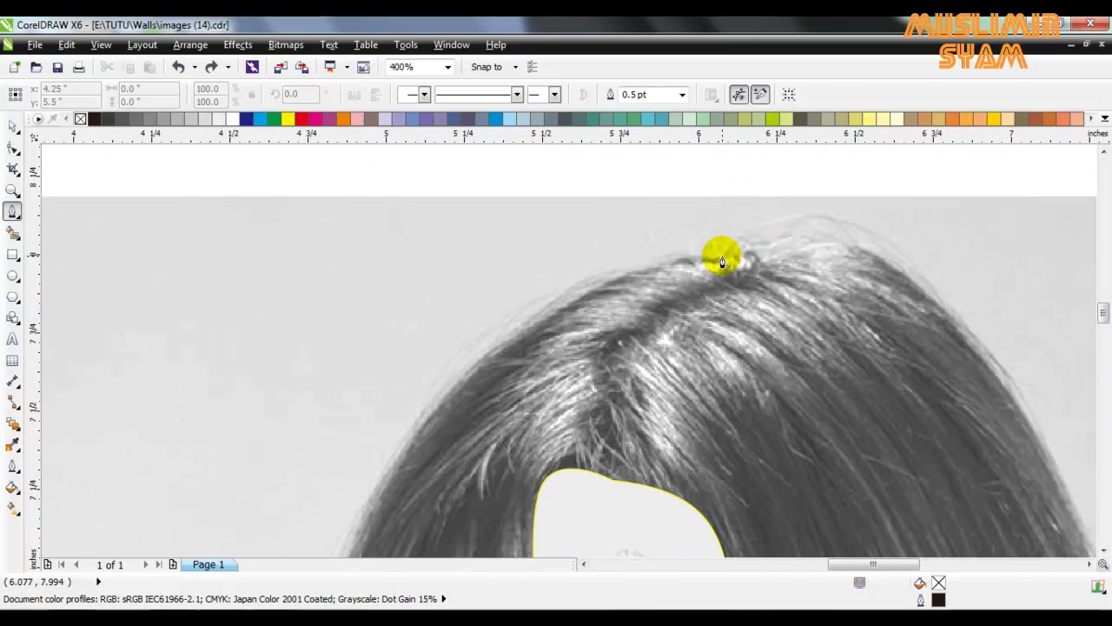
pyautogui.click(722, 254)
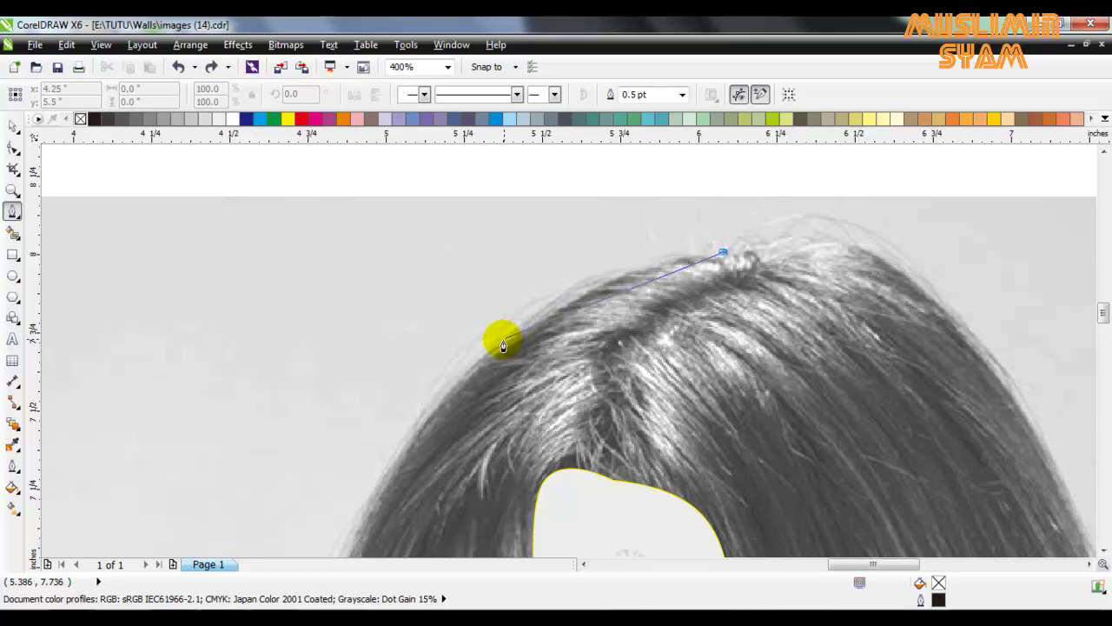
pyautogui.moveTo(412, 407); pyautogui.dragTo(390, 432)
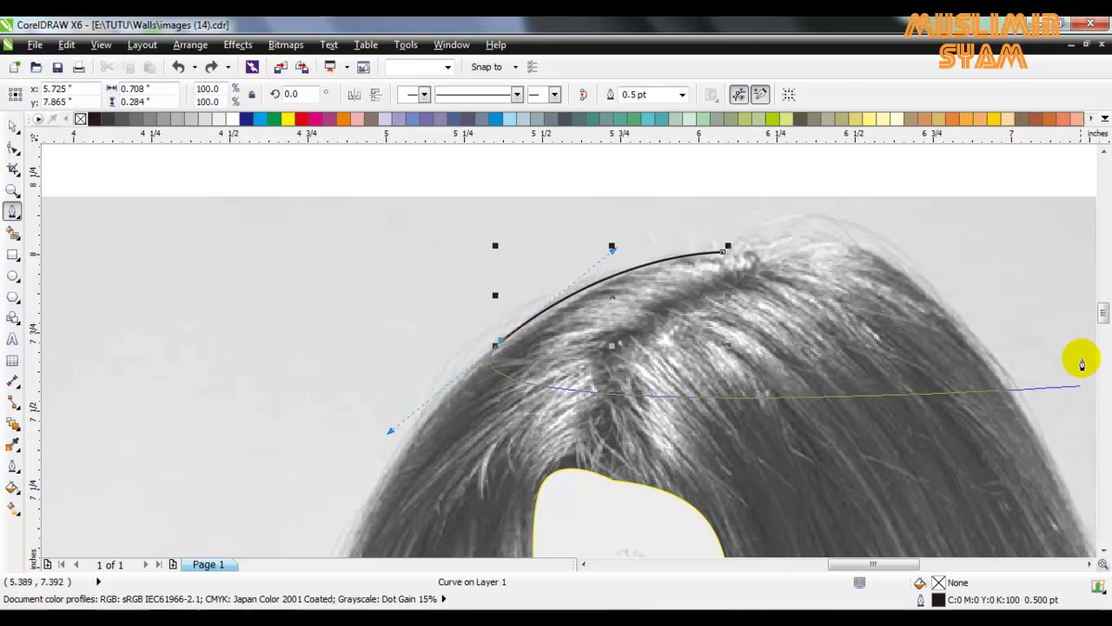
# Extend the hair outline down the head's left side to a pointed tip at eye level, making it about 1.37 by 1.75 inches.
pyautogui.scroll(-3, 1104, 325)
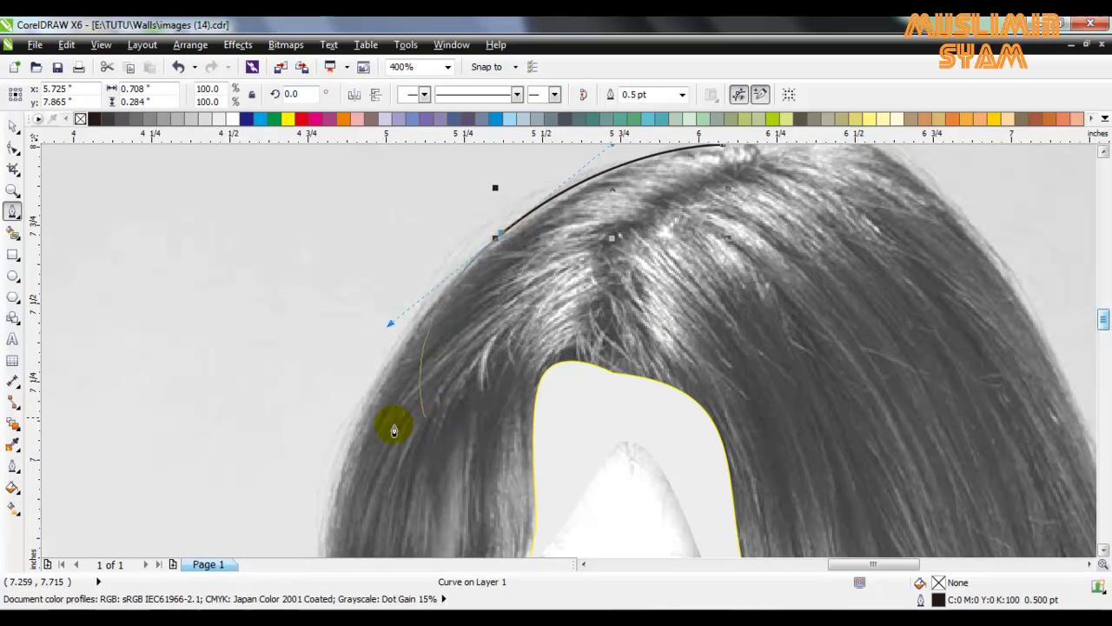
pyautogui.click(339, 474)
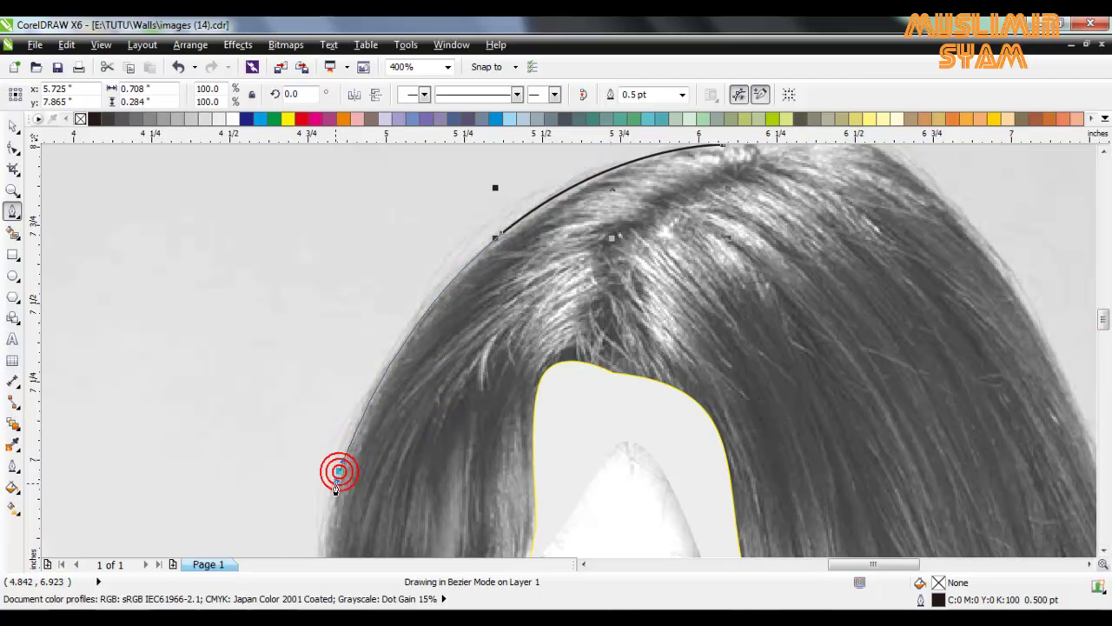
pyautogui.scroll(-2, 335, 478)
pyautogui.moveTo(1104, 319); pyautogui.dragTo(1104, 344)
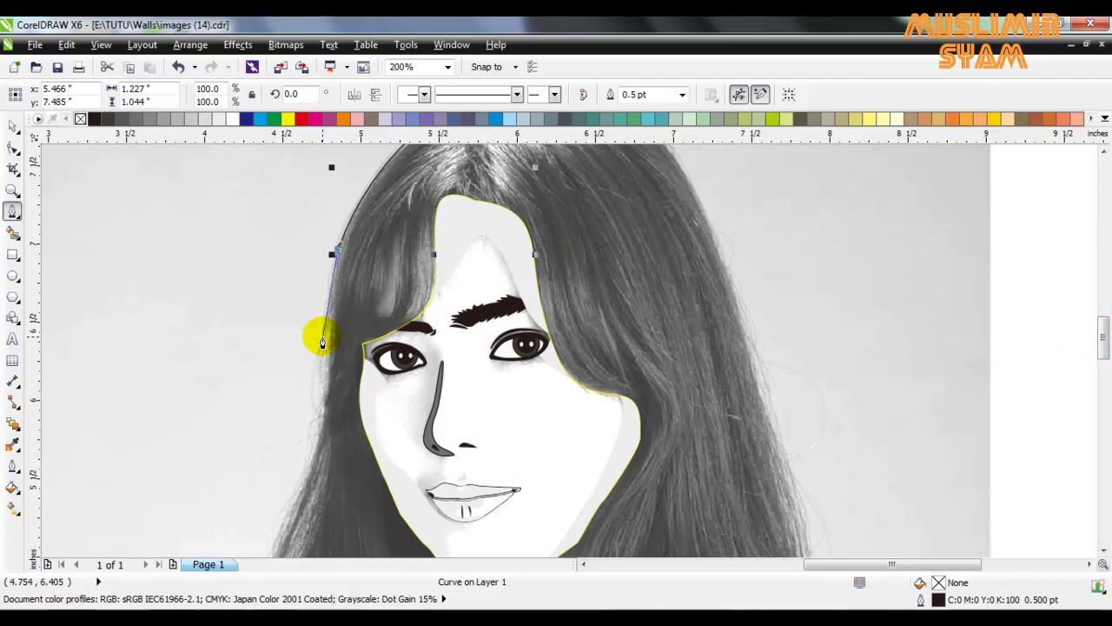
pyautogui.scroll(2, 334, 330)
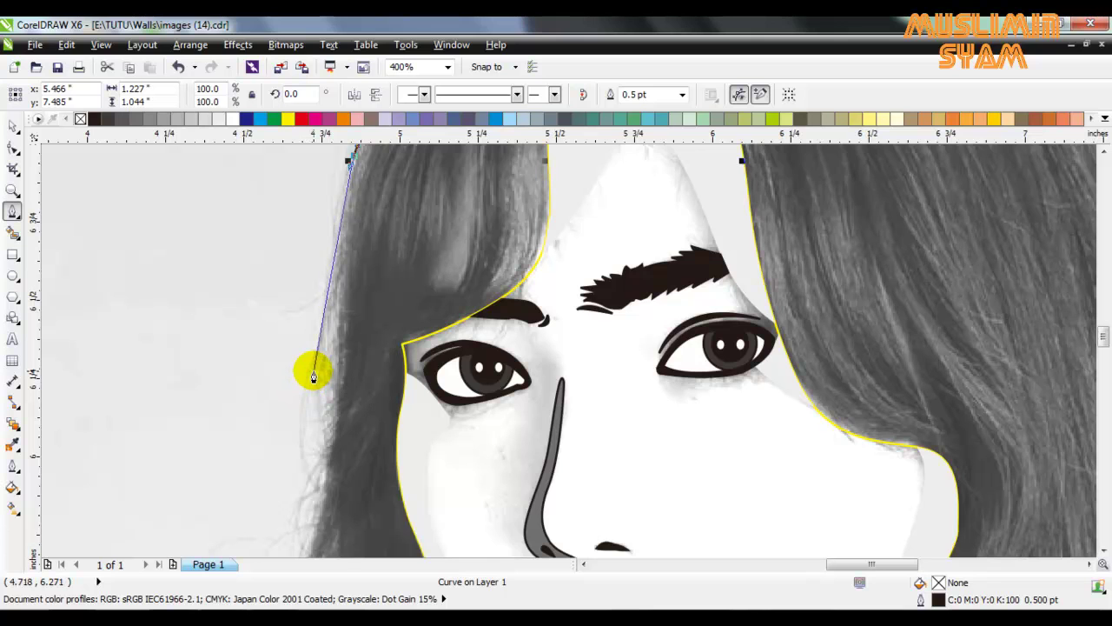
pyautogui.moveTo(309, 374); pyautogui.dragTo(293, 425)
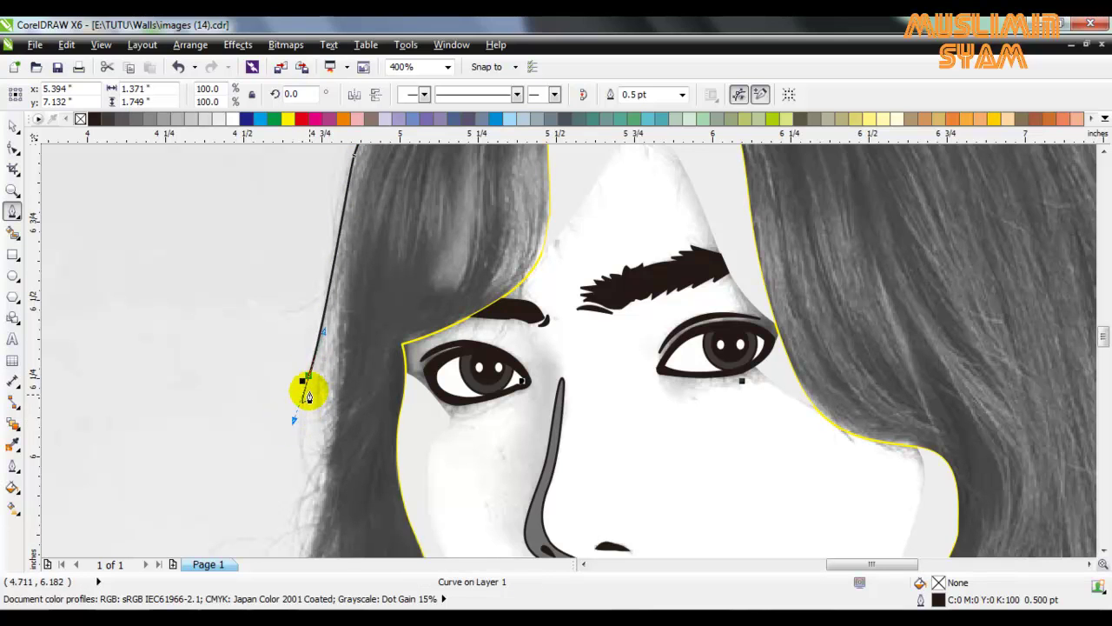
pyautogui.click(309, 379)
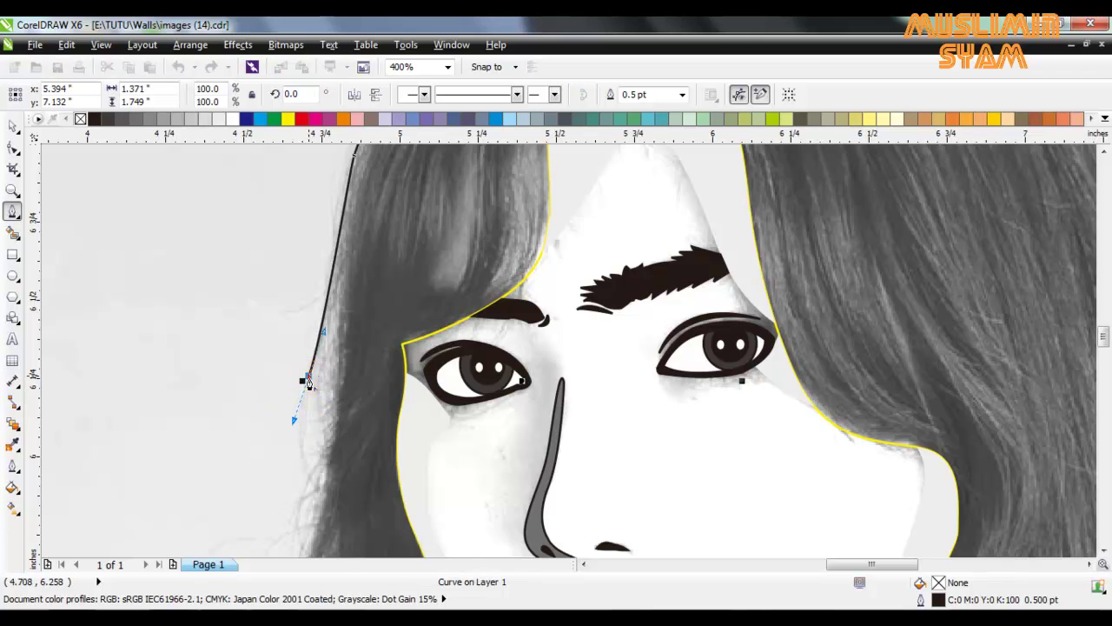
# Trace back up from the tip to form a pointed strand, and continue the outline down to chin level, about 1.62 by 2.9 inches overall.
pyautogui.moveTo(350, 266); pyautogui.dragTo(341, 304)
pyautogui.keyDown('alt'); pyautogui.click(342, 301); pyautogui.keyUp('alt')
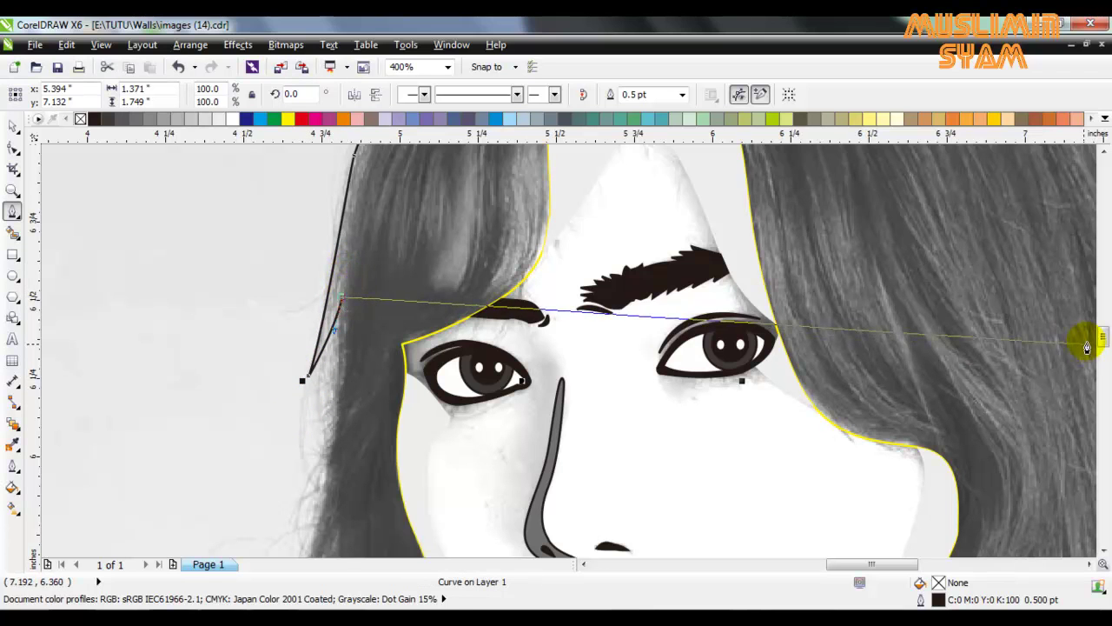
pyautogui.moveTo(1100, 336); pyautogui.dragTo(1099, 340)
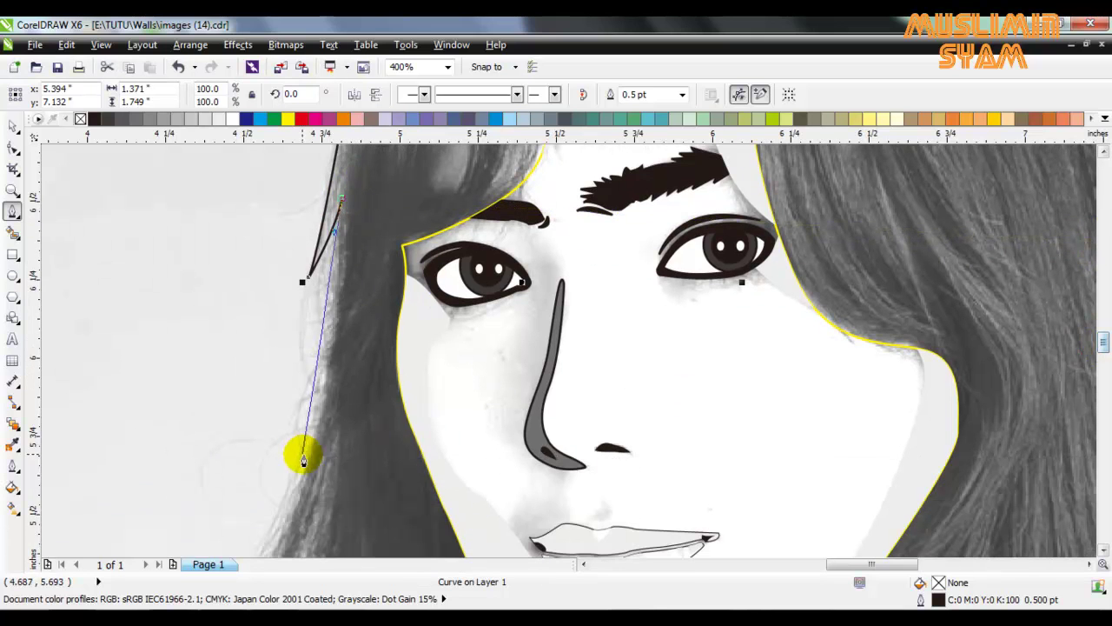
pyautogui.moveTo(317, 426); pyautogui.dragTo(298, 474)
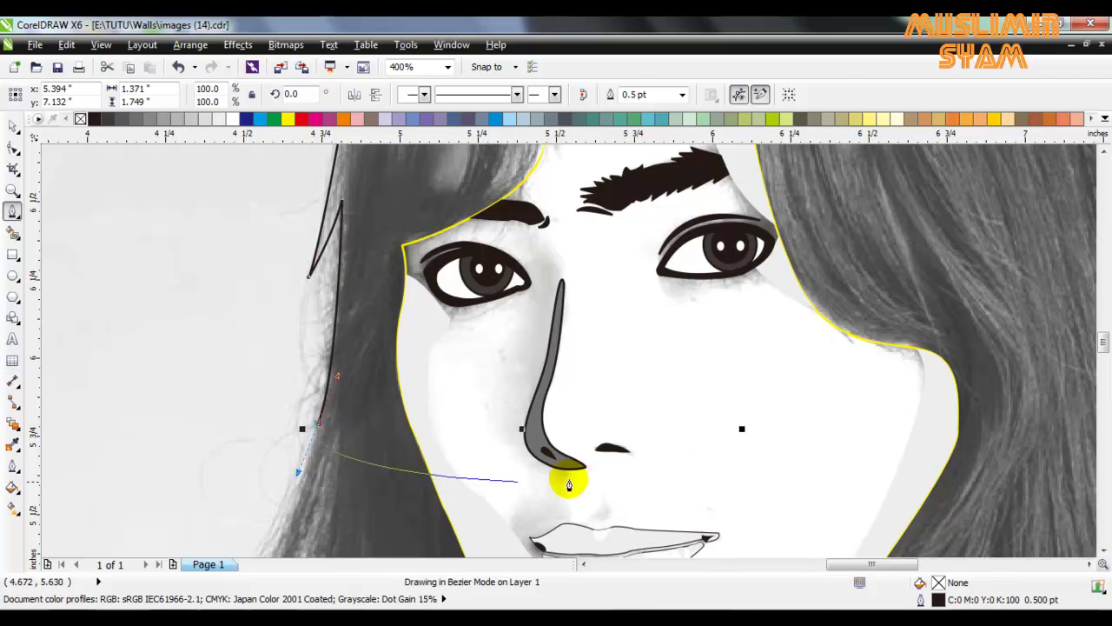
pyautogui.moveTo(1101, 342); pyautogui.dragTo(1101, 344)
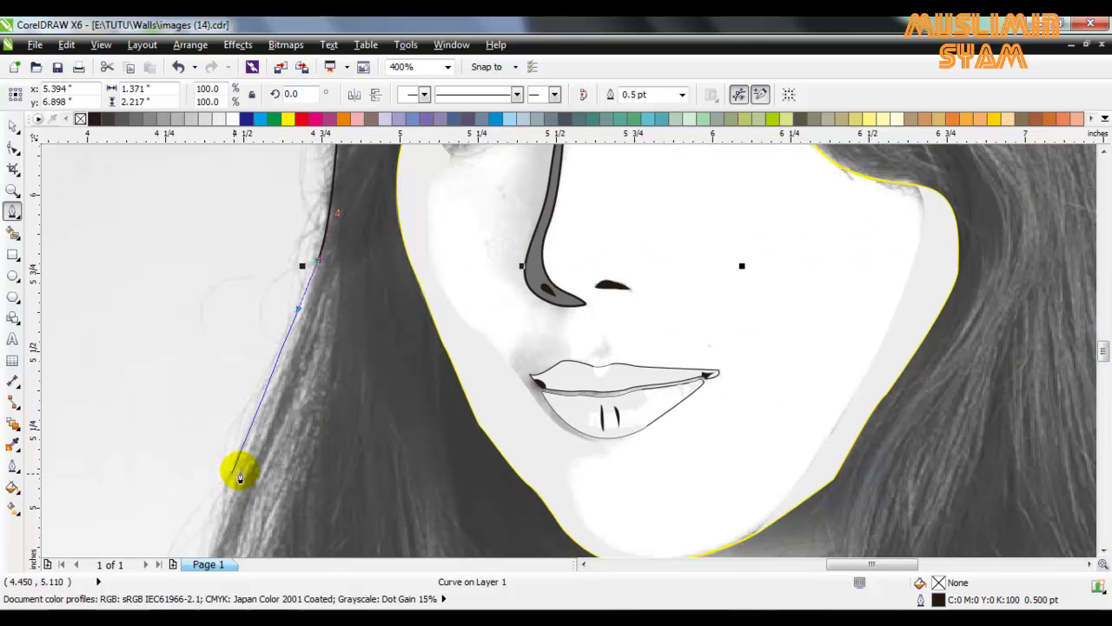
pyautogui.moveTo(225, 478)
pyautogui.mouseDown()
pyautogui.moveTo(206, 518)
pyautogui.moveTo(213, 496)
pyautogui.mouseUp()
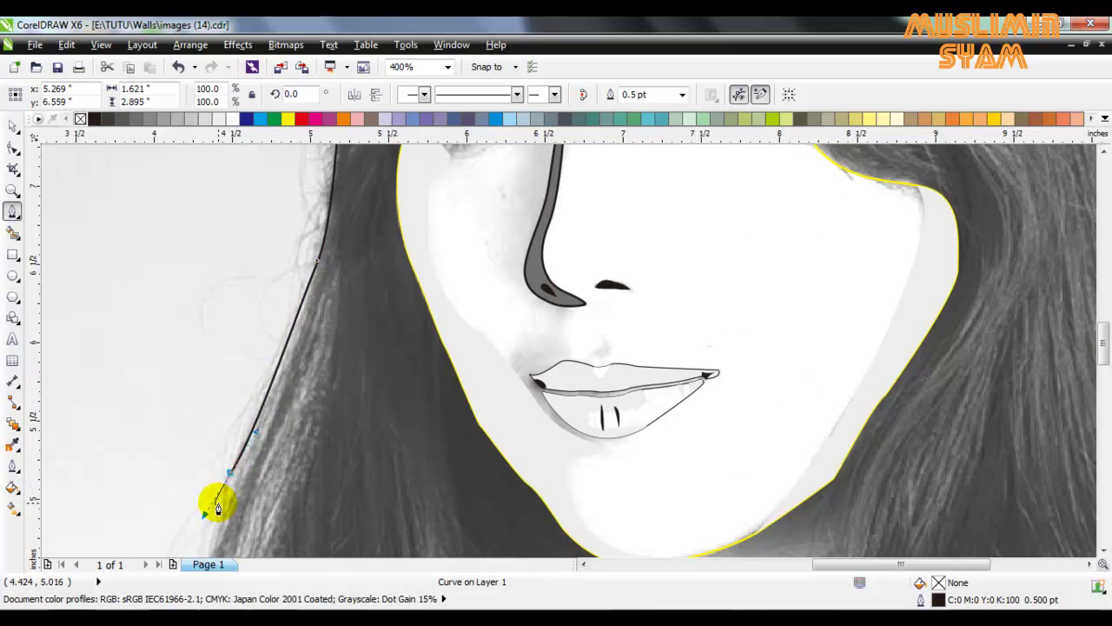
# Continue the hair outline down past the neck to the tip of a loose strand, about 2.02 by 4.26 inches overall.
pyautogui.scroll(-2, 214, 496)
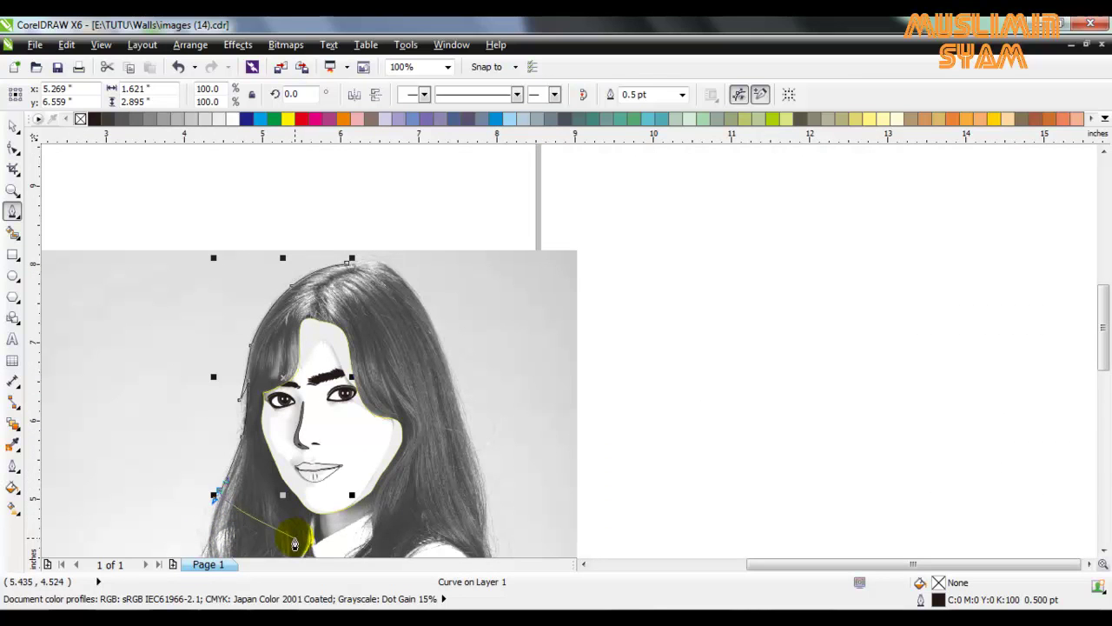
pyautogui.scroll(-2, 1108, 348)
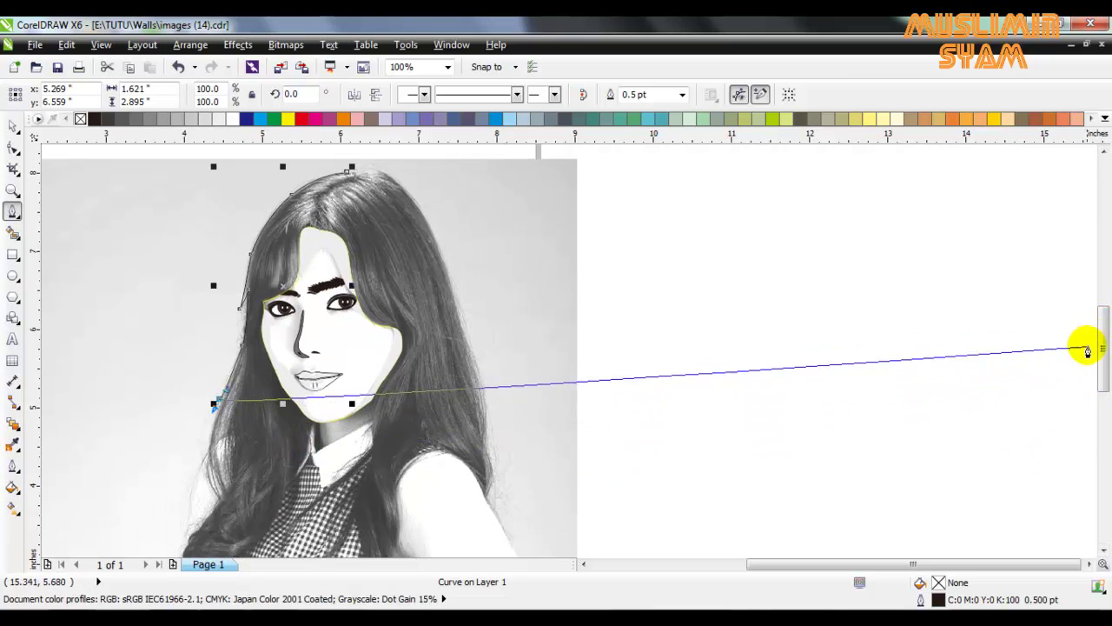
pyautogui.scroll(-2, 1102, 339)
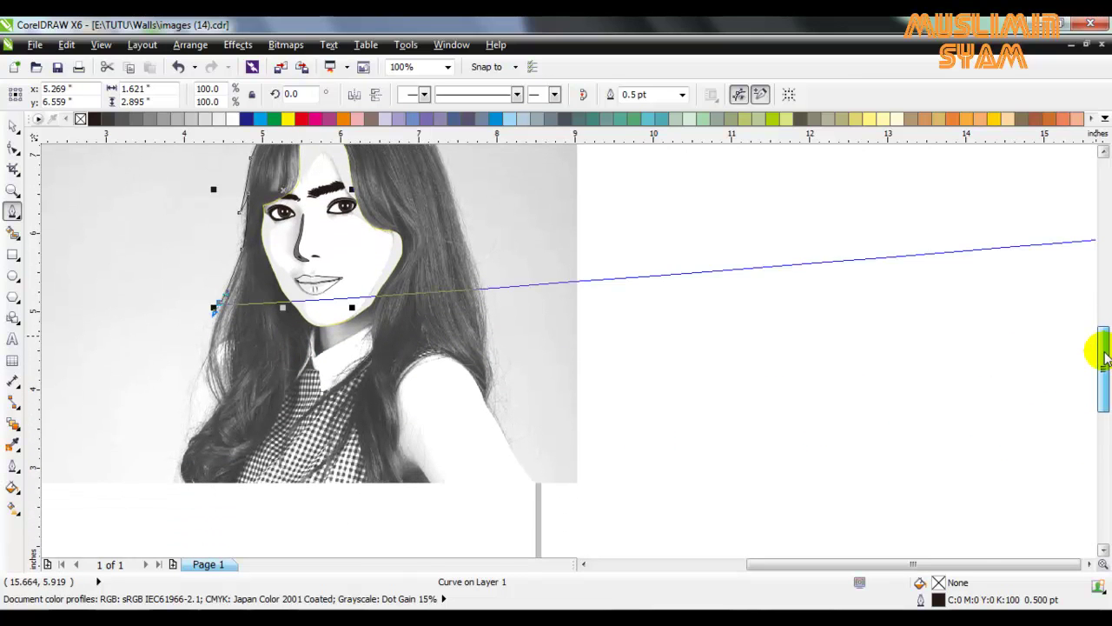
pyautogui.scroll(2, 199, 367)
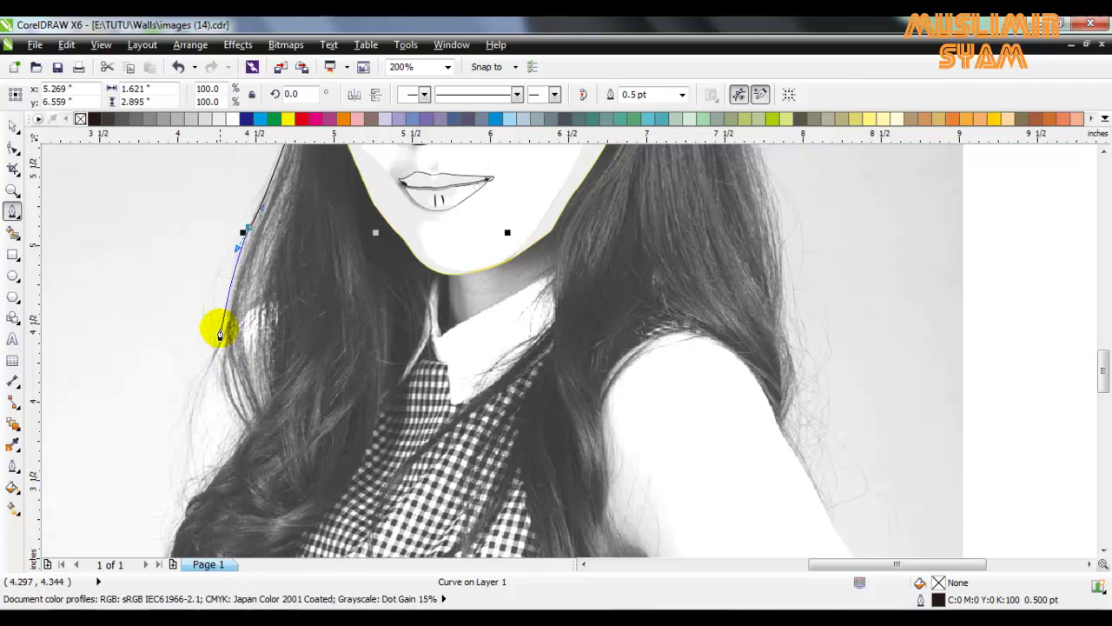
pyautogui.click(225, 327)
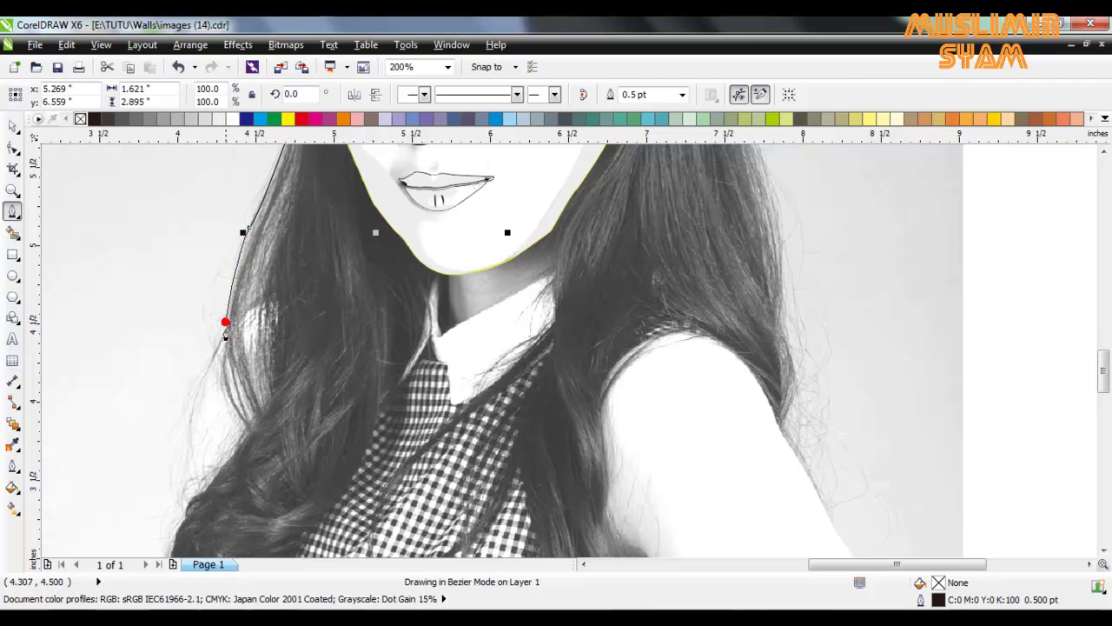
pyautogui.moveTo(226, 341); pyautogui.dragTo(226, 341)
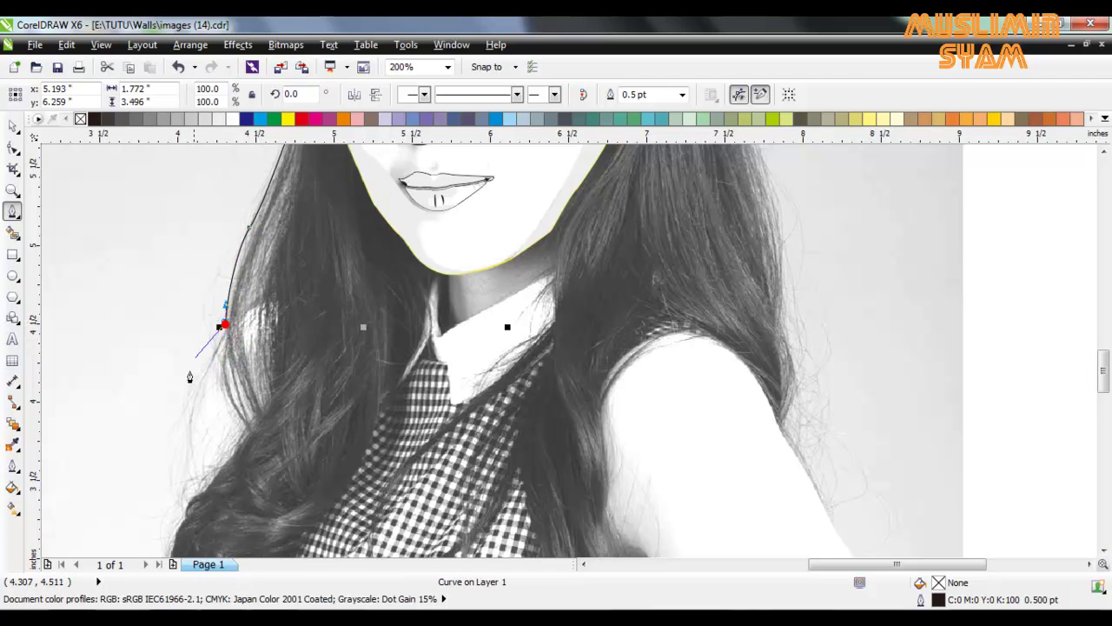
pyautogui.moveTo(186, 440)
pyautogui.mouseDown()
pyautogui.moveTo(186, 493)
pyautogui.moveTo(186, 445)
pyautogui.mouseUp()
# Trace the loose strand's inner edge back up, turn sharply at its root, and curve down to the notch above the curled hair.
pyautogui.click(216, 364)
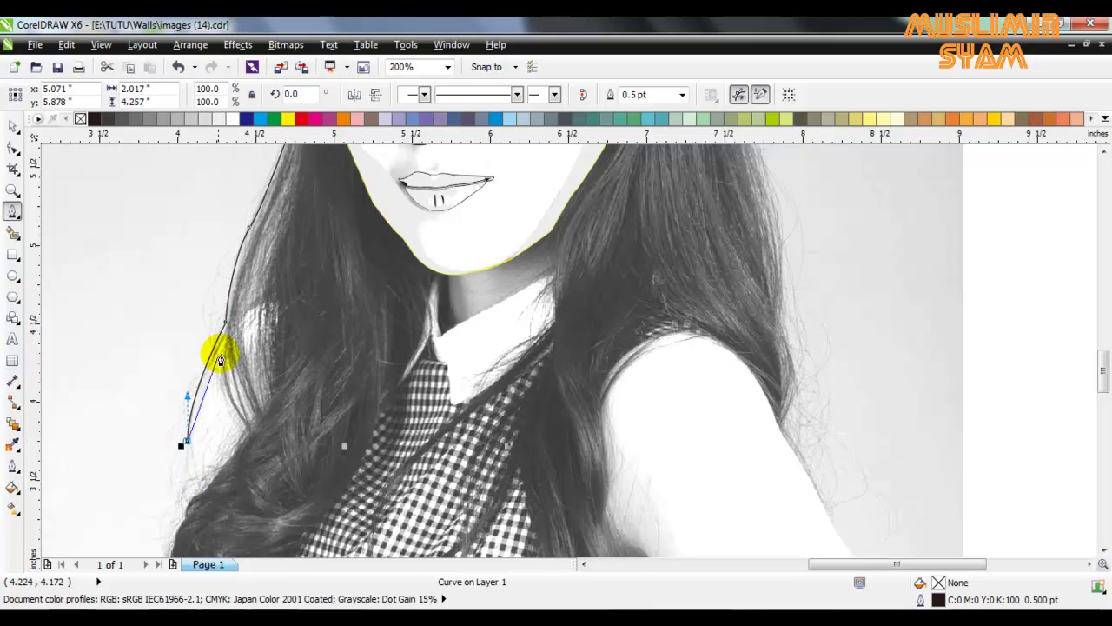
pyautogui.click(224, 345)
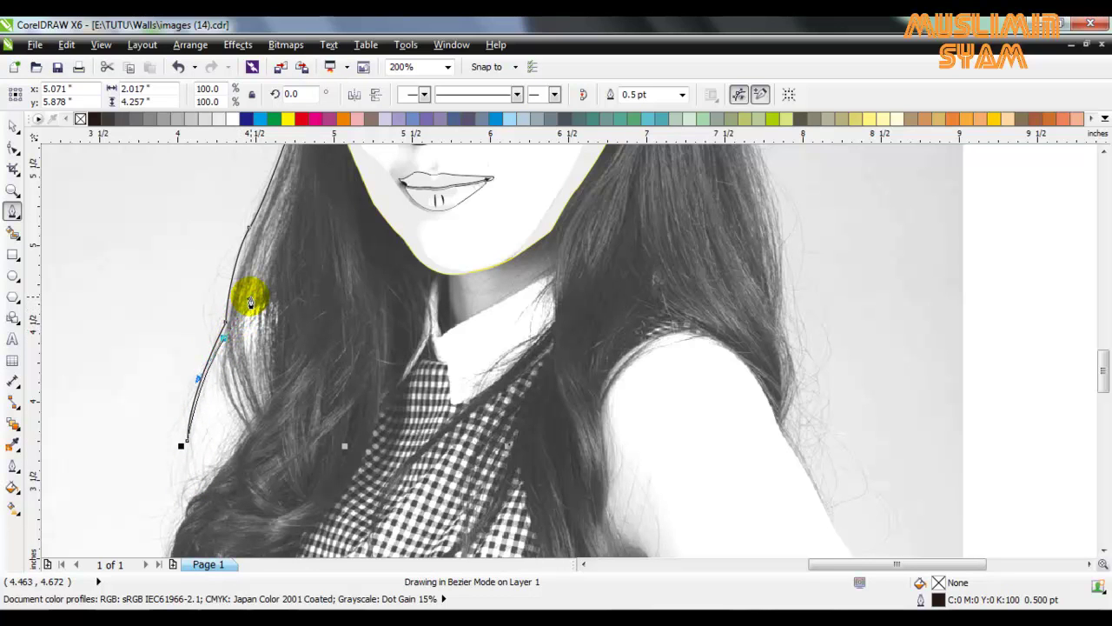
pyautogui.click(225, 315)
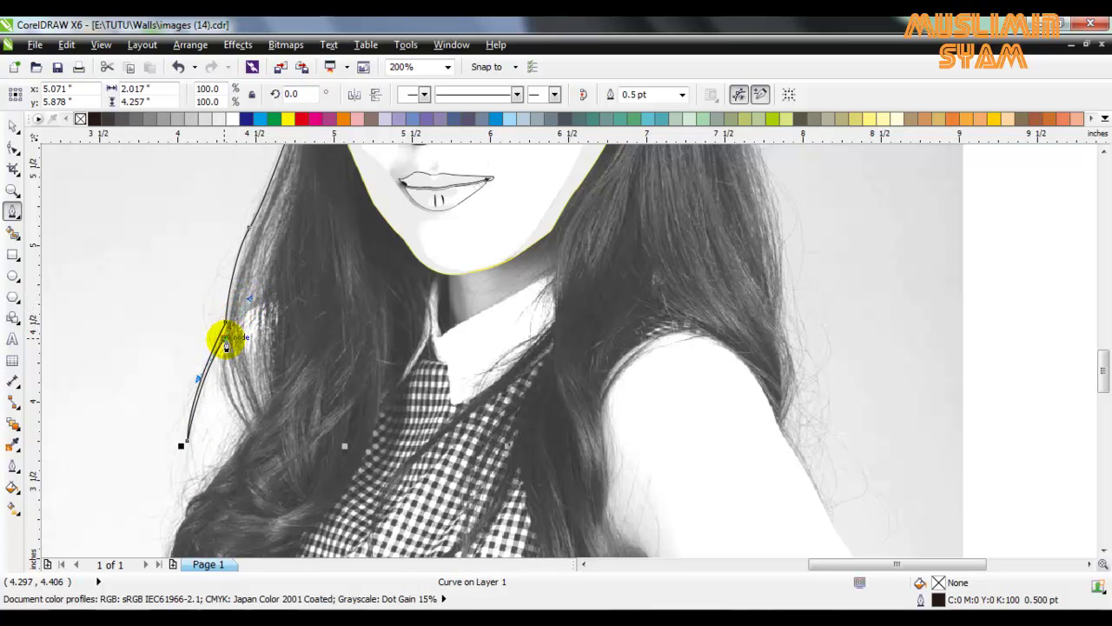
pyautogui.click(225, 341)
pyautogui.scroll(2, 214, 374)
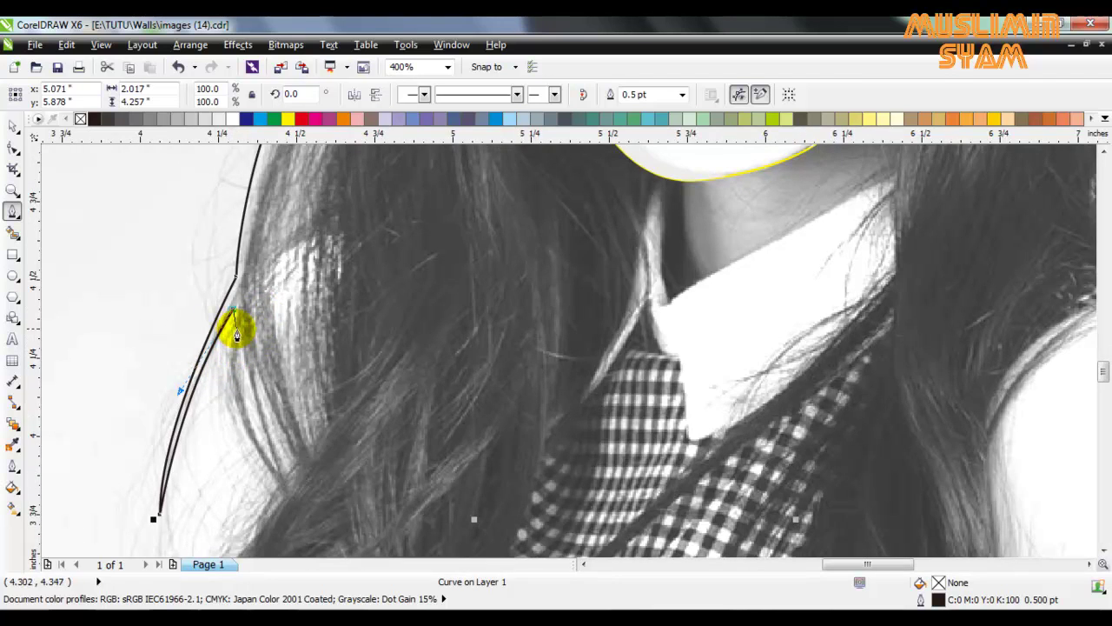
pyautogui.moveTo(233, 339); pyautogui.dragTo(225, 357)
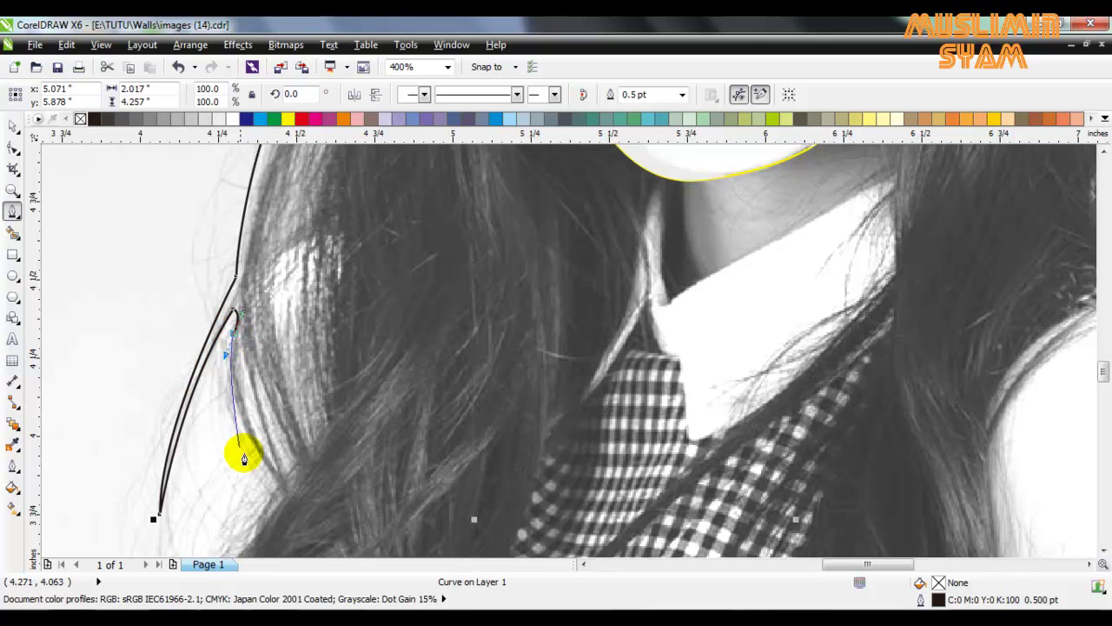
pyautogui.moveTo(275, 486); pyautogui.dragTo(331, 546)
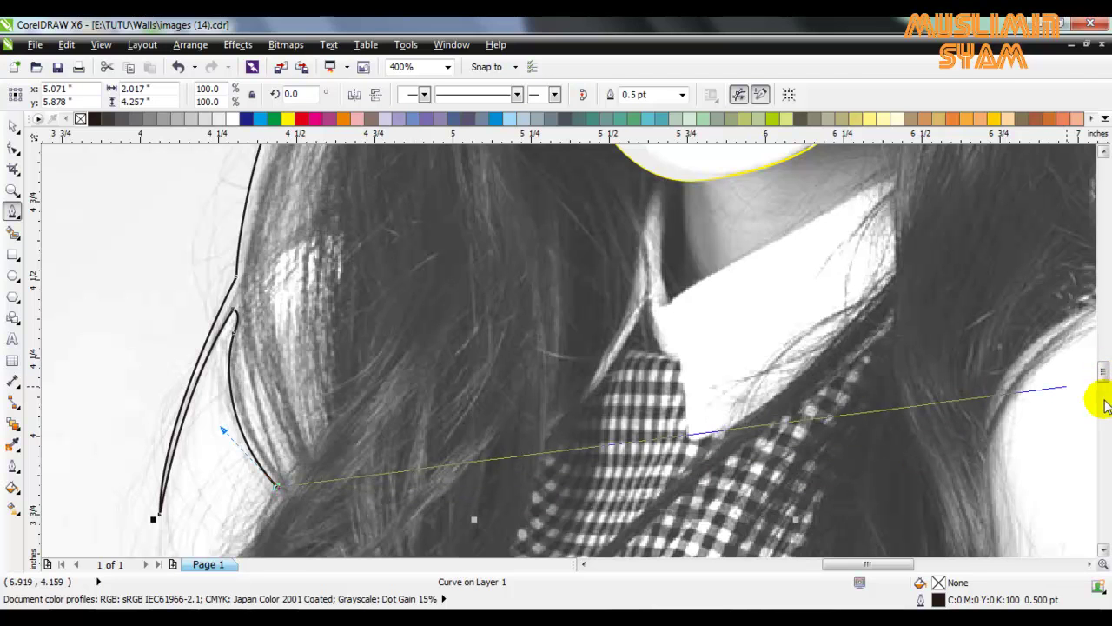
# Trace the outer edge of the curled hair down from the notch with short curves, bringing the outline to about 2.1 by 4.9 inches.
pyautogui.scroll(-10, 1102, 374)
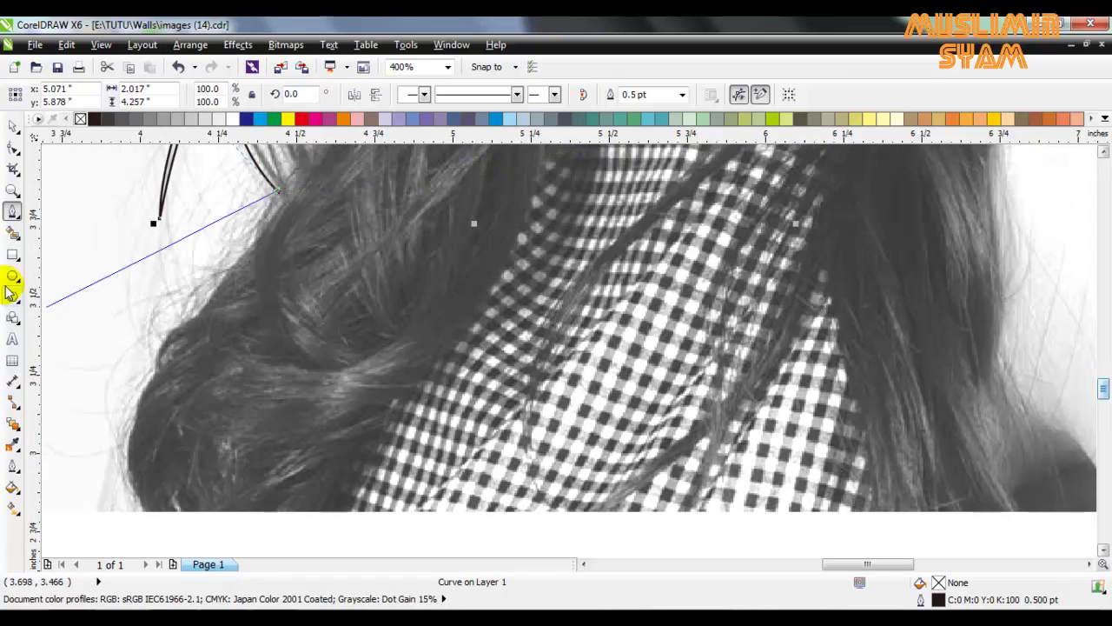
pyautogui.moveTo(250, 258)
pyautogui.mouseDown()
pyautogui.moveTo(200, 280)
pyautogui.moveTo(205, 289)
pyautogui.moveTo(236, 269)
pyautogui.mouseUp()
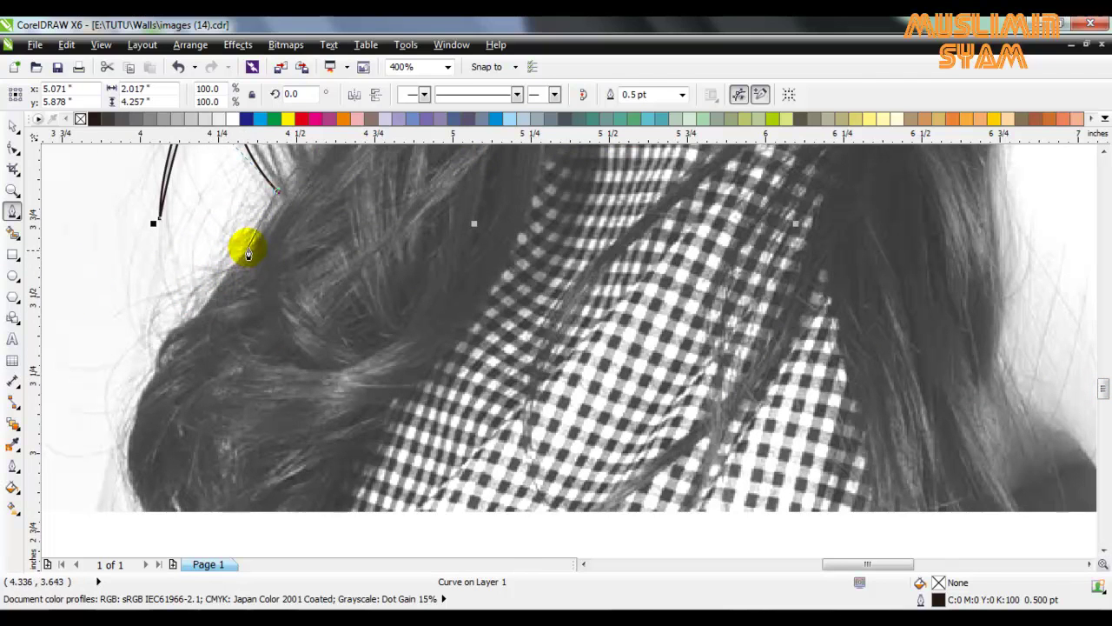
pyautogui.click(253, 249)
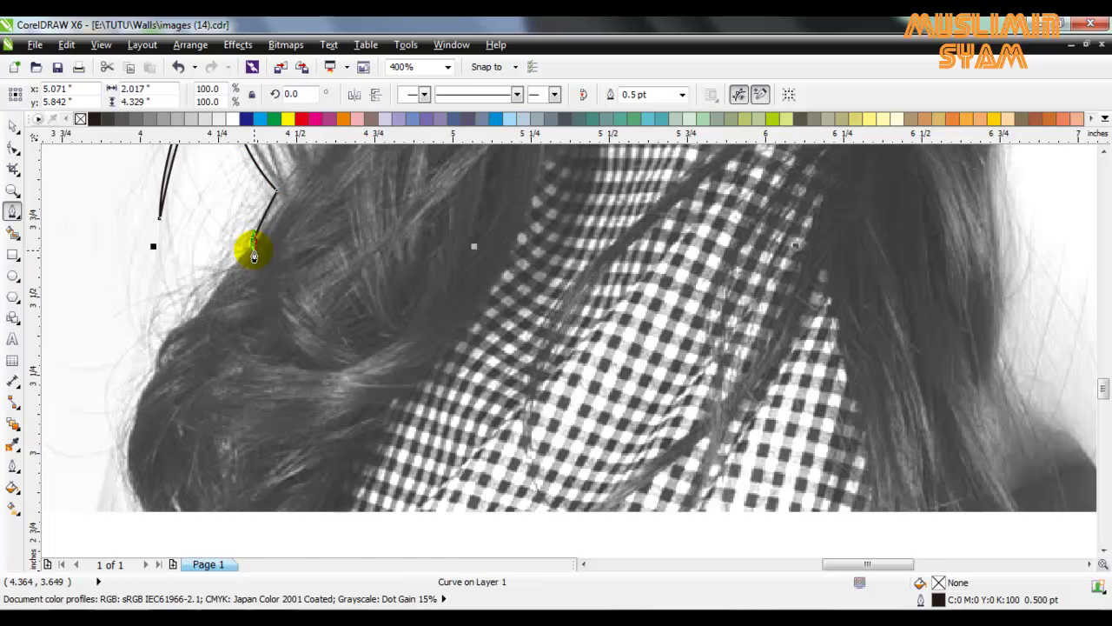
pyautogui.moveTo(185, 315)
pyautogui.mouseDown()
pyautogui.moveTo(198, 331)
pyautogui.moveTo(188, 326)
pyautogui.mouseUp()
pyautogui.moveTo(151, 367)
pyautogui.mouseDown()
pyautogui.moveTo(163, 408)
pyautogui.moveTo(153, 392)
pyautogui.moveTo(133, 440)
pyautogui.mouseUp()
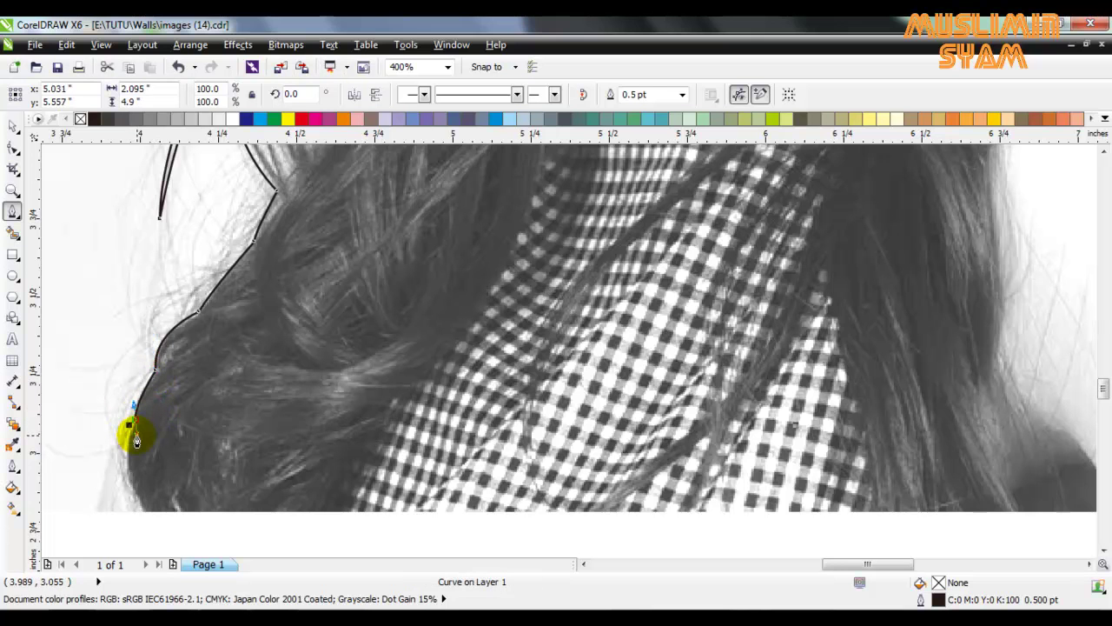
# Round the bottom of the curled hair and end the segment on the photo's bottom edge, about 2.12 by 5.19 inches overall.
pyautogui.scroll(-1, 126, 443)
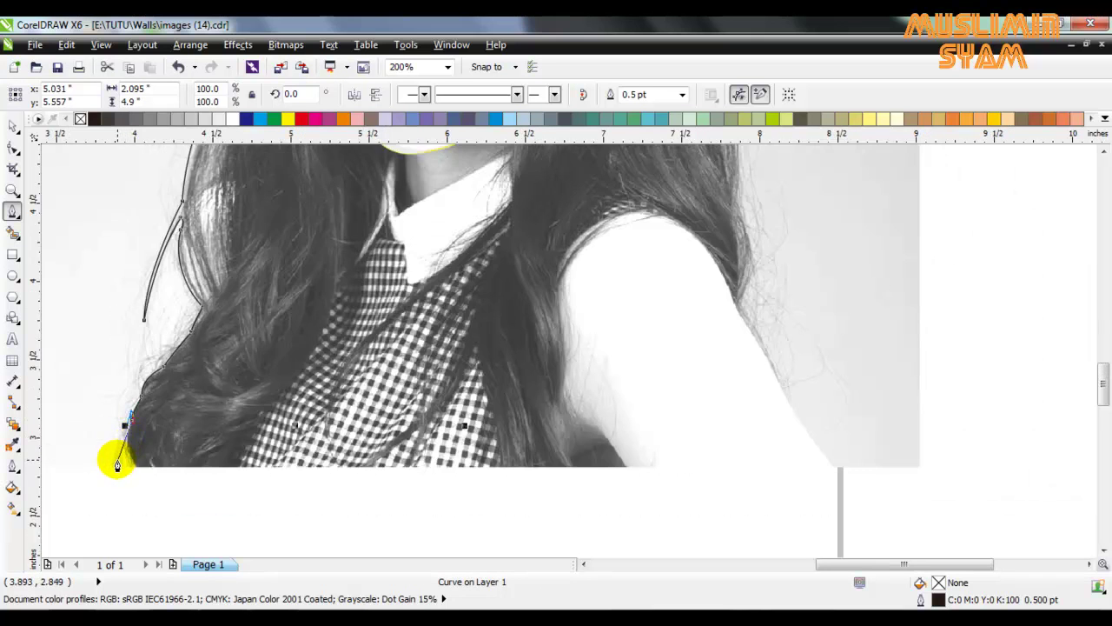
pyautogui.scroll(1, 119, 453)
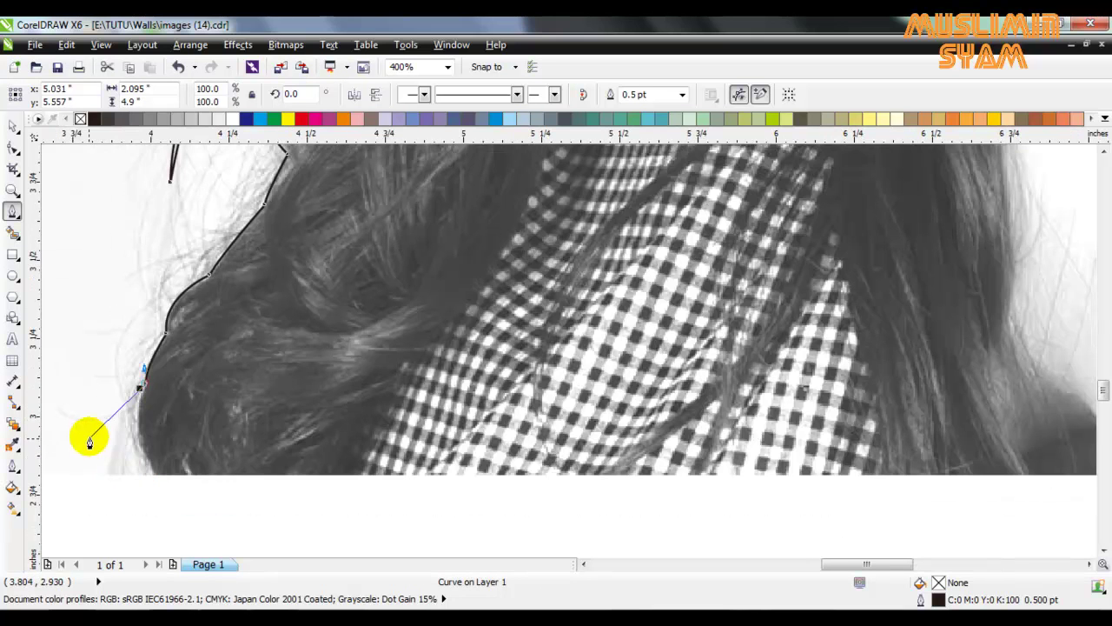
pyautogui.moveTo(146, 467); pyautogui.dragTo(164, 500)
pyautogui.click(146, 467)
pyautogui.scroll(2, 151, 476)
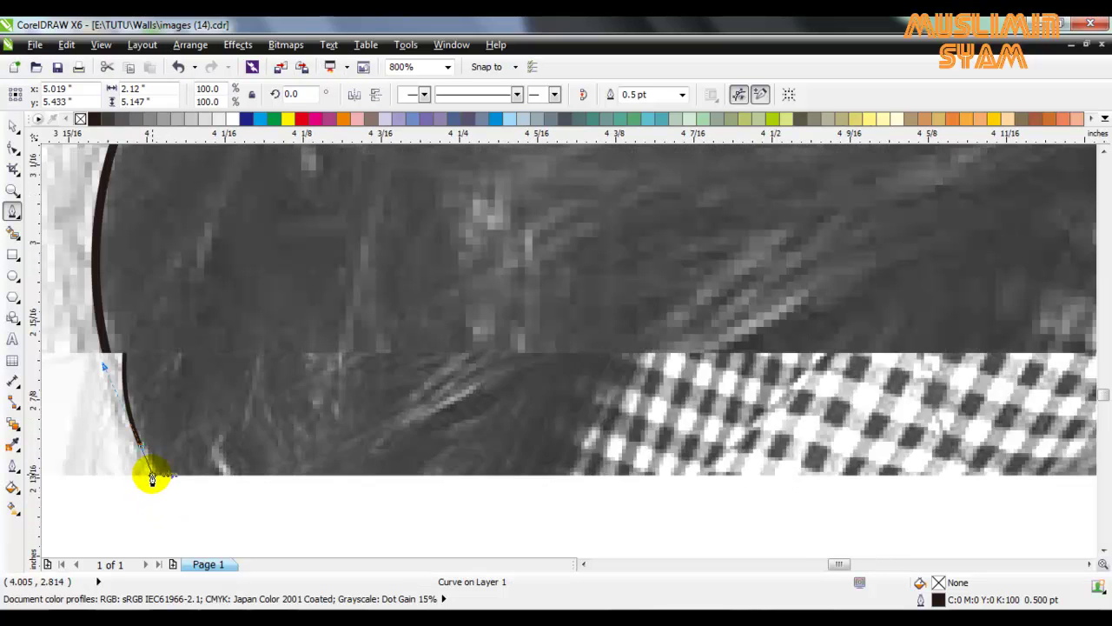
pyautogui.click(154, 473)
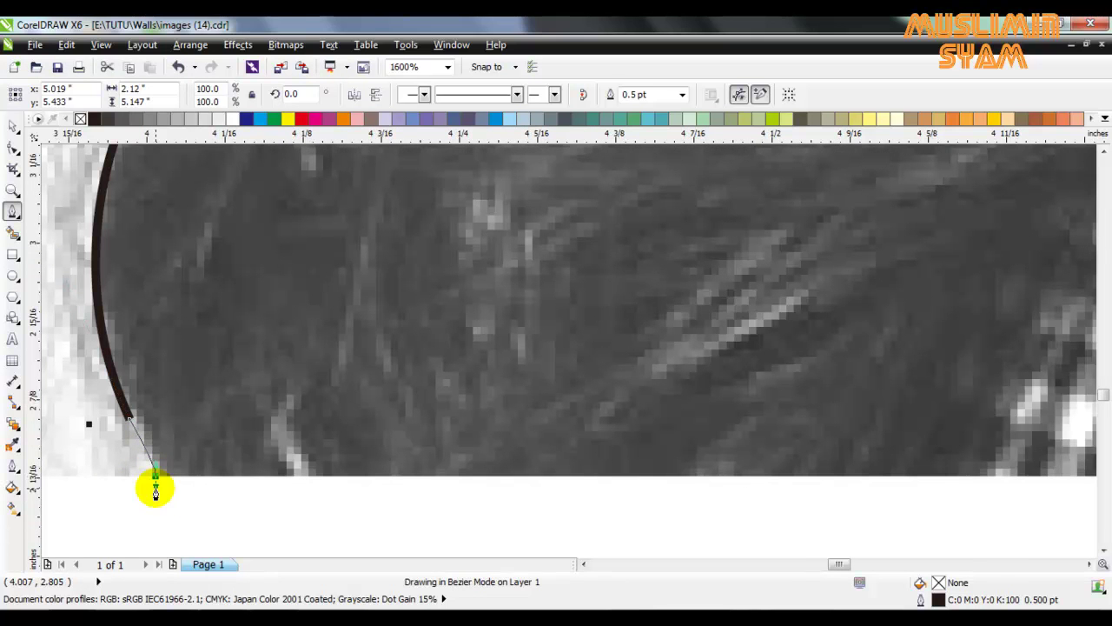
# Run the hair outline along the photo's bottom edge to the checkered shirt, and add the first segment up the hair's inner edge.
pyautogui.scroll(-2, 208, 457)
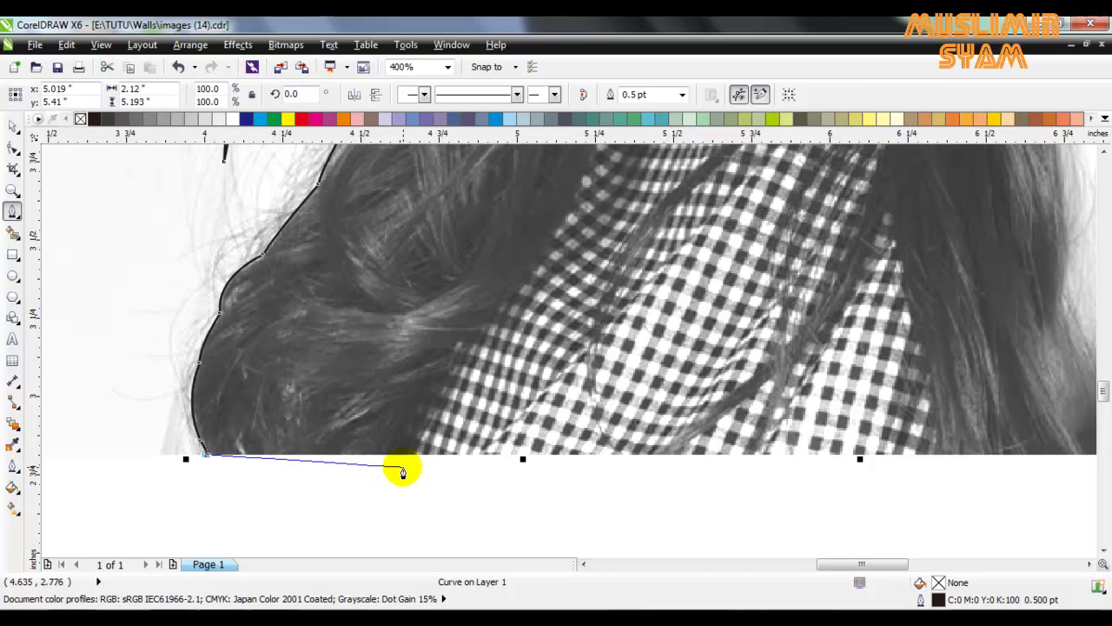
pyautogui.scroll(1, 405, 464)
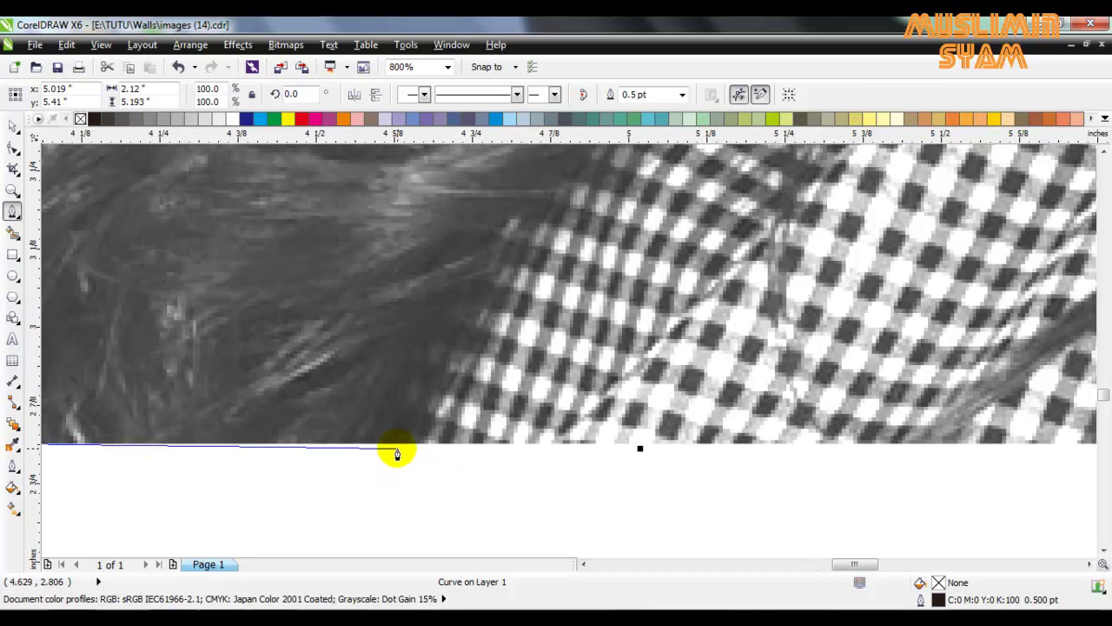
pyautogui.click(415, 447)
pyautogui.scroll(-2, 415, 448)
pyautogui.scroll(1, 467, 389)
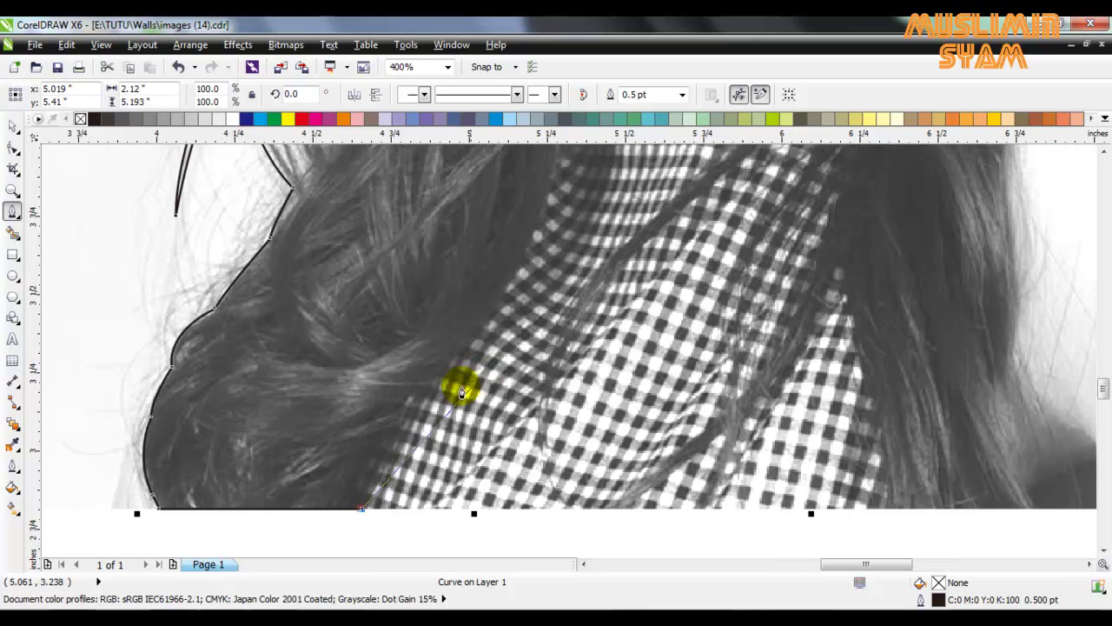
pyautogui.click(398, 428)
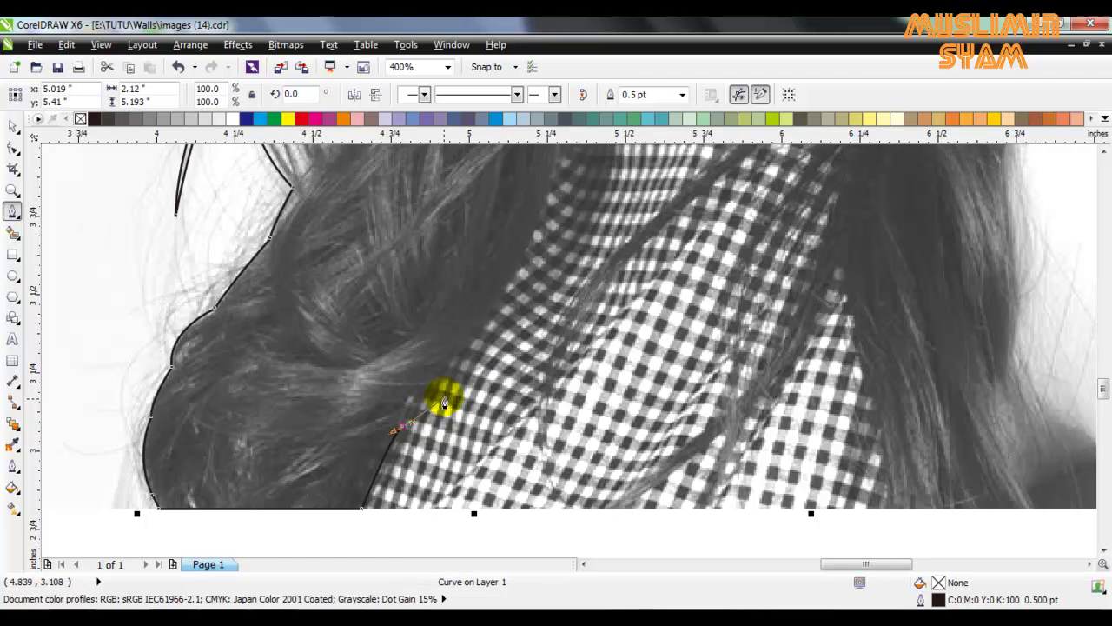
# Continue the hair outline up the inner edge along the checkered shirt with short curved segments to below the collar.
pyautogui.moveTo(435, 391); pyautogui.dragTo(435, 385)
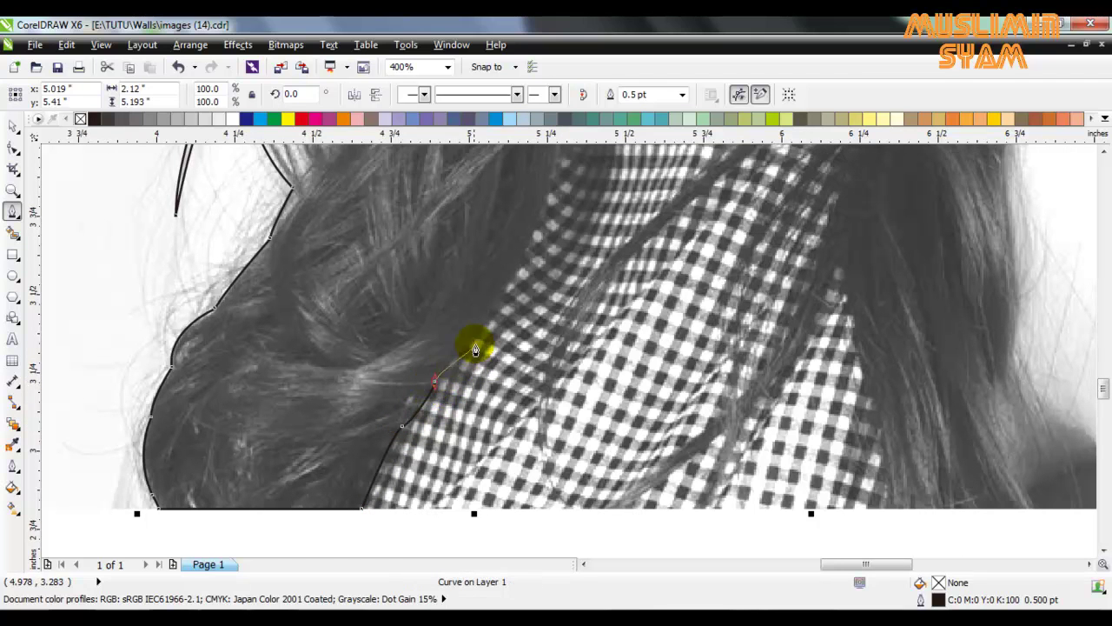
pyautogui.moveTo(505, 300); pyautogui.dragTo(513, 287)
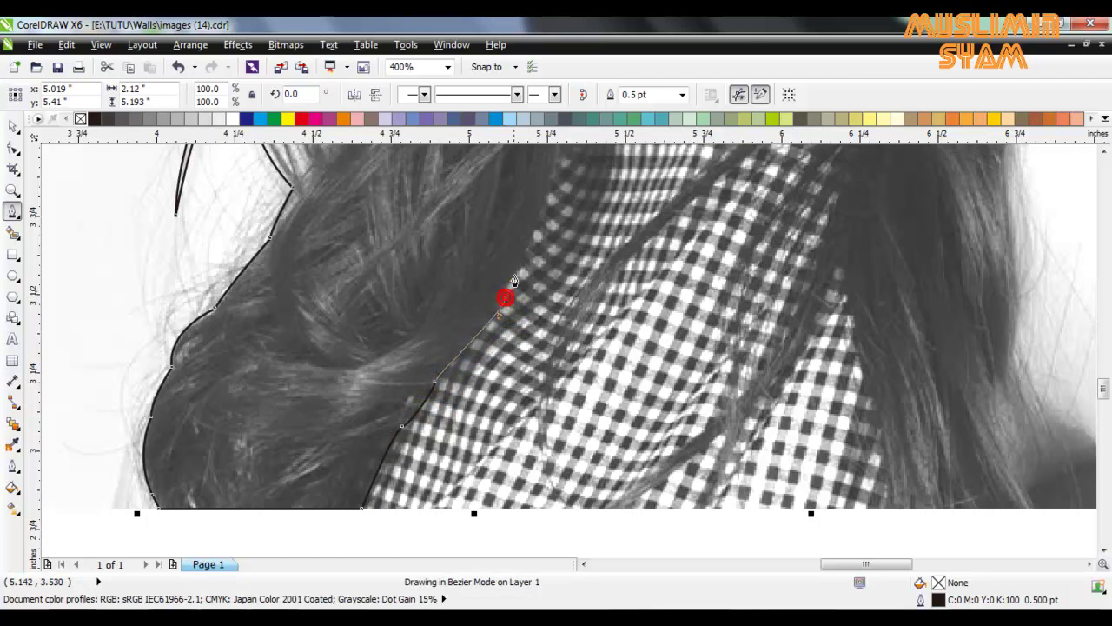
pyautogui.scroll(2, 1102, 378)
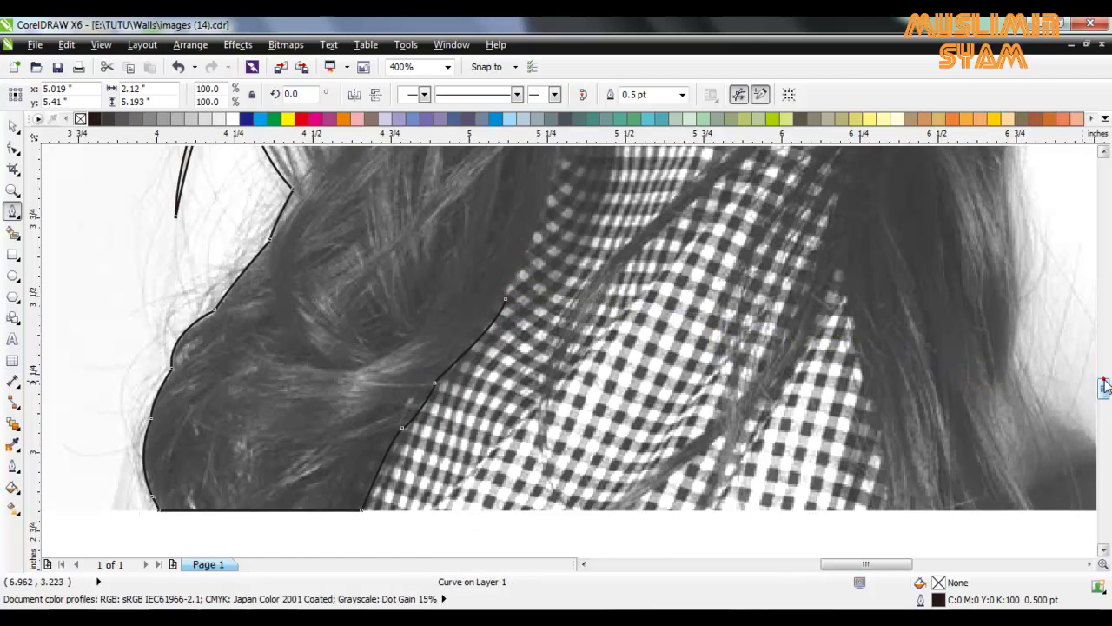
pyautogui.scroll(2, 1102, 377)
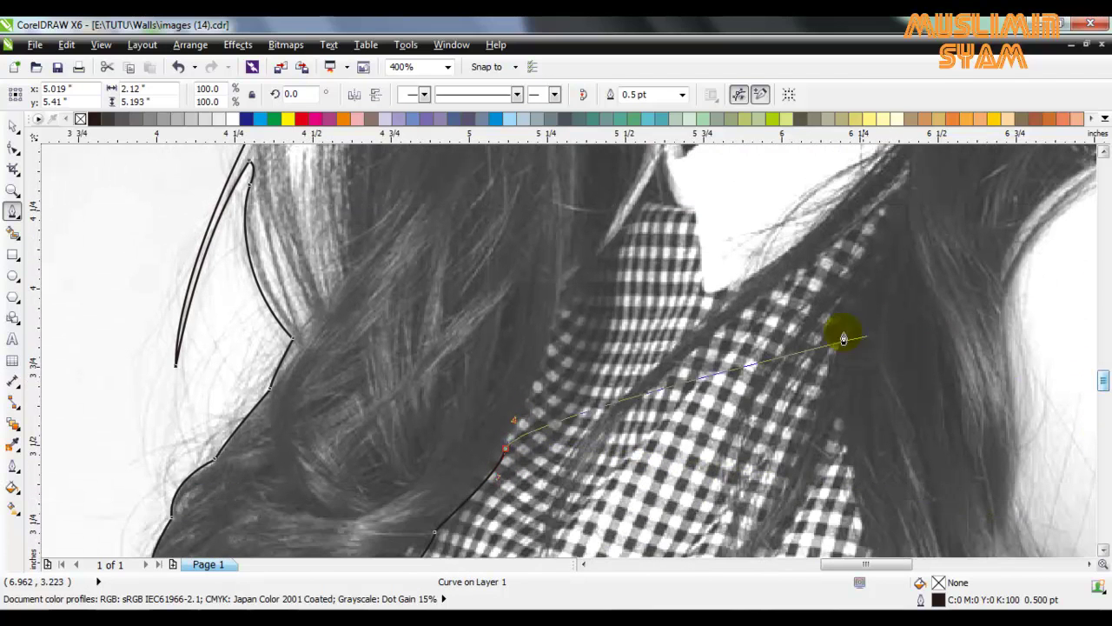
pyautogui.click(549, 350)
pyautogui.moveTo(550, 330); pyautogui.dragTo(550, 329)
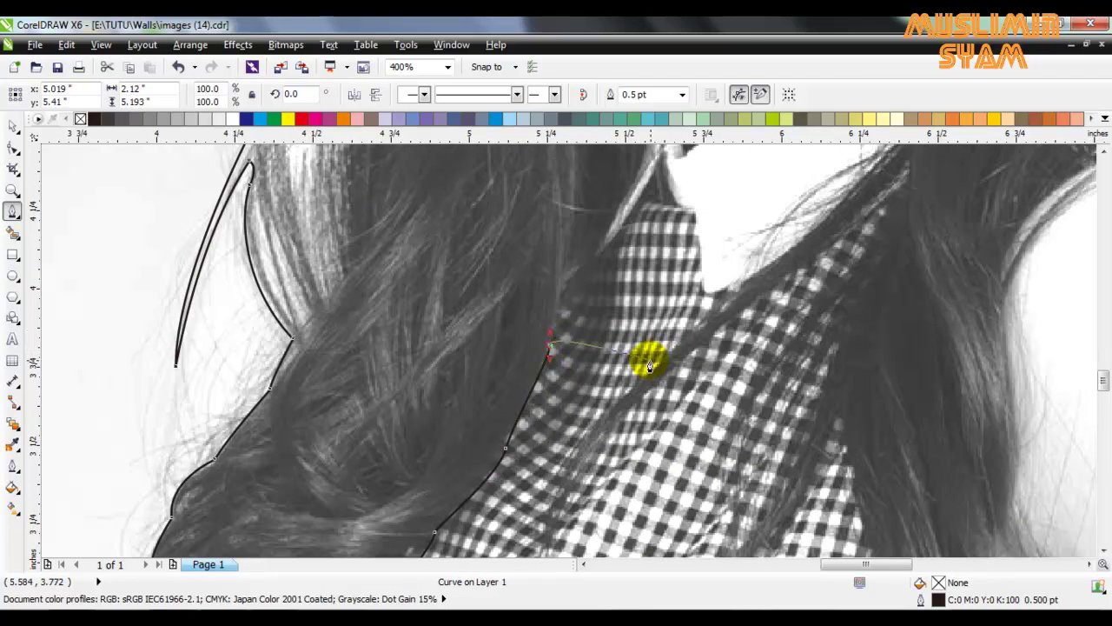
# Trace the hair's inner edge up past the shirt collar and neck with short curves to the jawline.
pyautogui.scroll(-1, 652, 348)
pyautogui.scroll(-1, 664, 264)
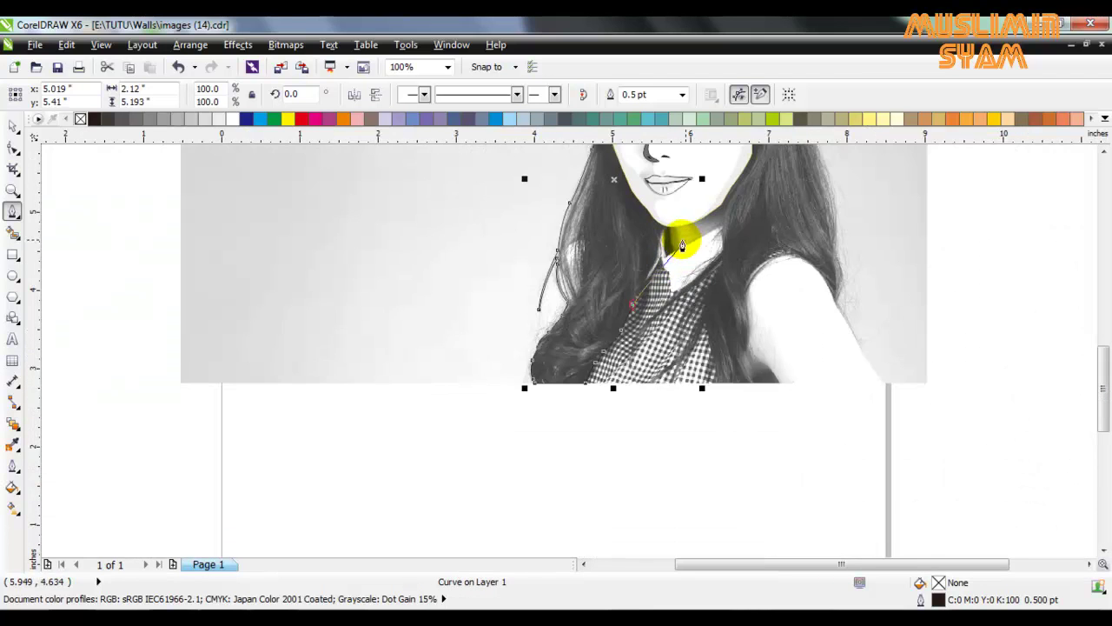
pyautogui.scroll(1, 664, 252)
pyautogui.scroll(1, 648, 278)
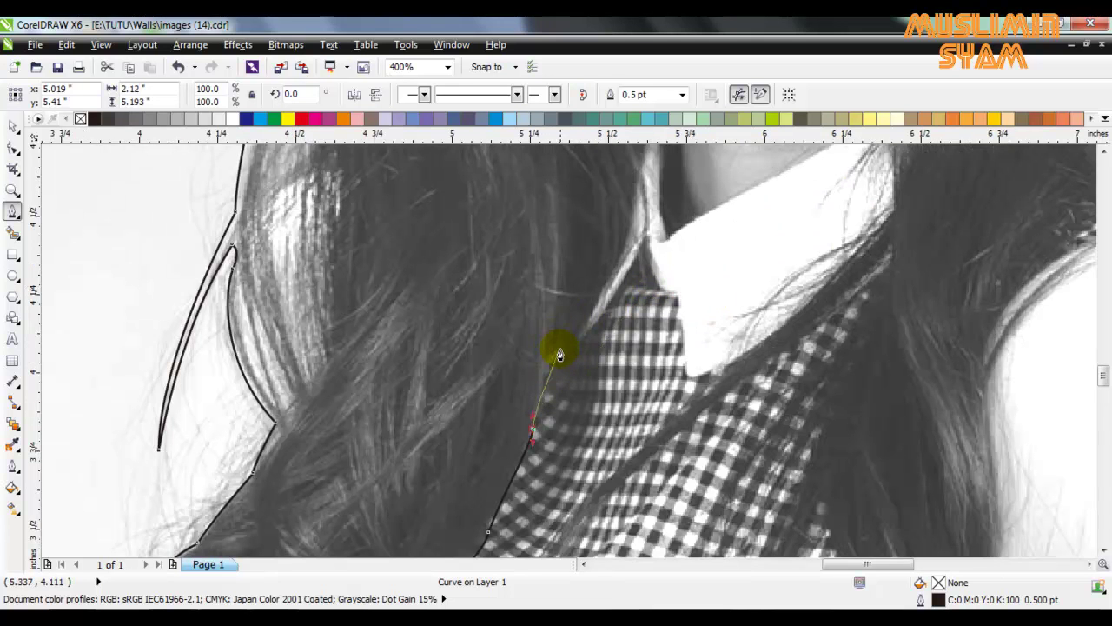
pyautogui.click(562, 350)
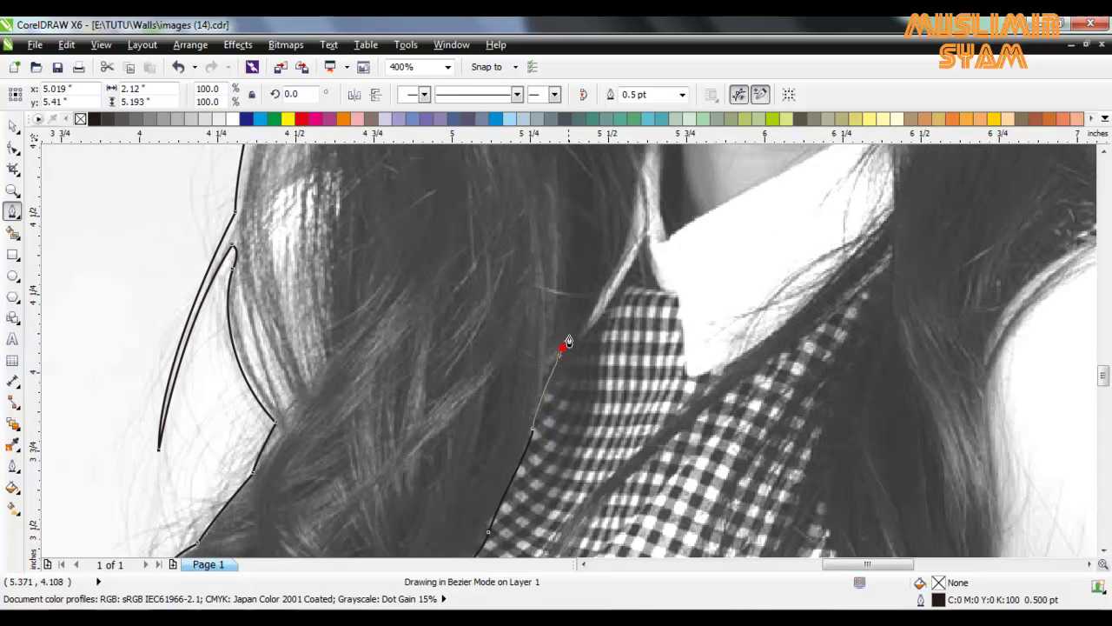
pyautogui.moveTo(584, 324); pyautogui.dragTo(584, 324)
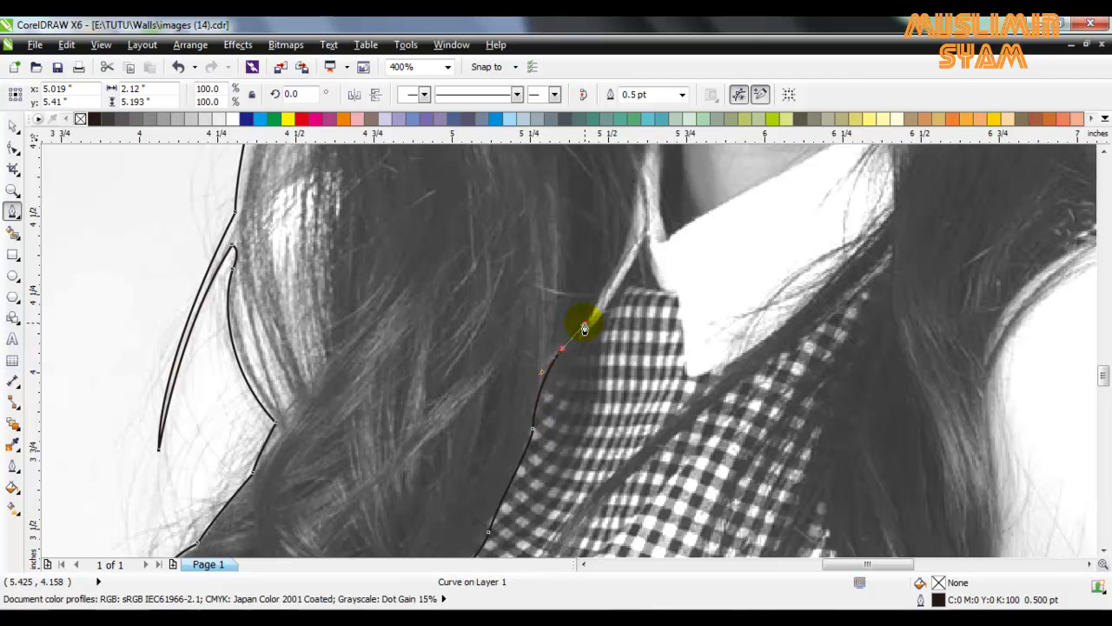
pyautogui.click(613, 275)
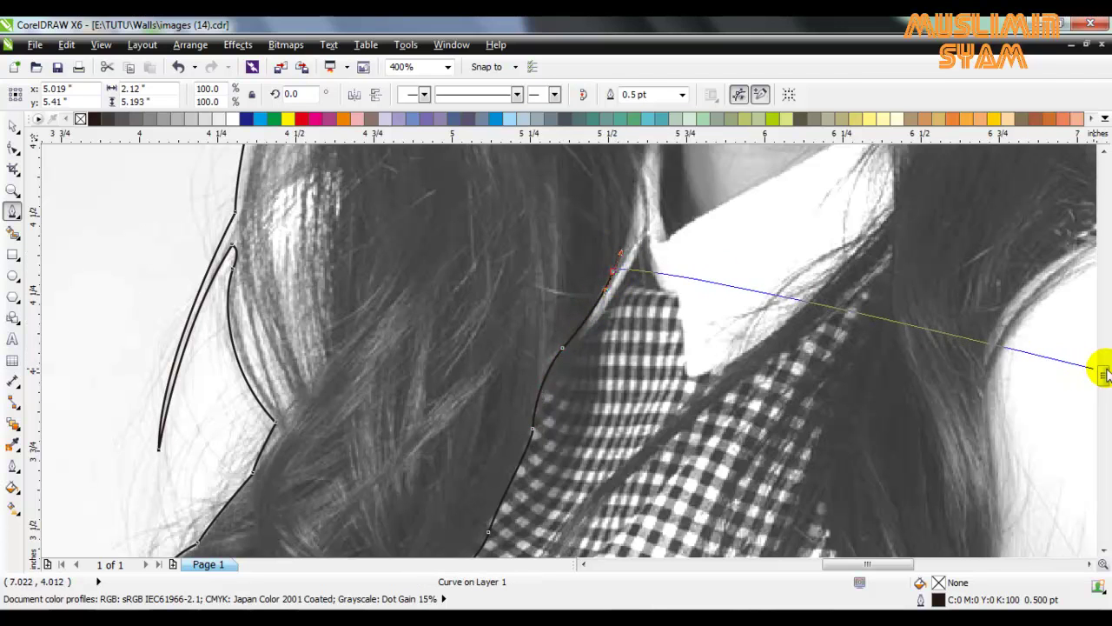
pyautogui.scroll(3, 1104, 374)
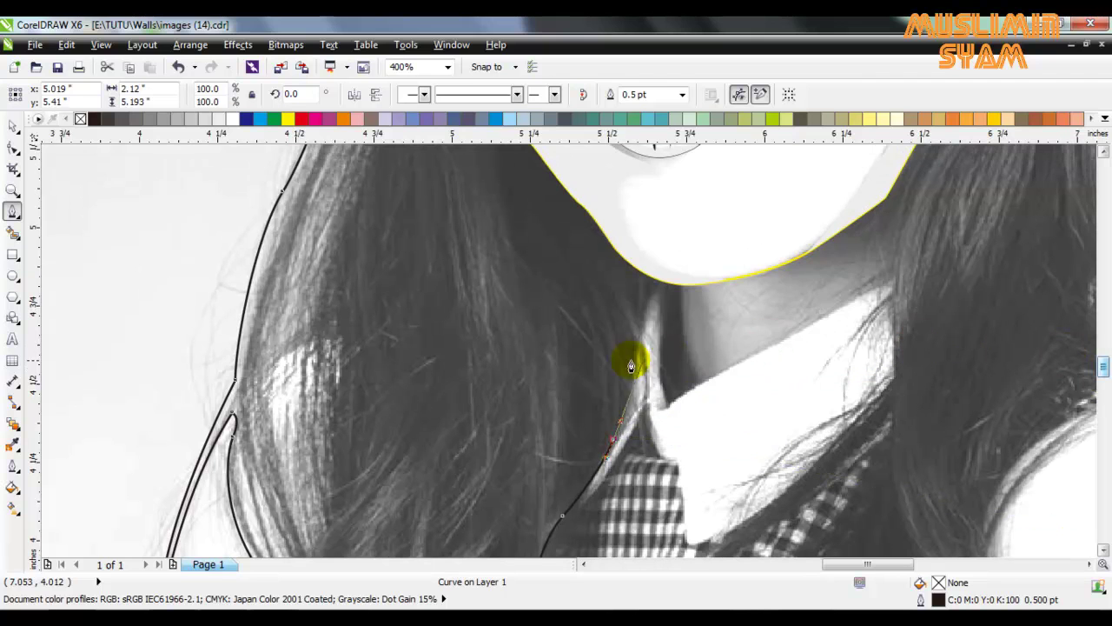
pyautogui.moveTo(637, 357); pyautogui.dragTo(639, 351)
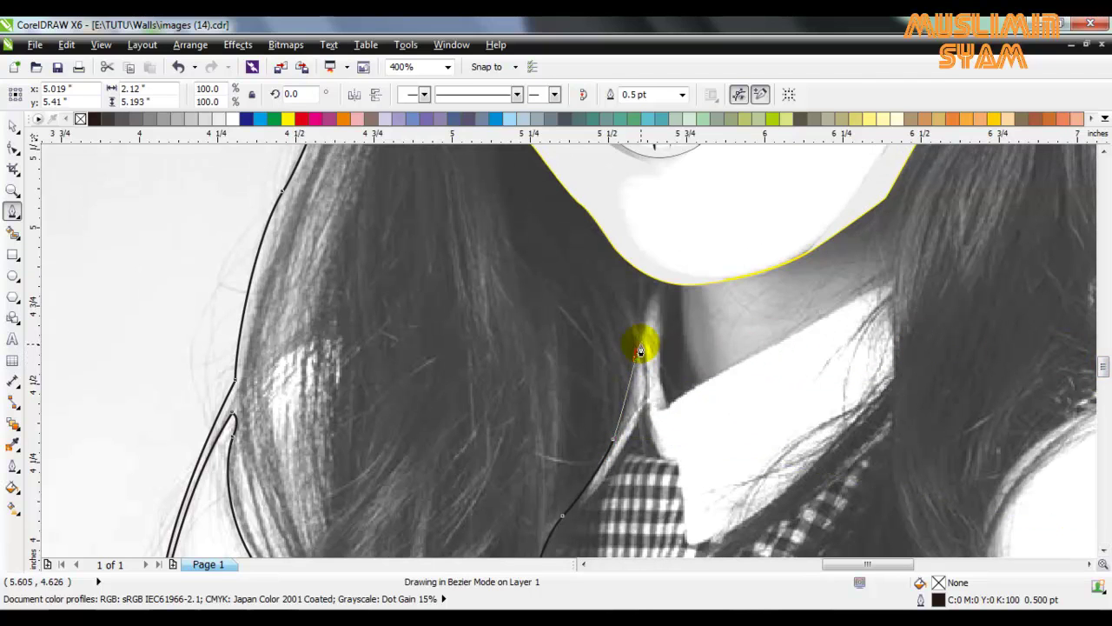
pyautogui.click(658, 281)
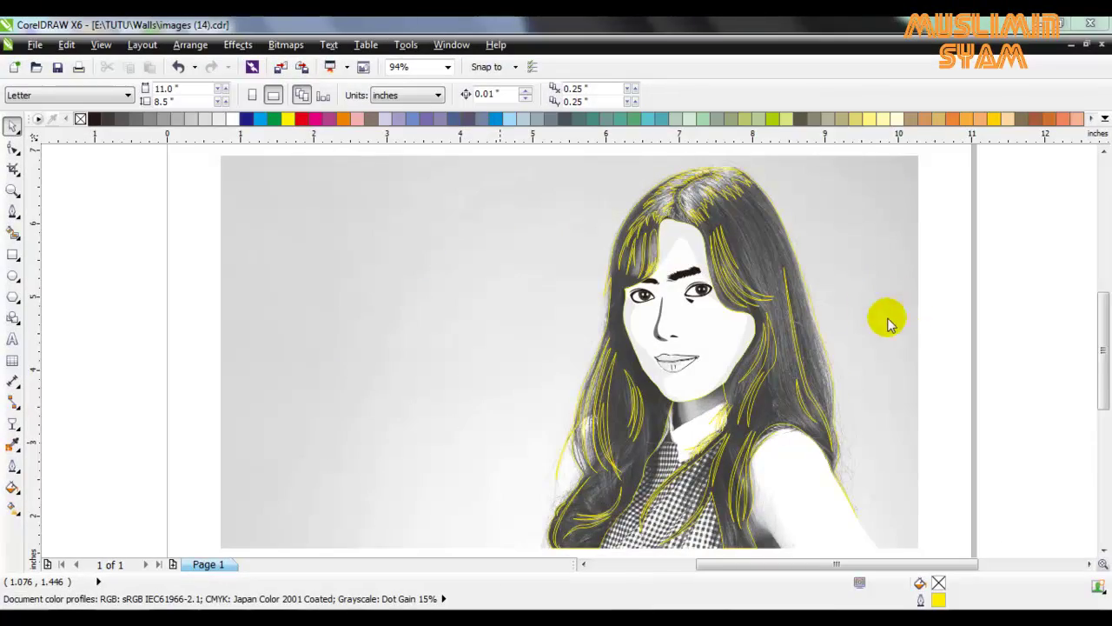
# Fill the complete hair shape with black and remove its yellow outline.
pyautogui.click(953, 292)
pyautogui.click(772, 243)
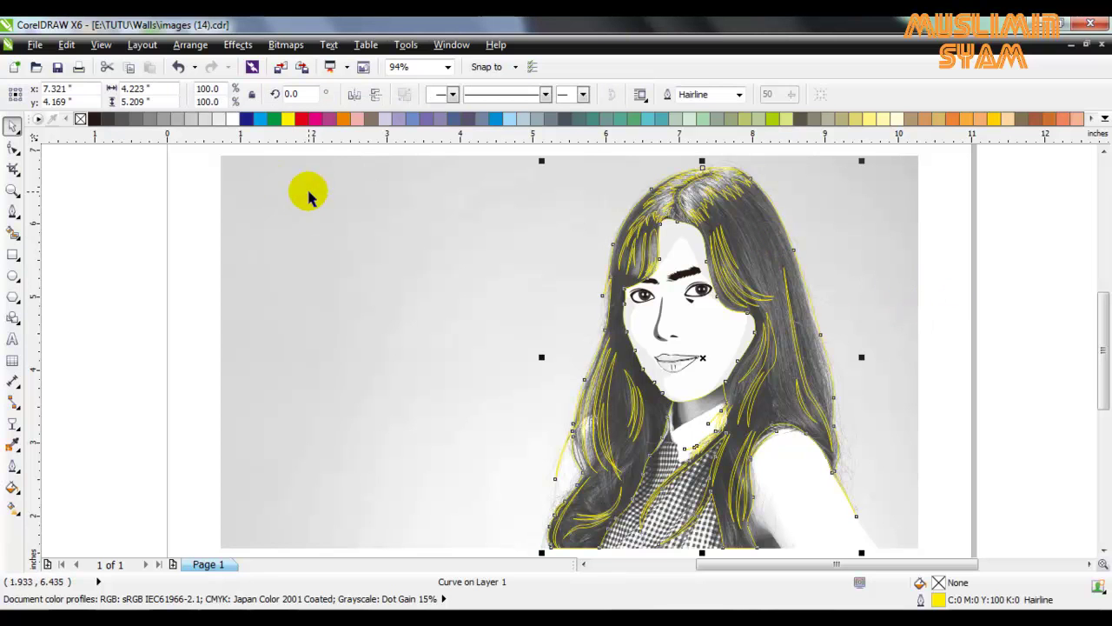
pyautogui.click(94, 119)
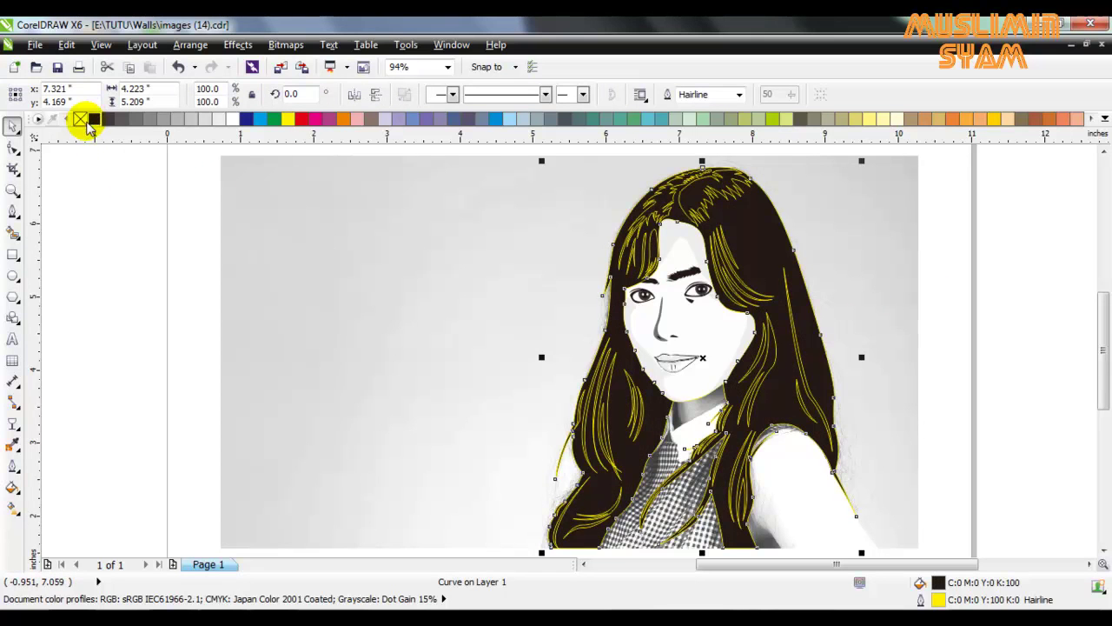
pyautogui.rightClick(79, 120)
pyautogui.click(153, 236)
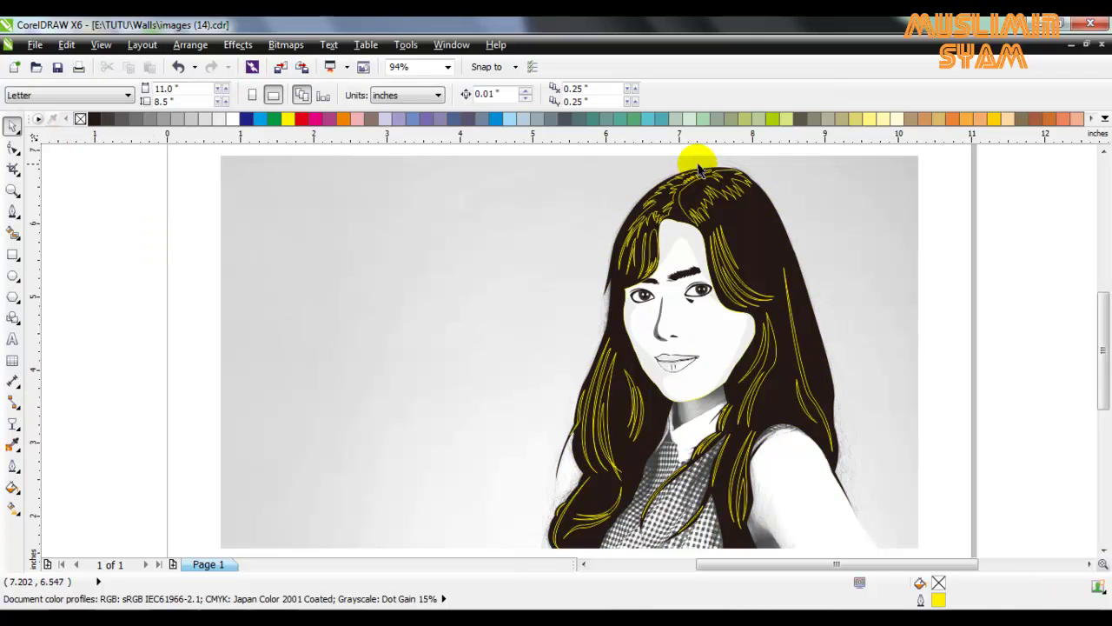
# Fill the two jagged highlight shapes on the crown, either side of the parting, with white.
pyautogui.scroll(3, 696, 157)
pyautogui.click(691, 237)
pyautogui.keyDown('shift'); pyautogui.click(620, 246); pyautogui.keyUp('shift')
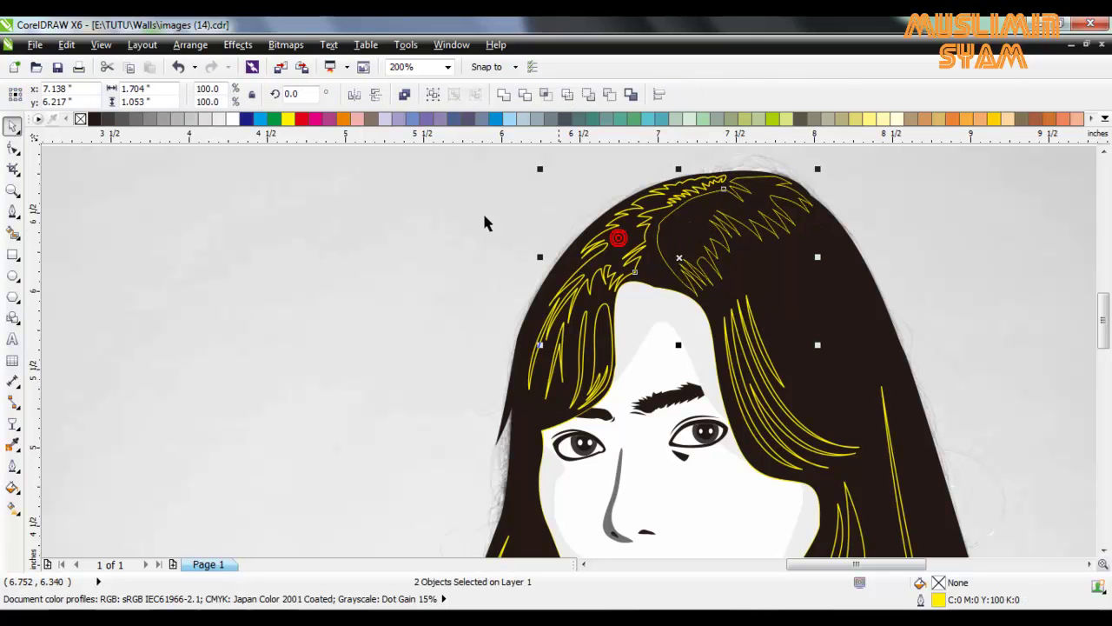
pyautogui.click(230, 121)
pyautogui.click(293, 229)
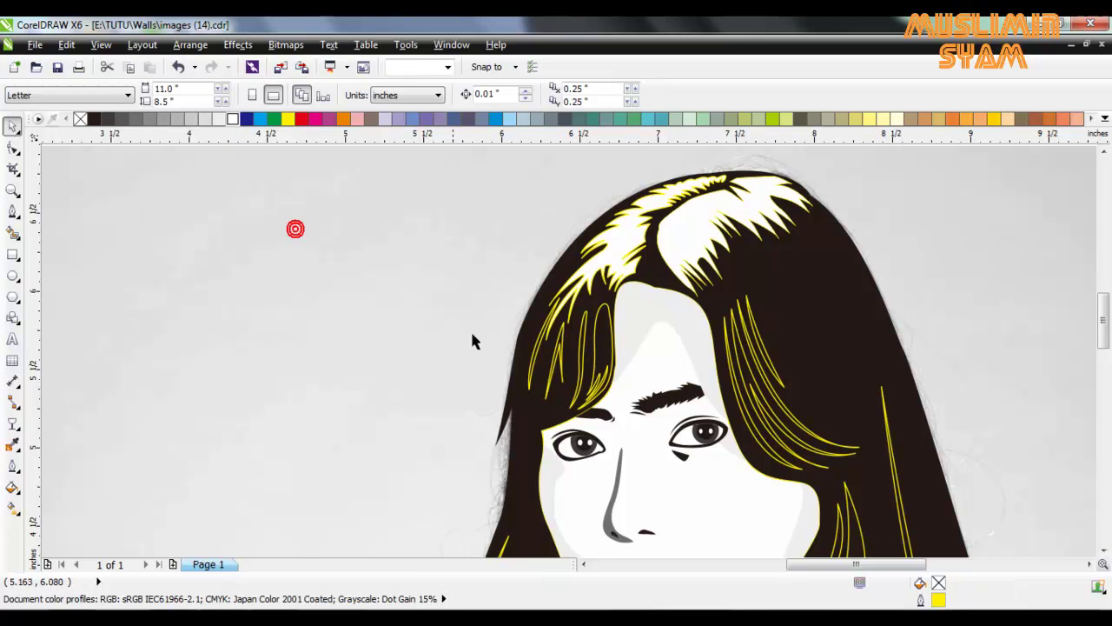
# Fill three highlight strands in the short fringe beside the forehead with white.
pyautogui.scroll(2, 597, 350)
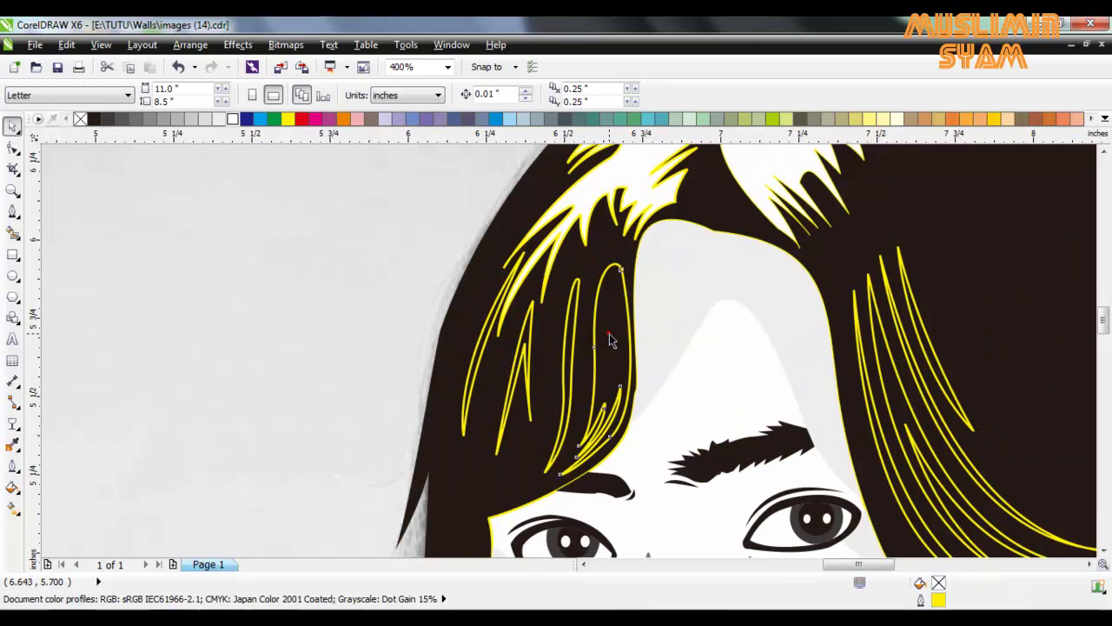
pyautogui.click(609, 339)
pyautogui.keyDown('shift'); pyautogui.click(574, 334); pyautogui.keyUp('shift')
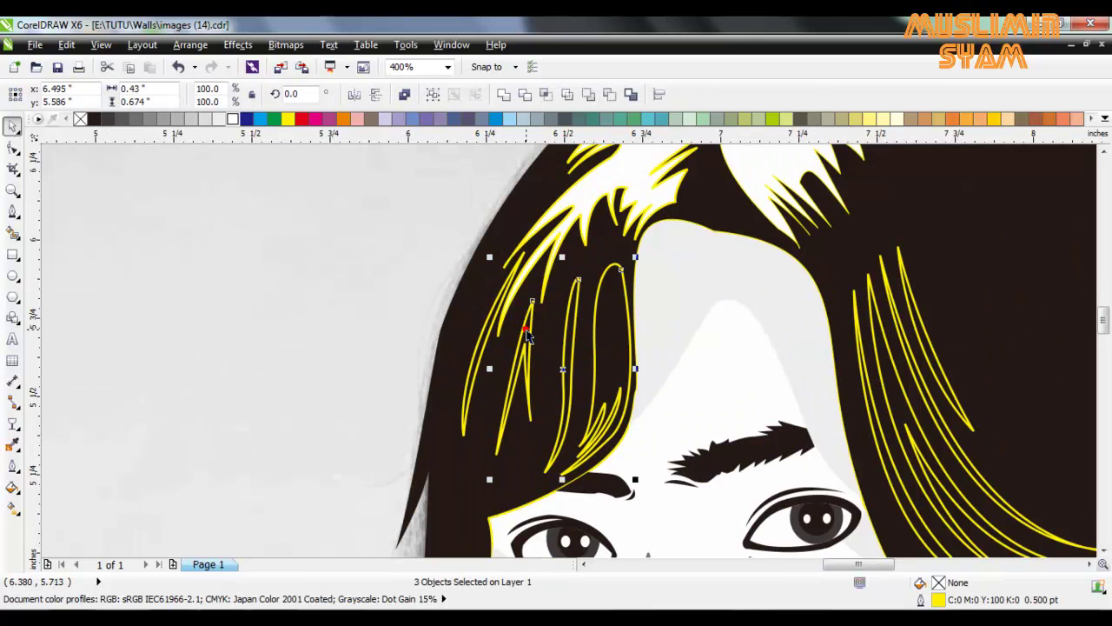
pyautogui.click(232, 119)
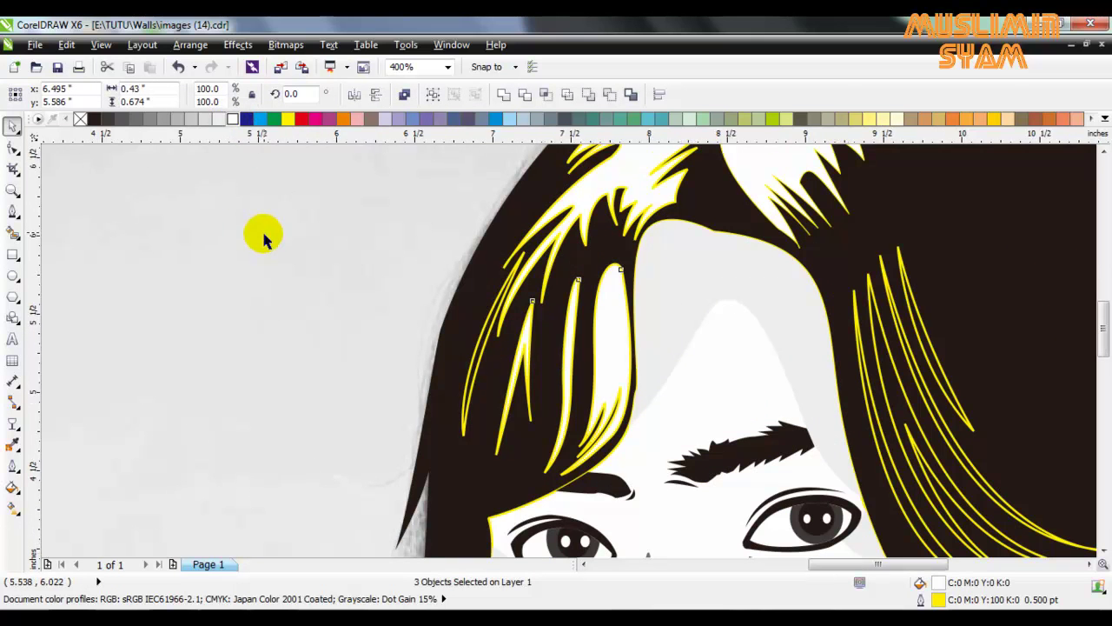
# Fill the four long curved highlight strands in the swept fringe beside the other eye with white.
pyautogui.scroll(-4, 263, 234)
pyautogui.scroll(2, 437, 259)
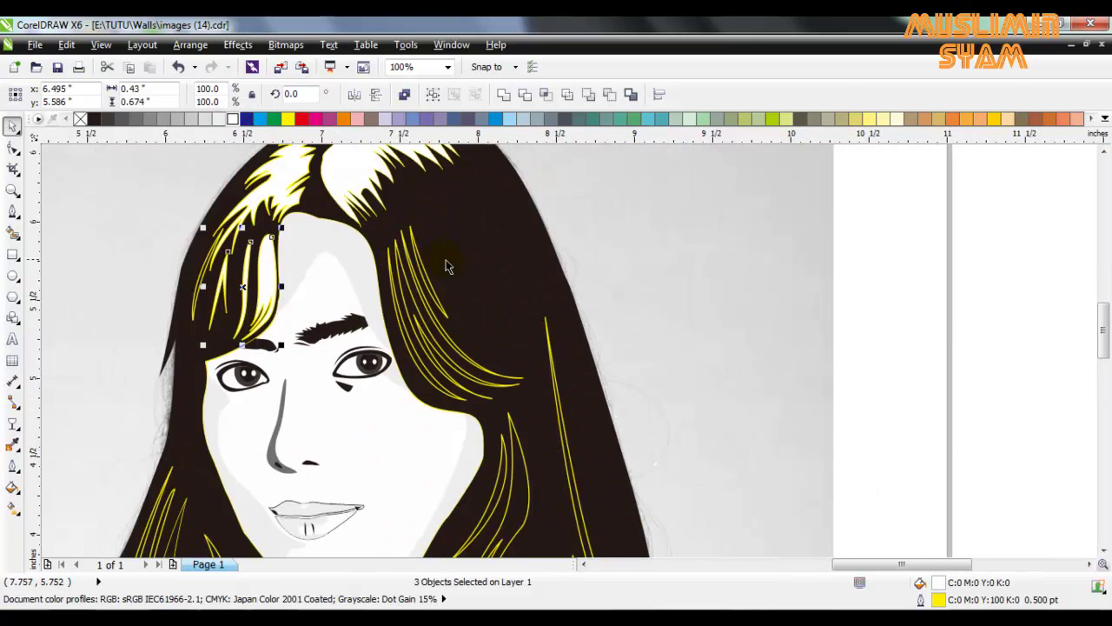
pyautogui.click(432, 283)
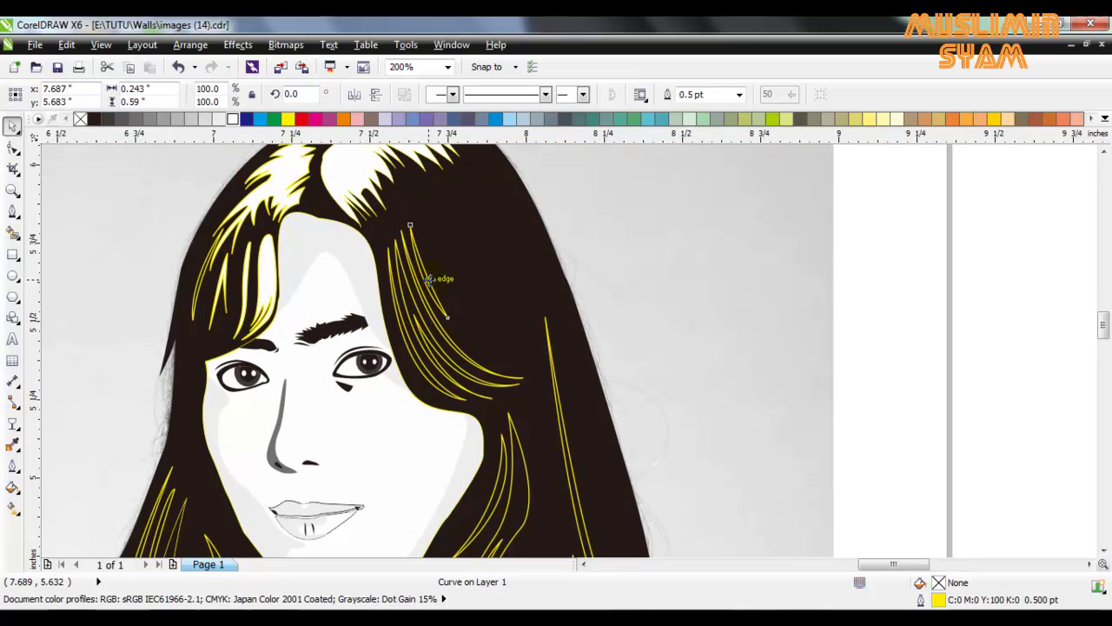
pyautogui.scroll(1, 431, 280)
pyautogui.keyDown('shift'); pyautogui.click(480, 417); pyautogui.keyUp('shift')
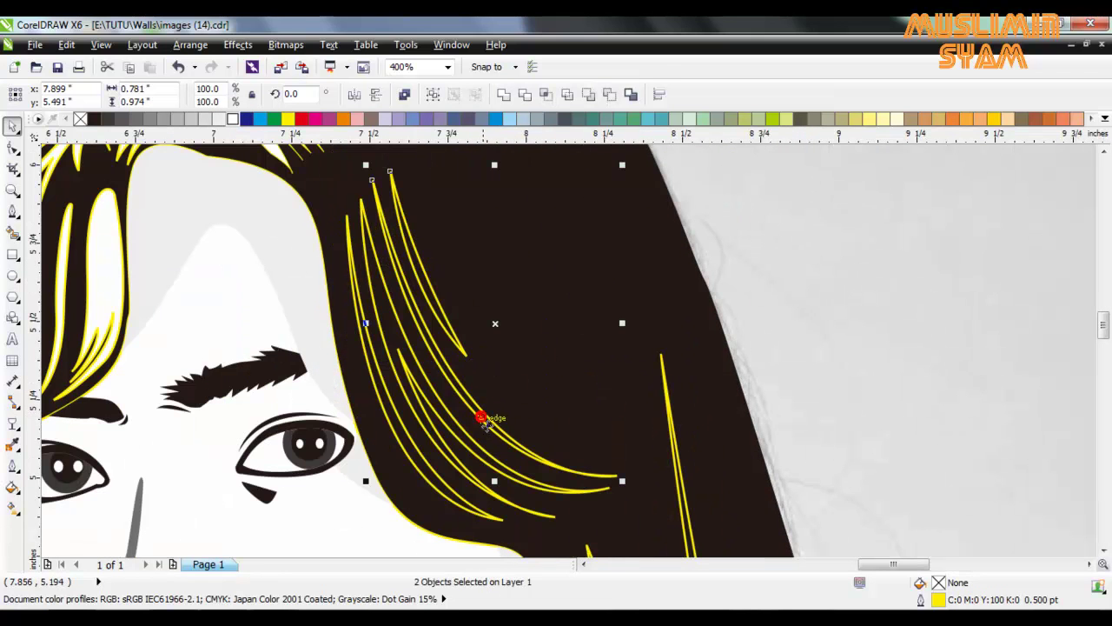
pyautogui.keyDown('shift'); pyautogui.click(442, 454); pyautogui.keyUp('shift')
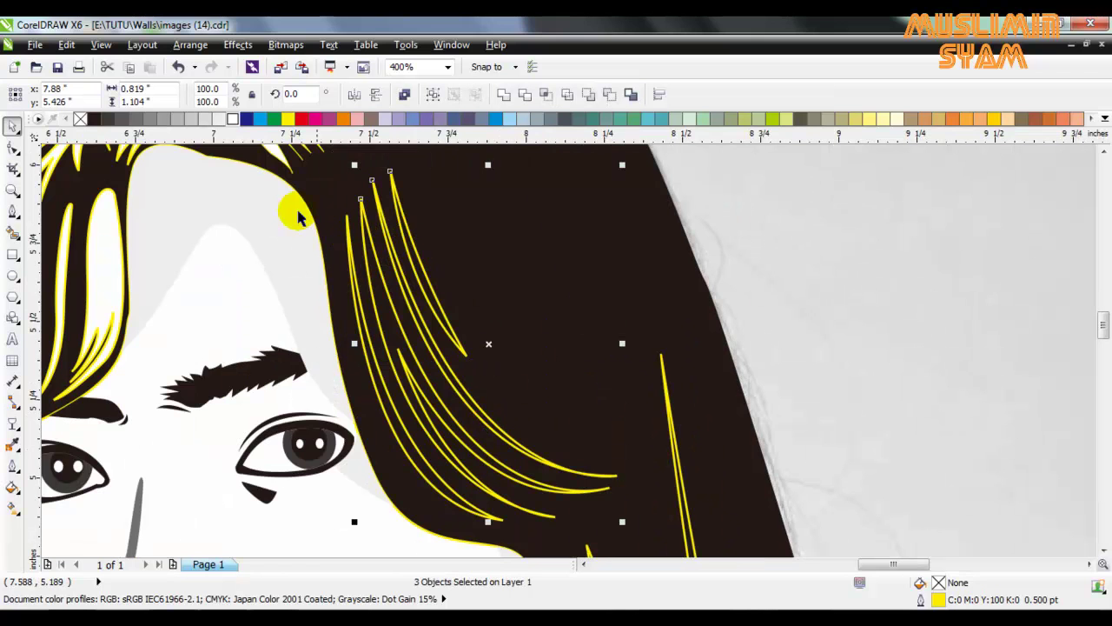
pyautogui.click(230, 120)
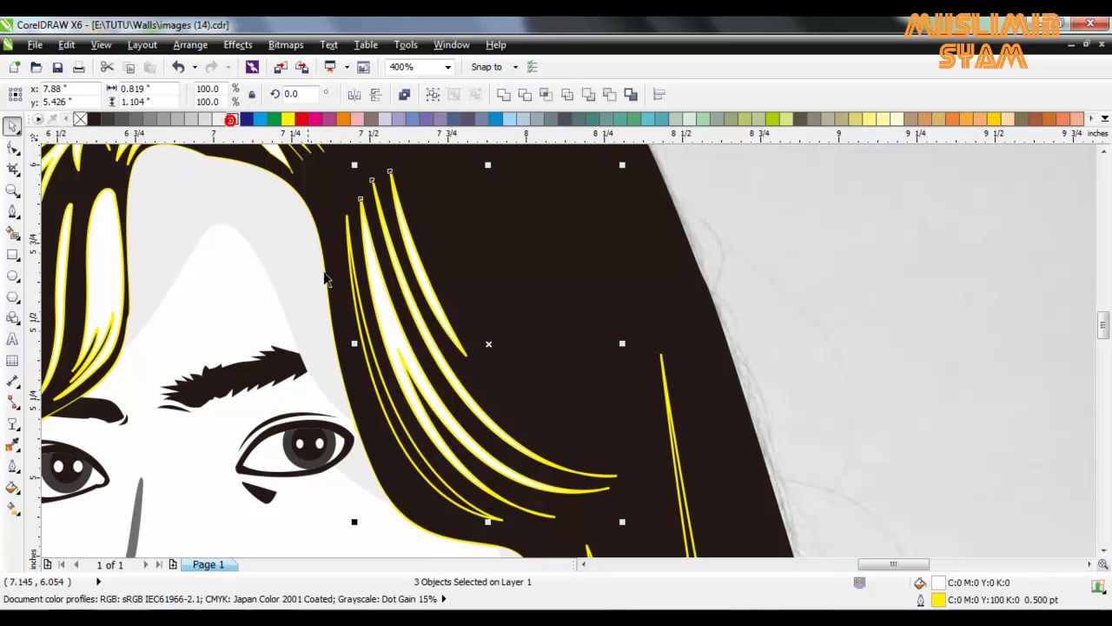
pyautogui.click(382, 402)
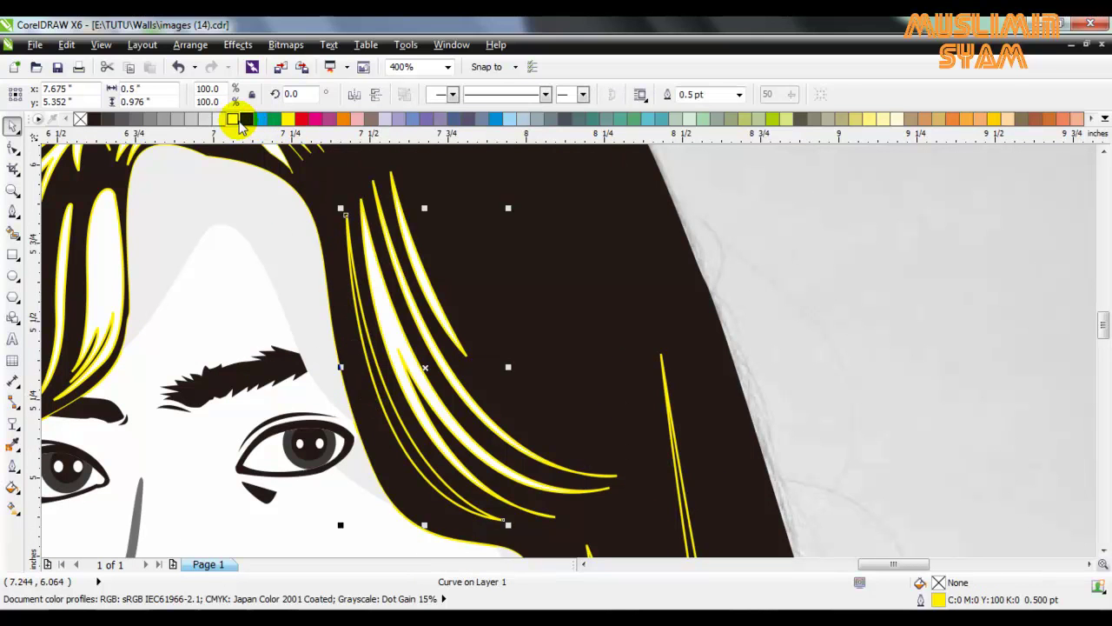
pyautogui.click(235, 120)
# Select the long thin highlight strand near the hair's outer edge together with the shorter strand beside its lower part.
pyautogui.scroll(-3, 540, 504)
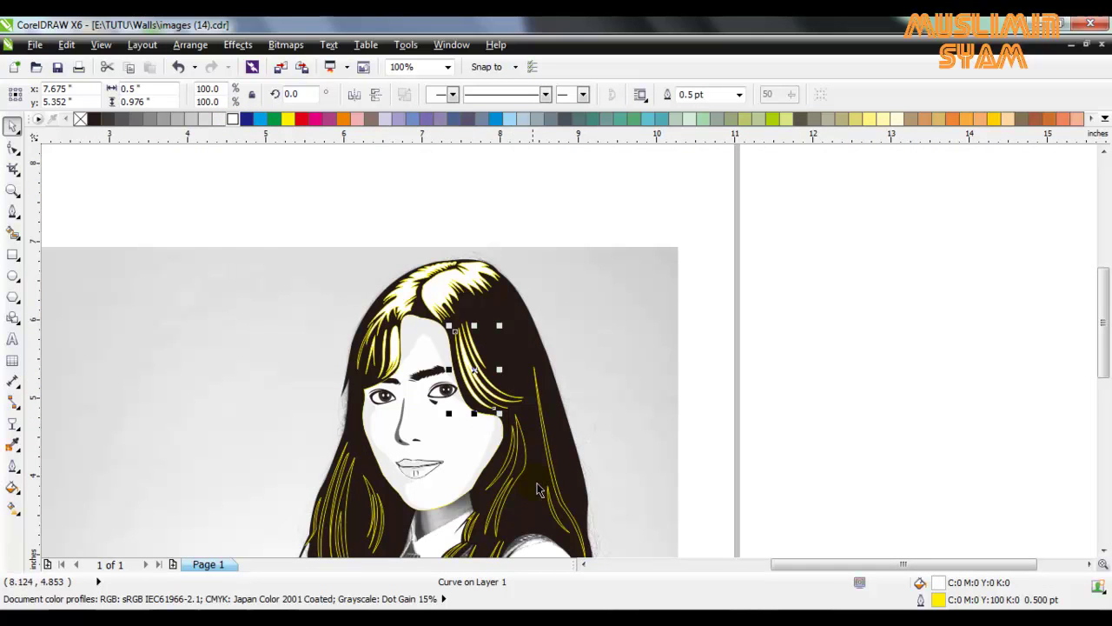
pyautogui.scroll(2, 539, 504)
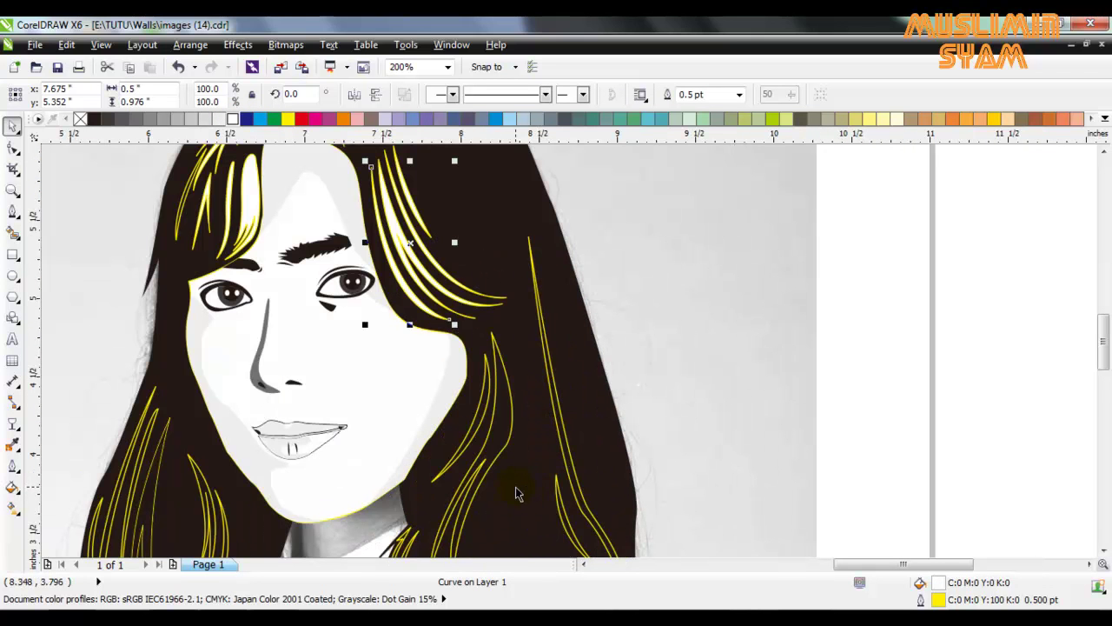
pyautogui.click(573, 477)
pyautogui.click(573, 472)
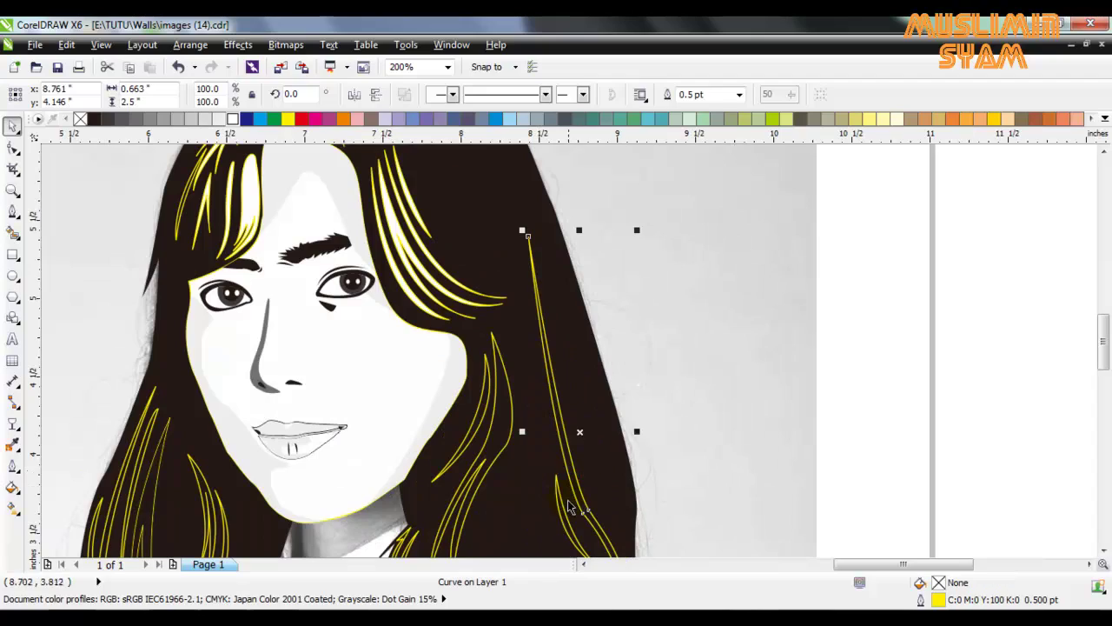
pyautogui.keyDown('shift'); pyautogui.click(563, 512); pyautogui.keyUp('shift')
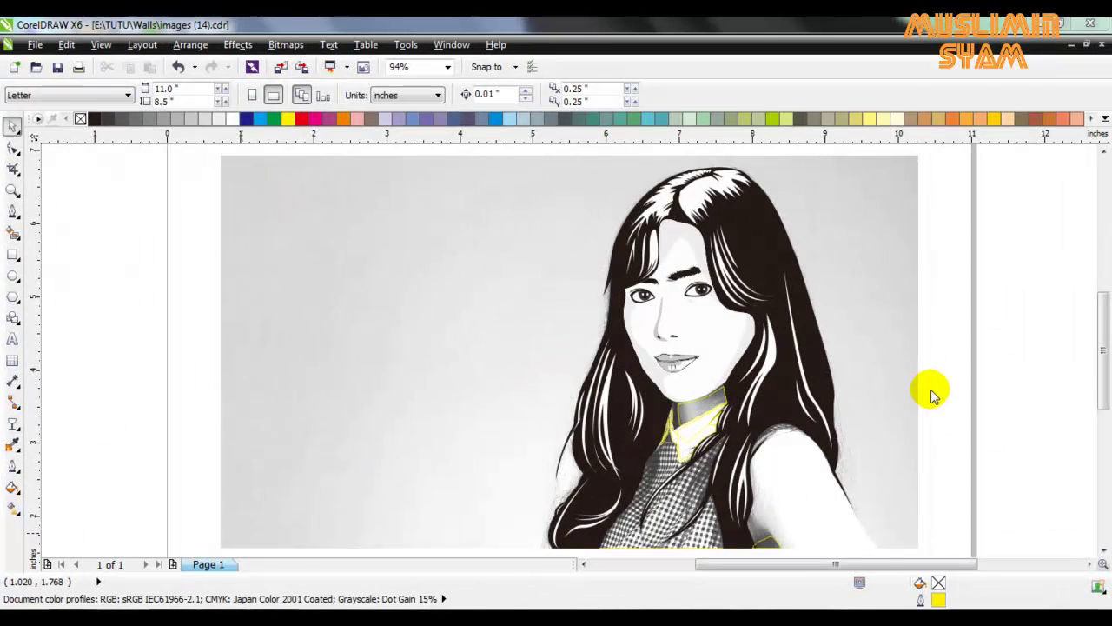
# Fill the neck shape between the chin and the shirt collar with white.
pyautogui.click(927, 390)
pyautogui.scroll(3, 608, 382)
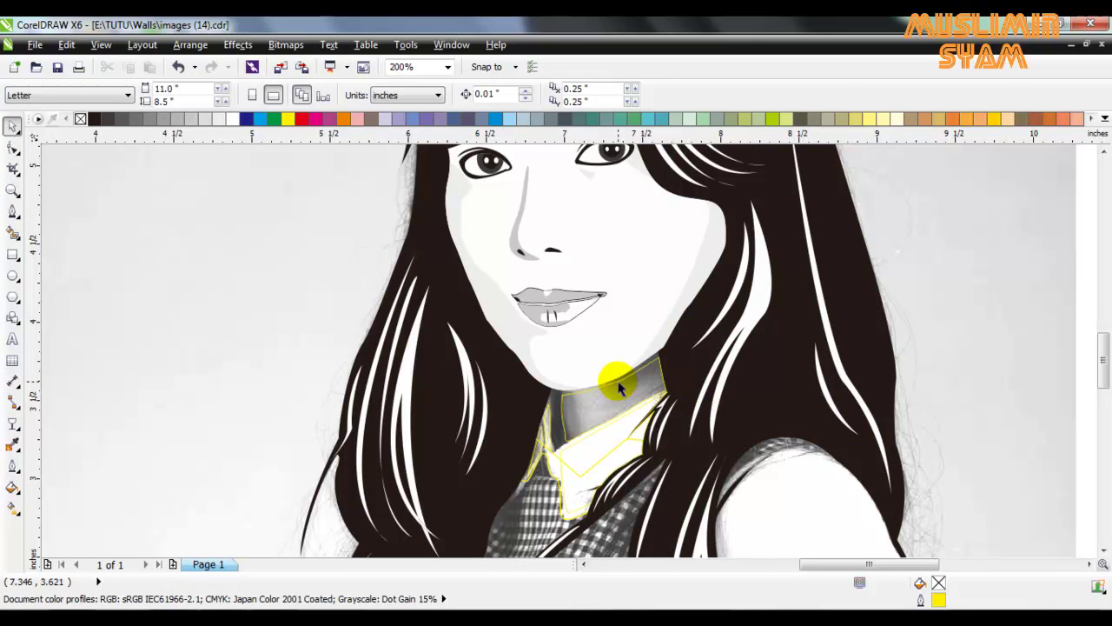
pyautogui.click(616, 397)
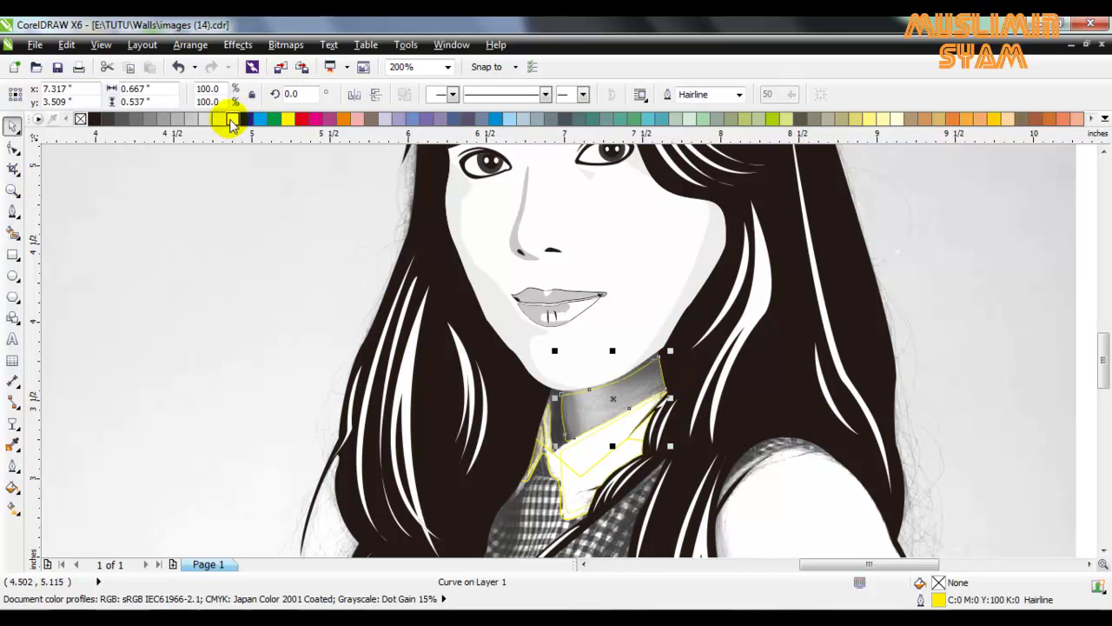
pyautogui.click(232, 119)
pyautogui.click(243, 335)
pyautogui.scroll(1, 261, 343)
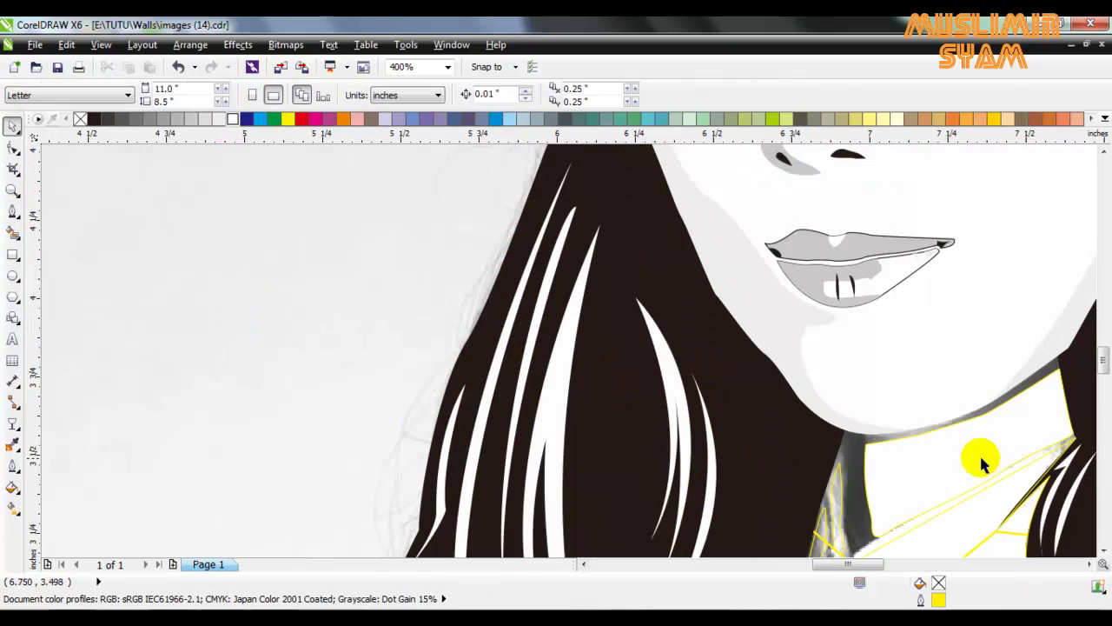
pyautogui.scroll(-5, 1102, 370)
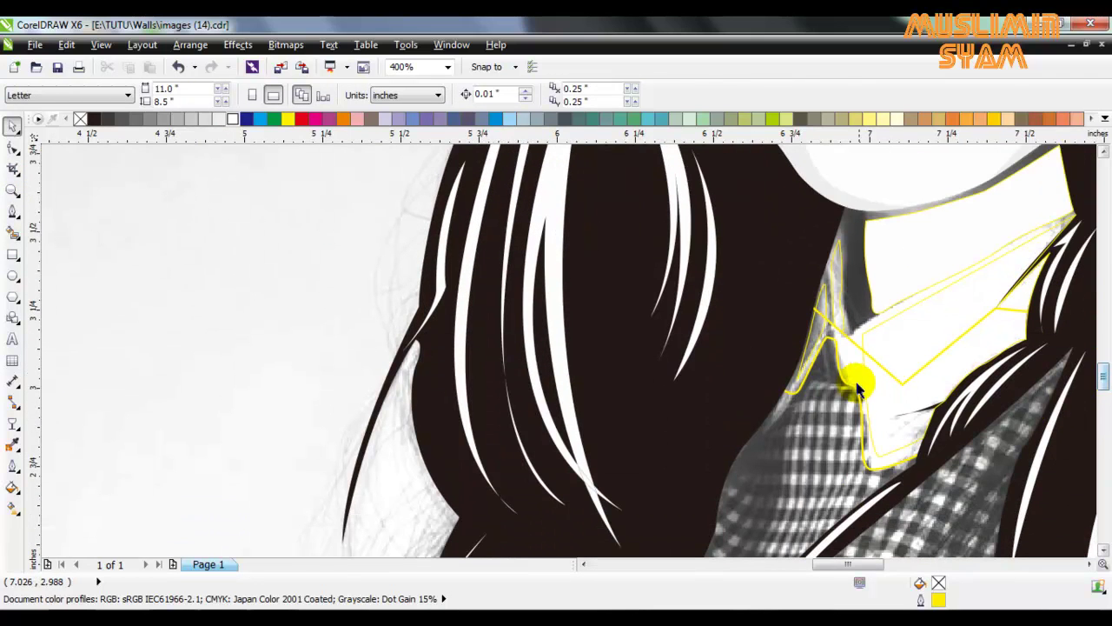
# Fill the large backing shape behind the neck and collar with black and remove its outline.
pyautogui.click(853, 375)
pyautogui.click(94, 118)
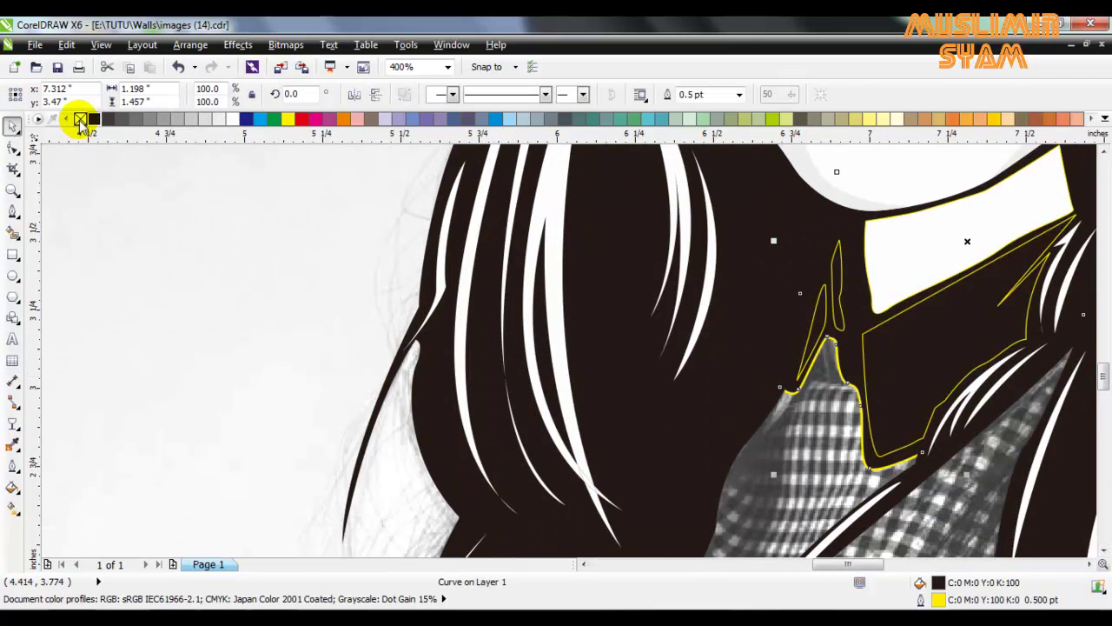
pyautogui.rightClick(80, 118)
pyautogui.click(167, 242)
pyautogui.click(823, 314)
pyautogui.keyDown('shift'); pyautogui.click(839, 270); pyautogui.keyUp('shift')
pyautogui.keyDown('shift'); pyautogui.click(933, 326); pyautogui.keyUp('shift')
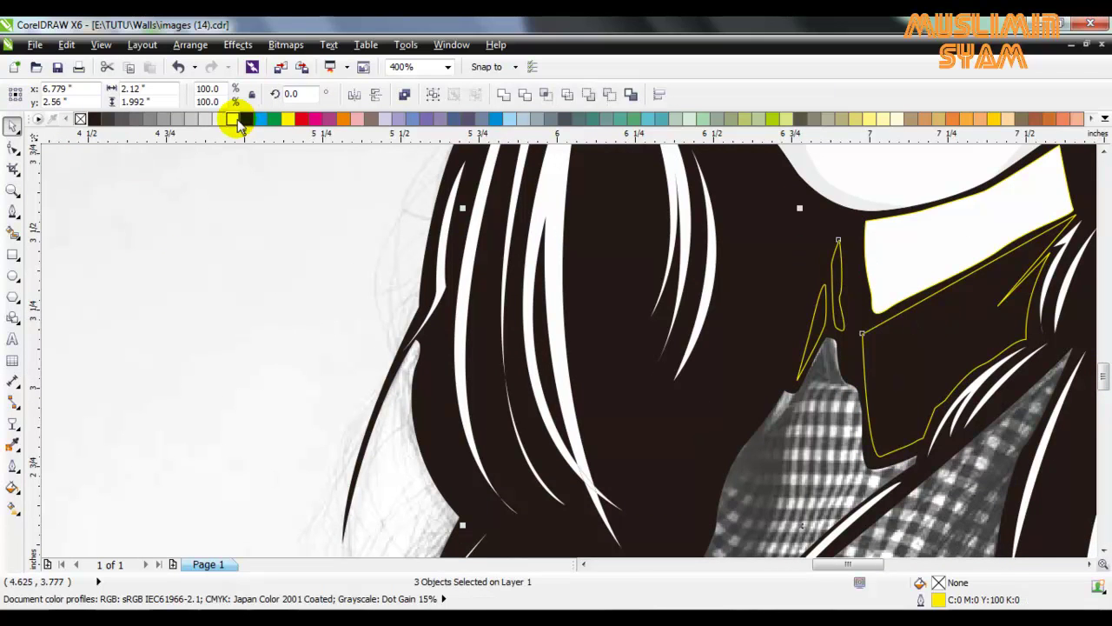
pyautogui.click(233, 118)
pyautogui.hotkey('ctrl', 'z')
# Fill the two narrow collar slivers and the large collar flap with white, and remove the outlines of these and the neck shape.
pyautogui.click(816, 323)
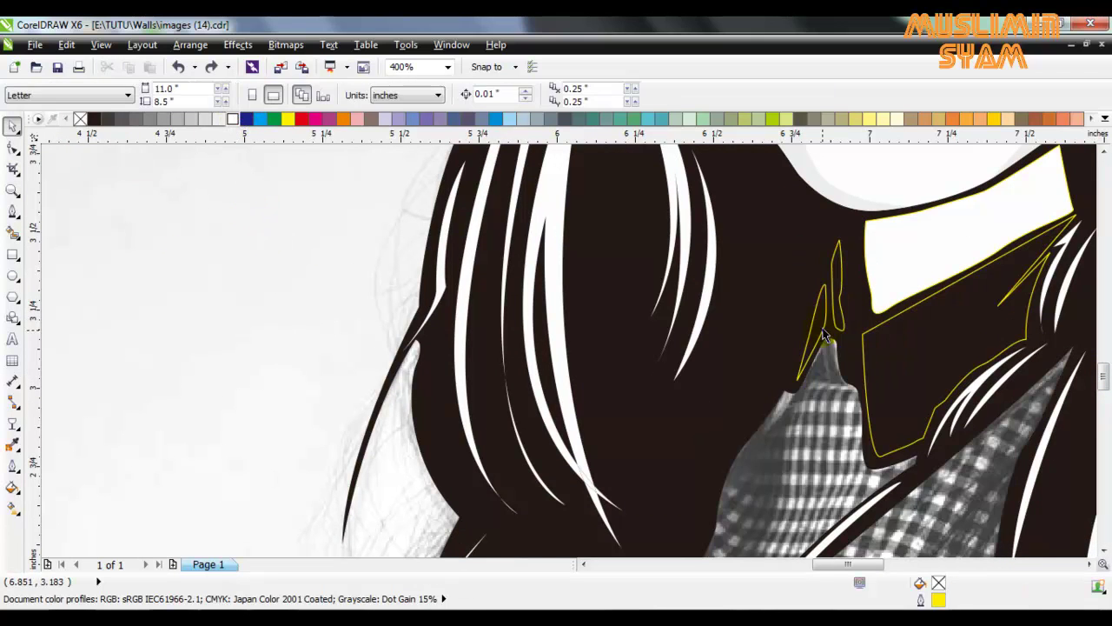
pyautogui.keyDown('shift'); pyautogui.click(839, 263); pyautogui.keyUp('shift')
pyautogui.keyDown('shift'); pyautogui.click(893, 327); pyautogui.keyUp('shift')
pyautogui.click(233, 118)
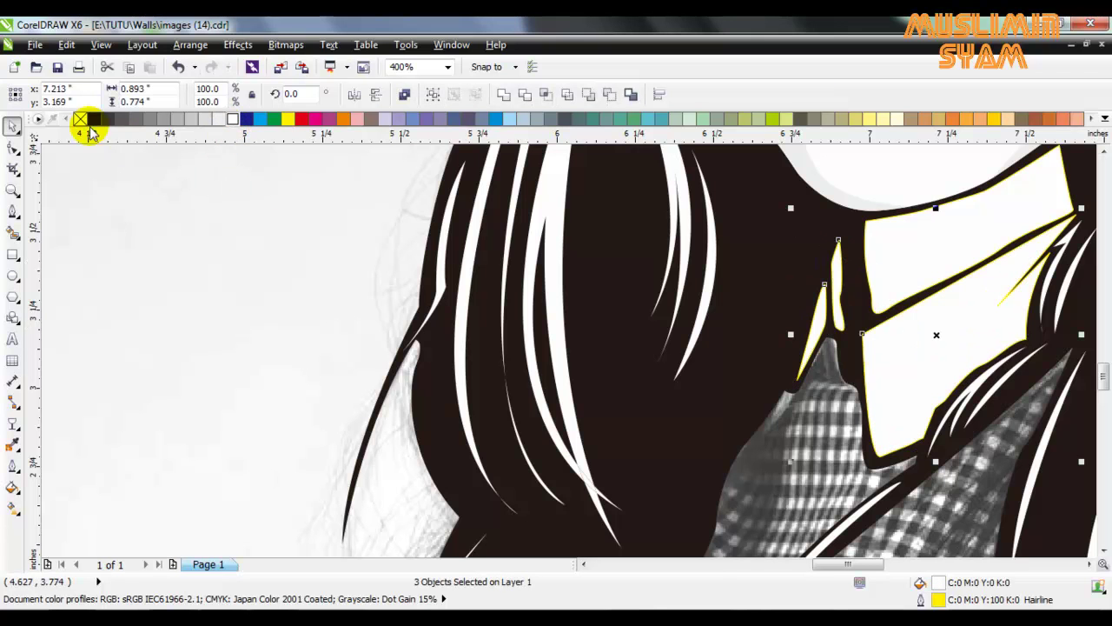
pyautogui.press('Escape')
pyautogui.click(906, 246)
pyautogui.press('Escape')
# Fill the checkered shirt shape with white and remove its outline.
pyautogui.scroll(-4, 223, 248)
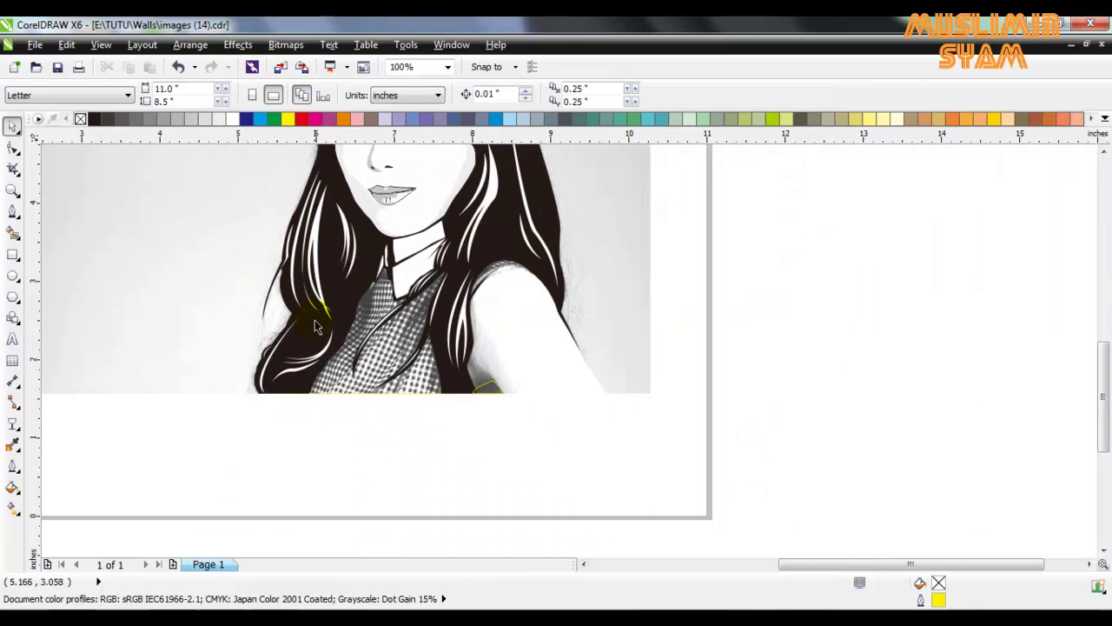
pyautogui.scroll(2, 308, 323)
pyautogui.scroll(-2, 425, 351)
pyautogui.click(448, 331)
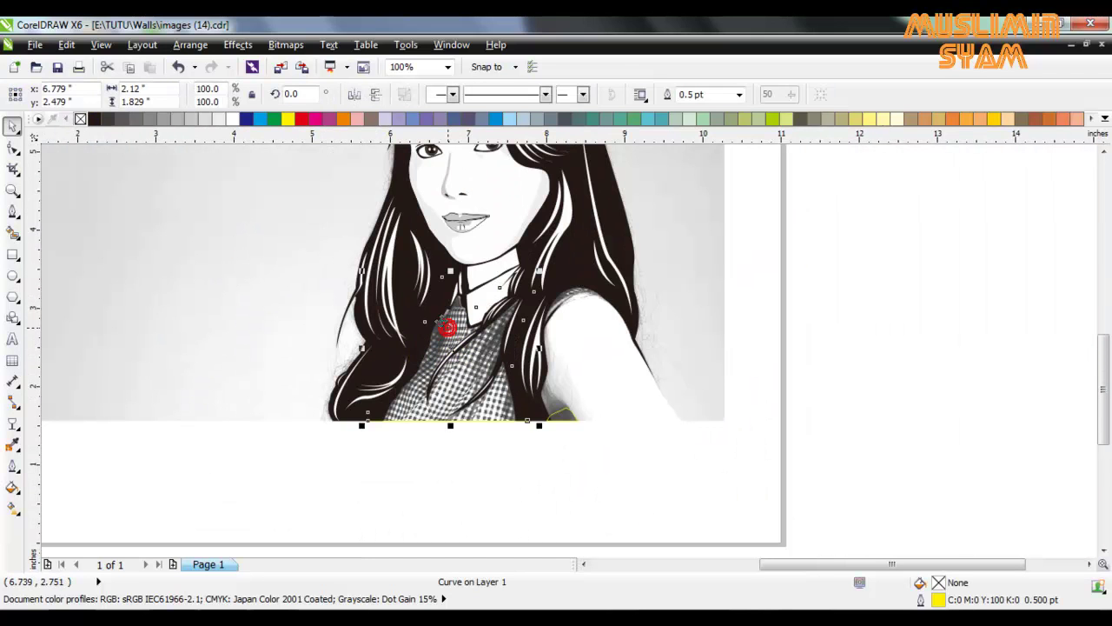
pyautogui.rightClick(80, 118)
pyautogui.click(174, 241)
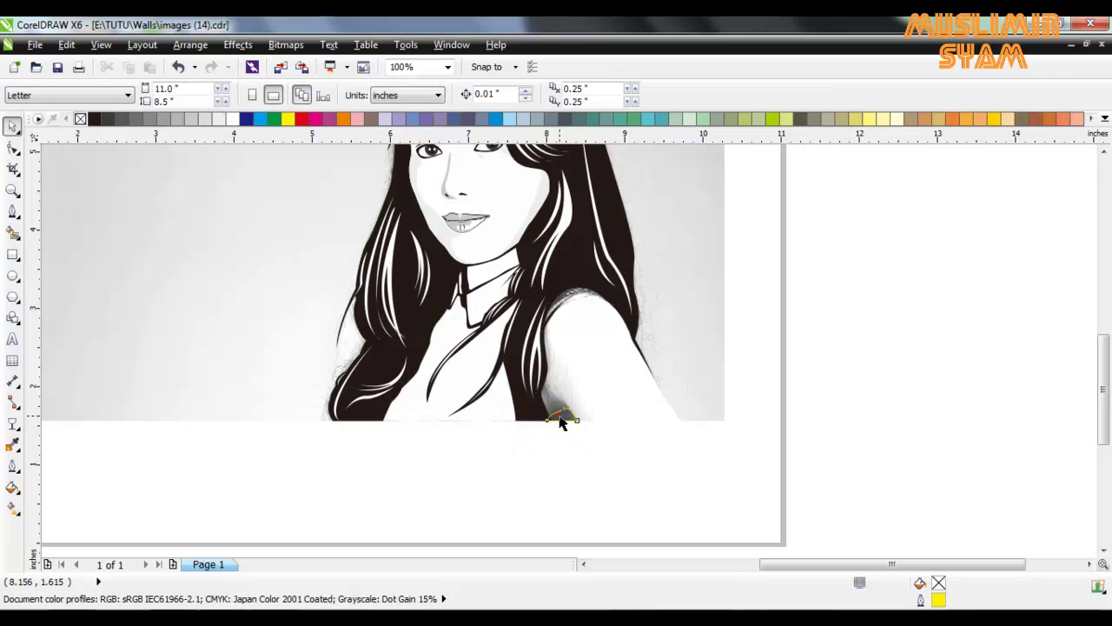
# Fill the small shape below the armpit at the photo's lower edge with black and remove its outline.
pyautogui.click(560, 420)
pyautogui.rightClick(80, 118)
pyautogui.click(208, 258)
# Draw a closed, forked crease shape about 0.35 by 0.65 inches on the upper shirt with the Pen tool.
pyautogui.scroll(2, 422, 378)
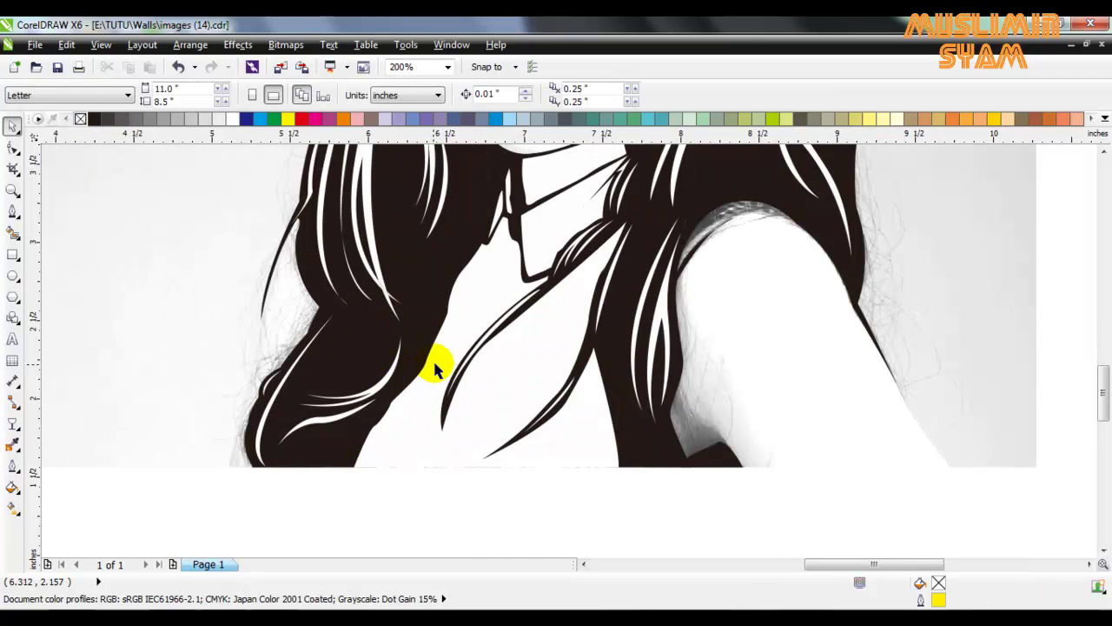
pyautogui.click(14, 212)
pyautogui.click(496, 261)
pyautogui.moveTo(442, 363); pyautogui.dragTo(435, 415)
pyautogui.scroll(1, 428, 387)
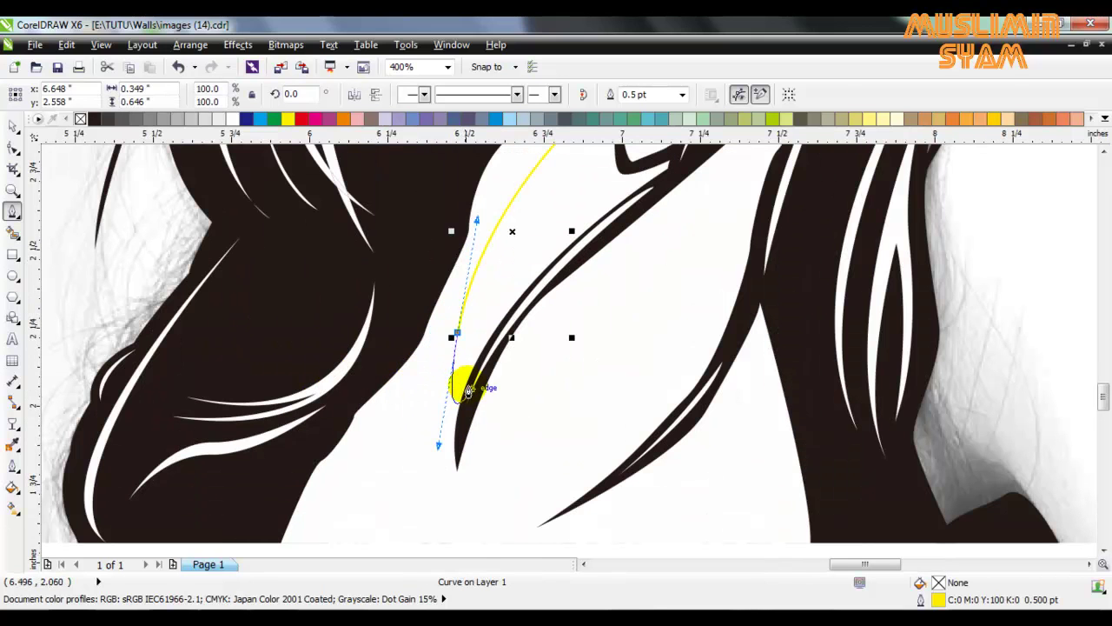
pyautogui.click(458, 337)
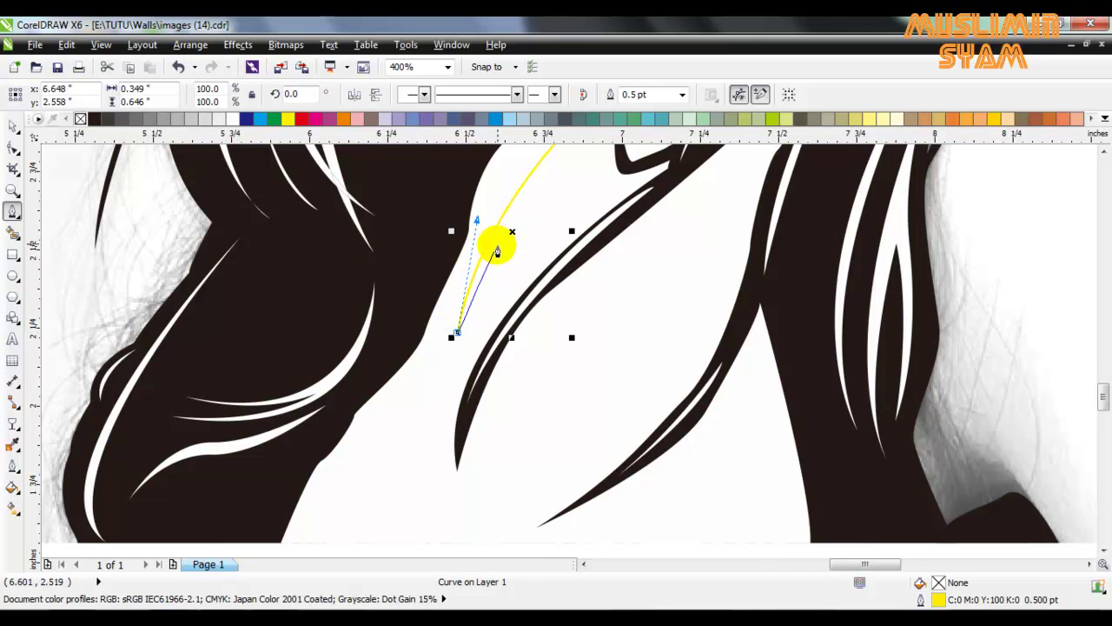
pyautogui.moveTo(498, 243)
pyautogui.mouseDown()
pyautogui.moveTo(514, 224)
pyautogui.moveTo(502, 238)
pyautogui.mouseUp()
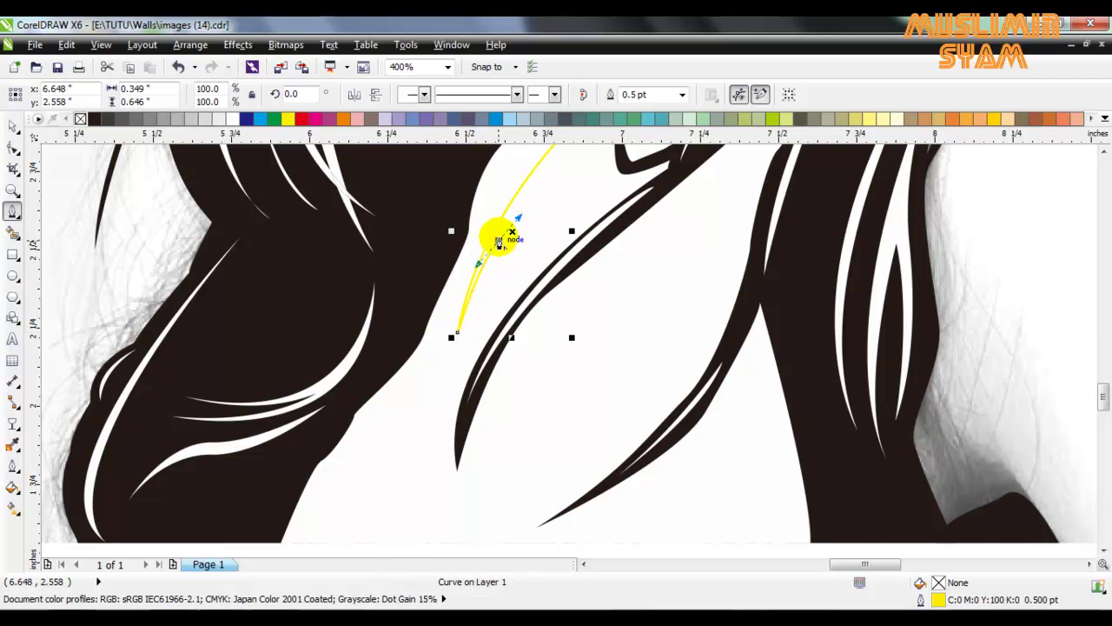
pyautogui.moveTo(1103, 397); pyautogui.dragTo(1104, 387)
pyautogui.moveTo(504, 385); pyautogui.dragTo(507, 389)
pyautogui.click(507, 391)
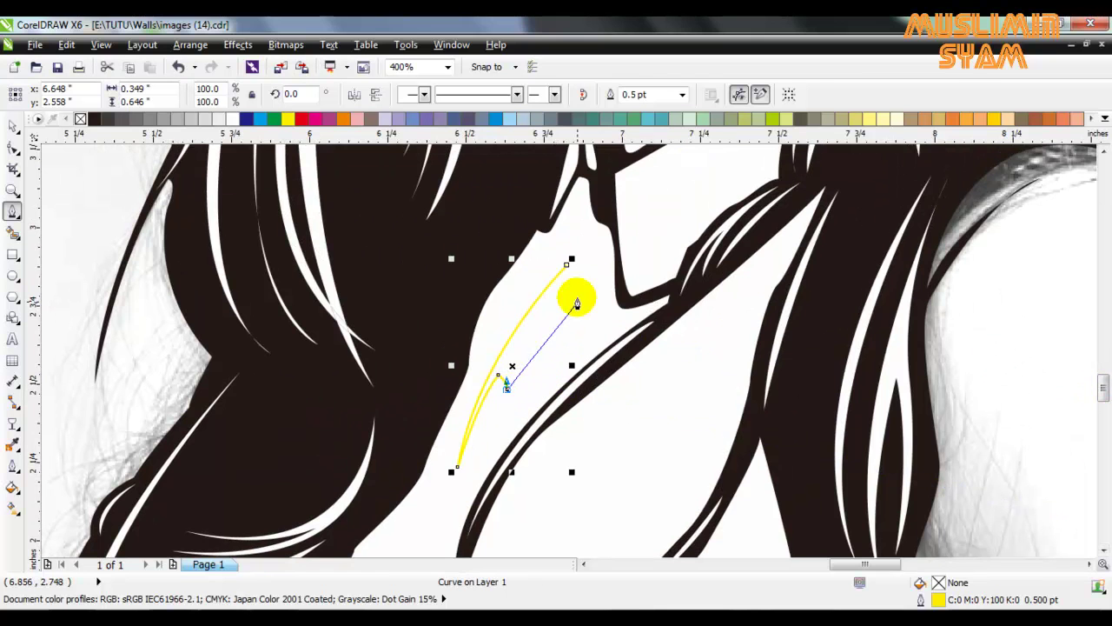
pyautogui.click(571, 259)
pyautogui.moveTo(501, 358); pyautogui.dragTo(501, 359)
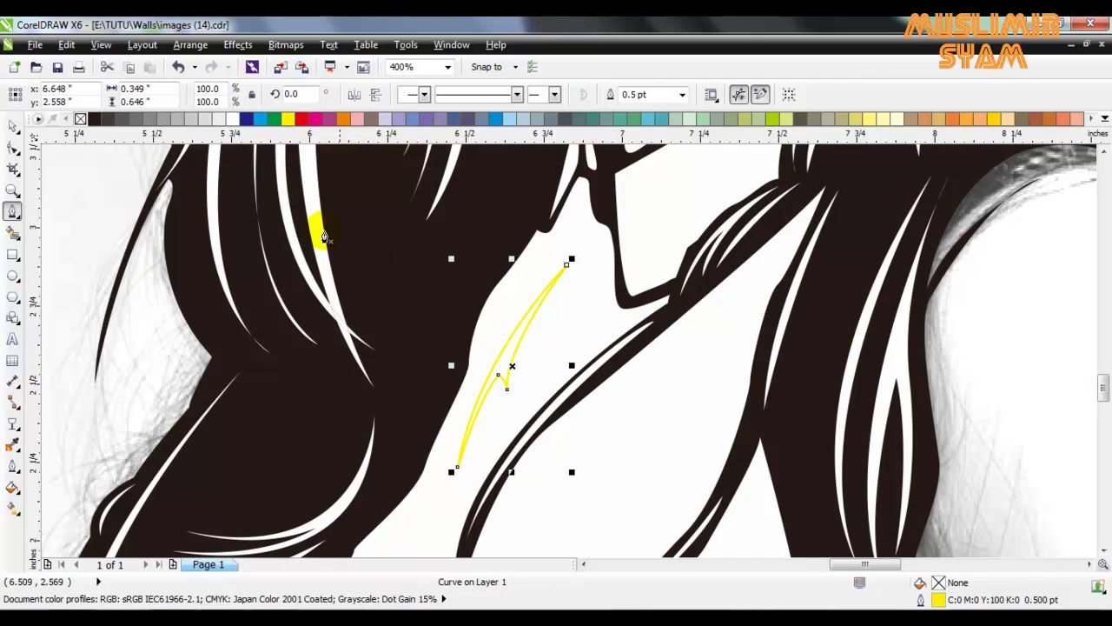
# Fill the forked shirt crease with black and remove its outline.
pyautogui.click(93, 118)
pyautogui.rightClick(79, 119)
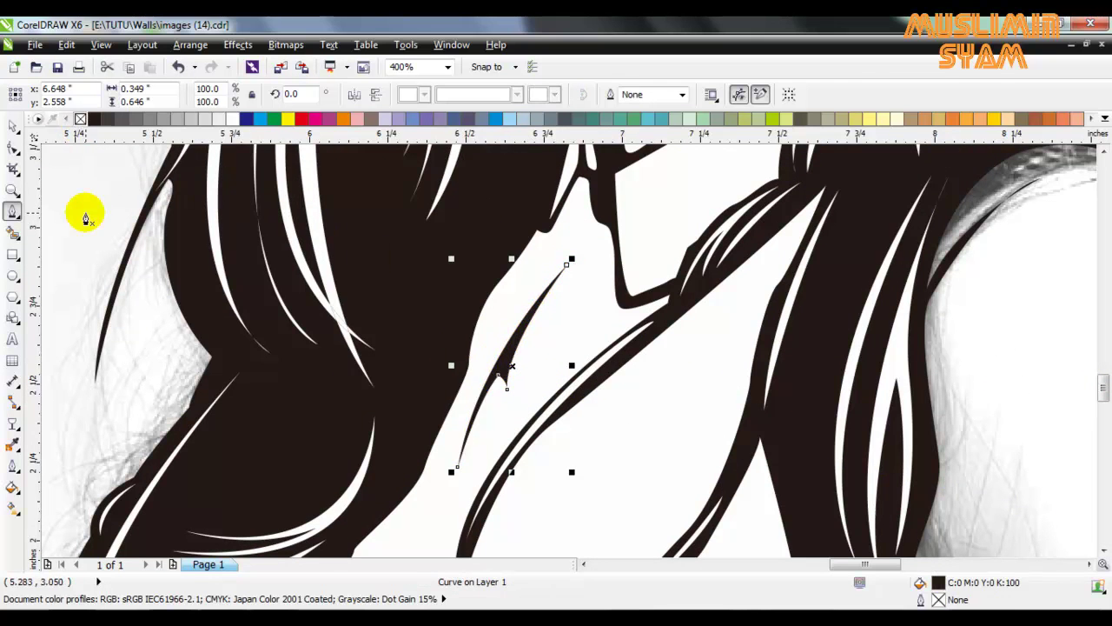
pyautogui.press('space')
pyautogui.scroll(-2, 85, 215)
pyautogui.click(227, 412)
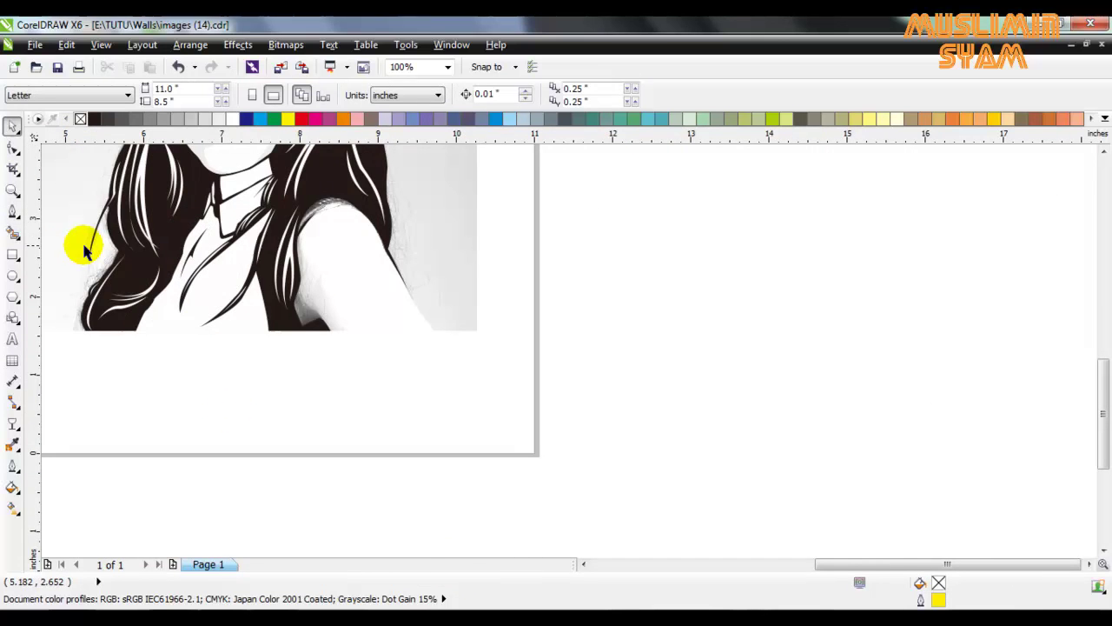
# Draw a second closed crease about 0.25 by 0.65 inches on the lower shirt, extending just past its lower edge.
pyautogui.press('F4')
pyautogui.scroll(2, 669, 530)
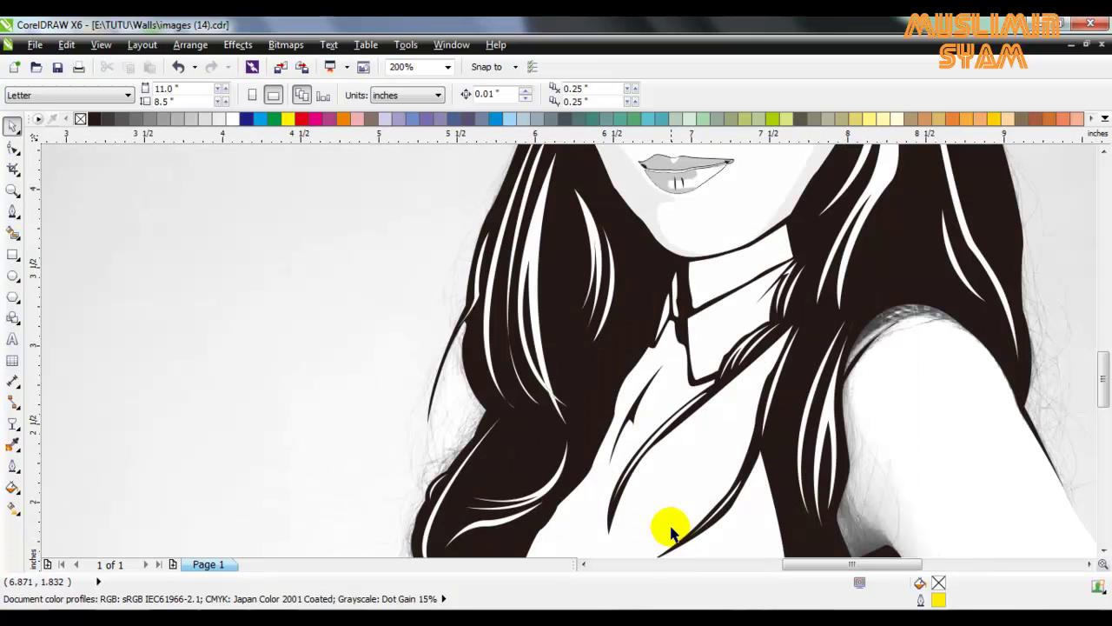
pyautogui.moveTo(1102, 363); pyautogui.dragTo(1100, 377)
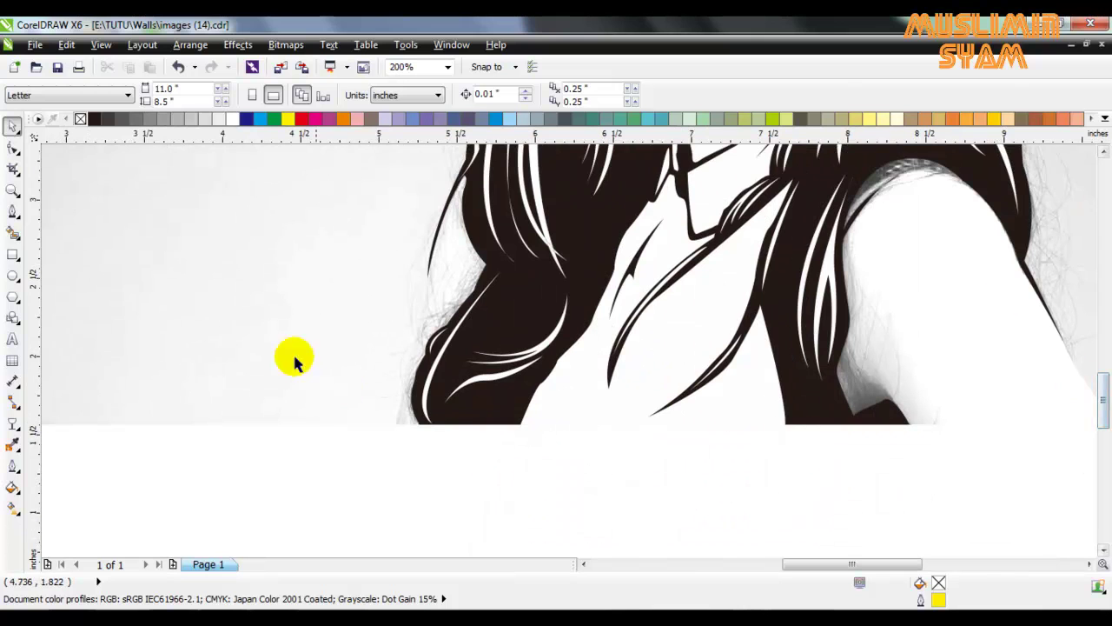
pyautogui.click(15, 214)
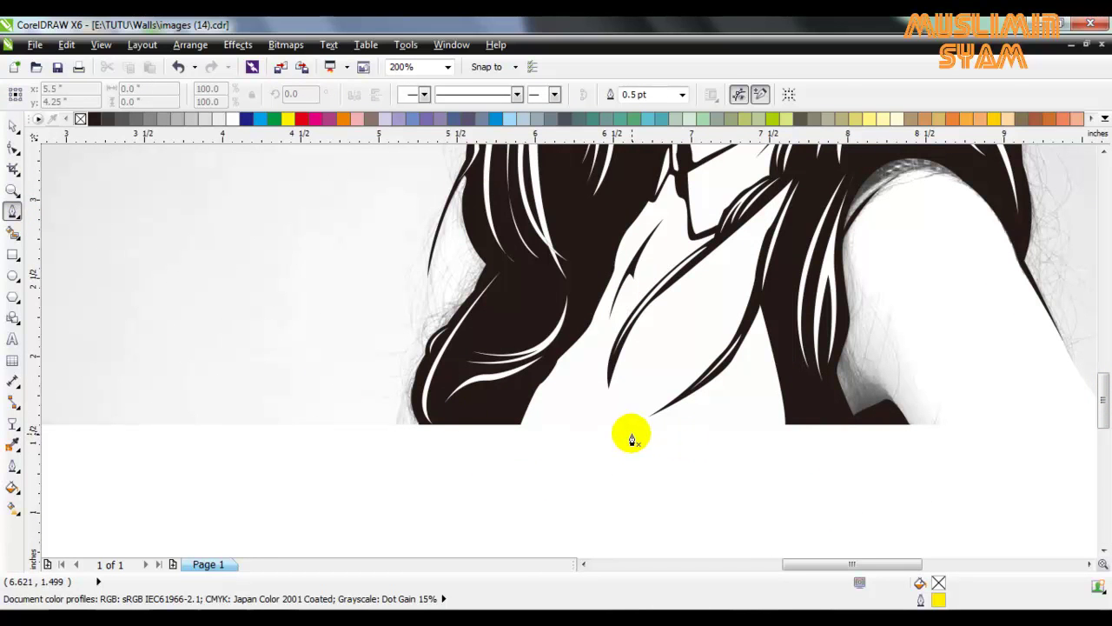
pyautogui.click(617, 398)
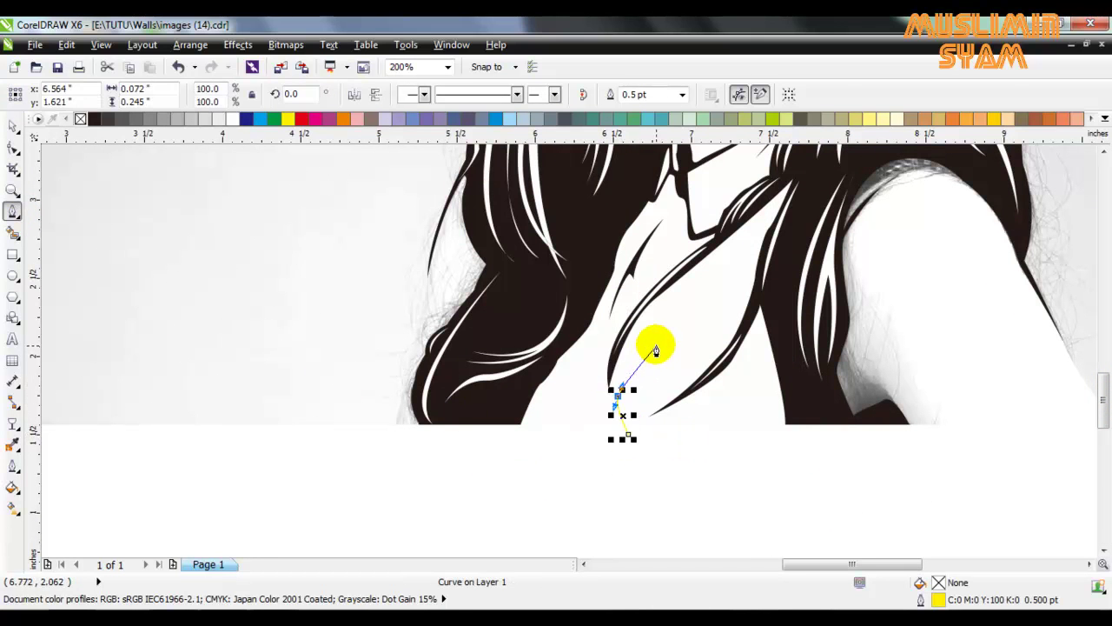
pyautogui.moveTo(656, 326); pyautogui.dragTo(653, 314)
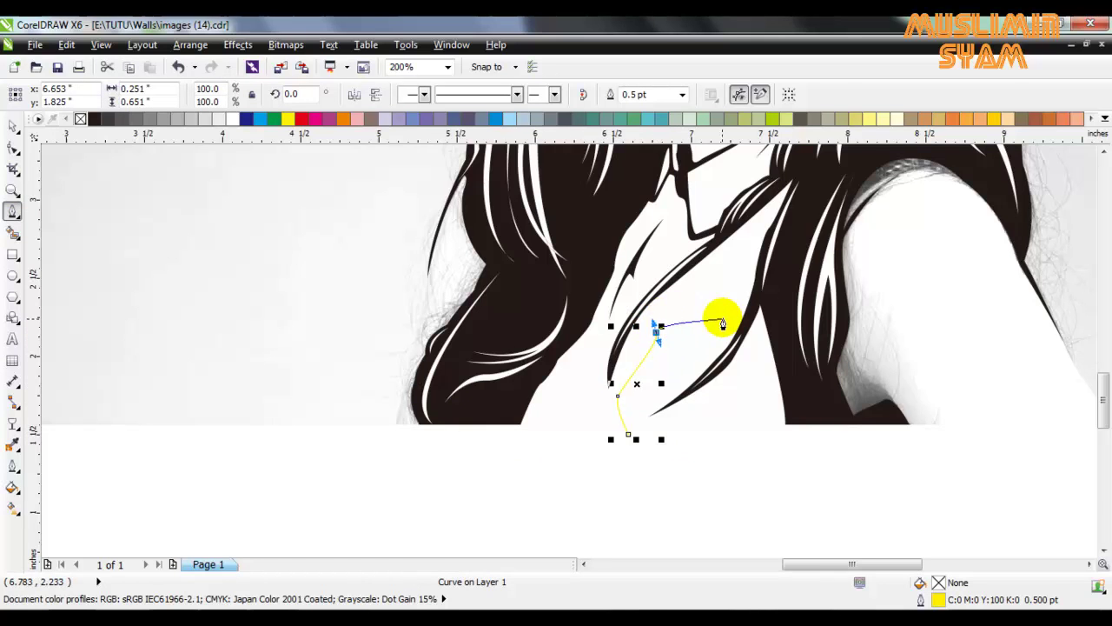
pyautogui.scroll(1, 692, 324)
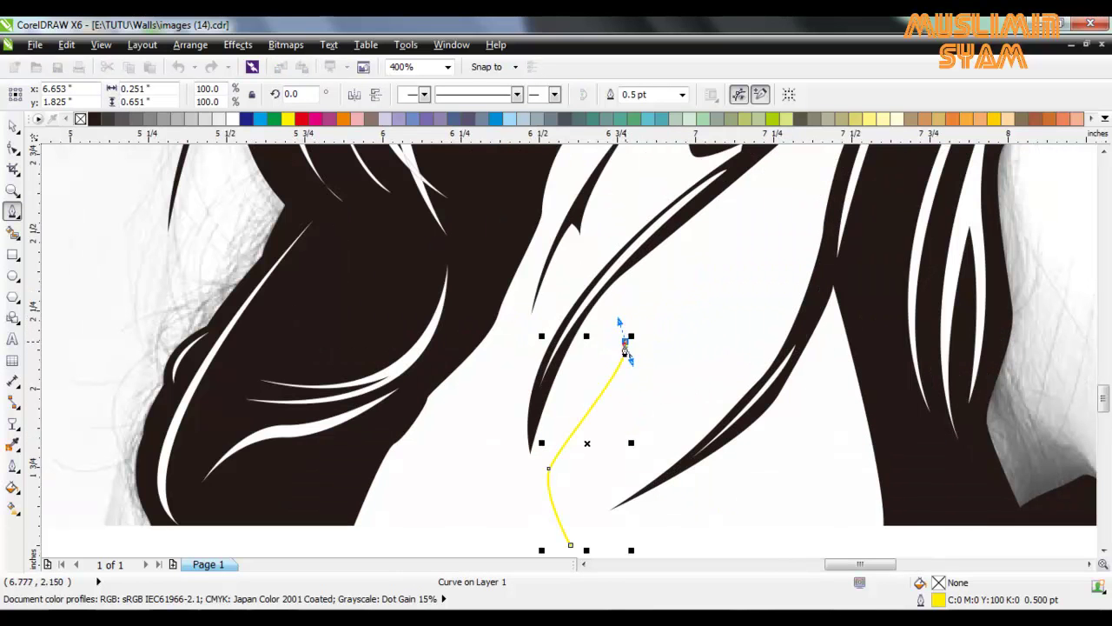
pyautogui.moveTo(622, 388)
pyautogui.mouseDown()
pyautogui.moveTo(621, 379)
pyautogui.moveTo(555, 481)
pyautogui.mouseUp()
pyautogui.click(571, 544)
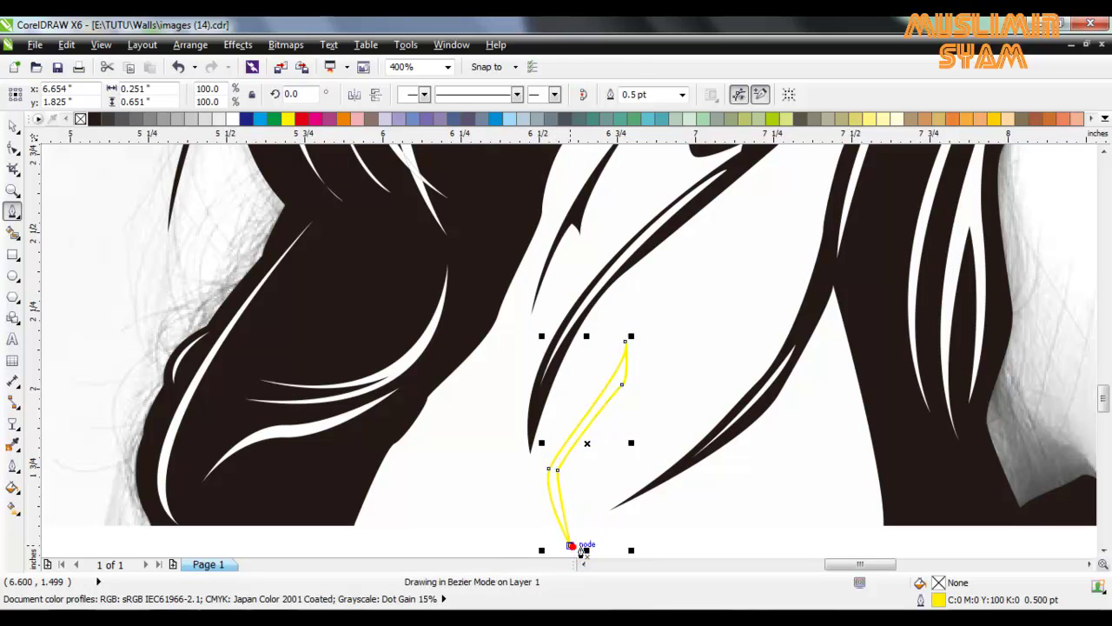
# Intersect the lower crease shape with the shirt shape.
pyautogui.press('space')
pyautogui.keyDown('shift'); pyautogui.click(476, 490); pyautogui.keyUp('shift')
pyautogui.click(546, 95)
pyautogui.scroll(-3, 1097, 374)
pyautogui.click(591, 491)
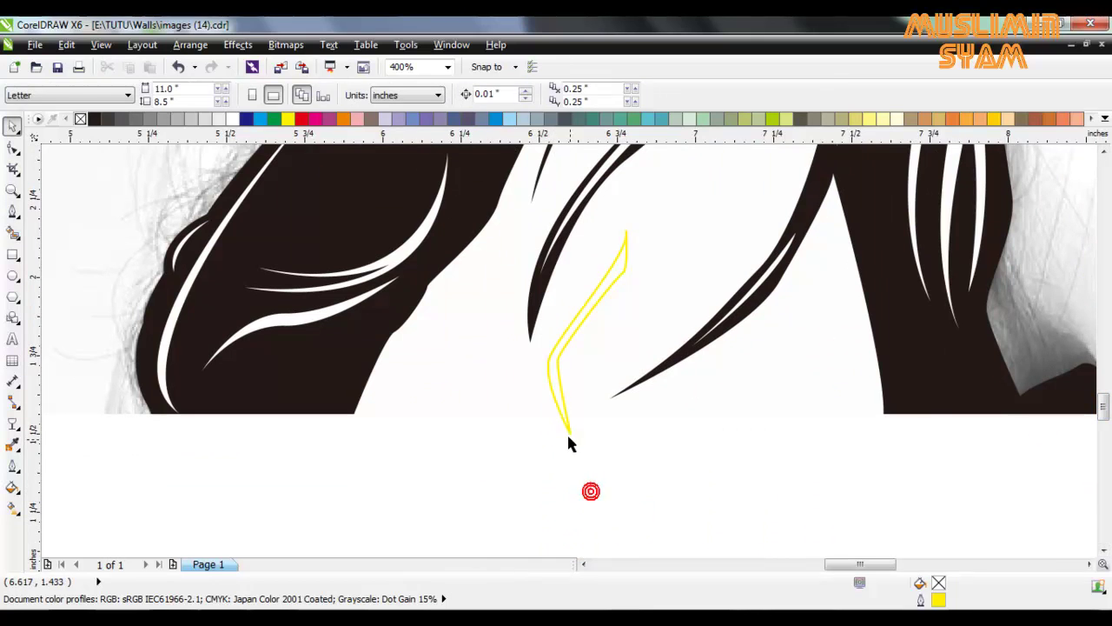
# Fill the intersected crease piece with black and delete the original yellow-outlined crease.
pyautogui.moveTo(564, 422); pyautogui.dragTo(561, 384)
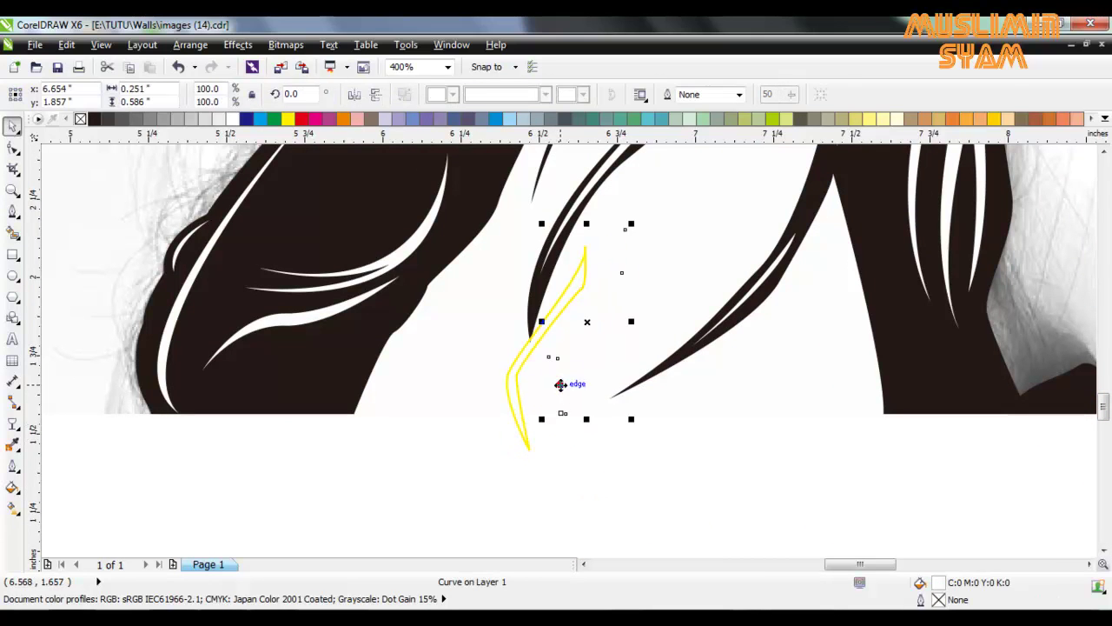
pyautogui.click(94, 119)
pyautogui.moveTo(523, 426); pyautogui.dragTo(468, 483)
pyautogui.press('Delete')
pyautogui.scroll(-2, 484, 447)
pyautogui.scroll(1, 448, 400)
pyautogui.scroll(-1, 449, 400)
pyautogui.moveTo(1102, 424); pyautogui.dragTo(1103, 416)
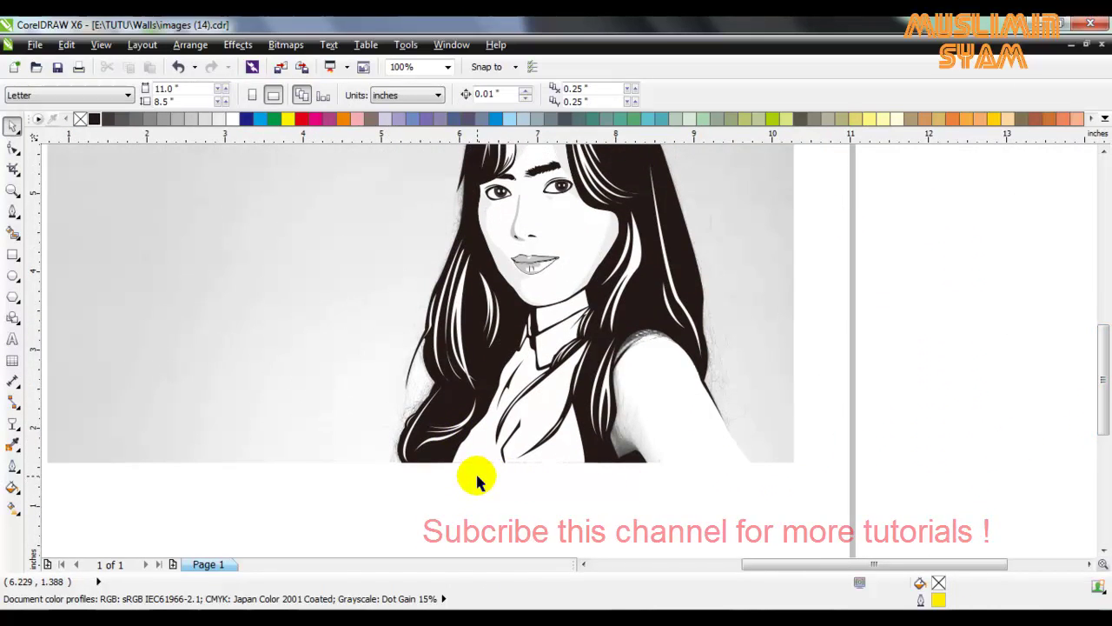
pyautogui.scroll(2, 476, 468)
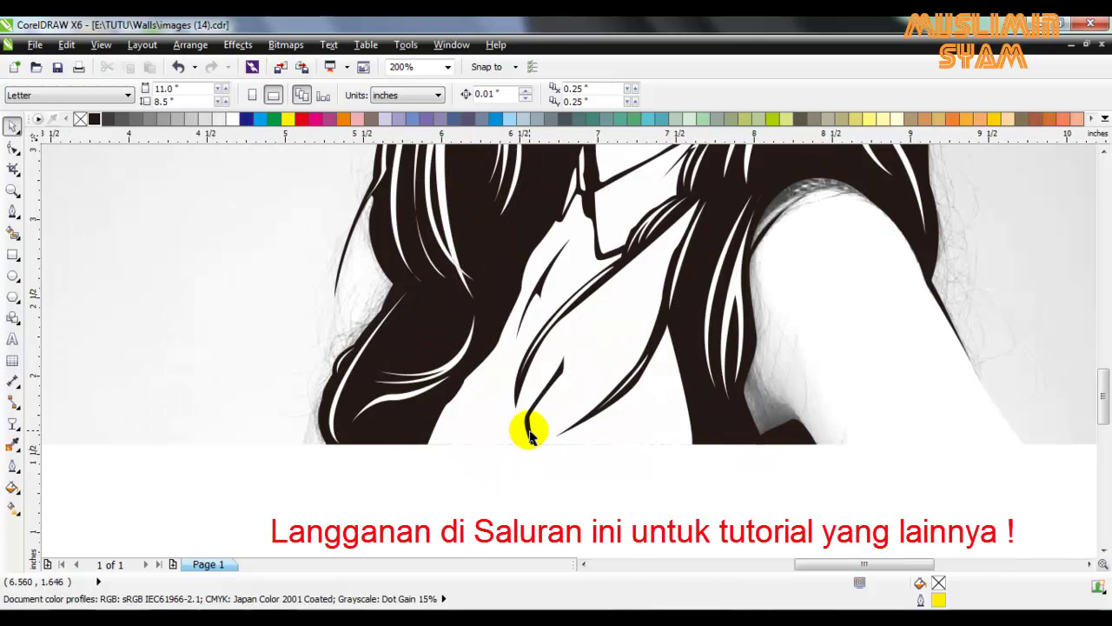
pyautogui.scroll(-2, 549, 441)
pyautogui.moveTo(1100, 430); pyautogui.dragTo(1101, 427)
# Start a Bezier curve along the bare arm's outer edge, from the photo's lower border up along the hair to the shoulder.
pyautogui.click(13, 211)
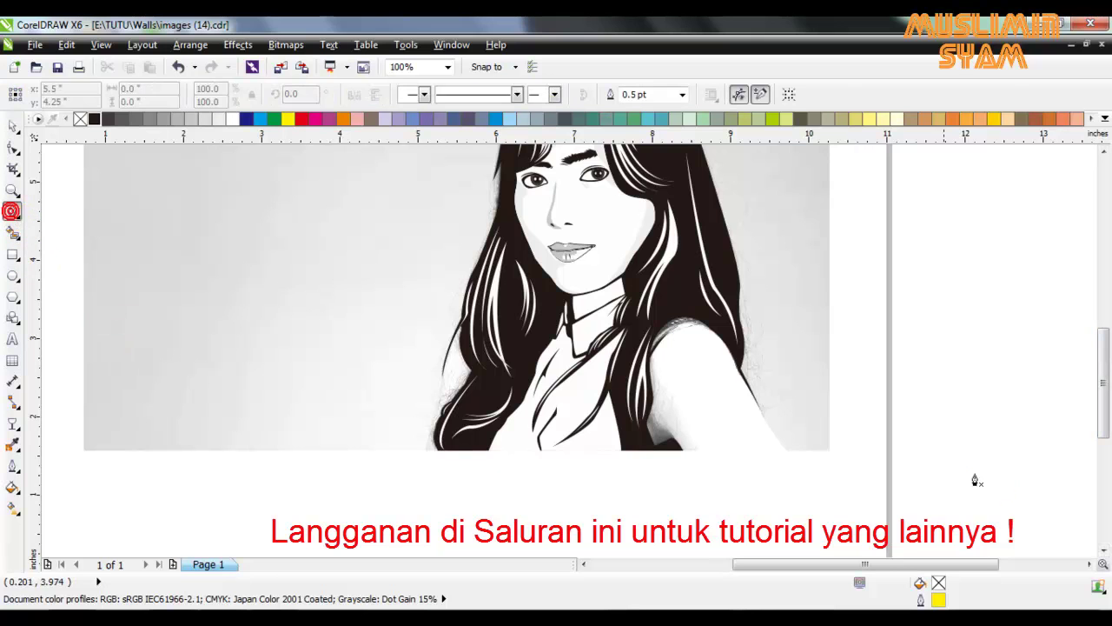
pyautogui.scroll(2, 804, 417)
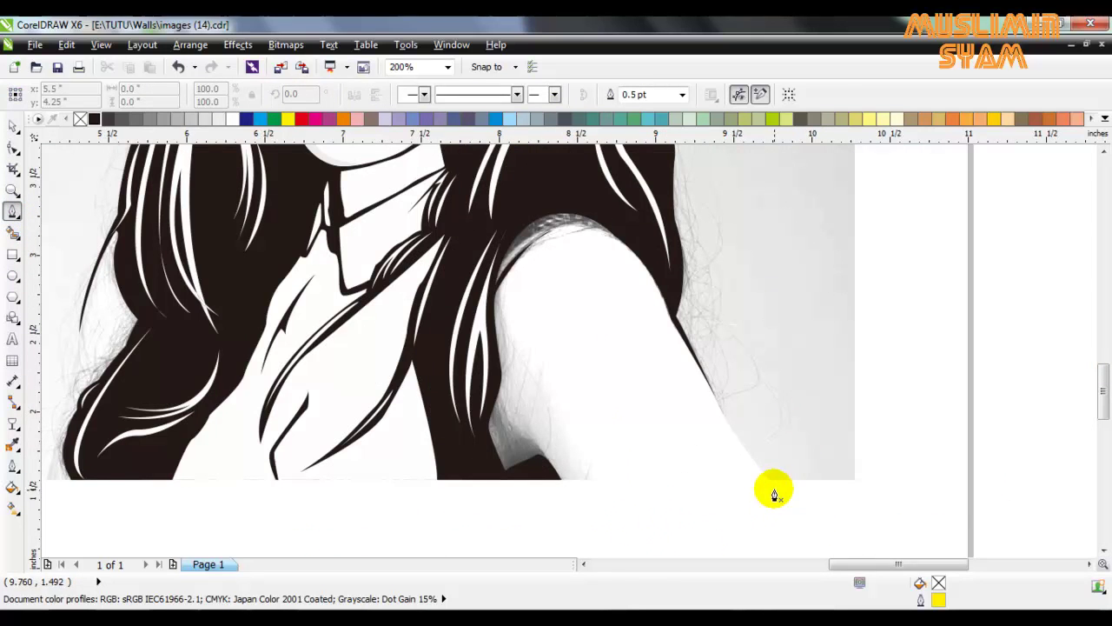
pyautogui.click(720, 415)
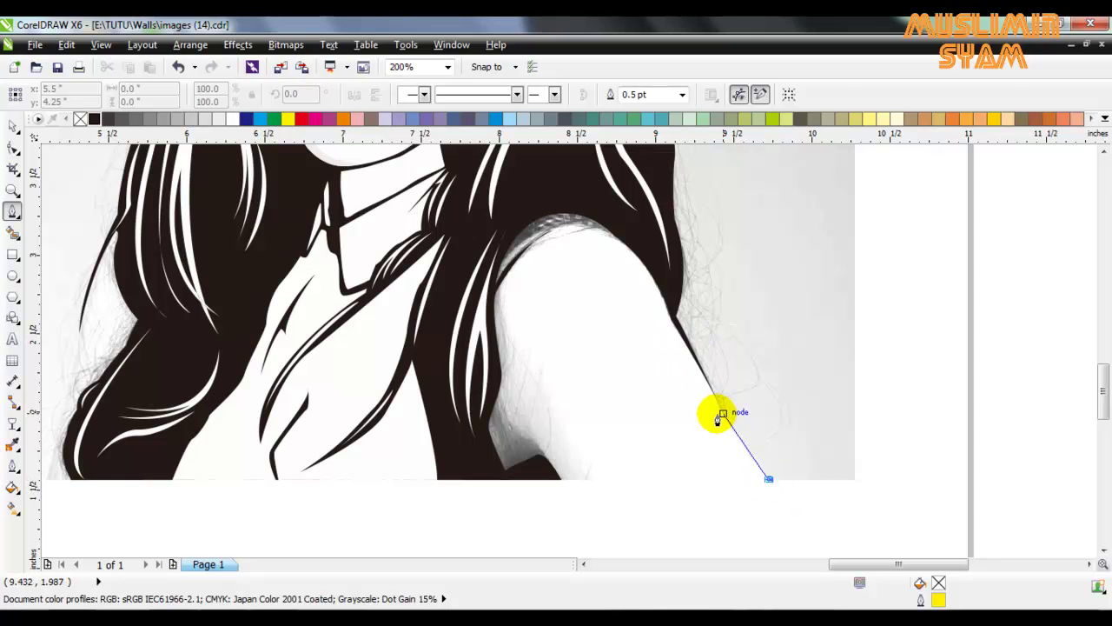
pyautogui.scroll(1, 720, 411)
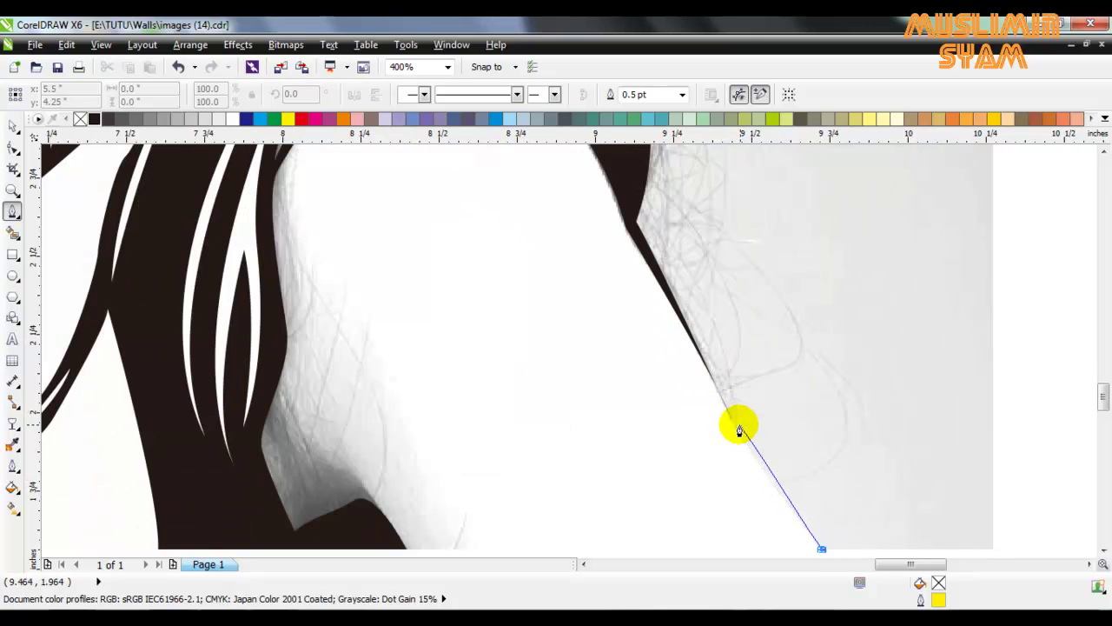
pyautogui.doubleClick(726, 411)
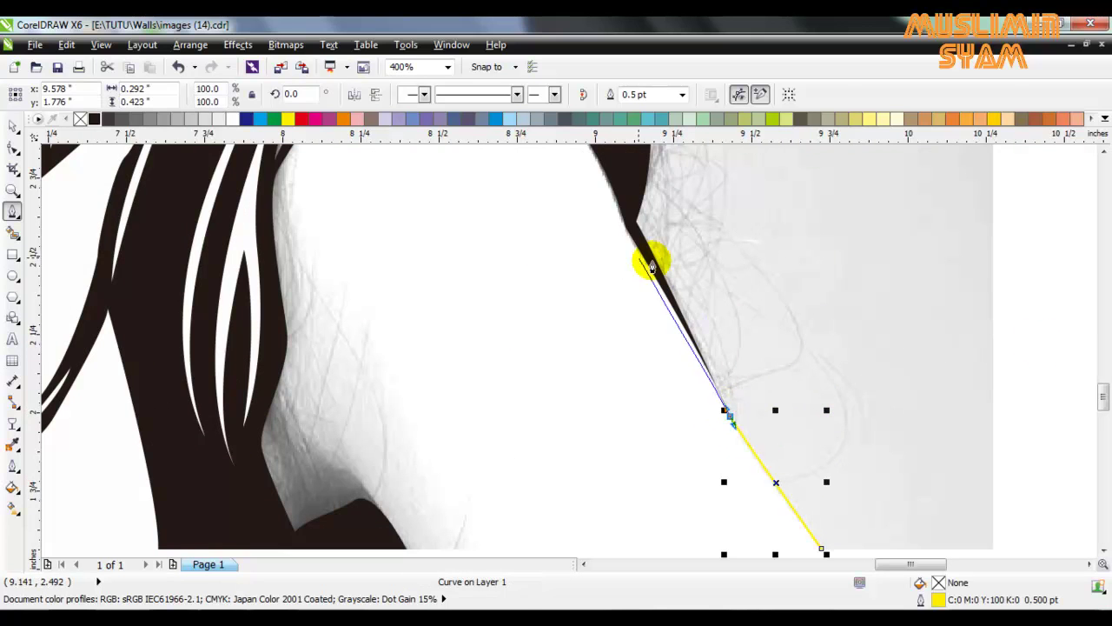
pyautogui.scroll(1, 1104, 401)
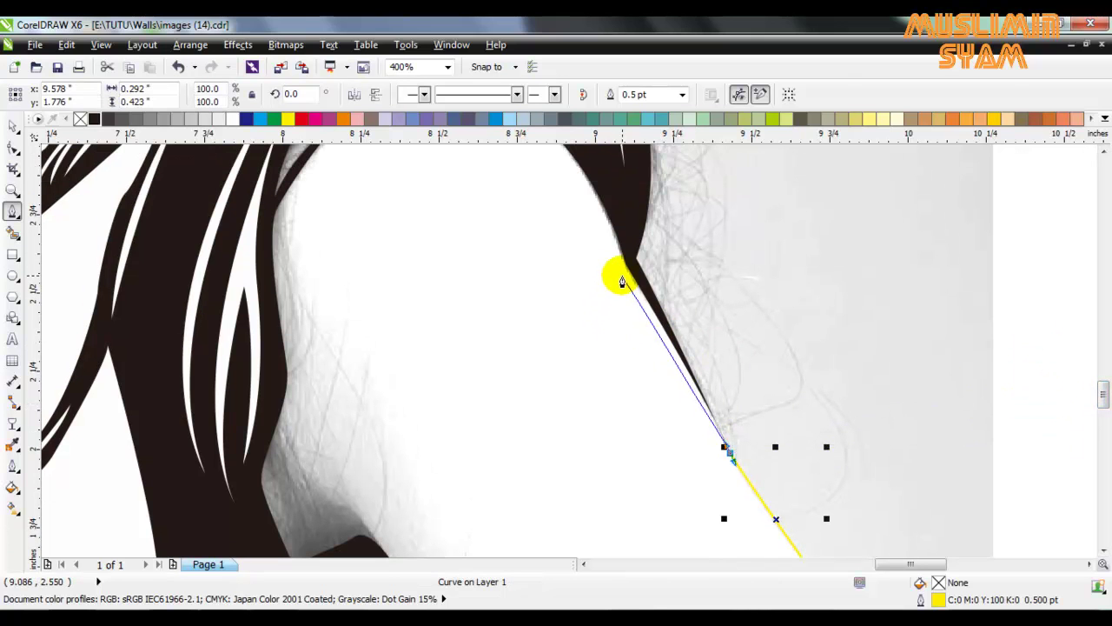
pyautogui.moveTo(624, 263); pyautogui.dragTo(610, 250)
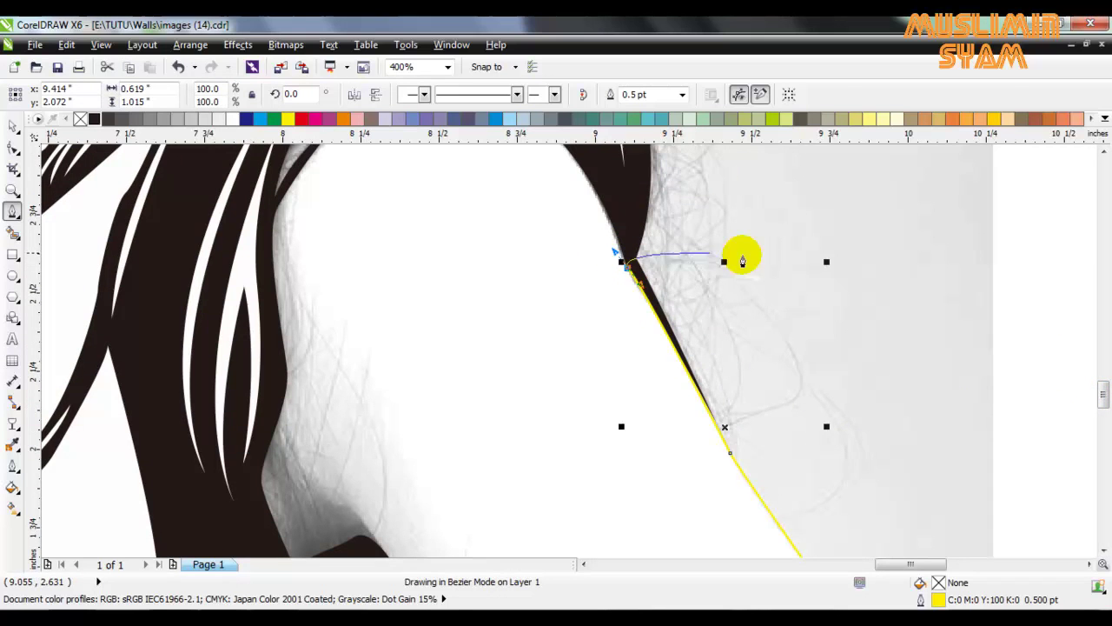
pyautogui.scroll(3, 1103, 398)
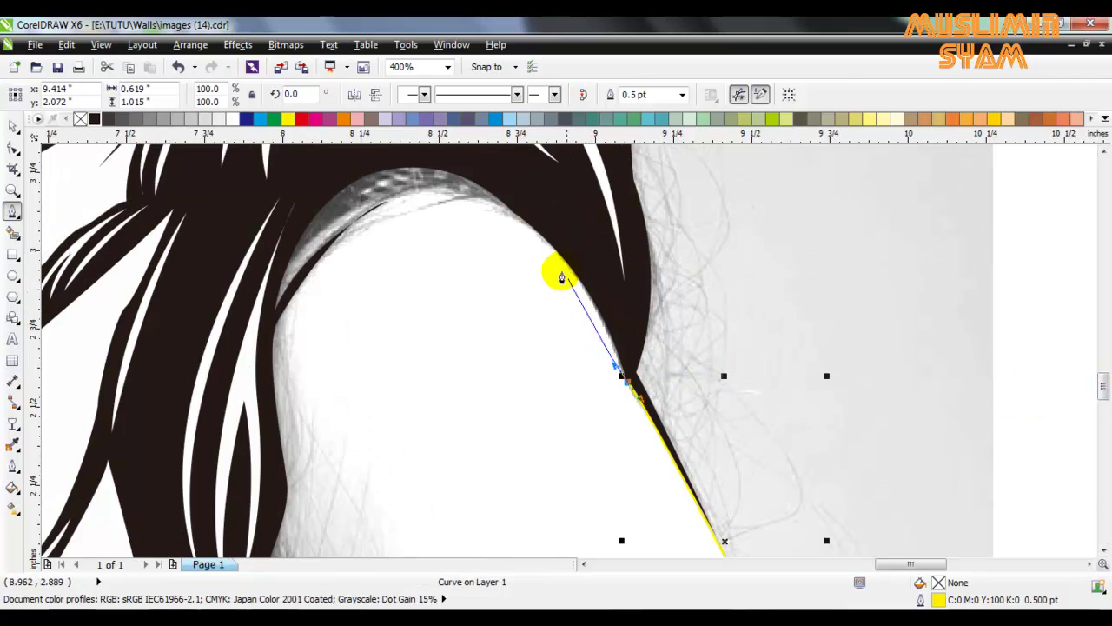
pyautogui.moveTo(523, 224); pyautogui.dragTo(458, 182)
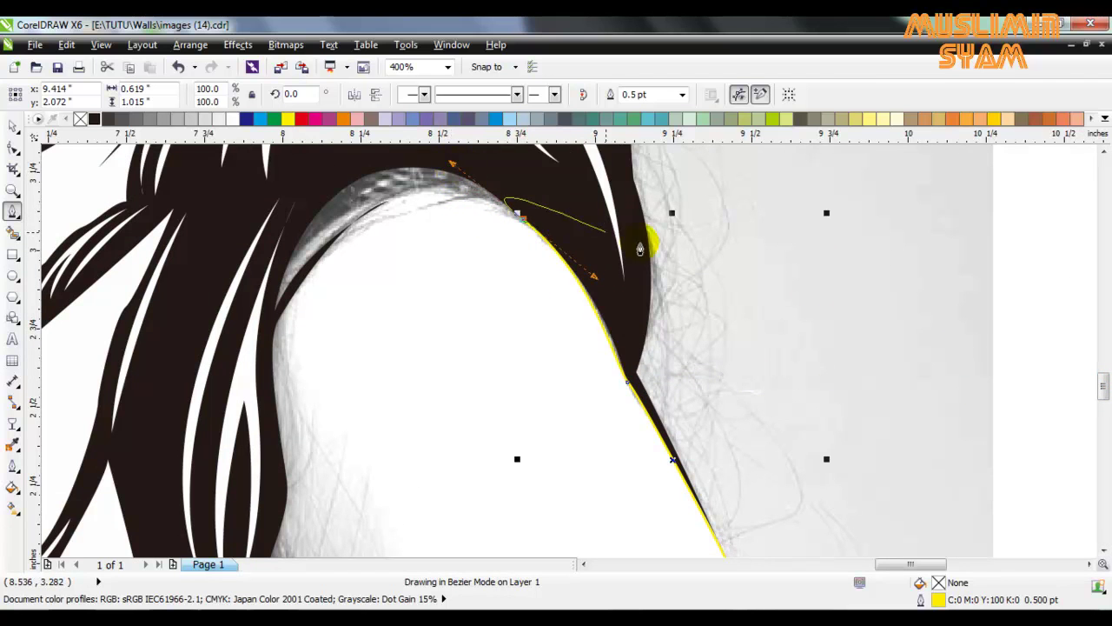
# Continue the arm curve over the rounded shoulder and down to where the hair meets the inner side of the arm.
pyautogui.scroll(2, 1100, 372)
pyautogui.click(362, 298)
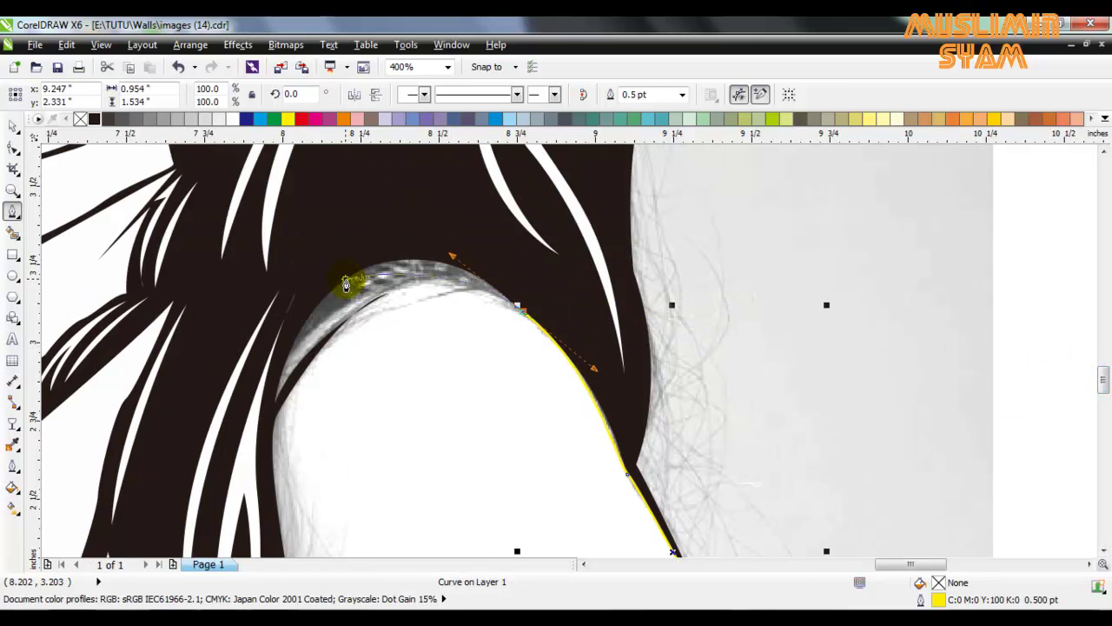
pyautogui.moveTo(345, 284); pyautogui.dragTo(329, 302)
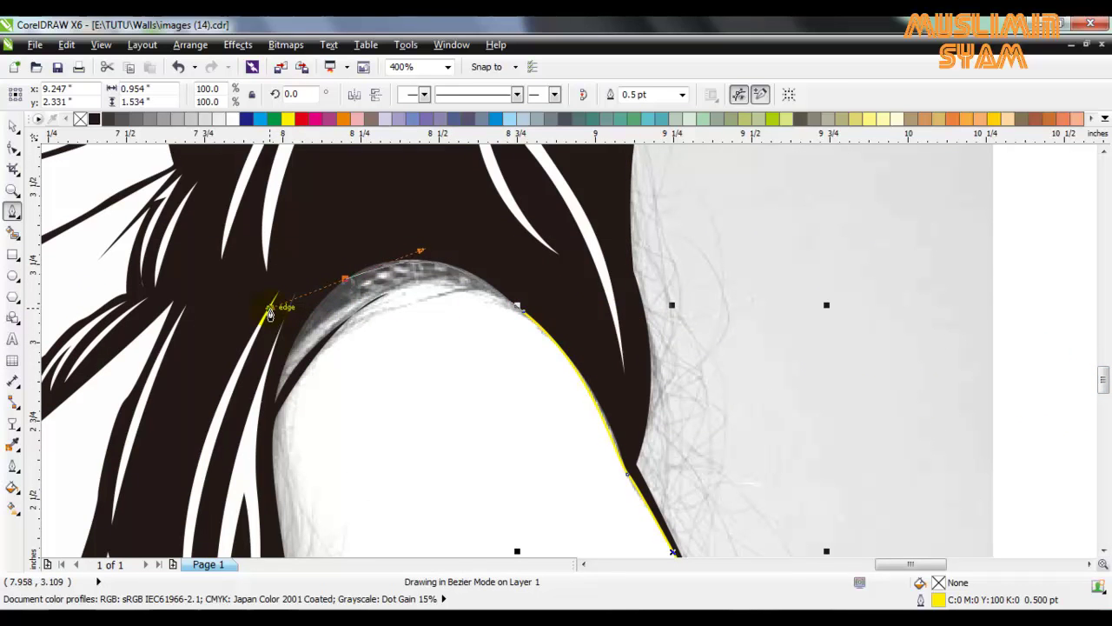
pyautogui.moveTo(285, 315); pyautogui.dragTo(286, 315)
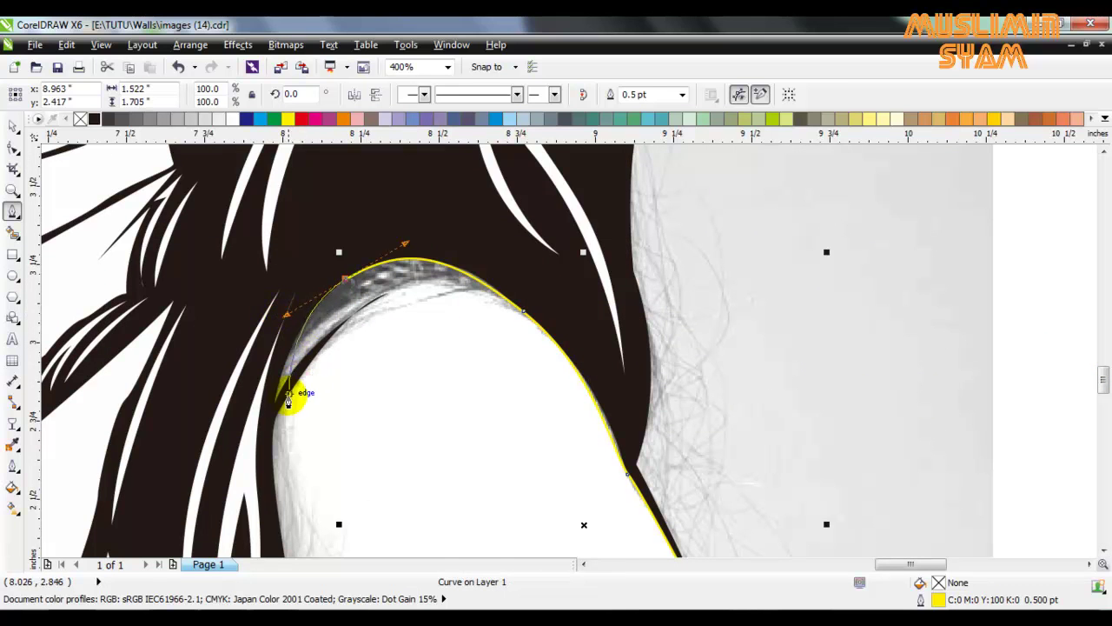
pyautogui.click(275, 404)
# Continue the curve down the arm's inner edge beside the hair and close it along the photo's lower border, about 1.79 by 1.71 inches overall.
pyautogui.moveTo(1103, 383); pyautogui.dragTo(1102, 394)
pyautogui.click(1101, 395)
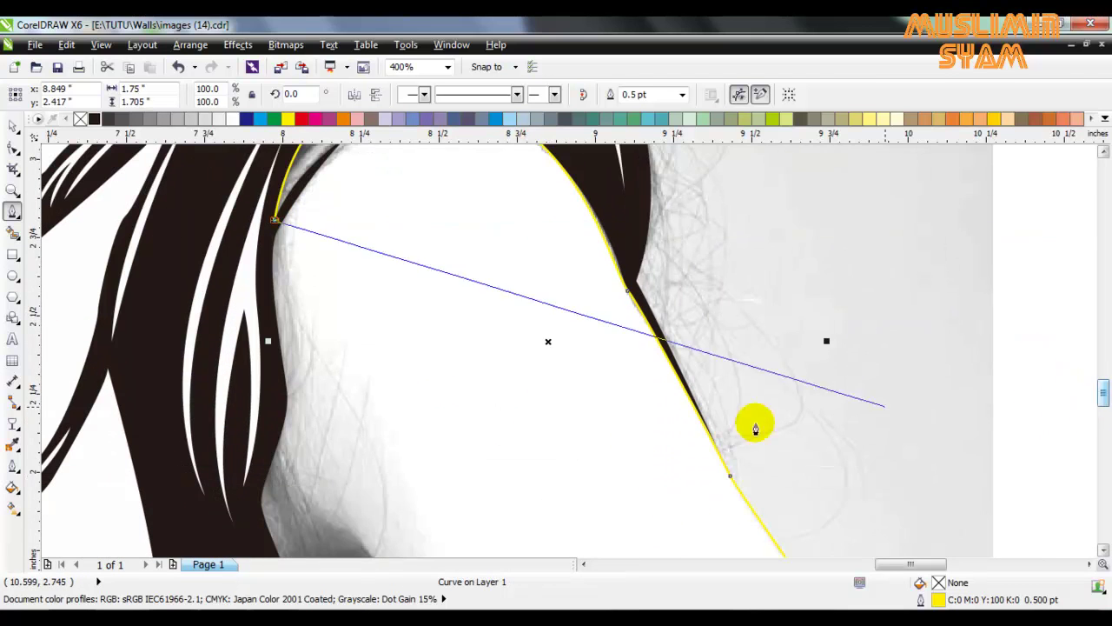
pyautogui.click(277, 304)
pyautogui.click(287, 405)
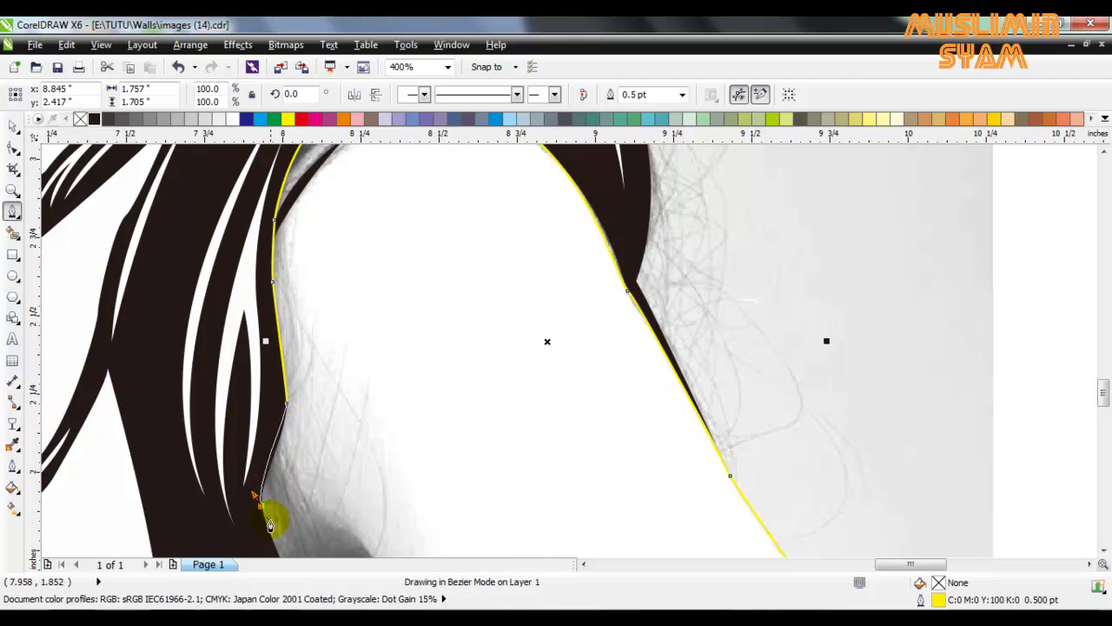
pyautogui.moveTo(261, 505); pyautogui.dragTo(267, 524)
pyautogui.moveTo(1105, 399); pyautogui.dragTo(1106, 415)
pyautogui.click(303, 417)
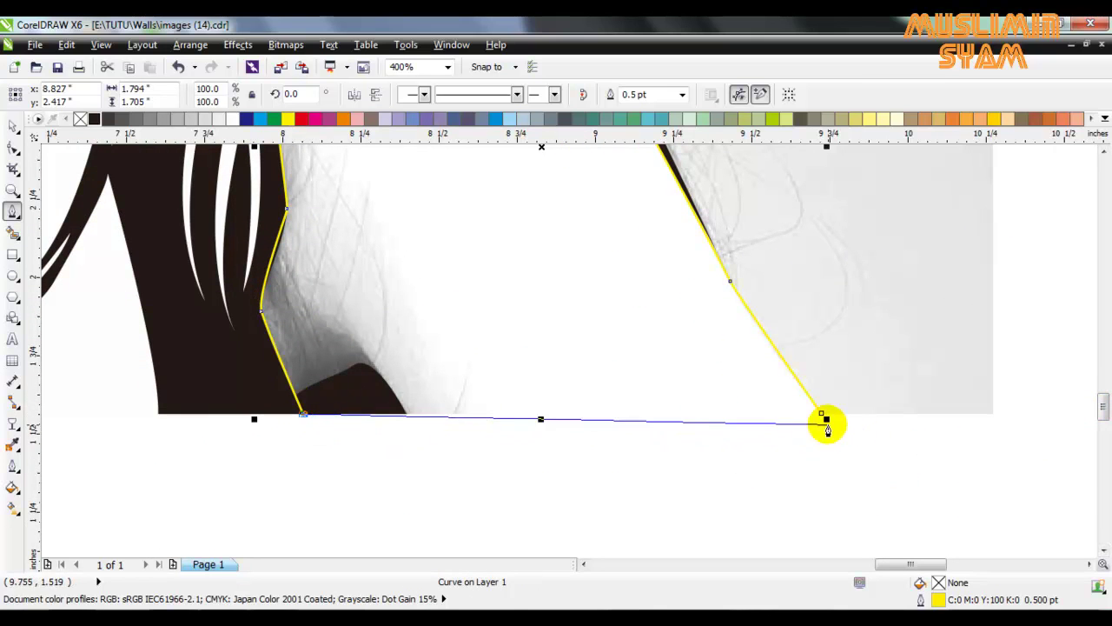
pyautogui.click(824, 420)
# Fill the closed arm shape with white and send it to the back of the layer.
pyautogui.scroll(-2, 459, 348)
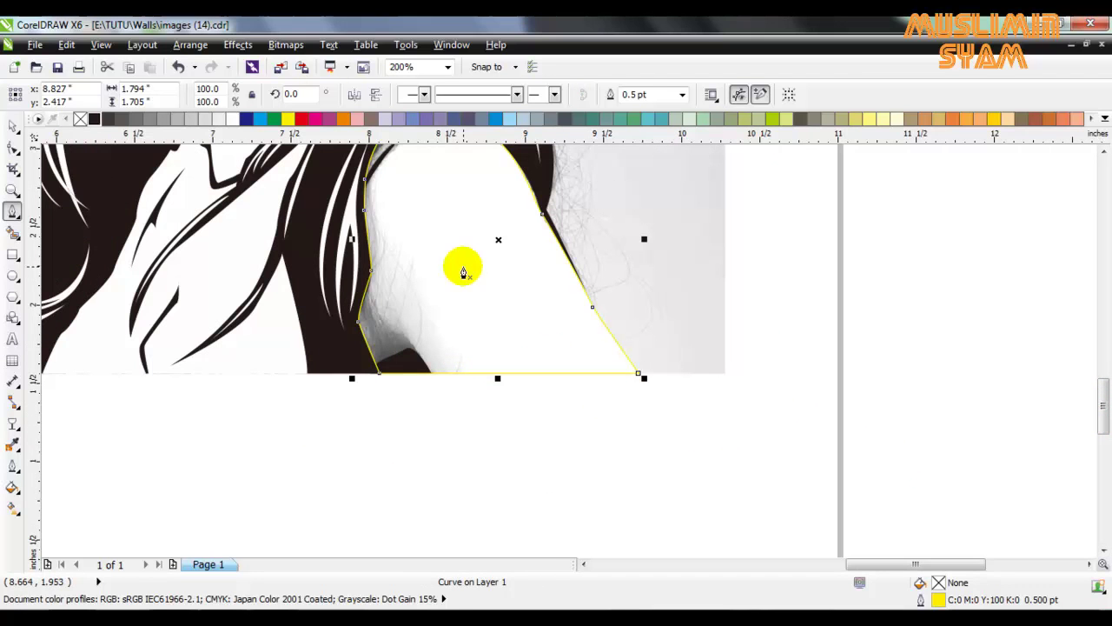
pyautogui.click(232, 119)
pyautogui.moveTo(1099, 442); pyautogui.dragTo(1100, 407)
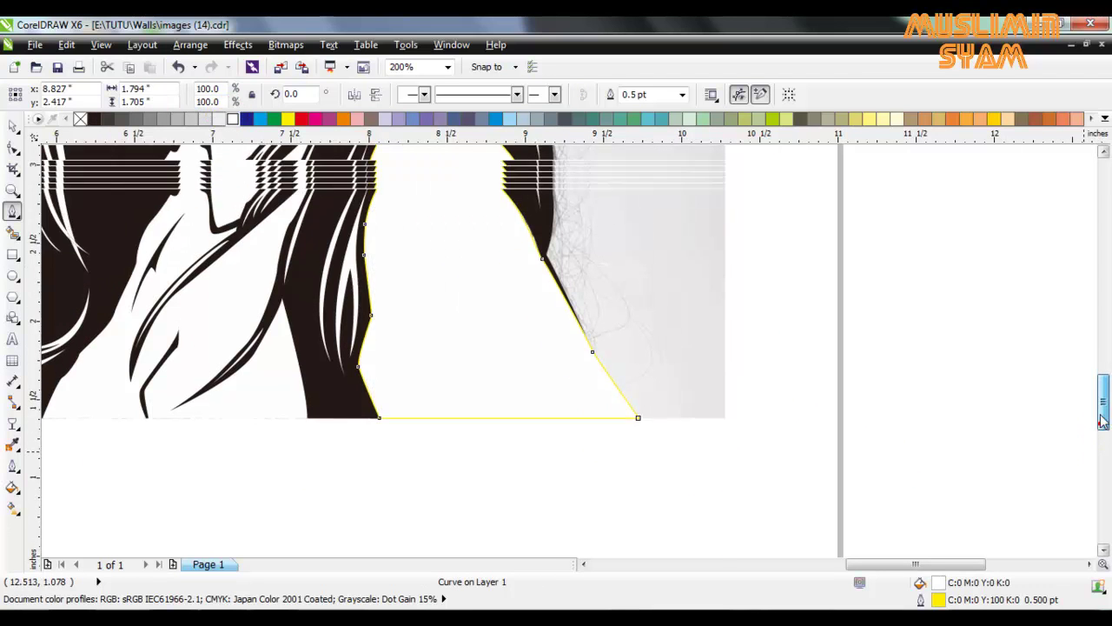
pyautogui.click(189, 44)
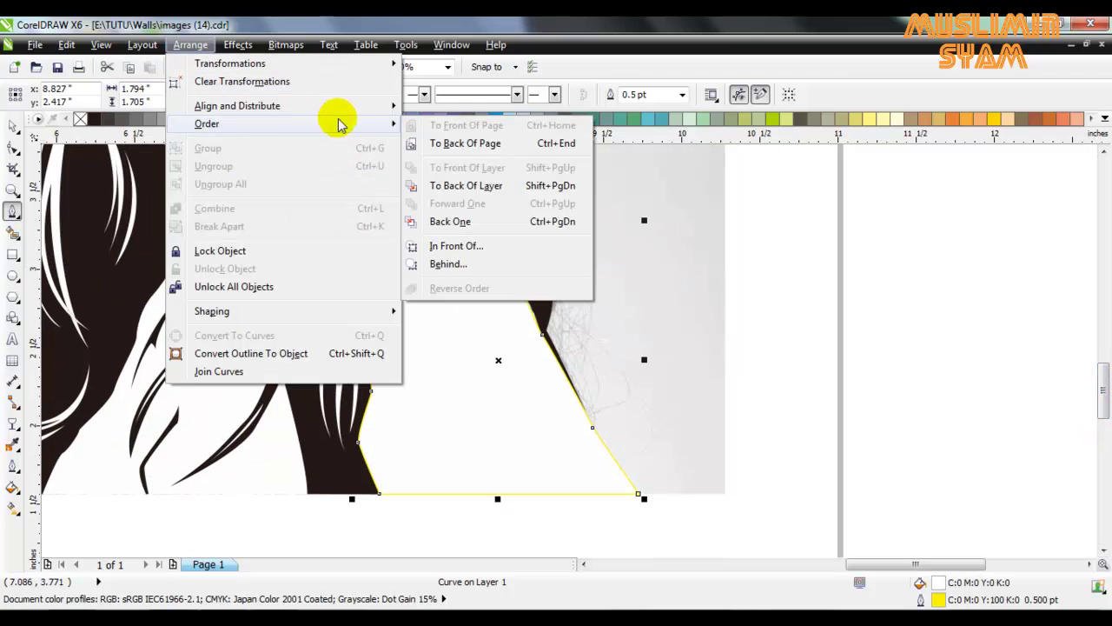
pyautogui.moveTo(382, 108)
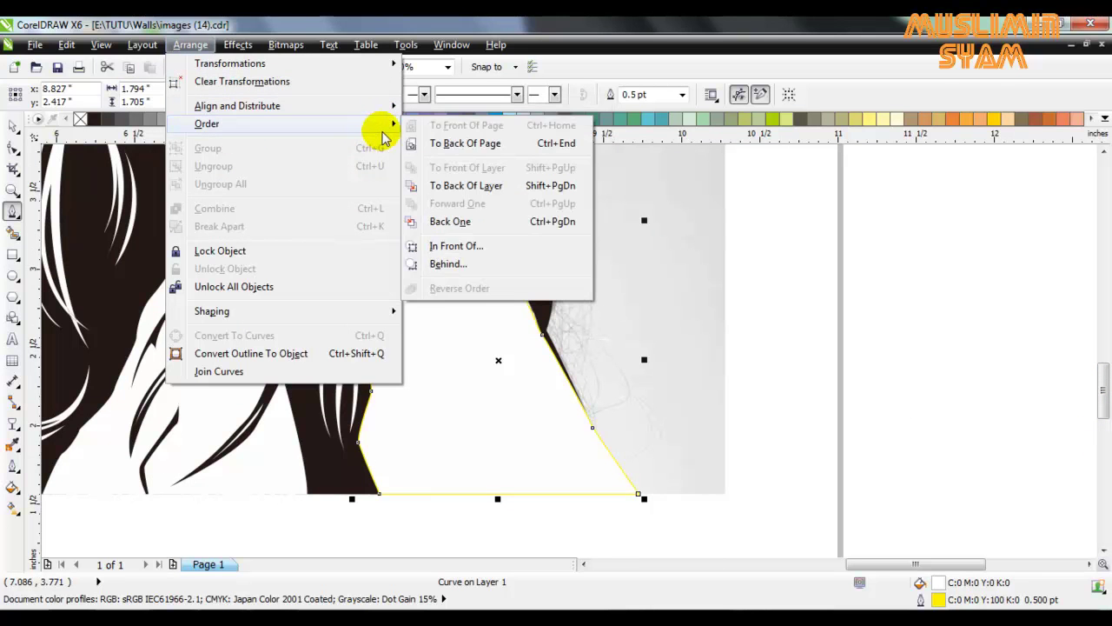
pyautogui.click(498, 184)
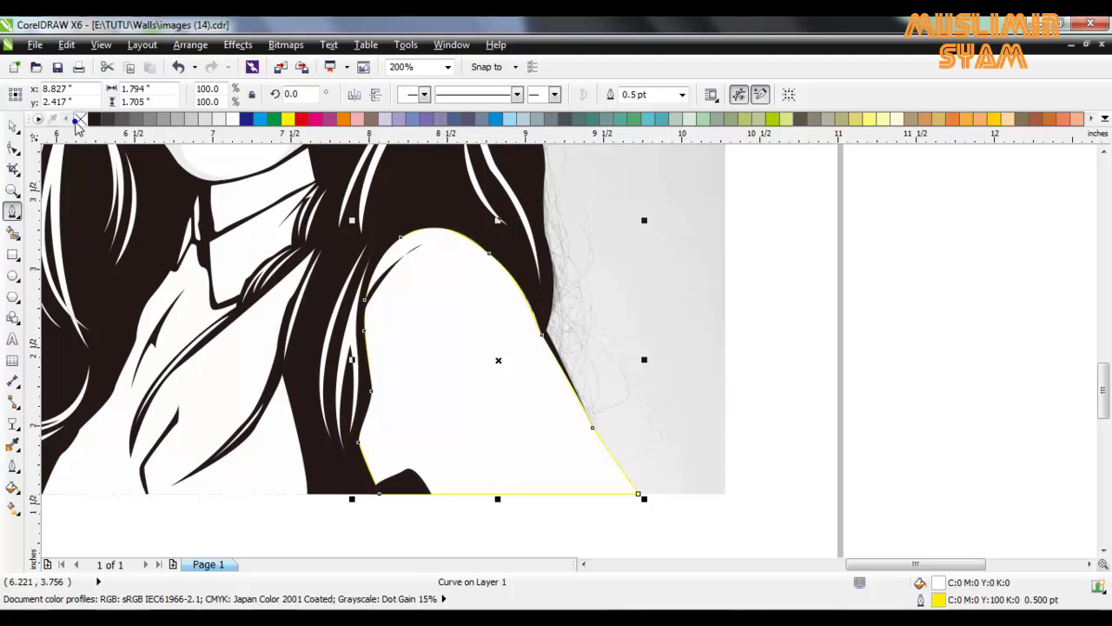
# Remove the yellow outline from the arm shape and deselect it.
pyautogui.rightClick(78, 120)
pyautogui.press('space')
pyautogui.click(812, 398)
pyautogui.scroll(-1, 709, 404)
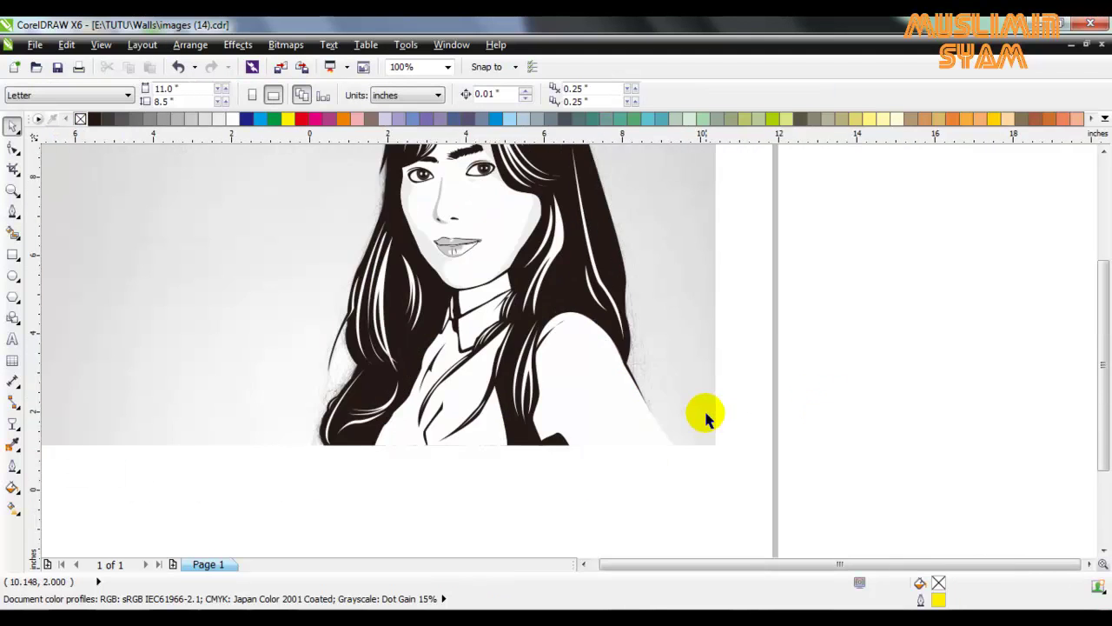
pyautogui.scroll(-1, 704, 416)
pyautogui.scroll(1, 675, 381)
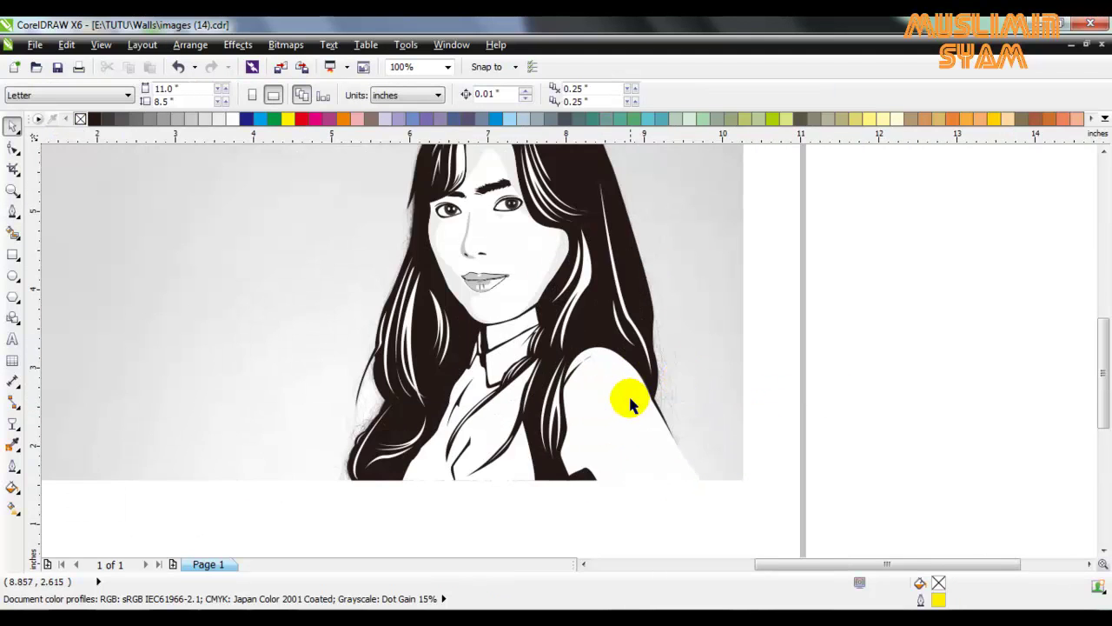
# Give the white arm shape a black outline.
pyautogui.click(631, 401)
pyautogui.rightClick(93, 119)
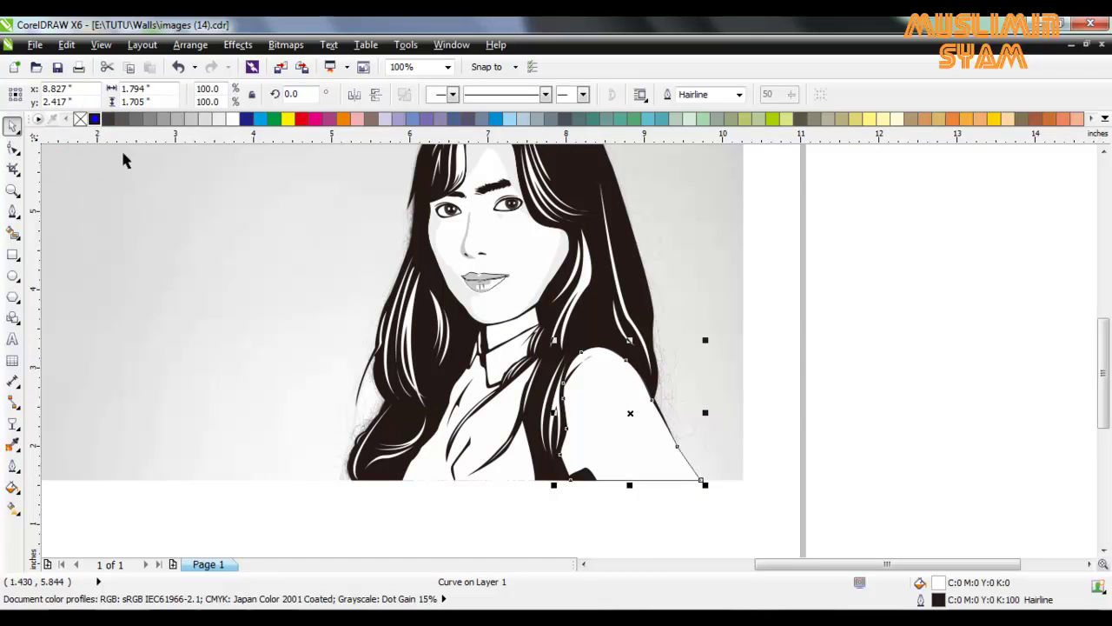
pyautogui.click(856, 352)
# Unlock the grayscale background photo and delete it.
pyautogui.rightClick(728, 279)
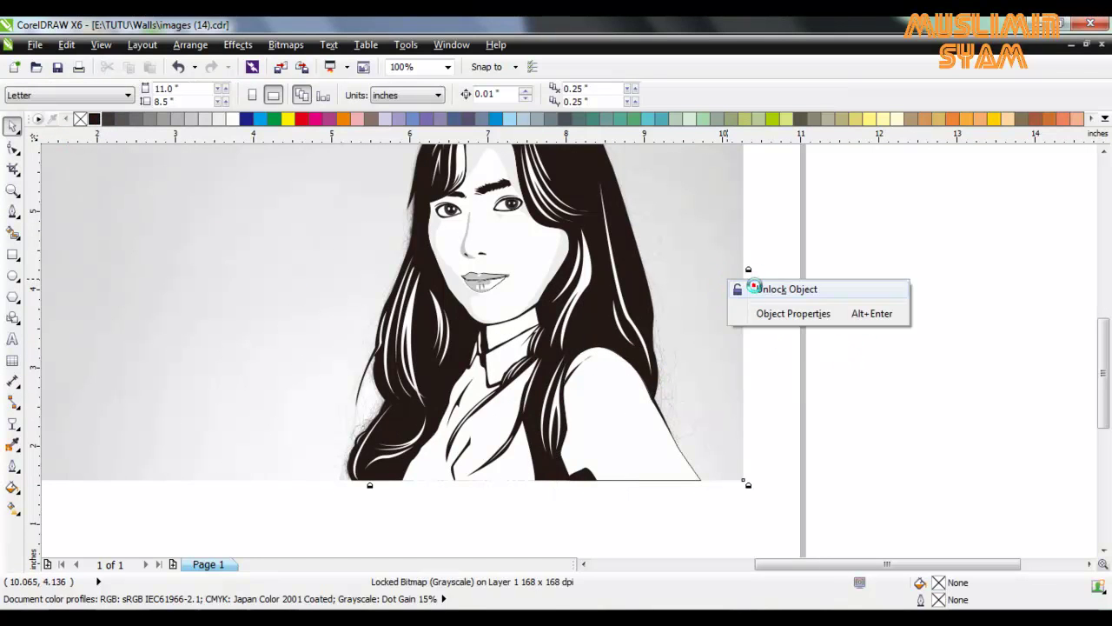
pyautogui.click(754, 286)
pyautogui.press('Delete')
pyautogui.press('F4')
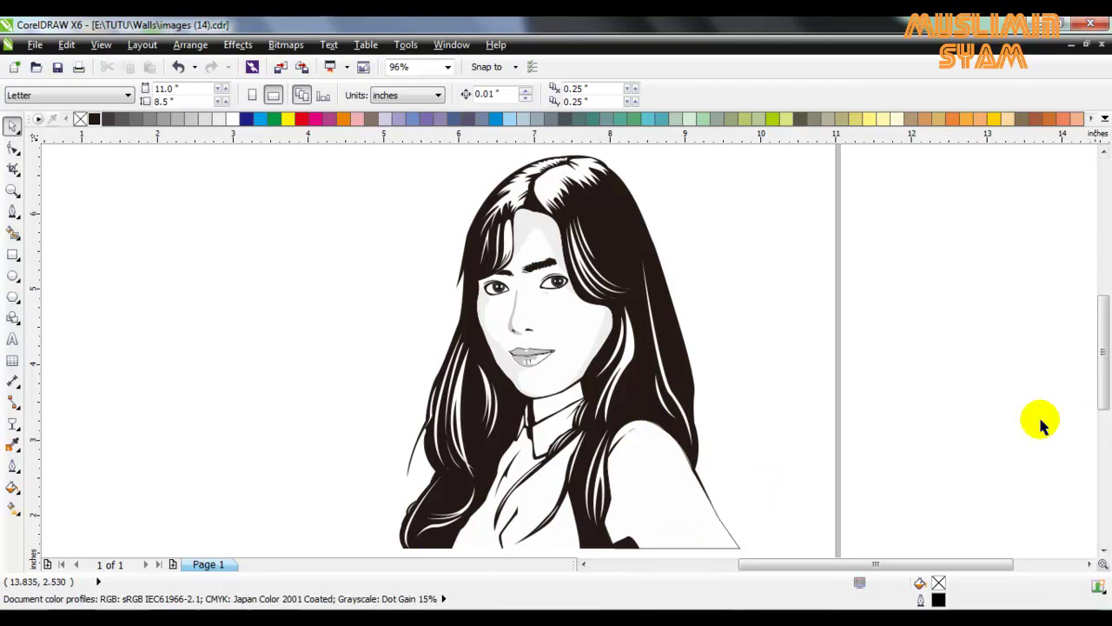
# Remove the black outline from the arm shape.
pyautogui.moveTo(1104, 360); pyautogui.dragTo(1104, 376)
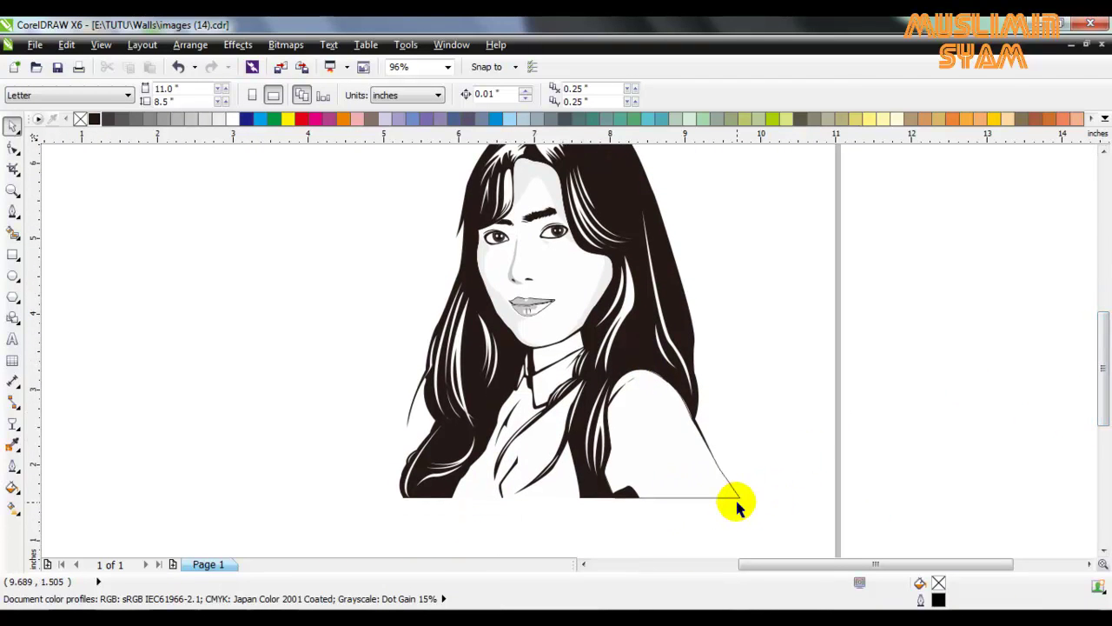
pyautogui.click(696, 463)
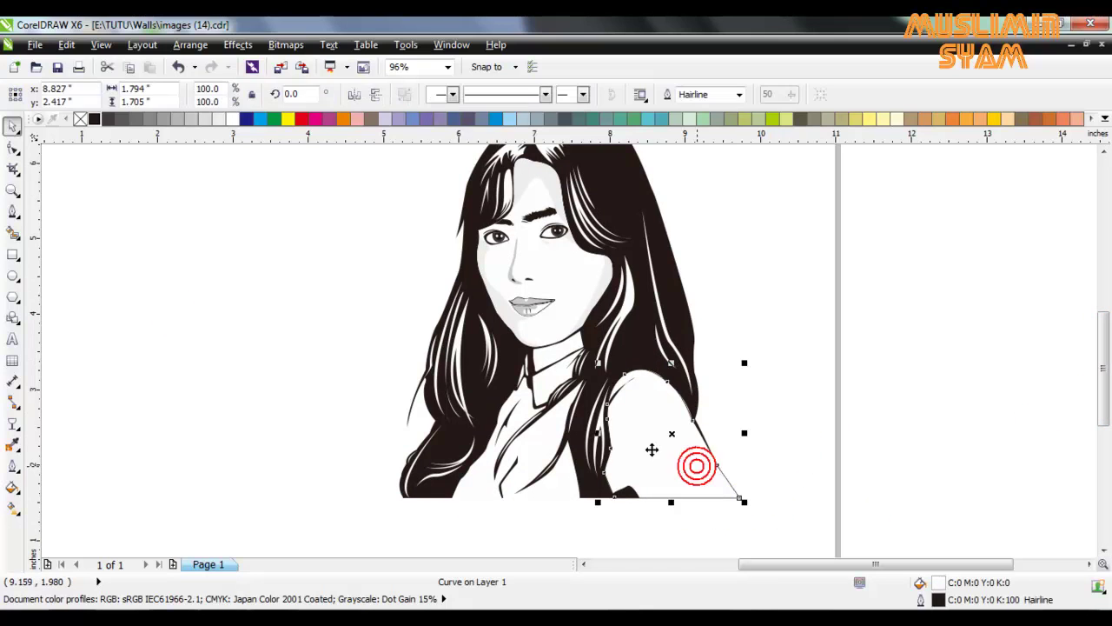
pyautogui.rightClick(79, 120)
pyautogui.click(163, 282)
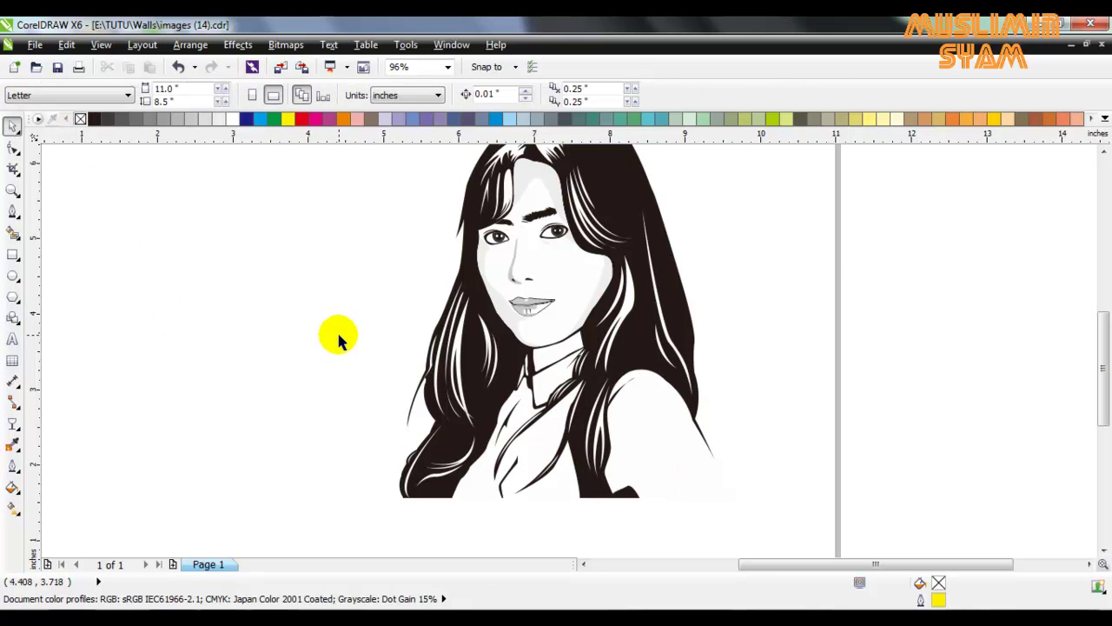
pyautogui.scroll(1, 415, 506)
pyautogui.scroll(-1, 419, 499)
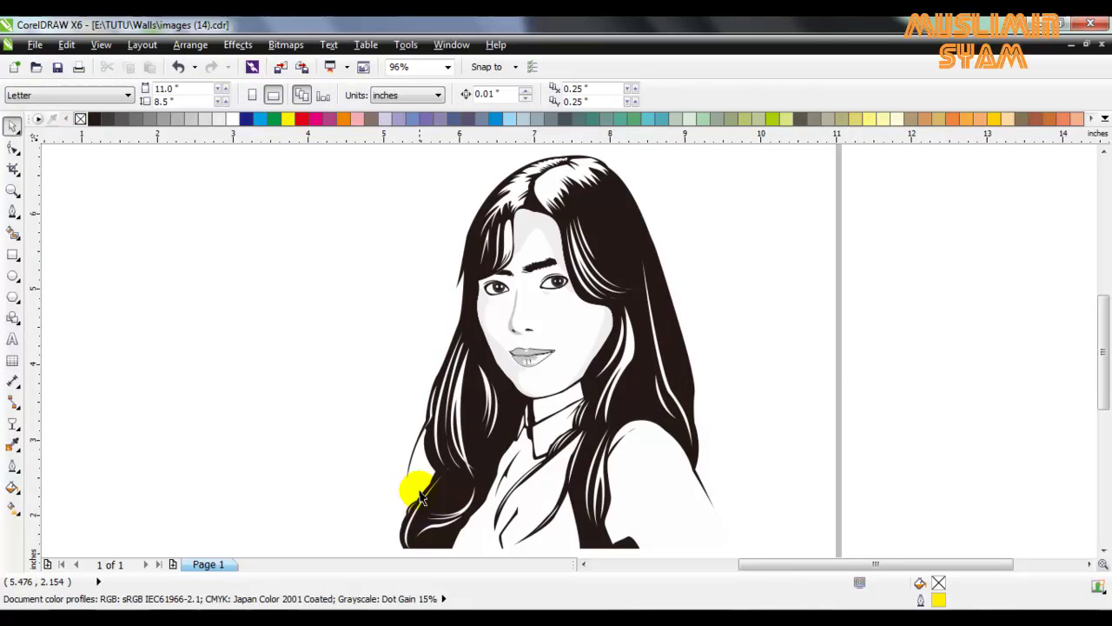
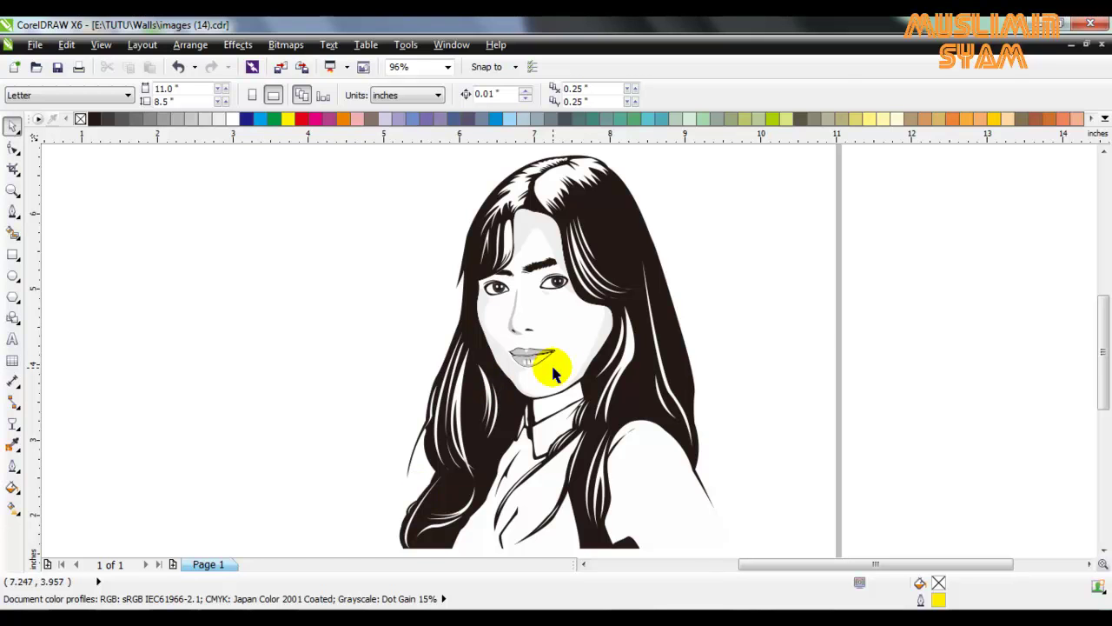
# Recolor the light gray forehead shadow below the hairline with a medium gray fill.
pyautogui.scroll(3, 546, 294)
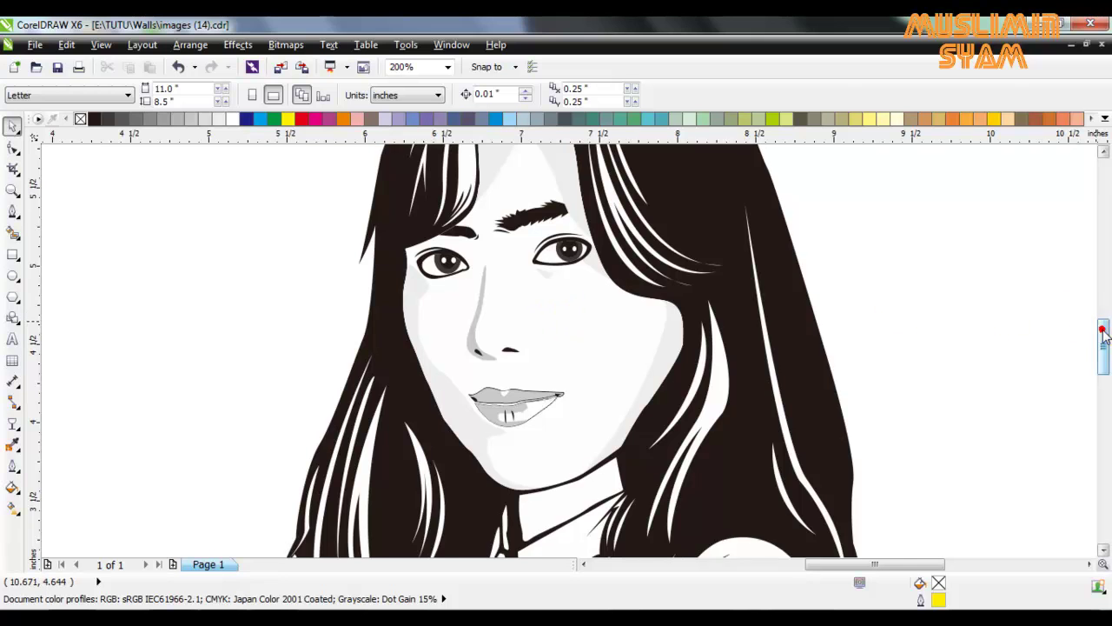
pyautogui.scroll(2, 1093, 321)
pyautogui.click(511, 187)
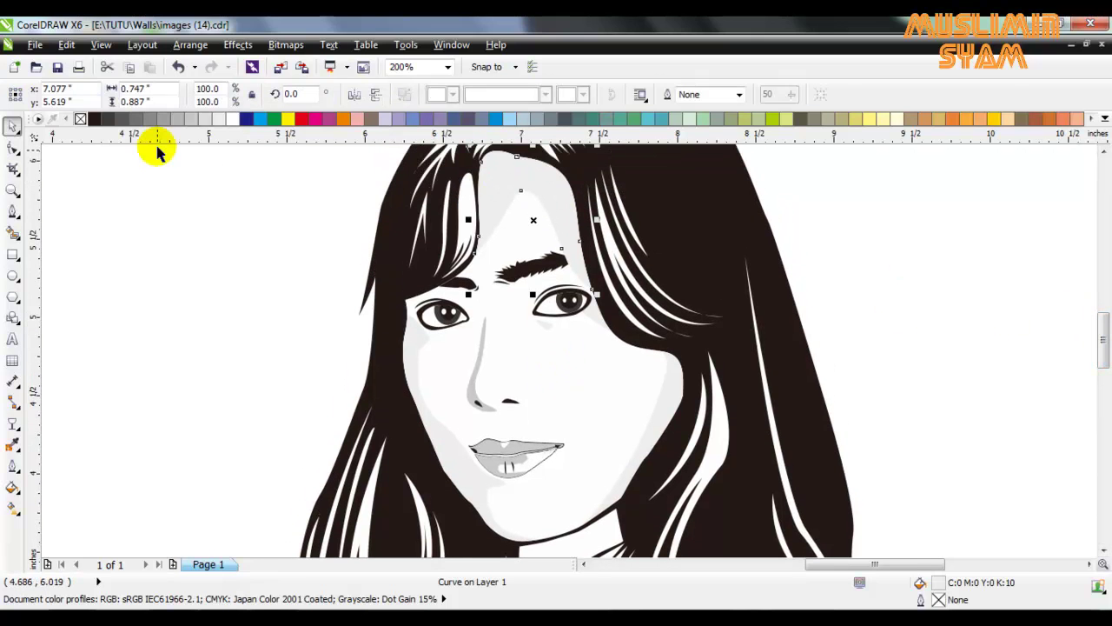
pyautogui.click(160, 118)
pyautogui.click(220, 252)
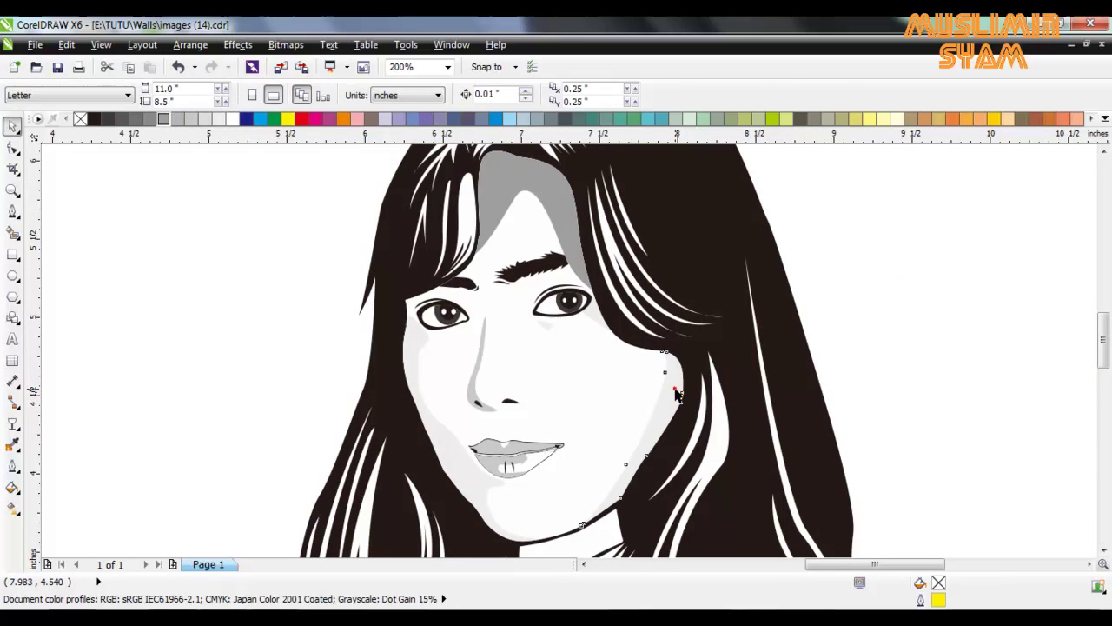
# Fill the shadow shapes along both cheeks and the jaw with the same medium gray as the forehead shadow.
pyautogui.click(677, 393)
pyautogui.click(160, 118)
pyautogui.click(223, 273)
pyautogui.click(435, 427)
pyautogui.click(160, 118)
pyautogui.click(210, 297)
# Apply linear transparencies to the shadows along the left cheek and jaw and the right cheek, fading from the outer edges toward the face's center.
pyautogui.scroll(-1, 272, 322)
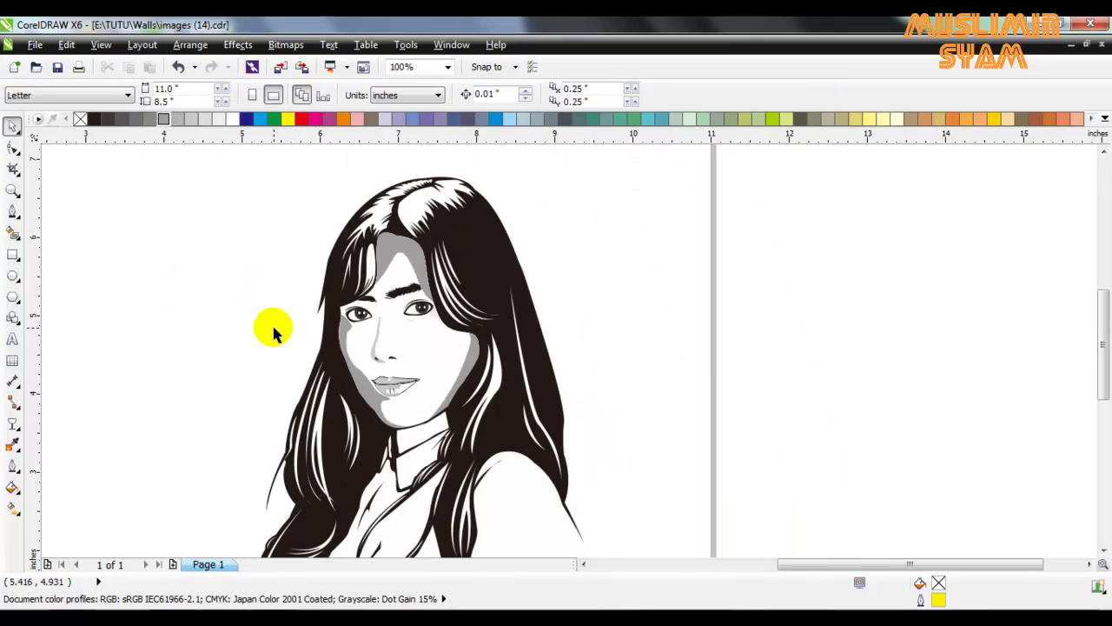
pyautogui.scroll(1, 217, 318)
pyautogui.click(12, 425)
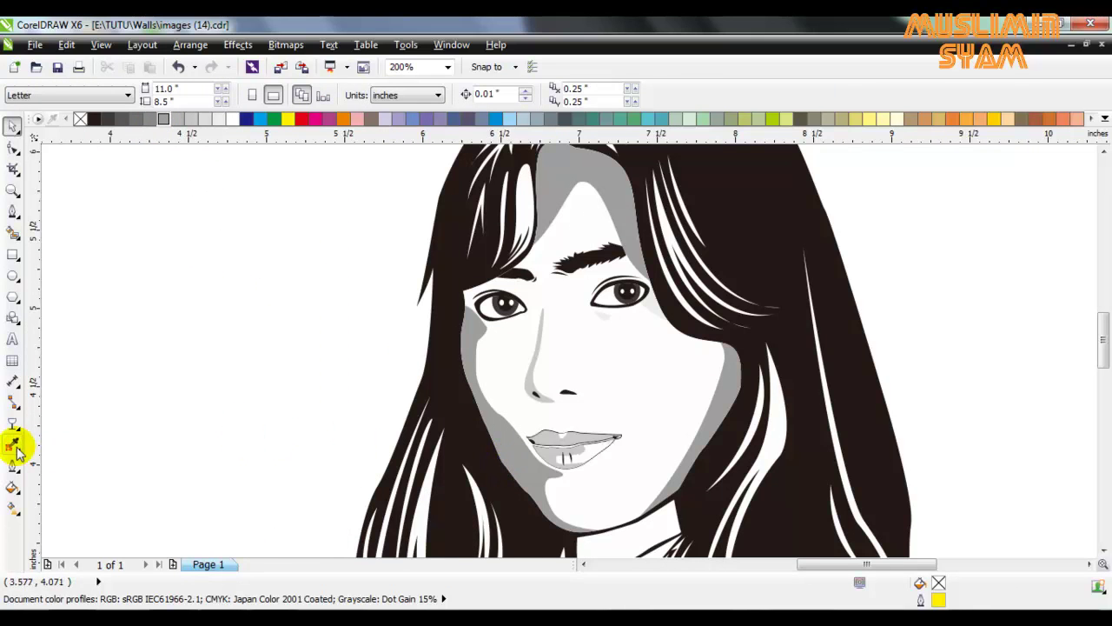
pyautogui.moveTo(374, 489); pyautogui.dragTo(605, 382)
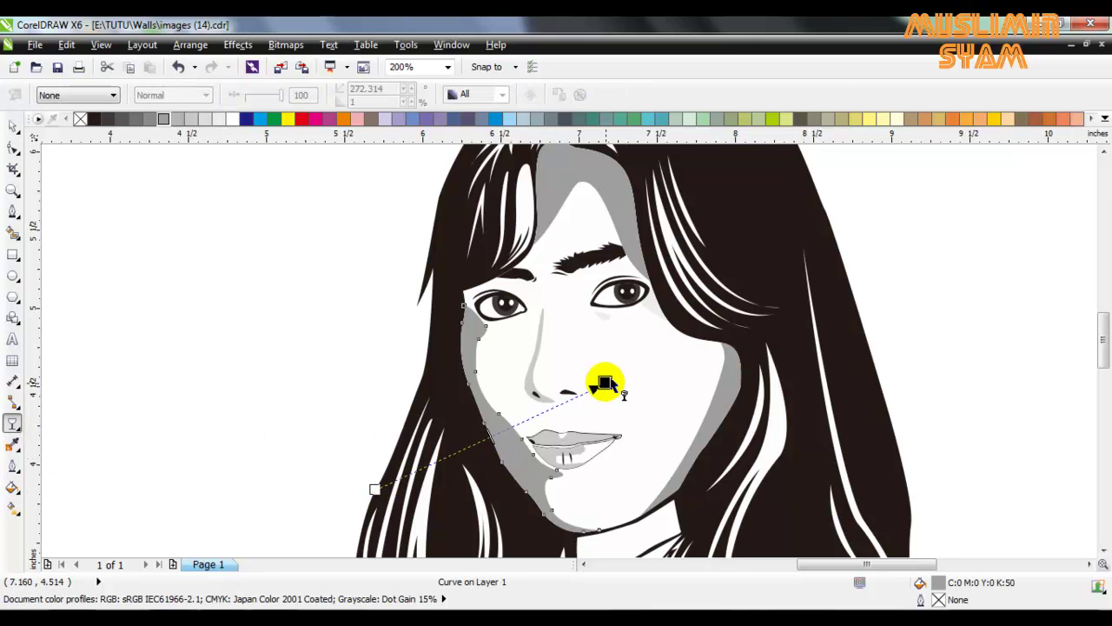
pyautogui.click(719, 404)
pyautogui.moveTo(718, 410); pyautogui.dragTo(619, 394)
# Apply a near-vertical linear transparency to the forehead shadow, fading from above the hairline down to between the eyes.
pyautogui.scroll(3, 1098, 360)
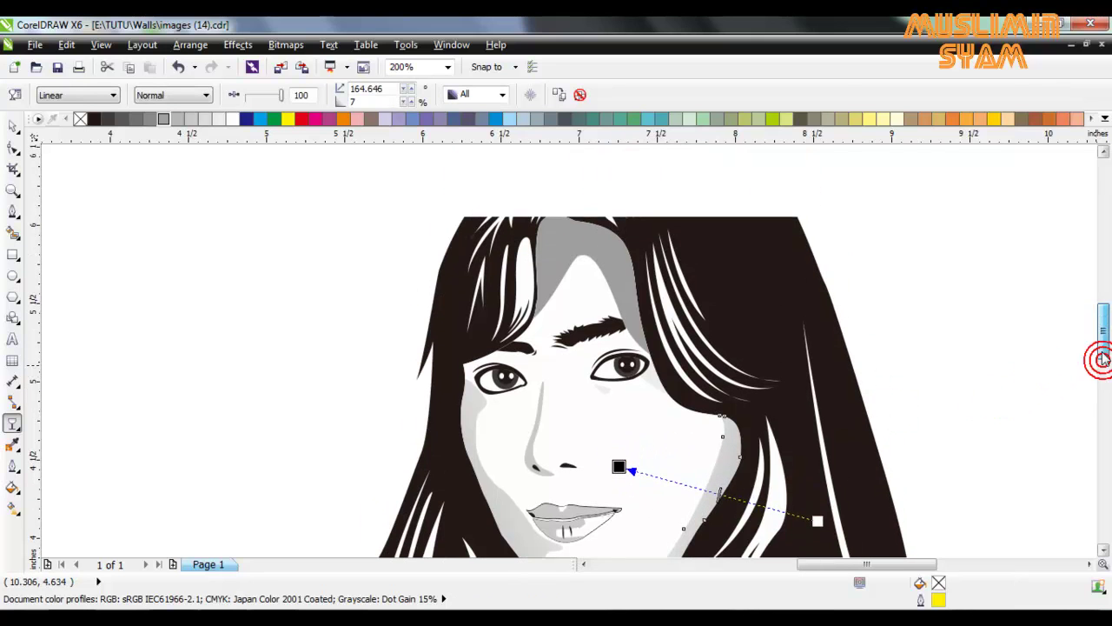
pyautogui.click(614, 276)
pyautogui.moveTo(574, 187); pyautogui.dragTo(571, 396)
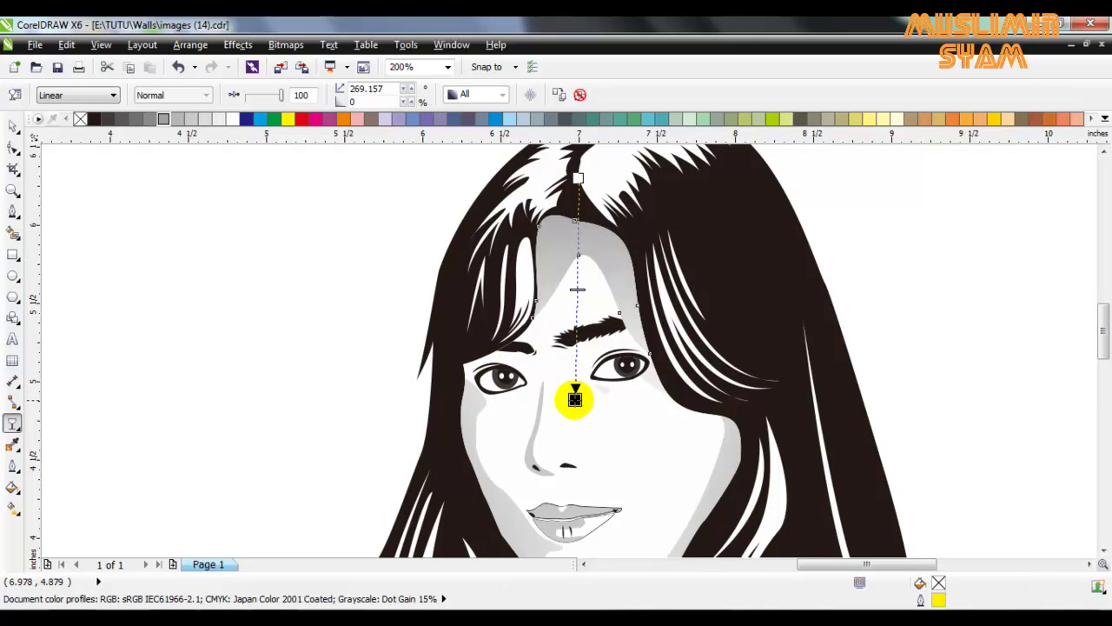
pyautogui.scroll(-2, 570, 399)
pyautogui.scroll(-1, 570, 400)
pyautogui.press('space')
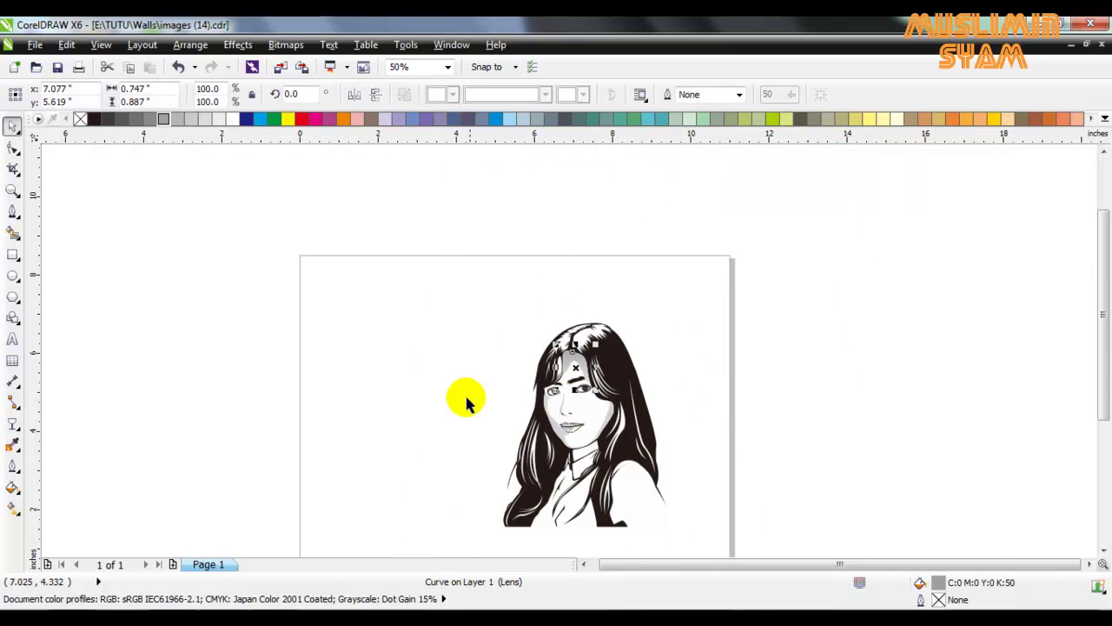
# Try to remove the outlines from all the portrait shapes at once.
pyautogui.moveTo(434, 277); pyautogui.dragTo(683, 509)
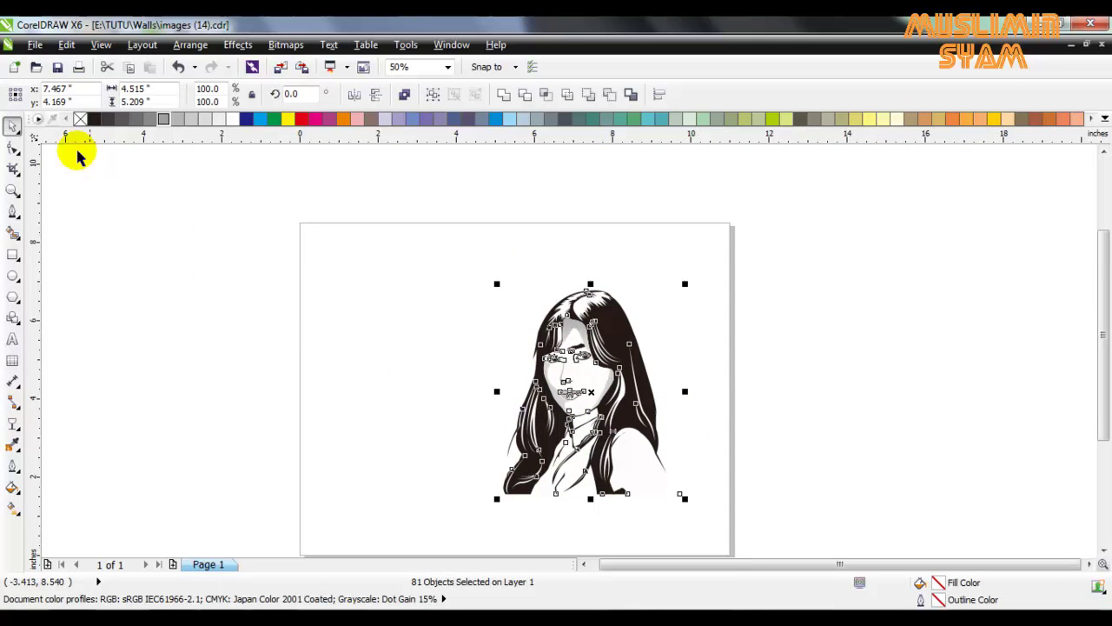
pyautogui.click(372, 358)
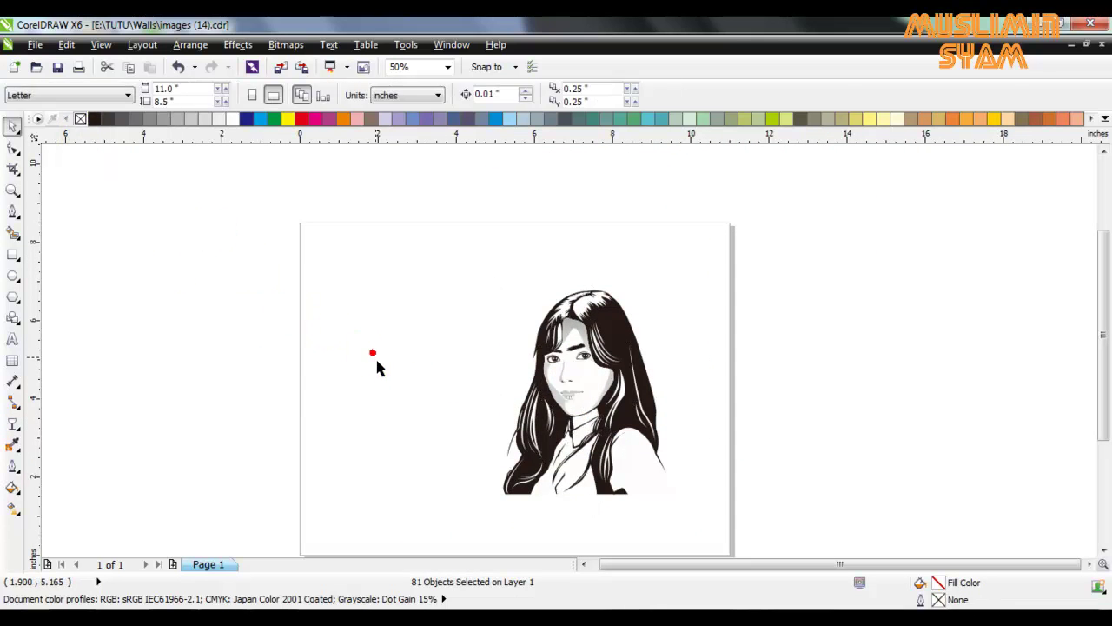
pyautogui.hotkey('ctrl', 'z')
pyautogui.click(770, 403)
# Examine the hair, eyebrows, eyes and shadow fades on the portrait up close.
pyautogui.scroll(1, 670, 387)
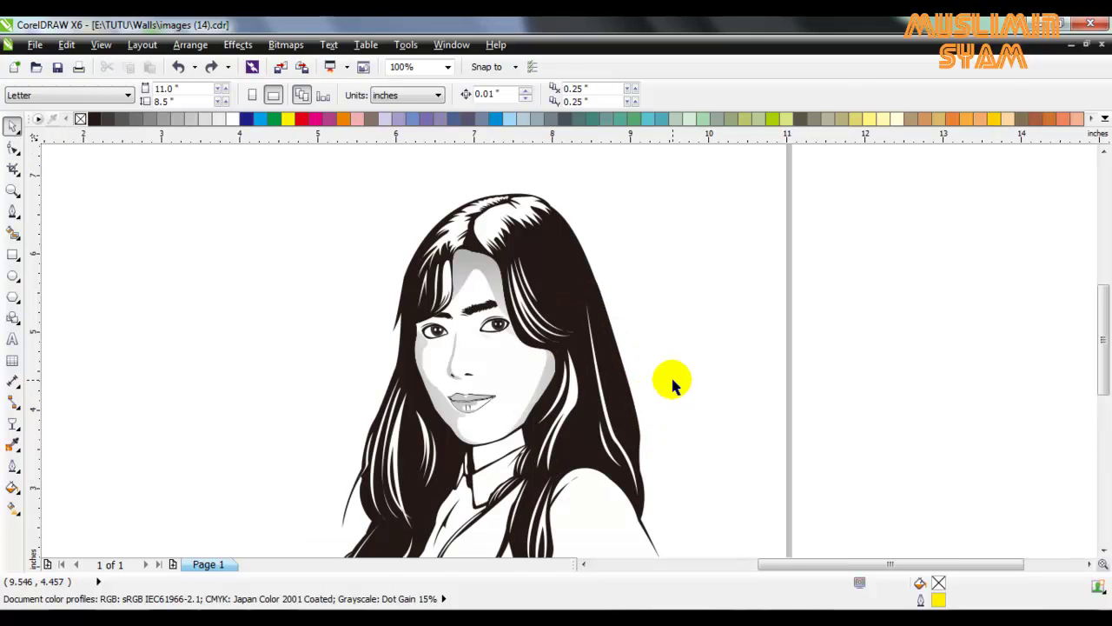
pyautogui.click(576, 286)
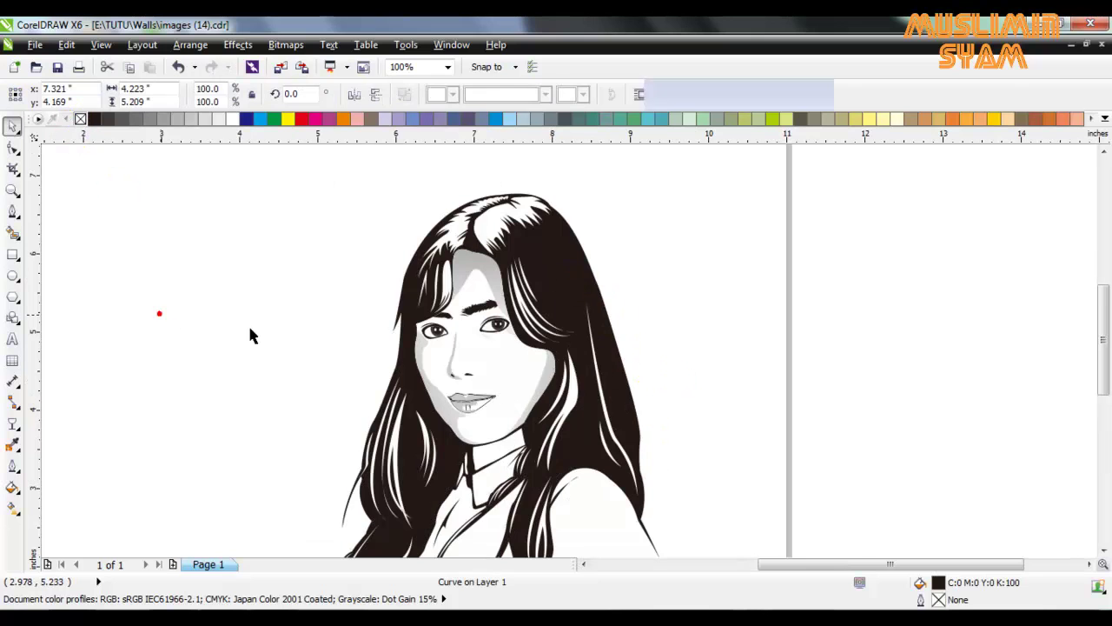
pyautogui.click(171, 323)
pyautogui.scroll(2, 461, 346)
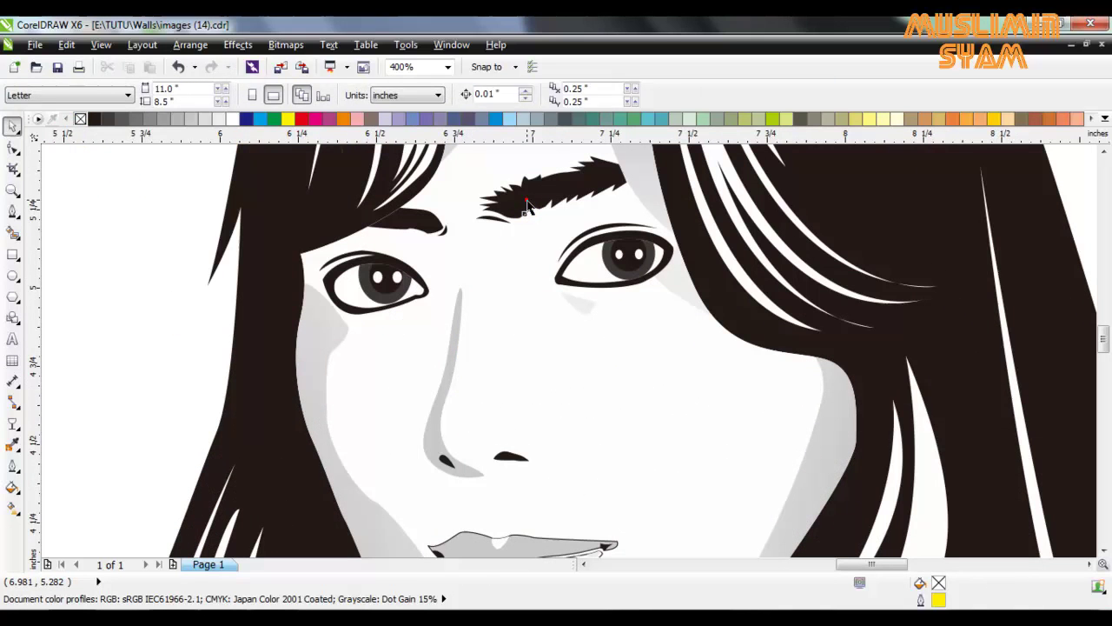
pyautogui.click(528, 204)
pyautogui.click(127, 345)
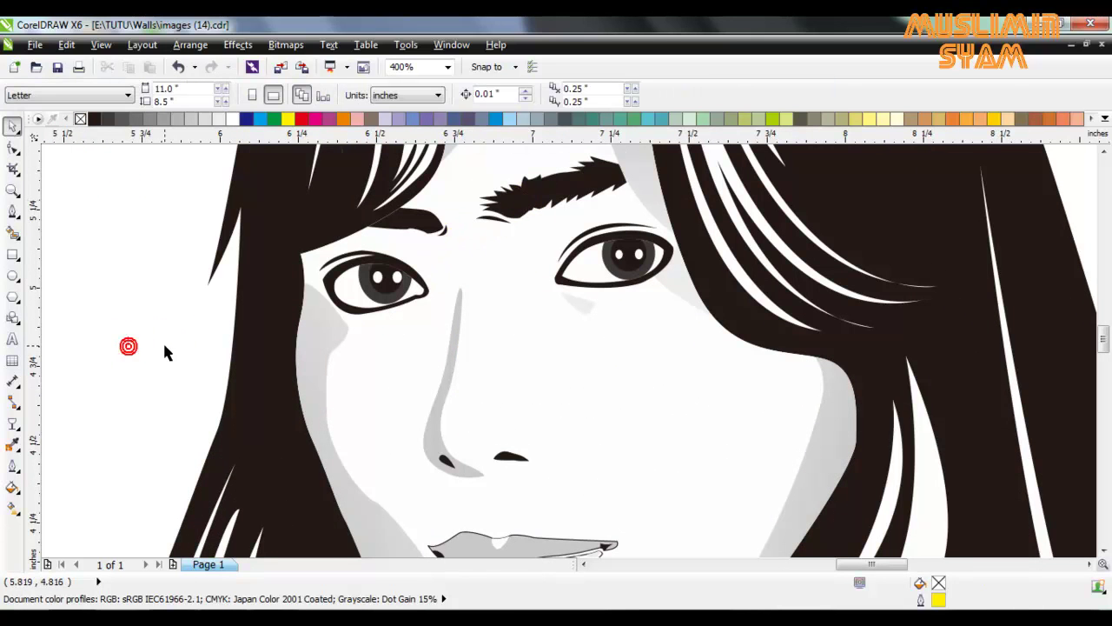
pyautogui.scroll(-1, 164, 341)
pyautogui.scroll(-1, 166, 349)
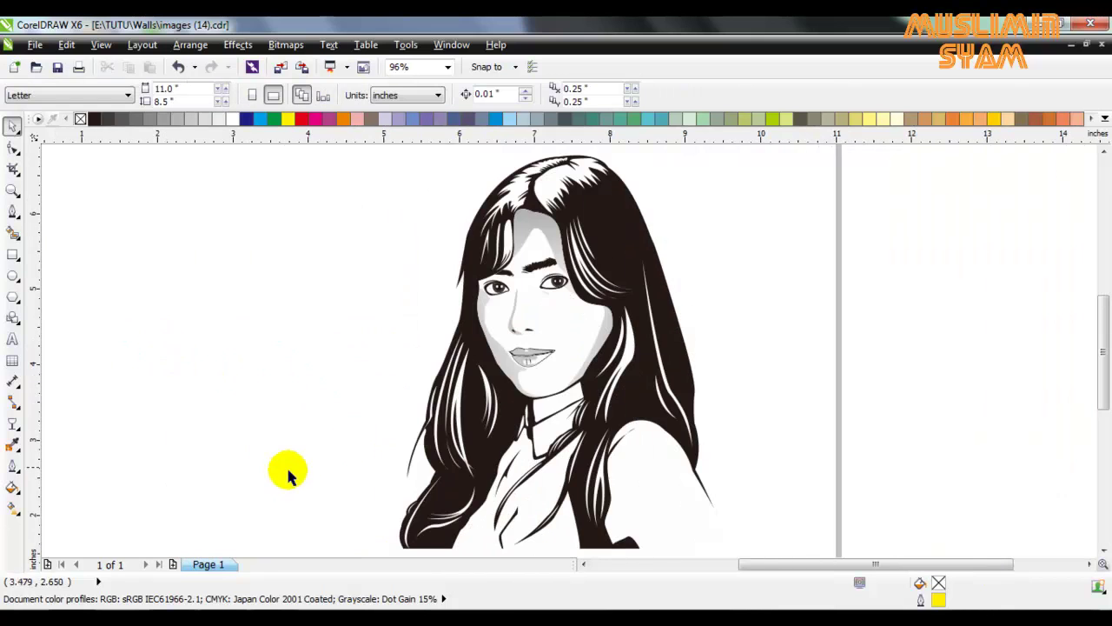
# Redraw the linear transparency on the left cheek and jaw shadow at about 15 degrees, fading from the hair toward the lips.
pyautogui.click(520, 369)
pyautogui.click(13, 423)
pyautogui.moveTo(434, 376); pyautogui.dragTo(539, 351)
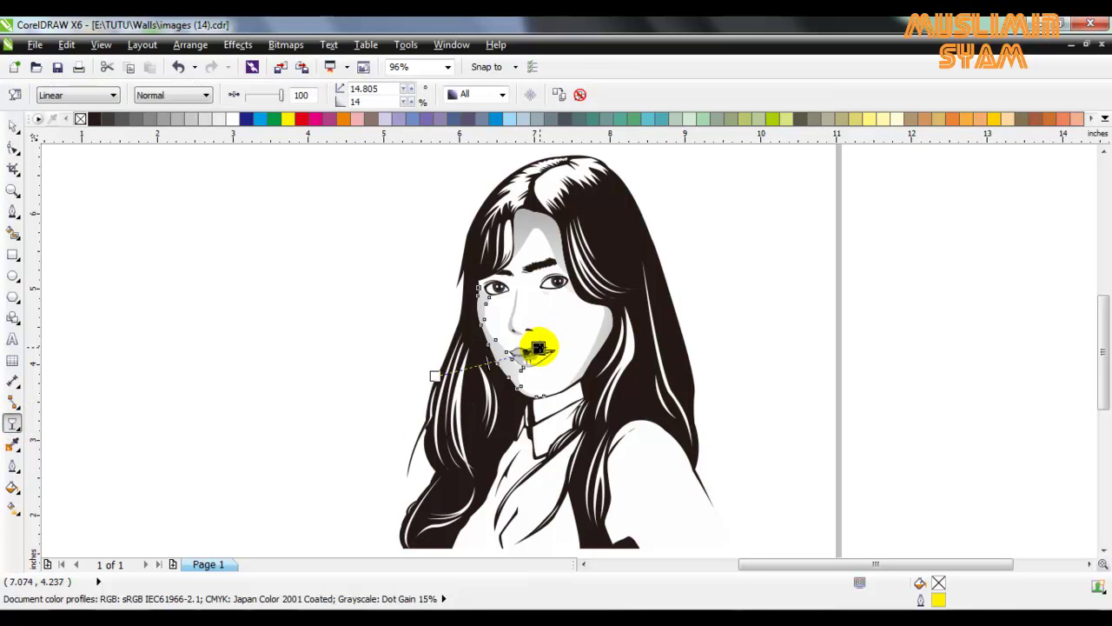
pyautogui.press('space')
pyautogui.click(365, 310)
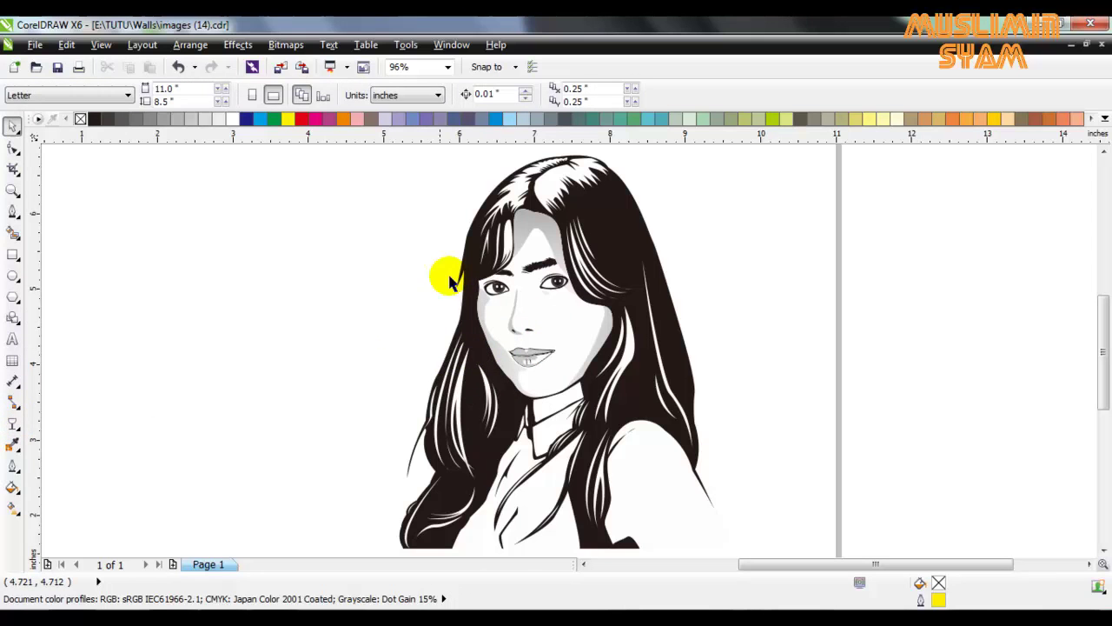
# Adjust the linear transparency of the forehead shadow below the hairline.
pyautogui.click(529, 231)
pyautogui.click(13, 424)
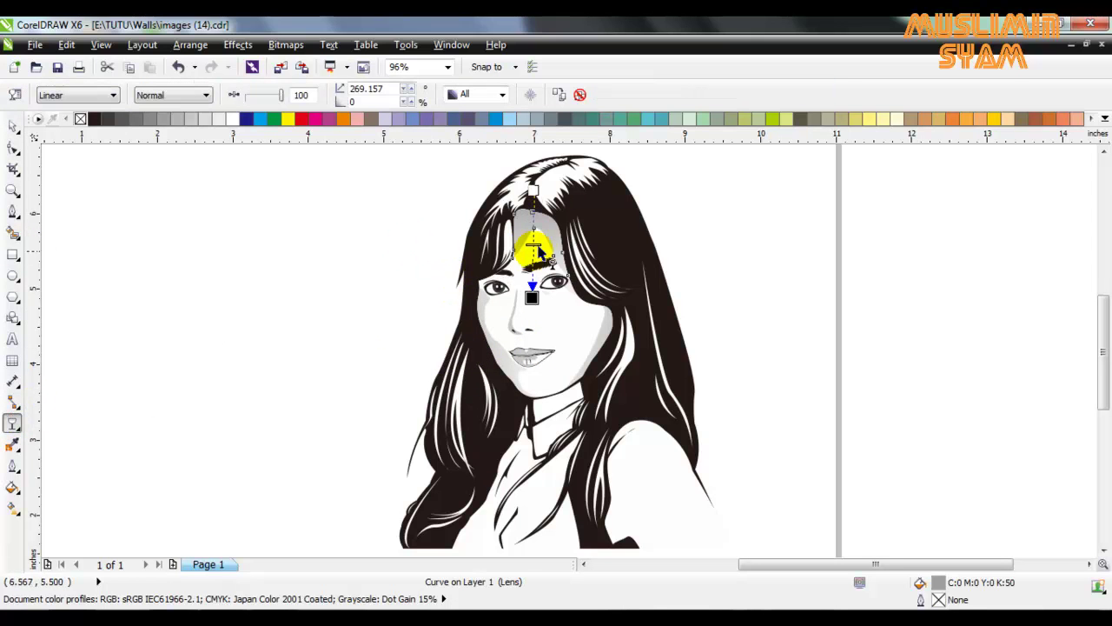
pyautogui.press('space')
pyautogui.click(724, 252)
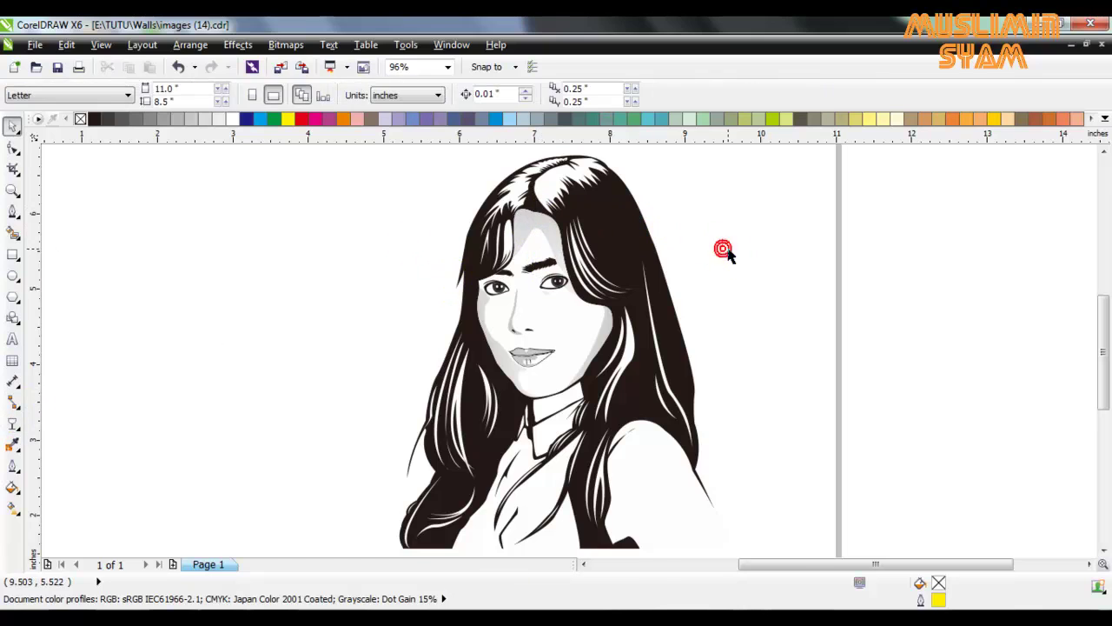